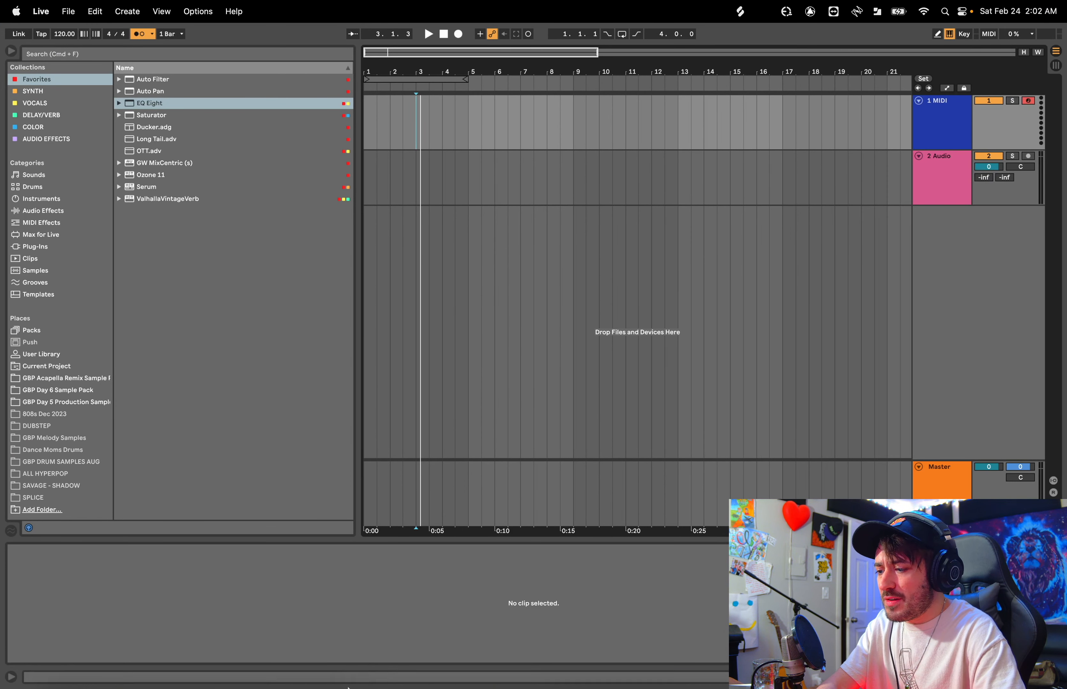
Step: Review the Record/Warp/Launch preferences, including the Loop/Warp Short Samples options, and close the preferences
mouse_move(335, 634)
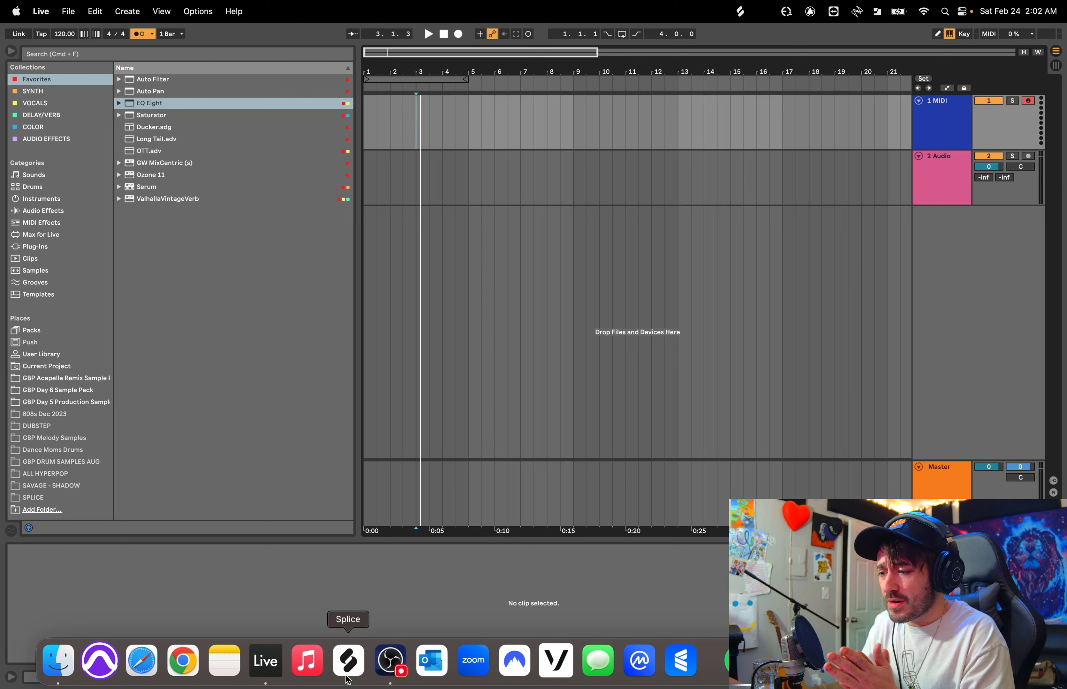
click(41, 12)
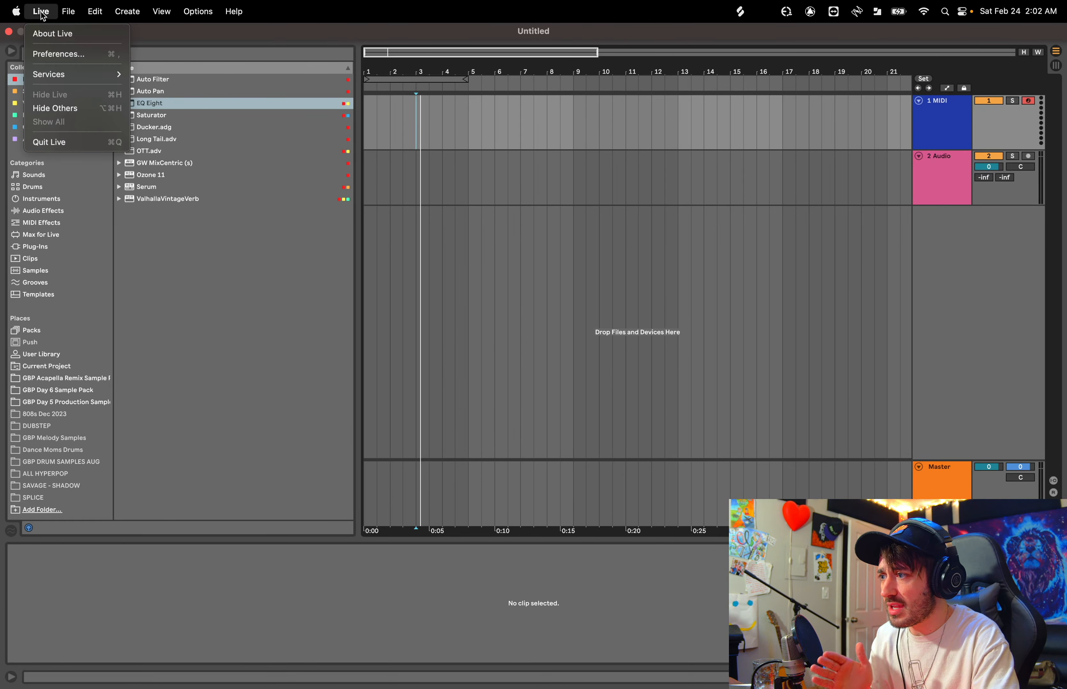
click(52, 57)
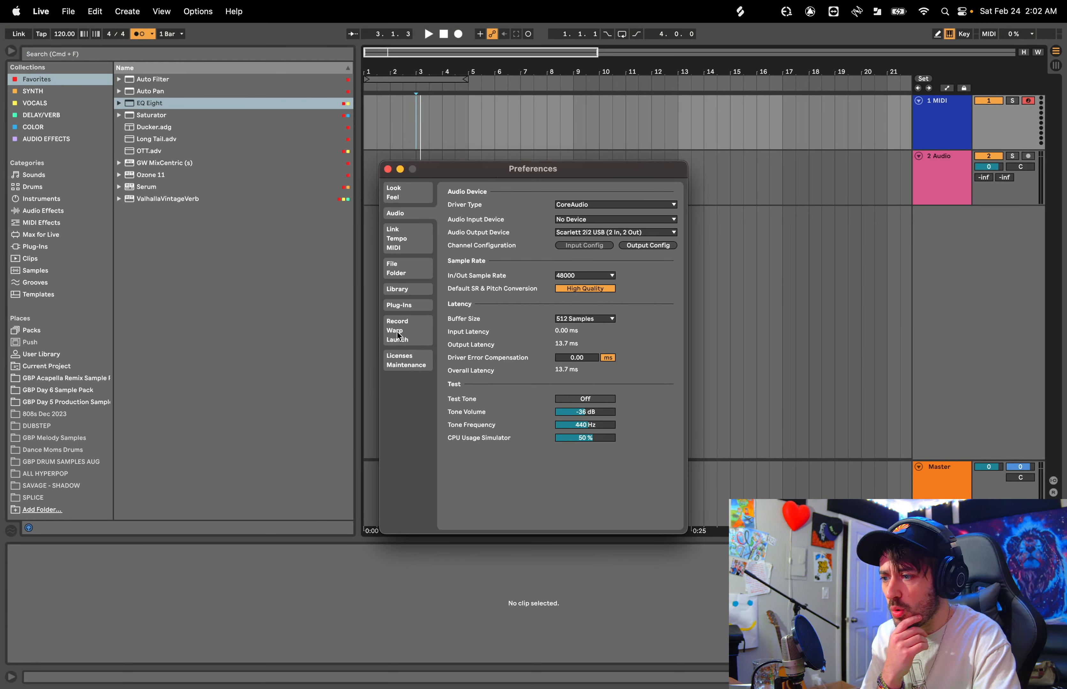
click(411, 340)
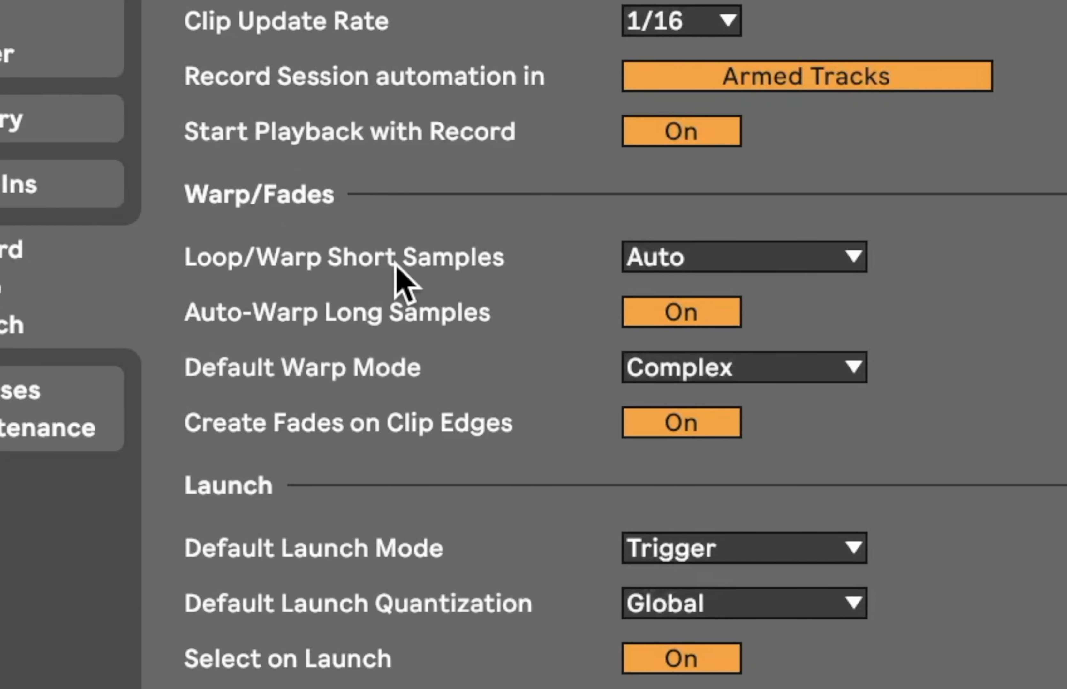
click(713, 251)
click(713, 250)
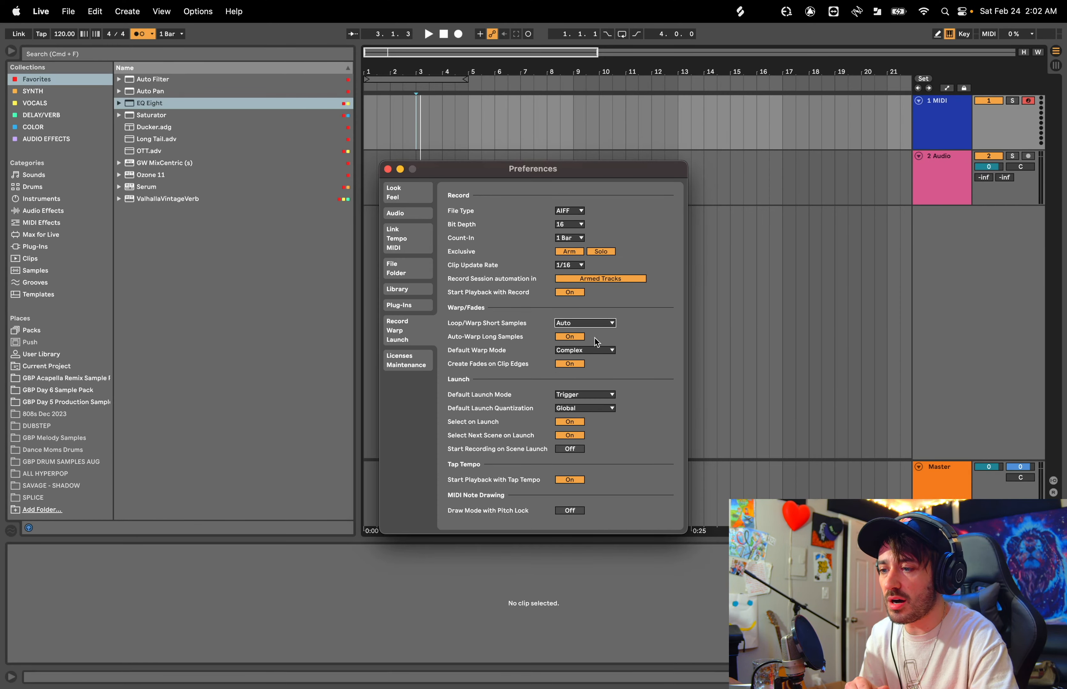
click(387, 169)
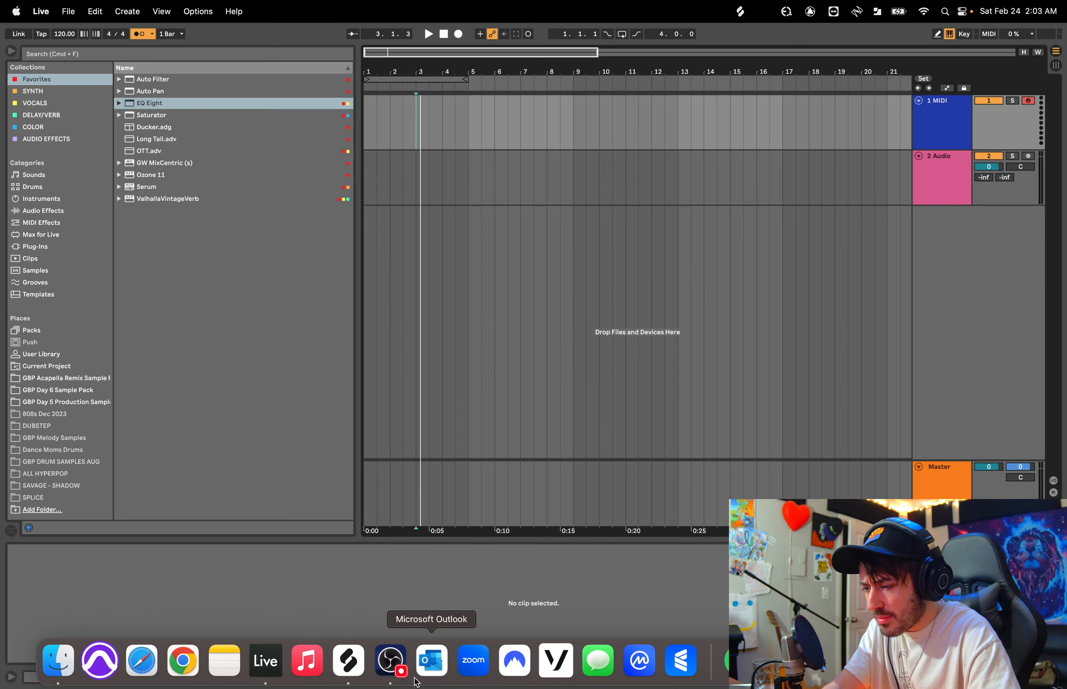
Step: Switch to Splice, enlarge its window and search for "synth loop"
key(ctrl+Left)
click(342, 664)
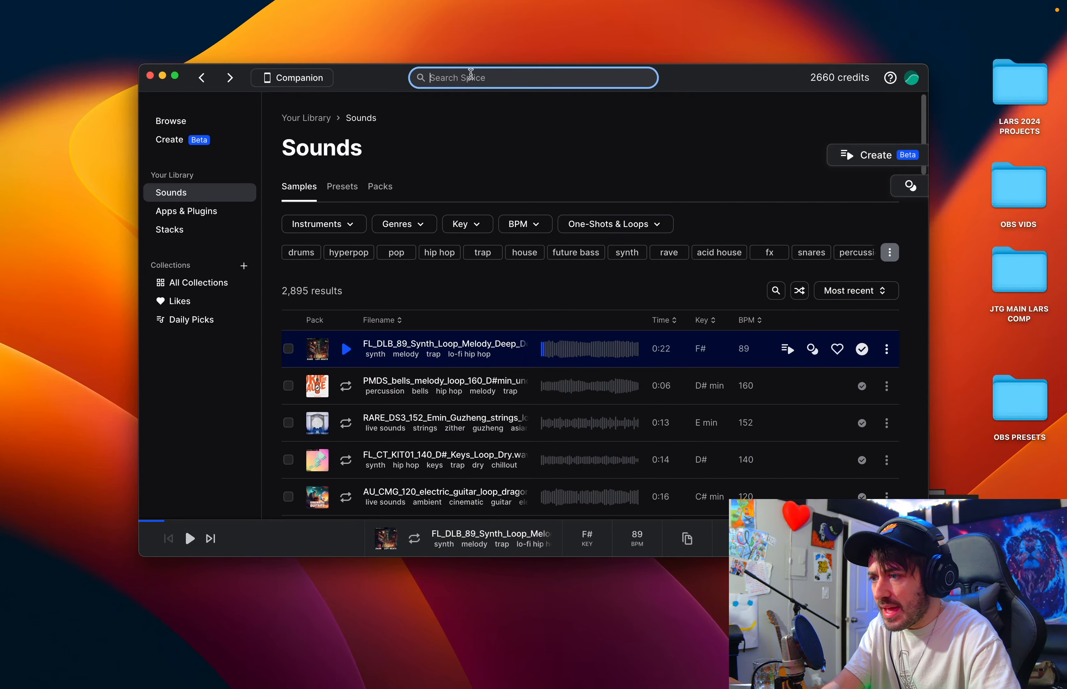
click(175, 75)
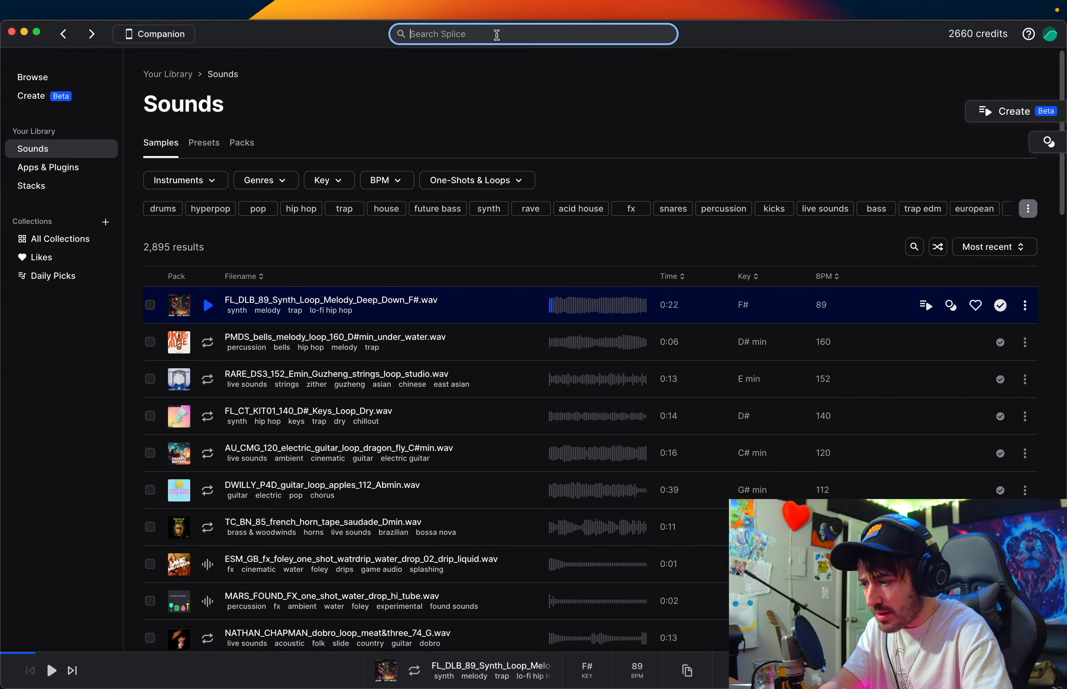
text(synth loop)
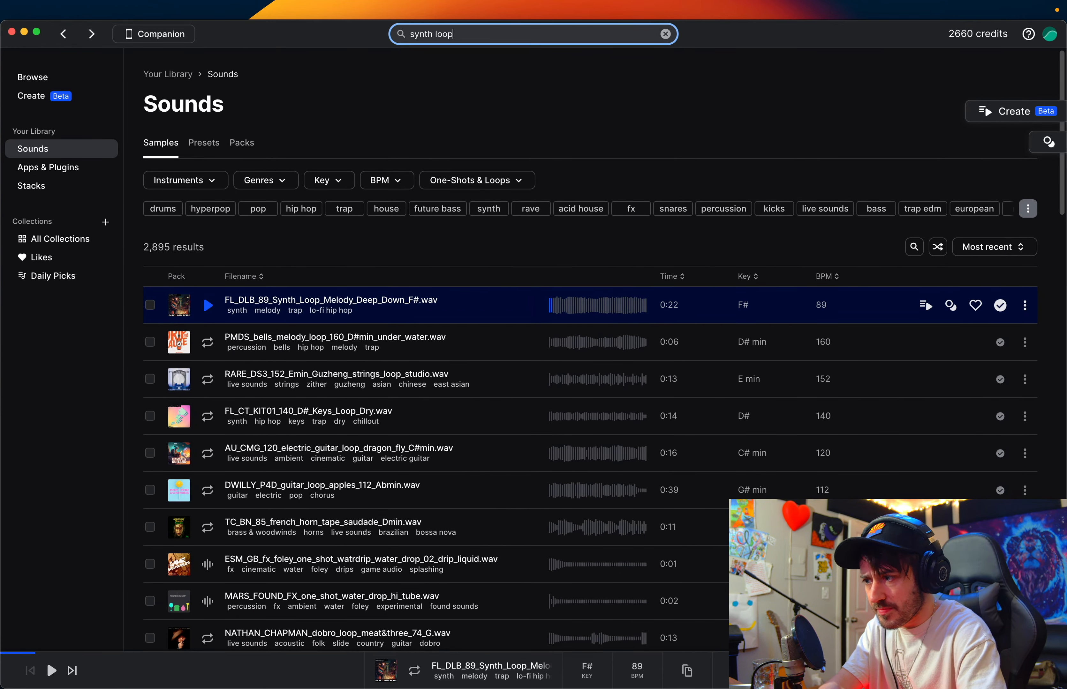
key(Return)
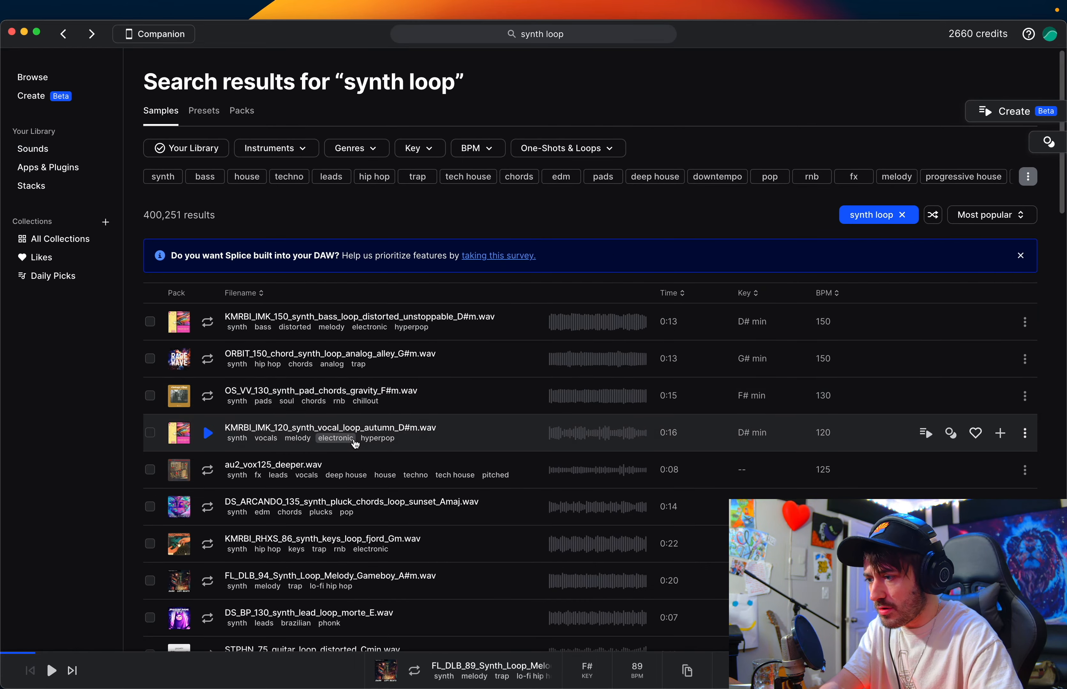
Step: Audition the samples ZEN_FMT_124_synth_lead_loop_reverie_Em.wav and ORBIT_RT_150_songstarter_synth_loop_swim_2_F#m.wav near the end of the first results page
scroll(347, 410, down, 15)
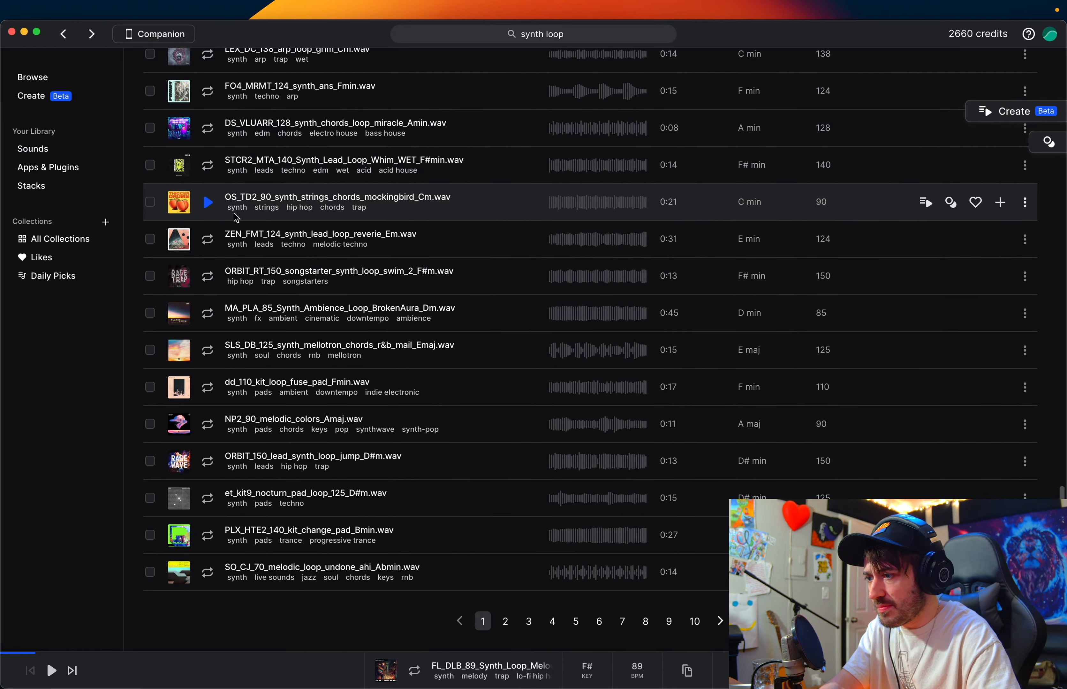
click(209, 242)
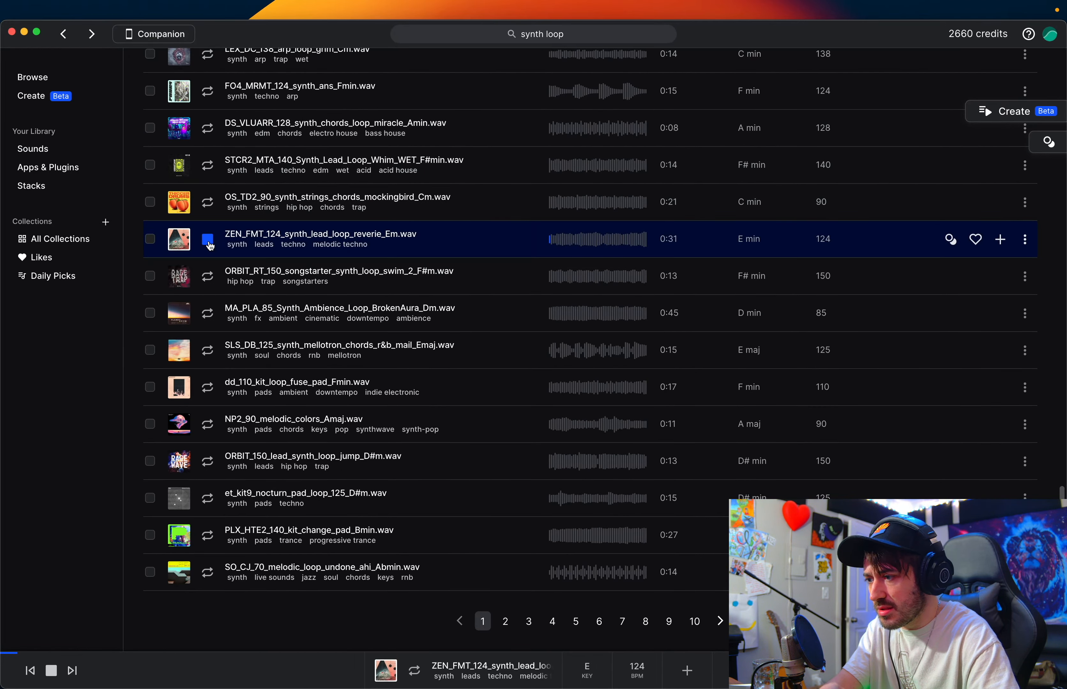
click(208, 242)
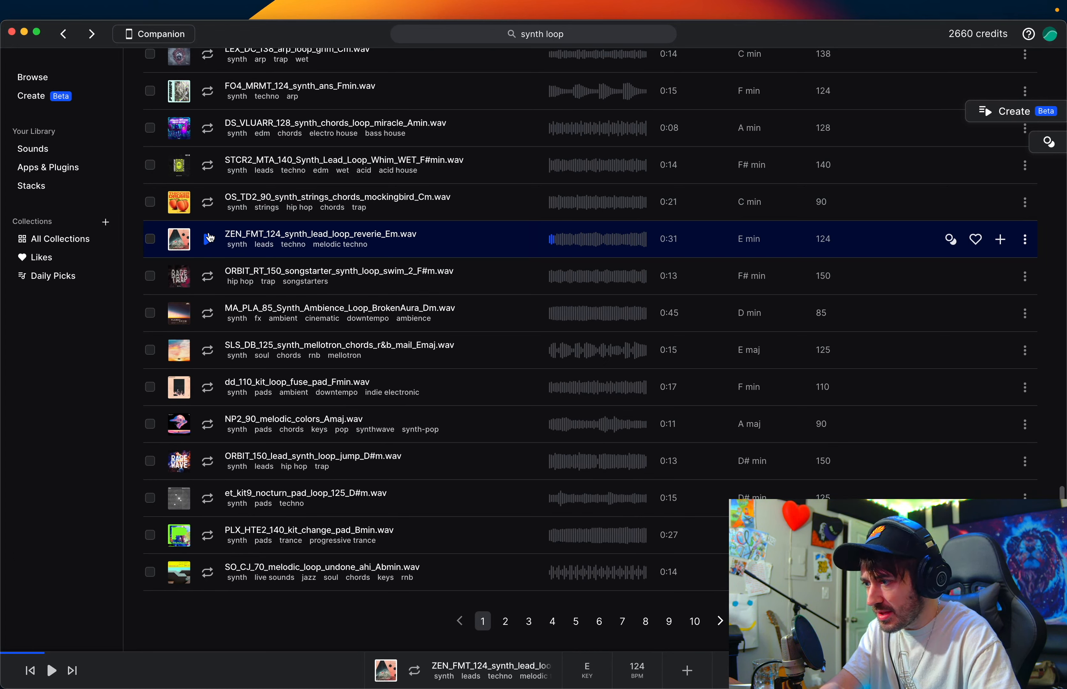
click(208, 278)
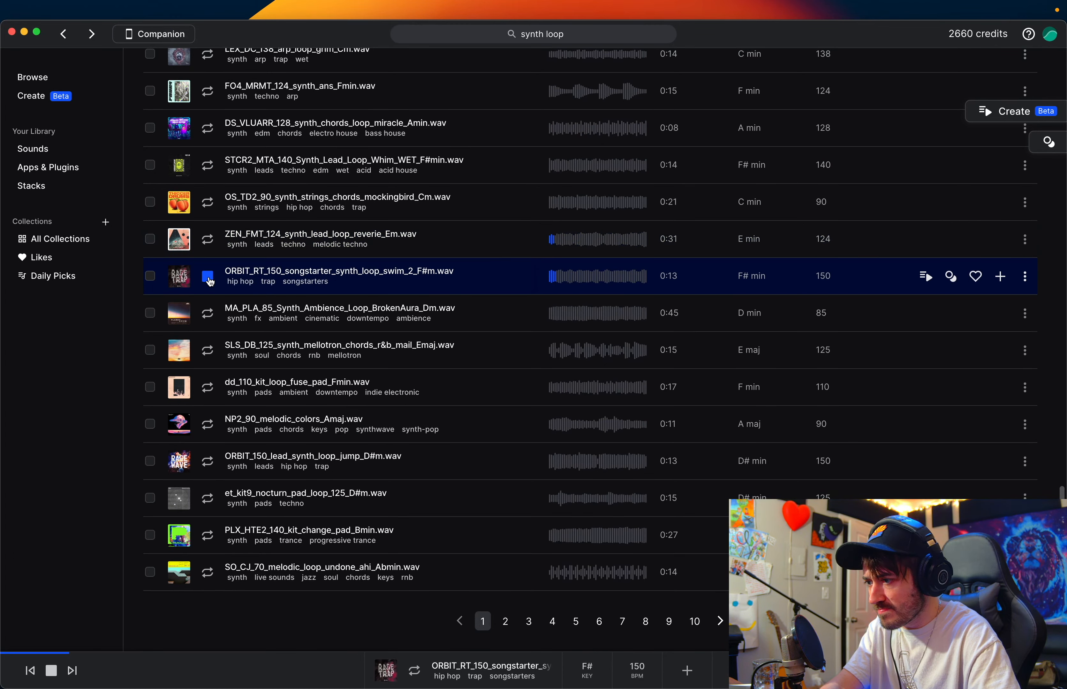
click(209, 280)
Step: Bring the ORBIT_RT_150_songstarter_synth_loop_swim_2_F#m sample from Splice onto Live's 2 Audio track and align the clip to start at bar 1
drag(233, 36, 333, 35)
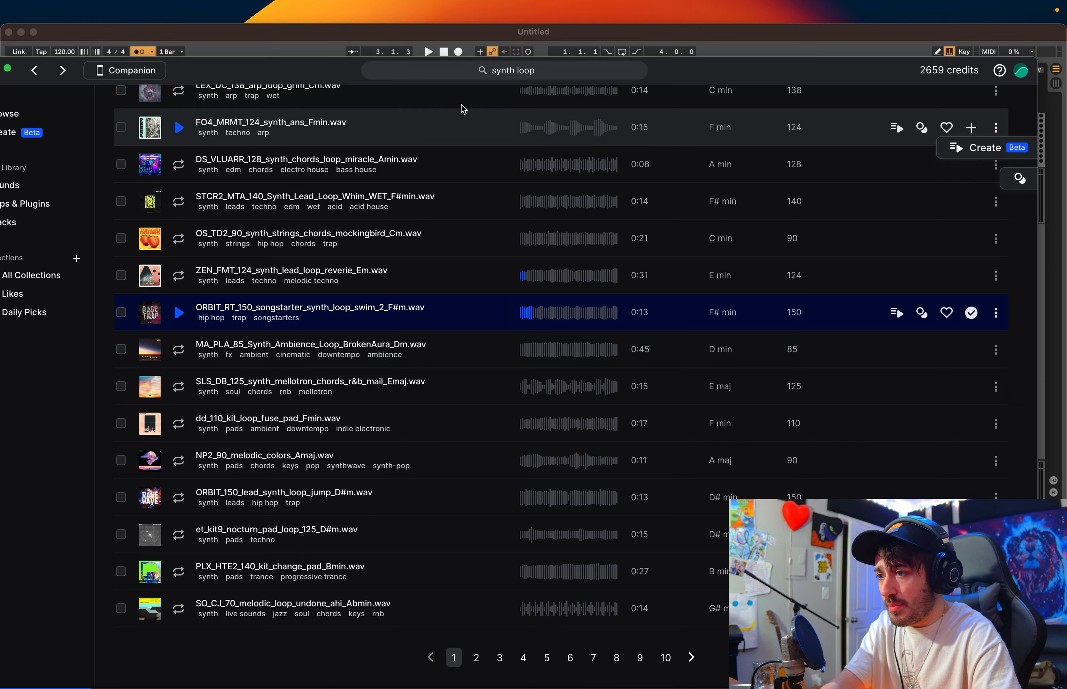
drag(229, 72, 971, 263)
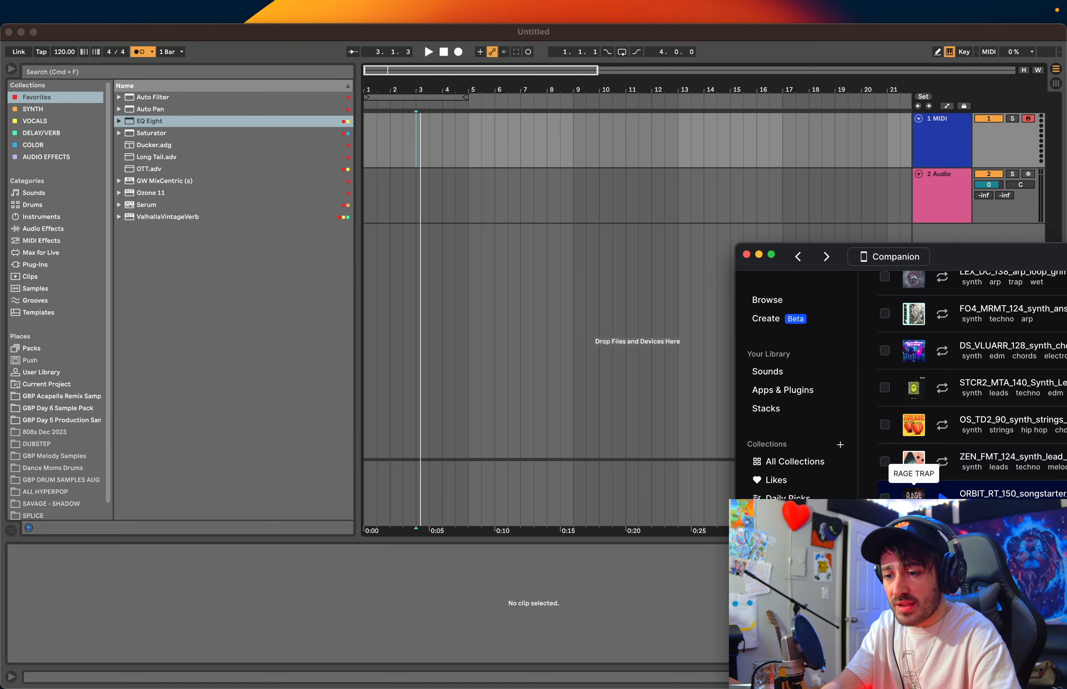
drag(914, 491, 407, 216)
click(386, 204)
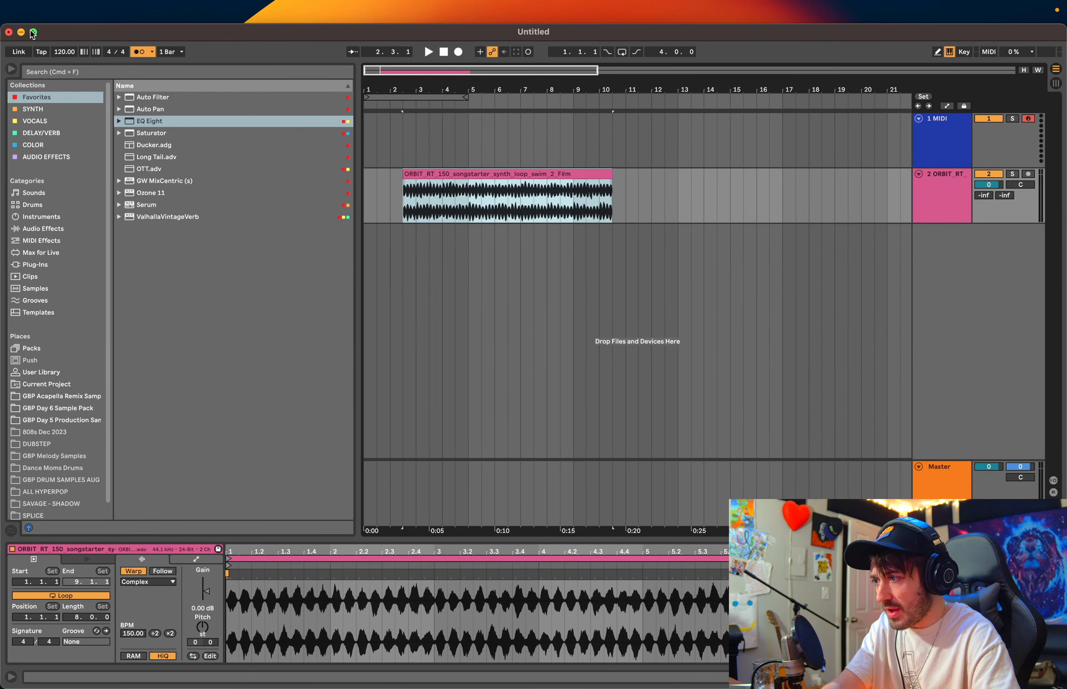
click(34, 33)
drag(443, 158, 403, 157)
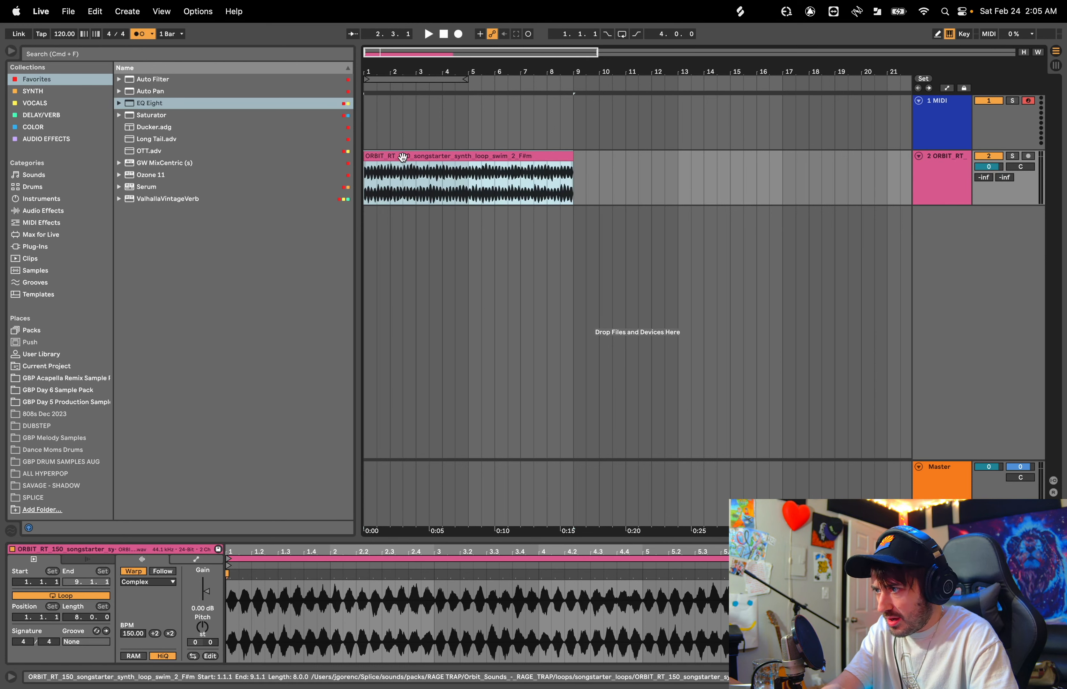
Step: Play the synth loop with the metronome off and with it on to compare its timing
click(138, 34)
key(space)
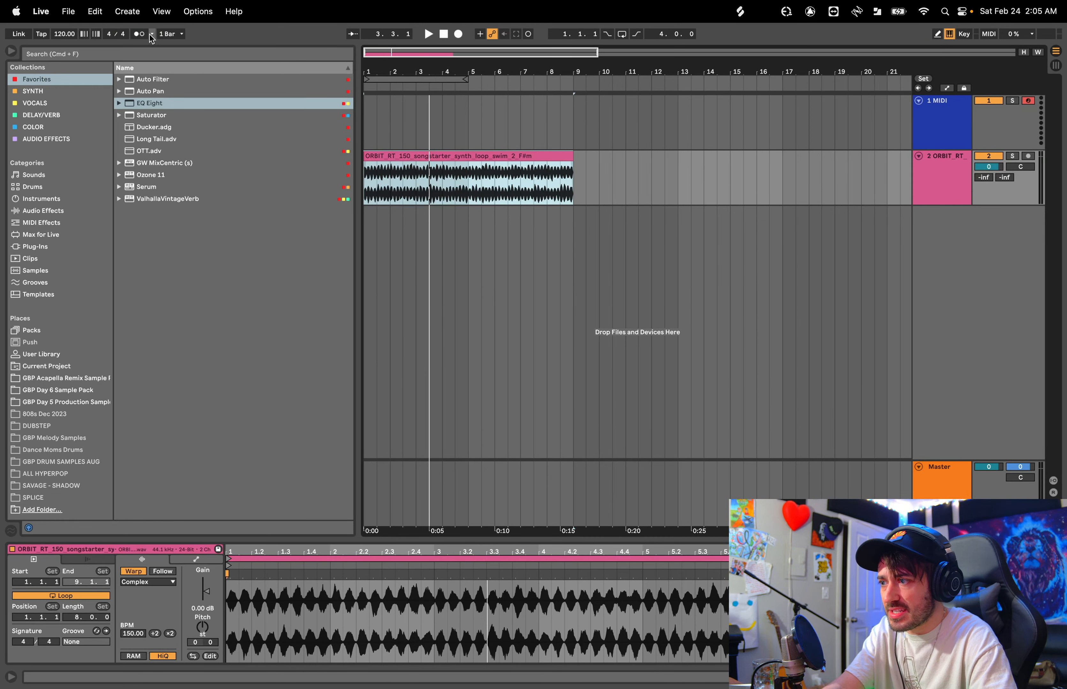
key(space)
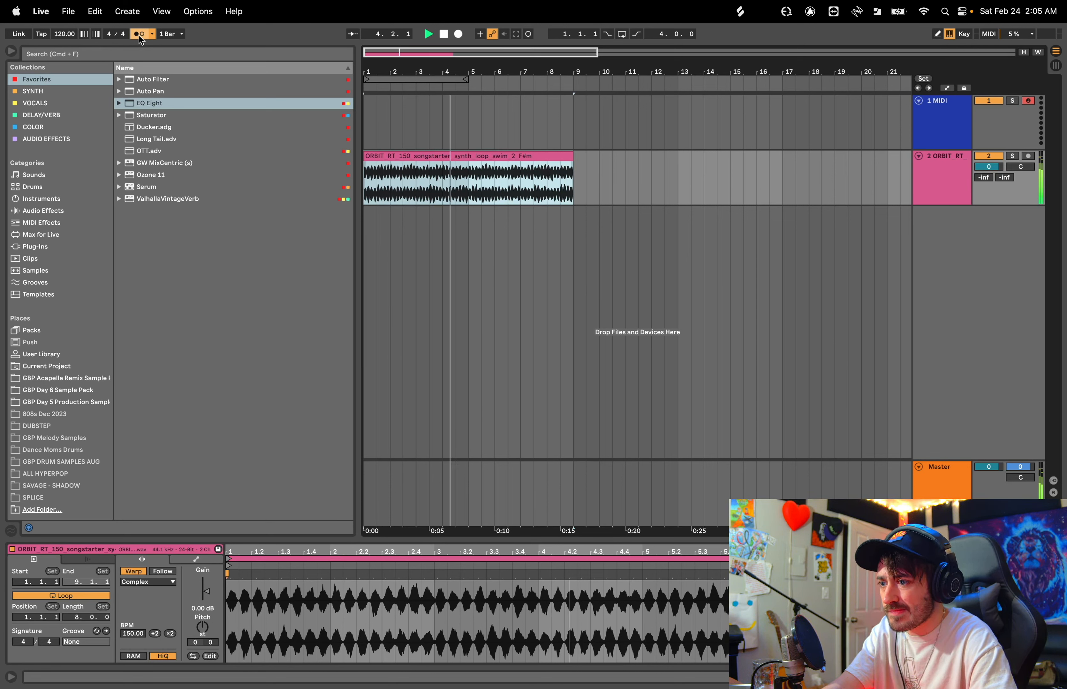
key(space)
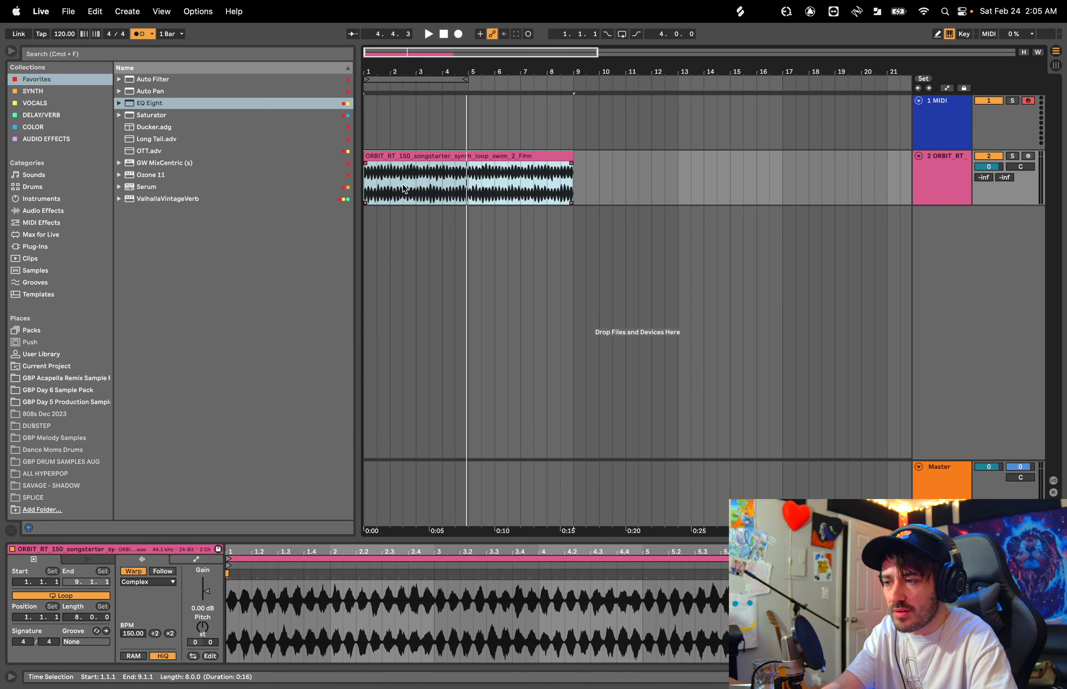
Step: Set the project tempo to 150 BPM and turn the metronome off while checking the loop's playback
click(66, 36)
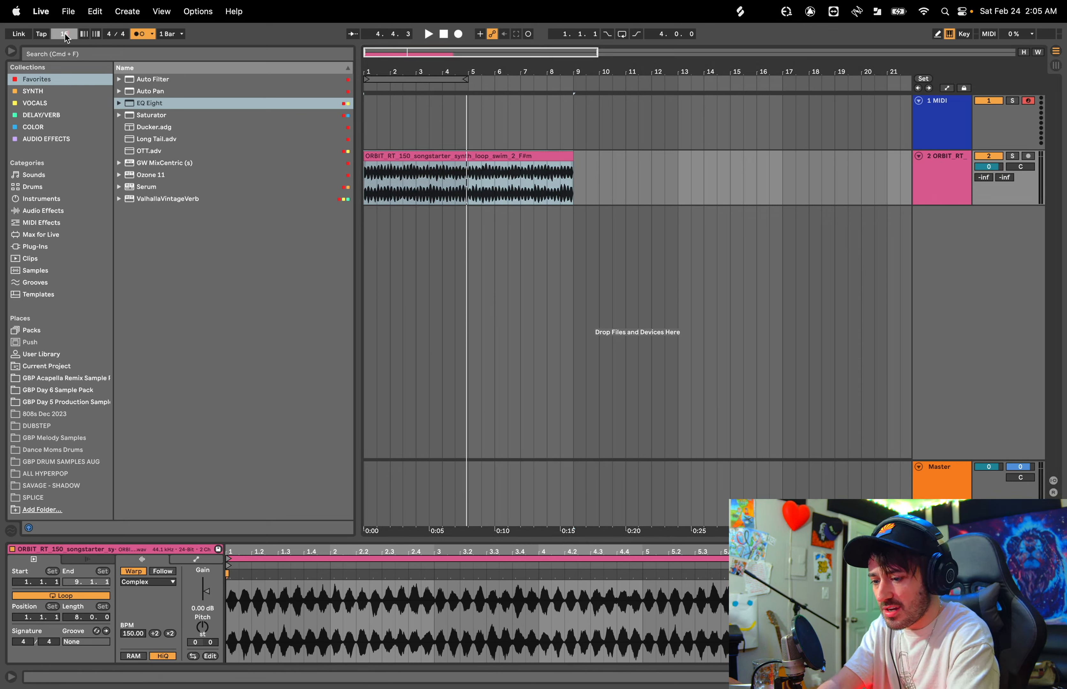
key(Return)
key(space)
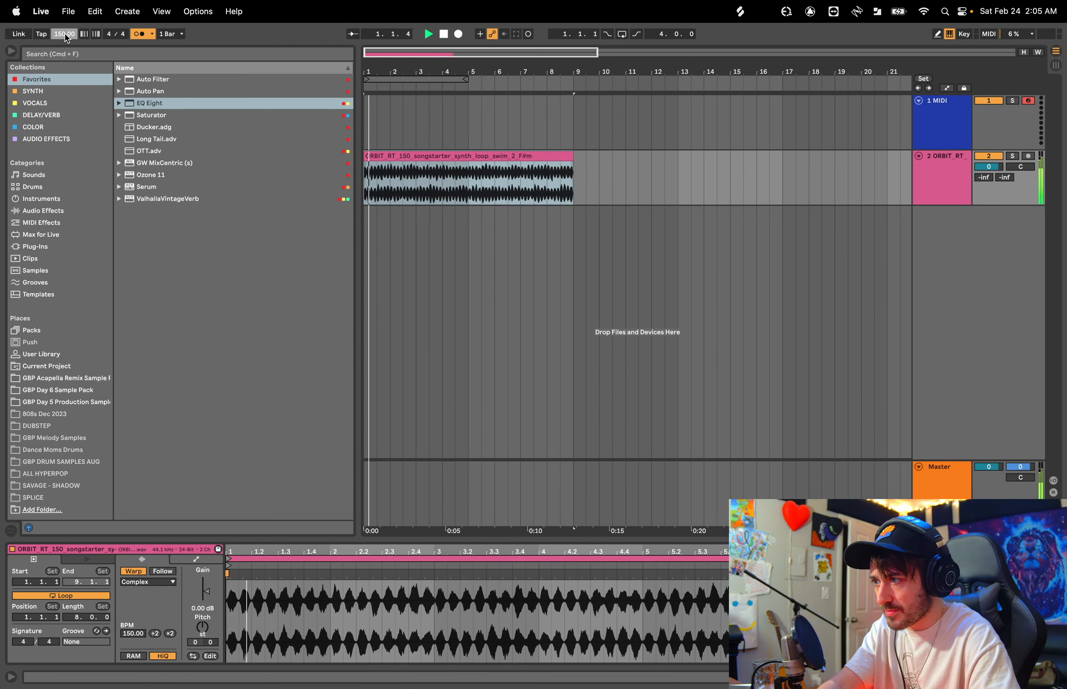
click(143, 35)
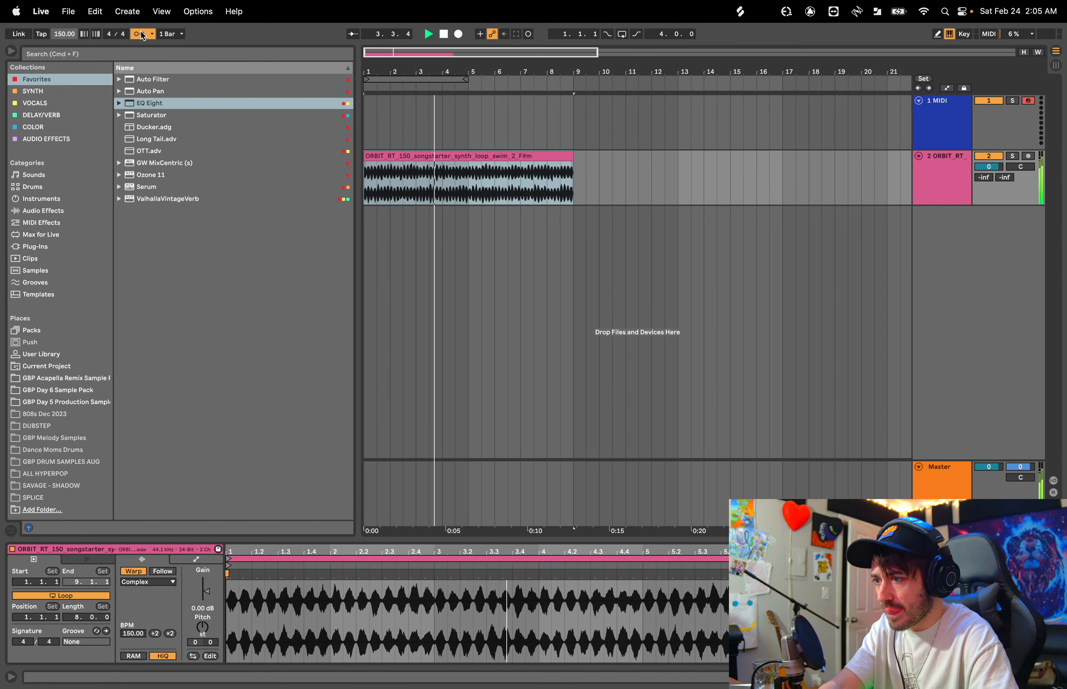
click(143, 35)
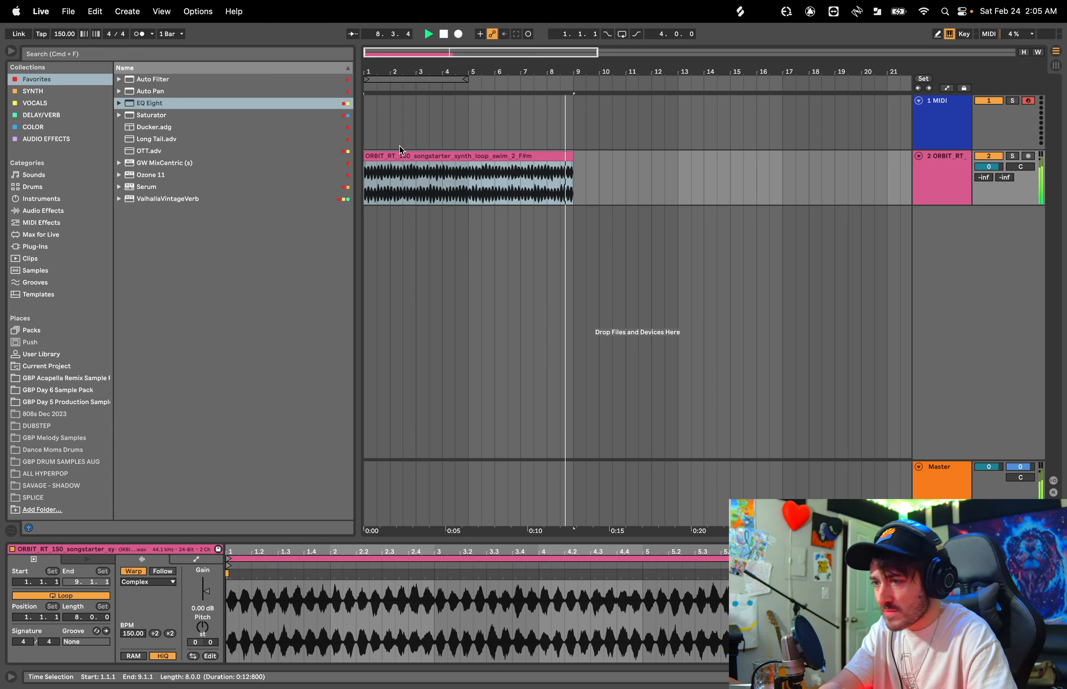
key(space)
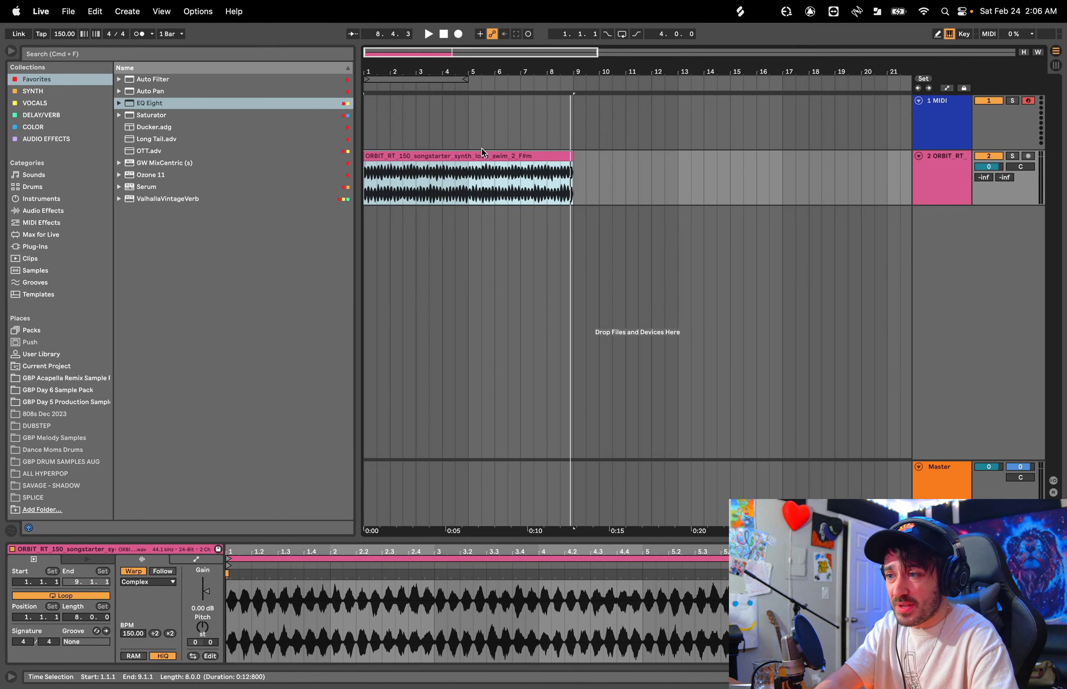
Step: Duplicate the synth loop clip twice along its track and select the first clip
key(cmd+d)
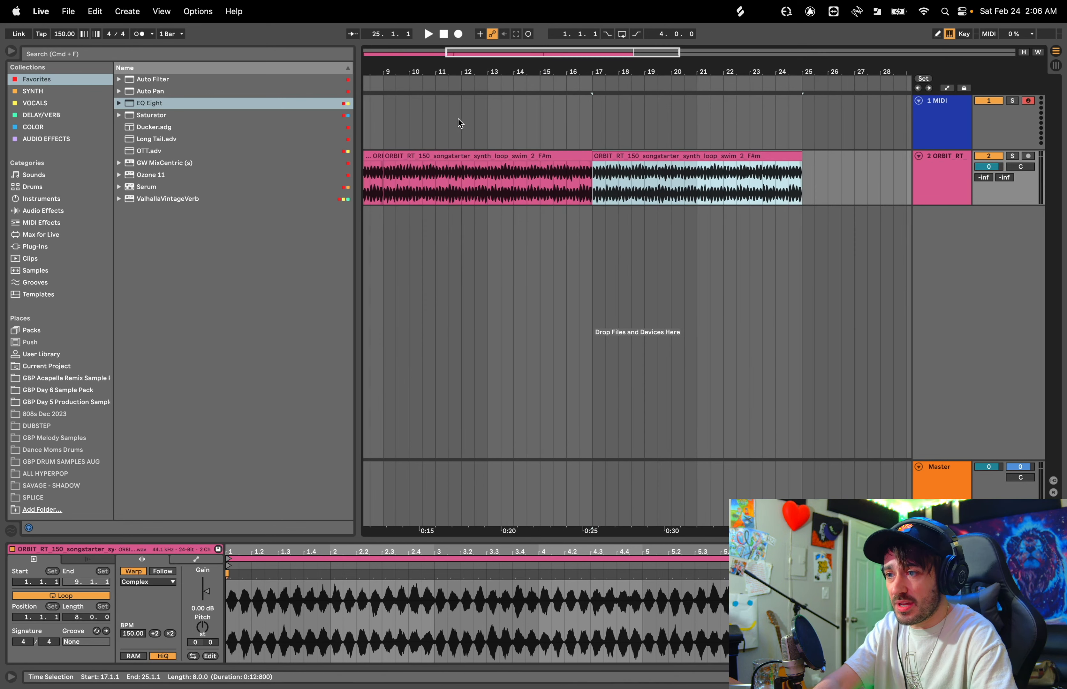
key(cmd+d)
scroll(432, 156, left, 2)
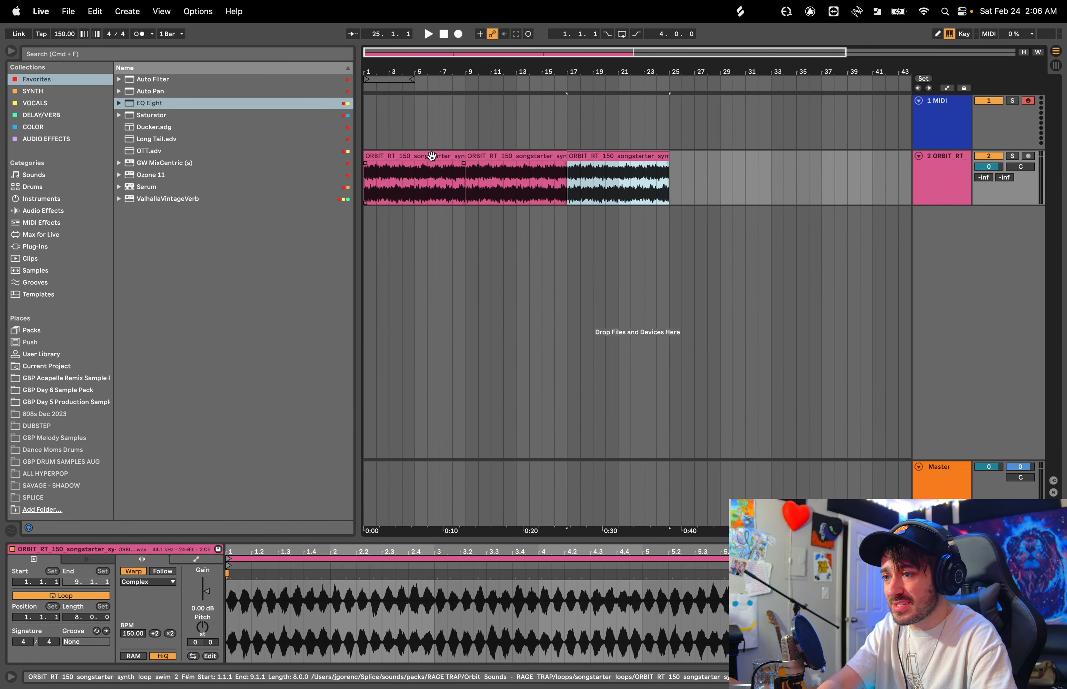
click(432, 156)
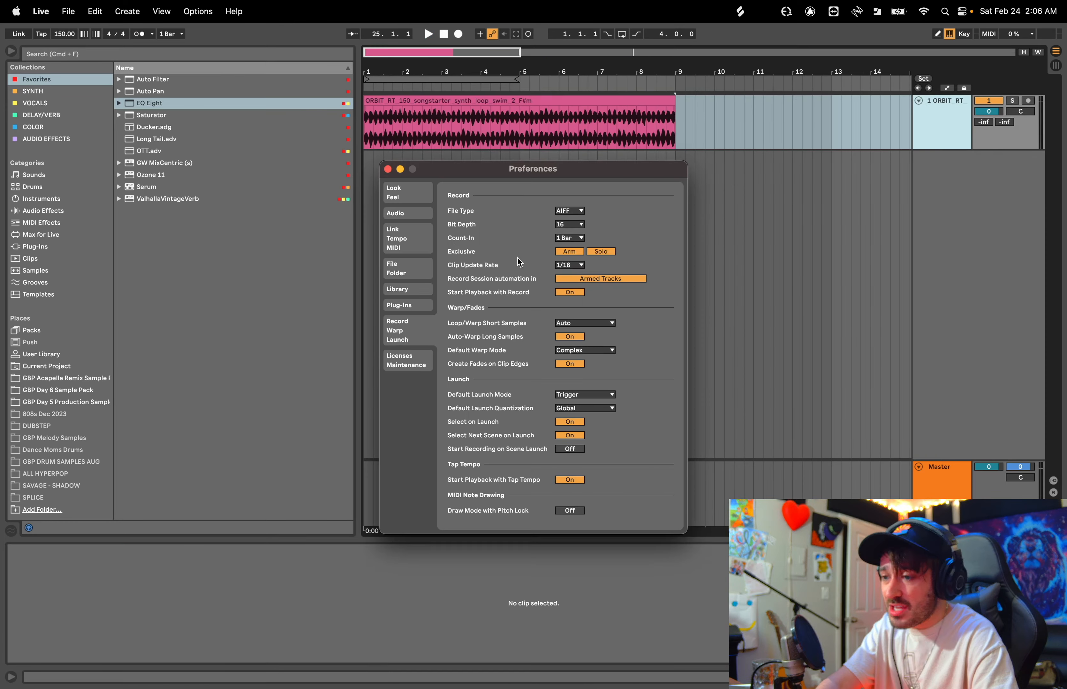
Step: Set the interface's Zoom Display to about 121% in the Look/Feel preferences and close the preferences
click(412, 214)
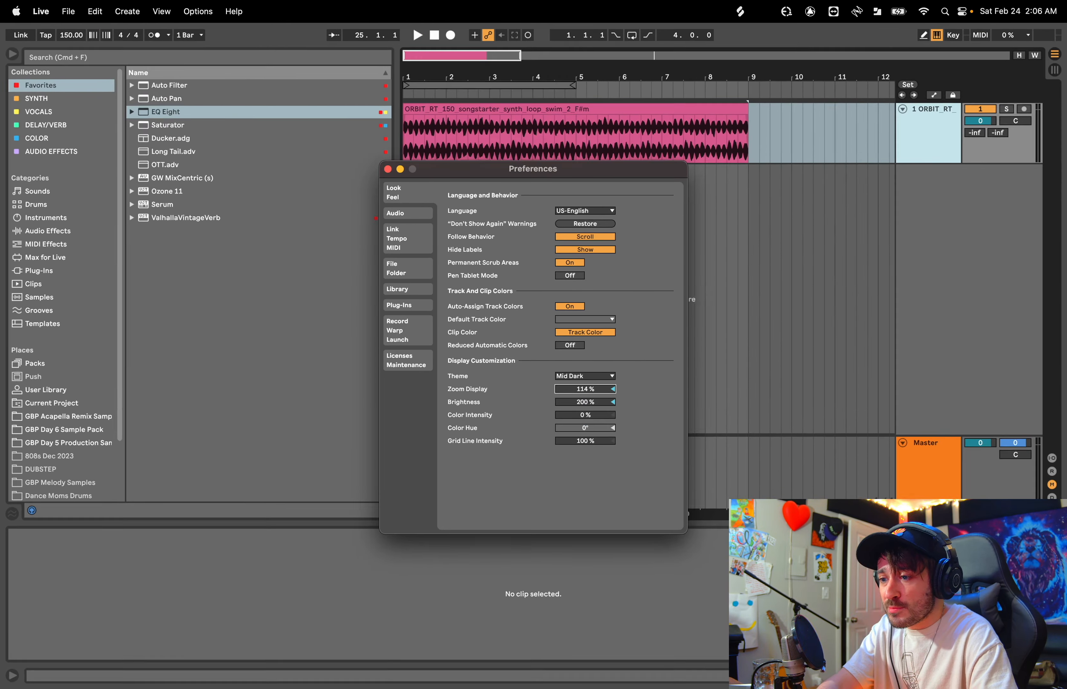
click(408, 193)
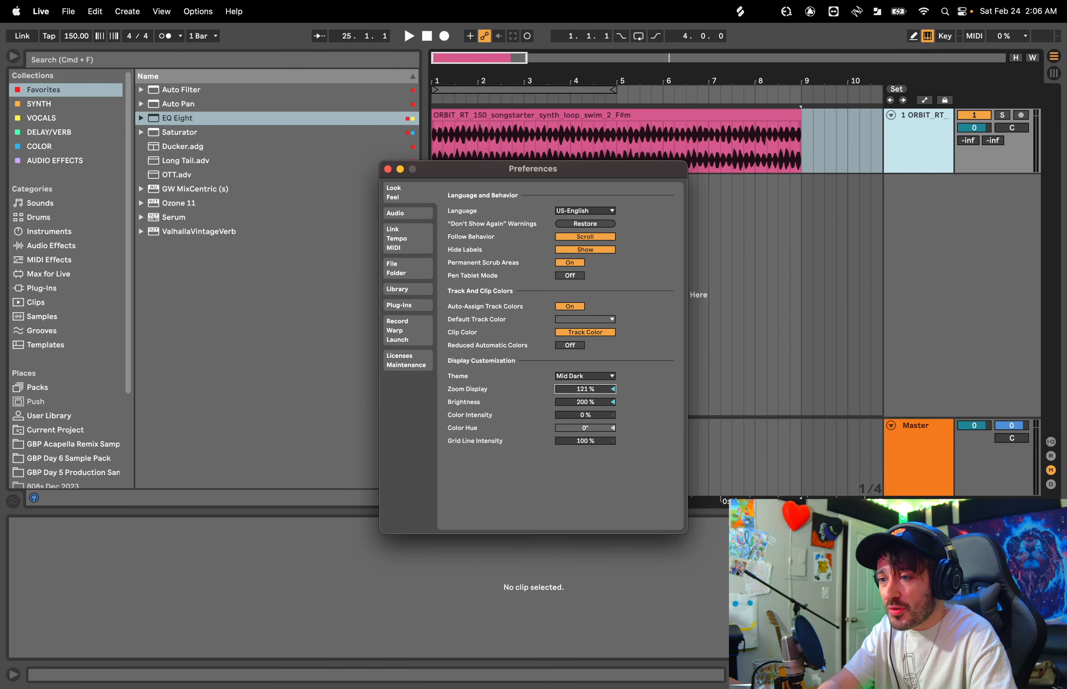
click(388, 168)
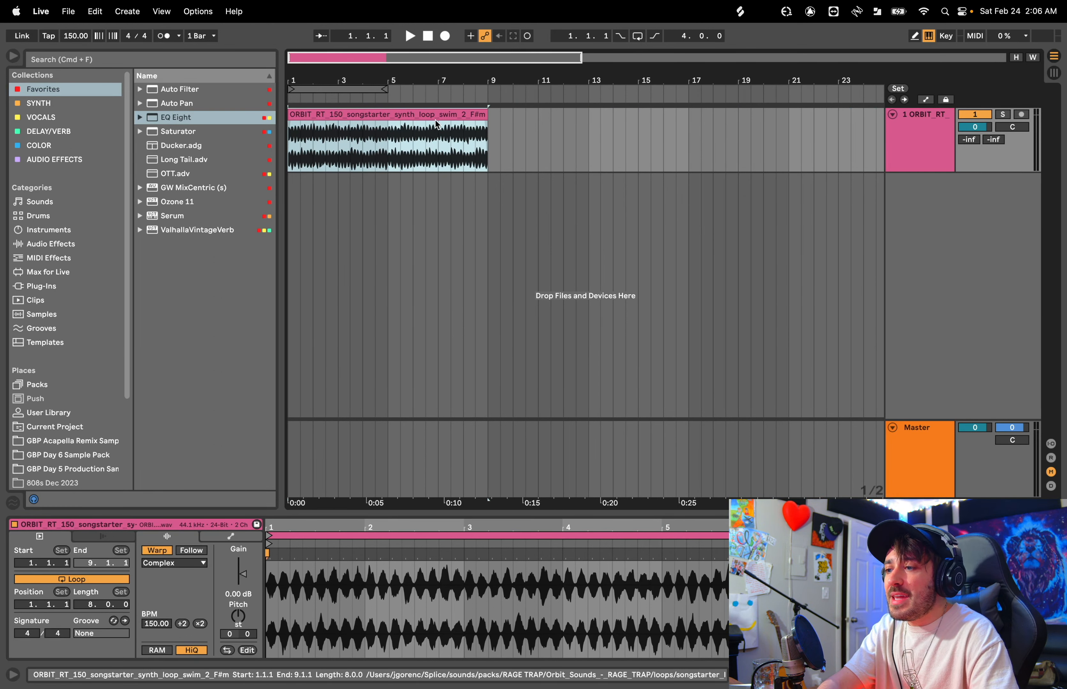
Step: Rename the synth loop's audio track to ORIGINAL and select the track
click(926, 121)
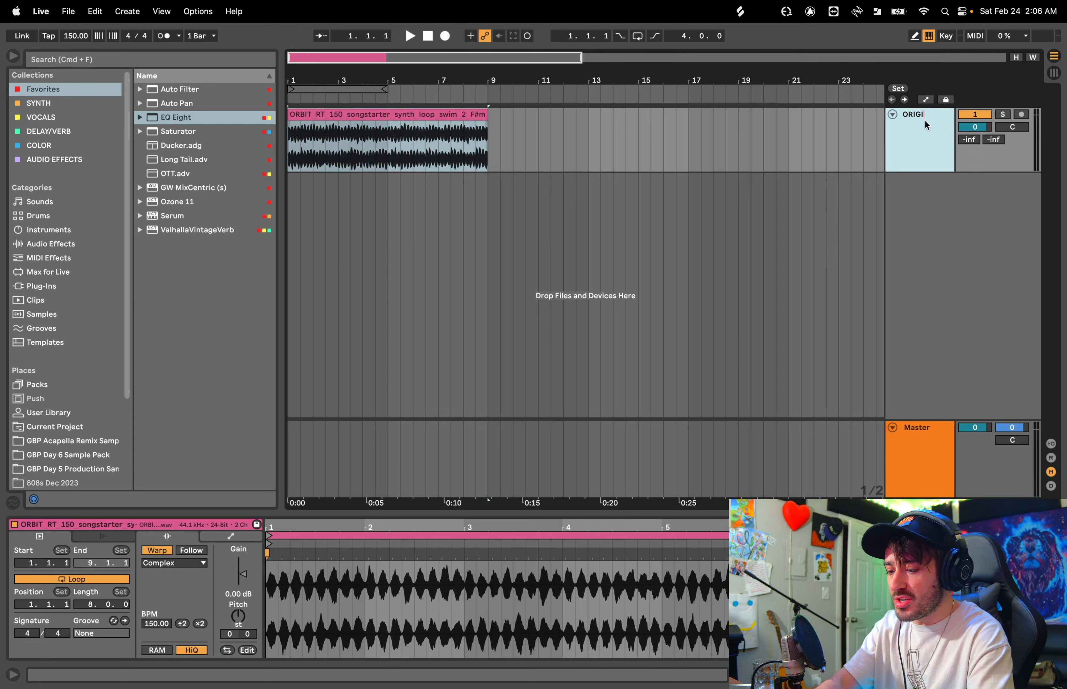
click(851, 122)
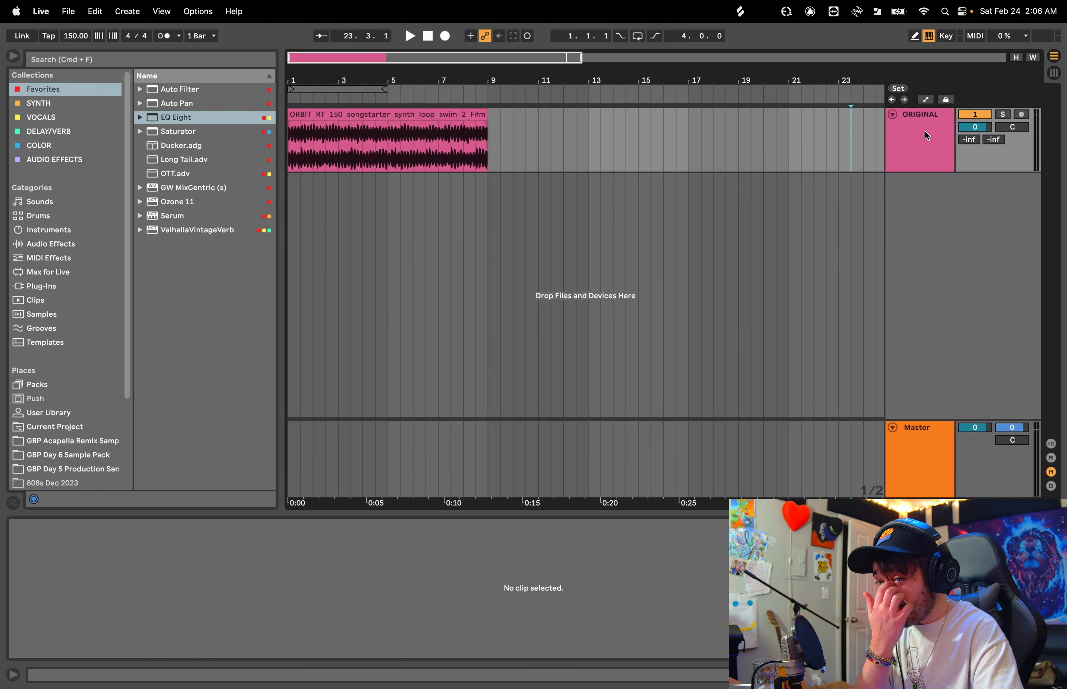
click(925, 131)
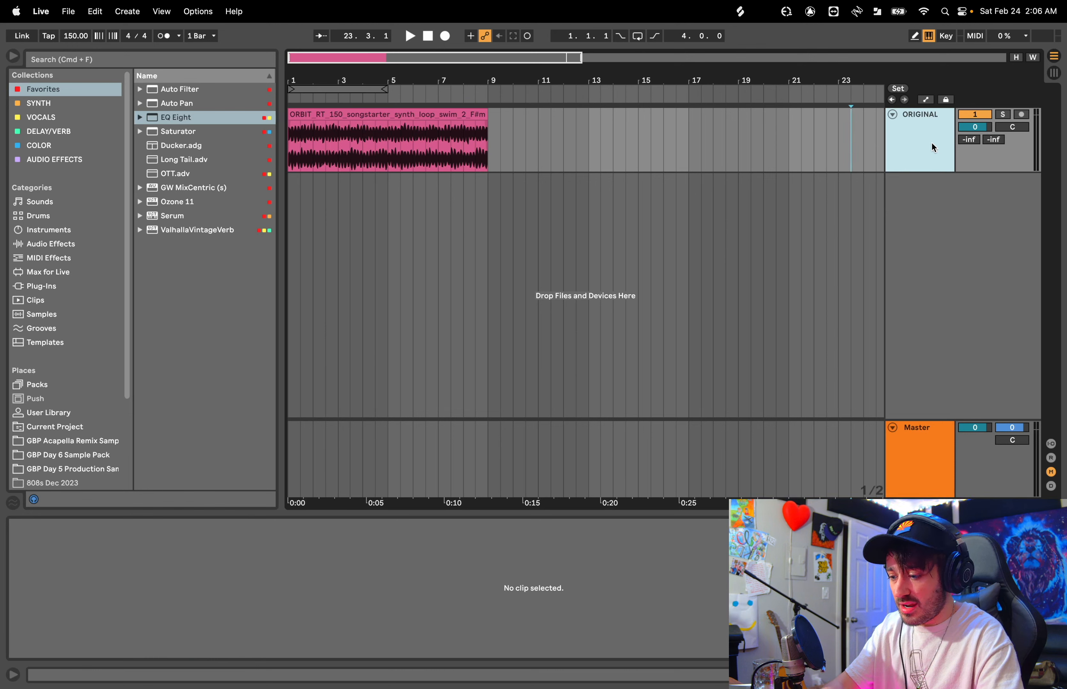
Step: Duplicate the ORIGINAL track, move the copied synth loop clip to start at bar 9 and select it
key(super+d)
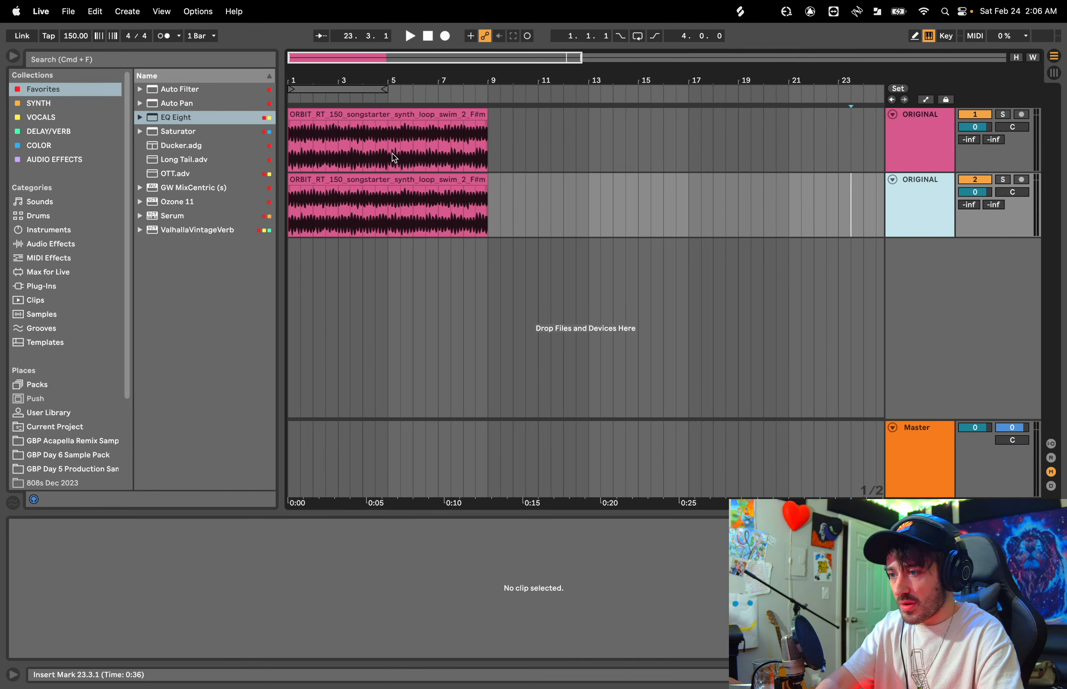
drag(324, 176, 525, 196)
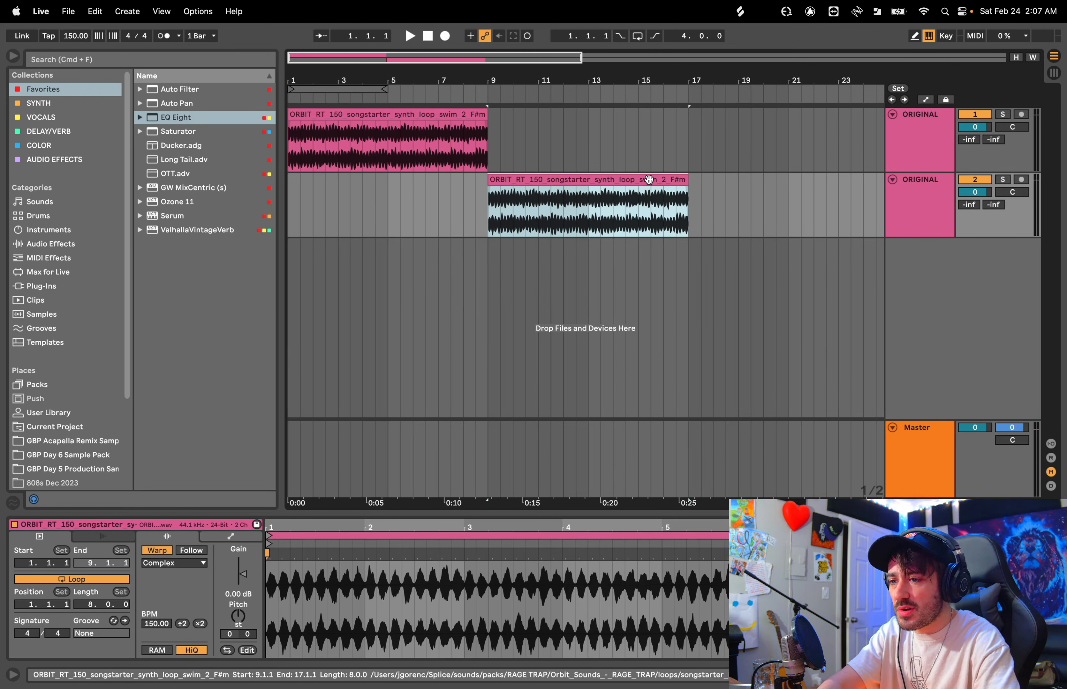
double_click(579, 180)
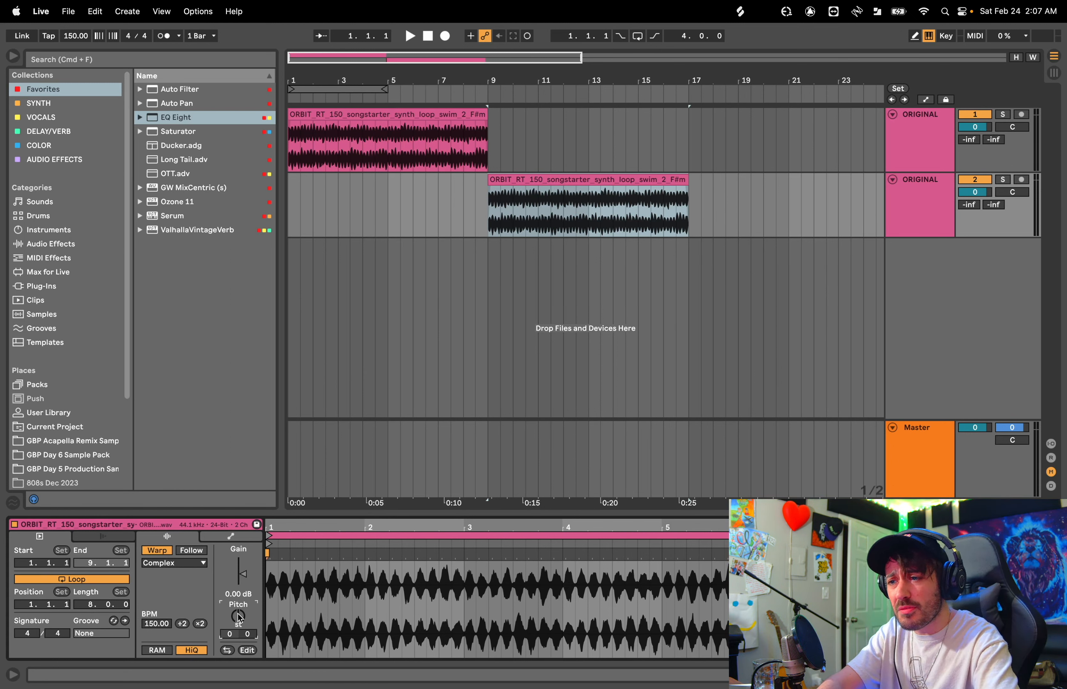
click(534, 216)
click(539, 181)
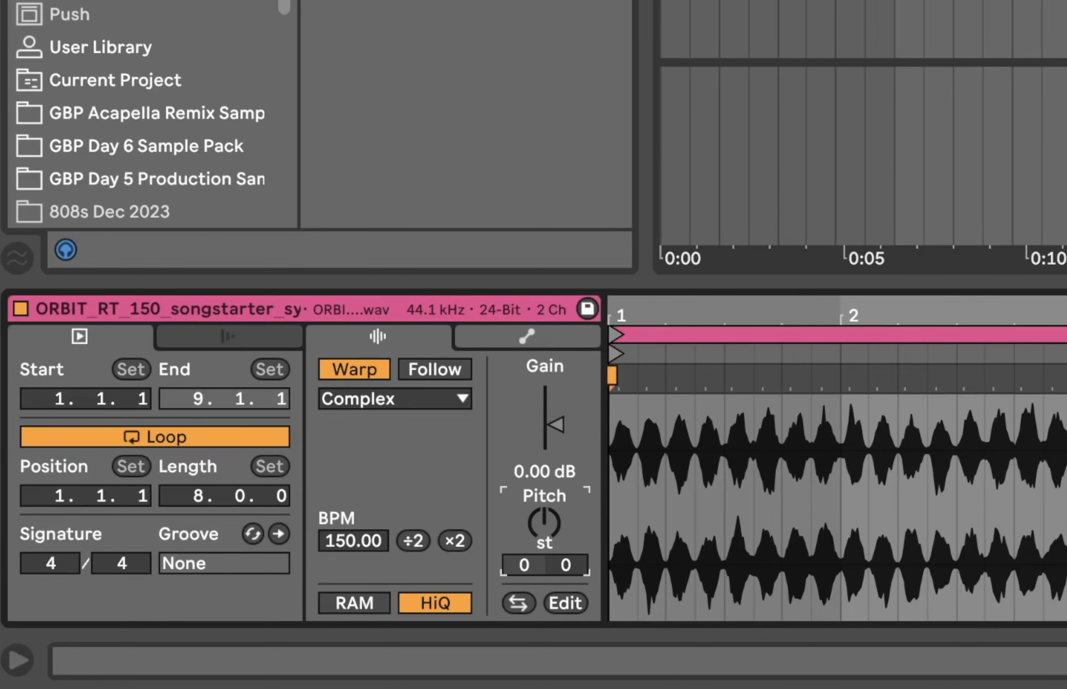
Step: Try transposing the copied clip up 7 semitones and play it back
drag(544, 523, 544, 502)
key(space)
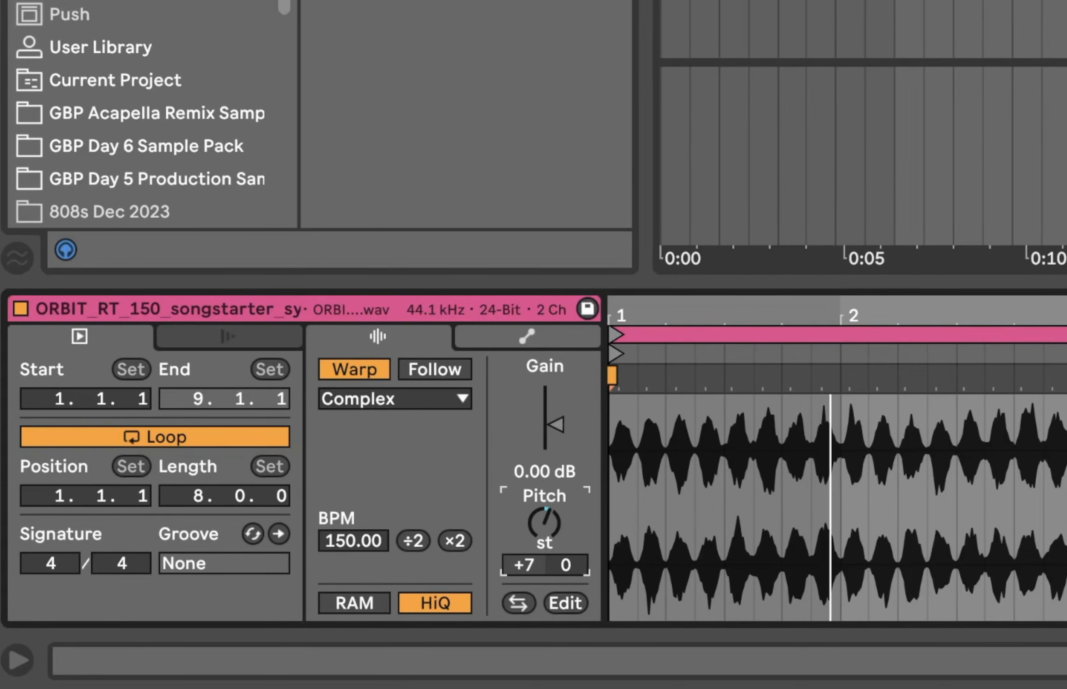
key(space)
Step: Transpose the copied synth loop clip to -7 semitones and play it back
key(space)
drag(544, 524, 544, 567)
key(space)
key(space)
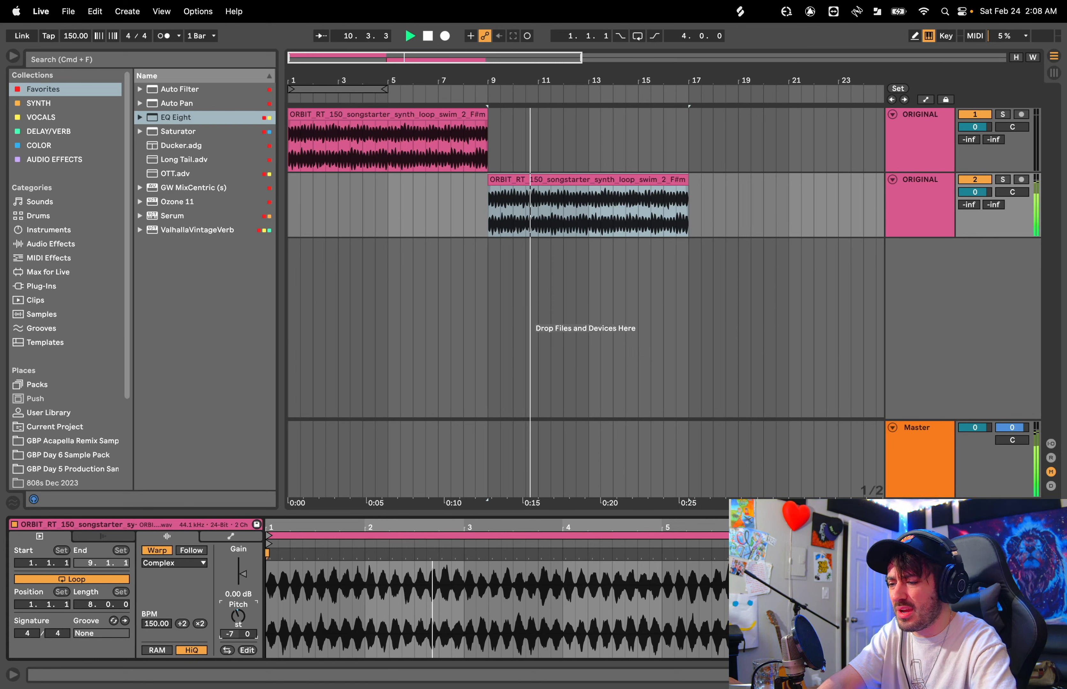
key(space)
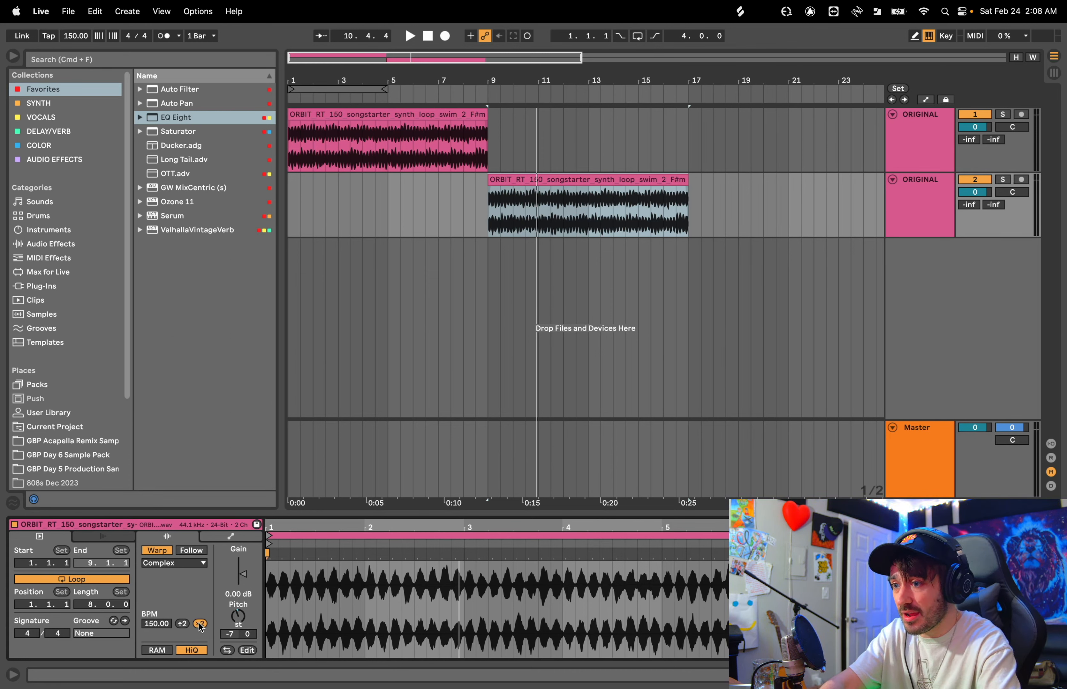
Step: Double the copied clip's BPM to 300, audition it, and restore it to 150
click(200, 625)
key(space)
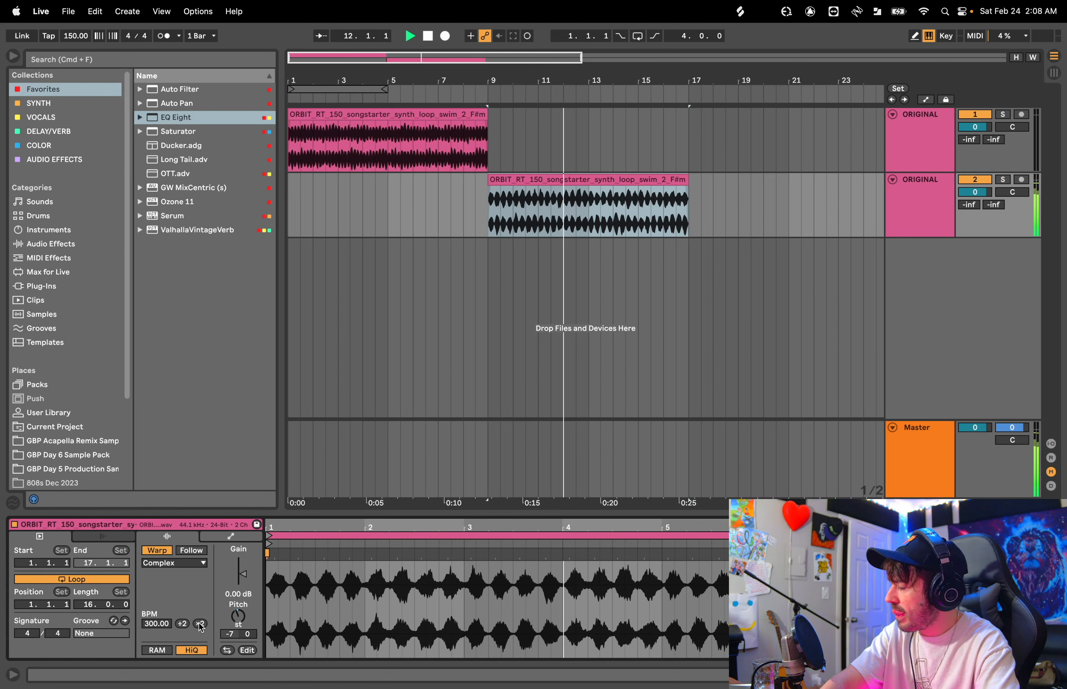
key(space)
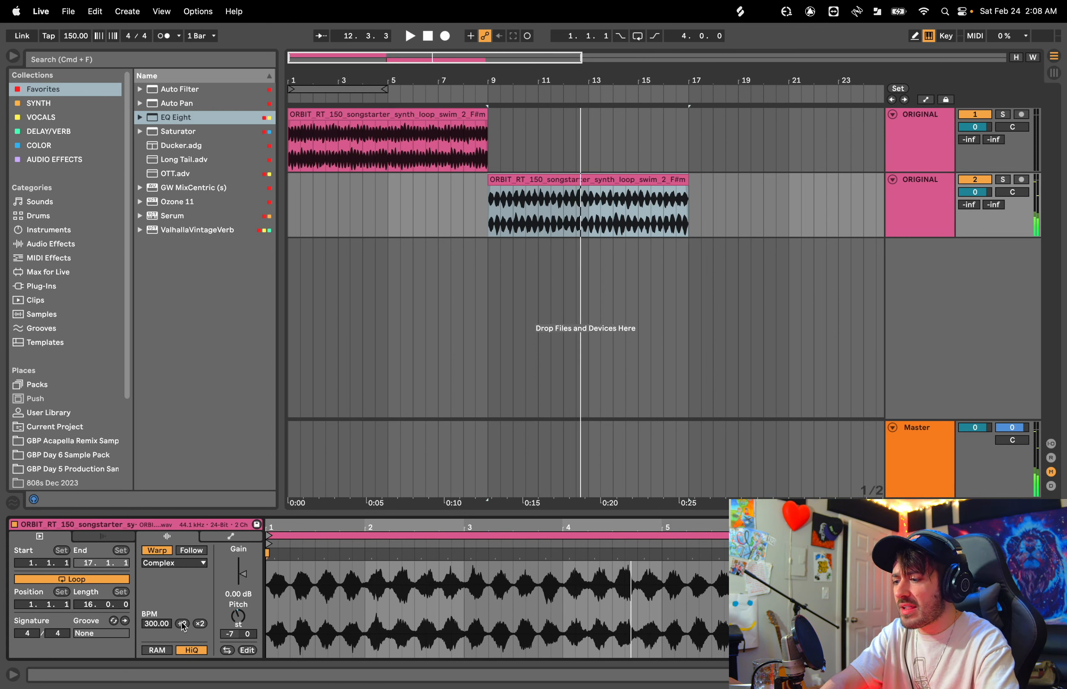
click(182, 623)
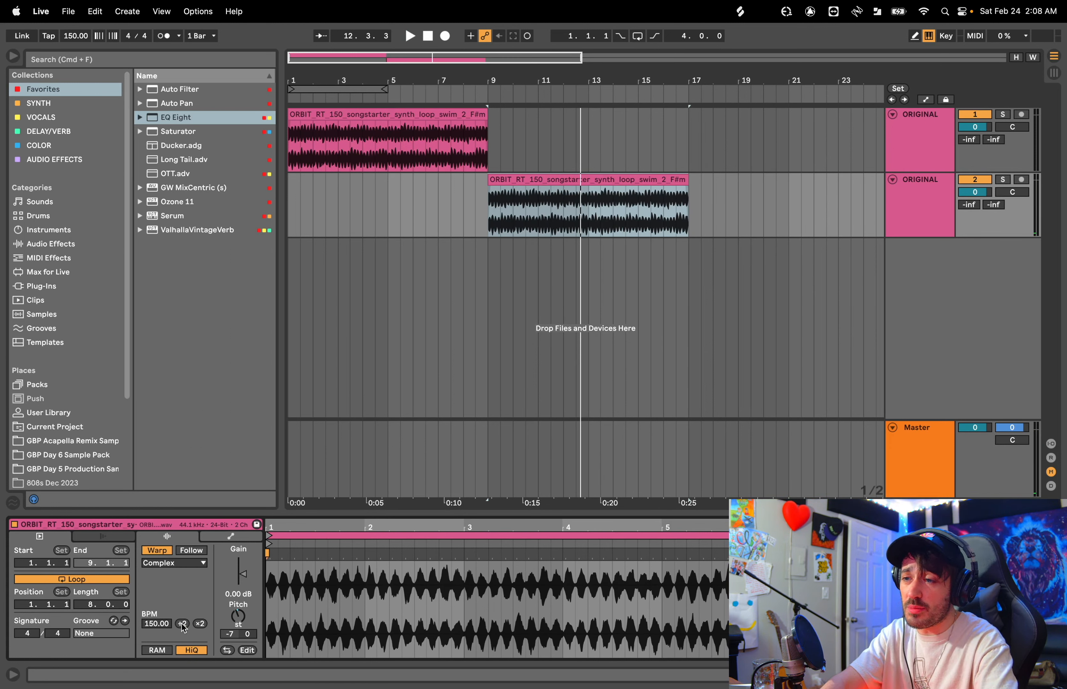
Step: Halve the copied clip's BPM to 75, audition it, and restore it to 150
key(space)
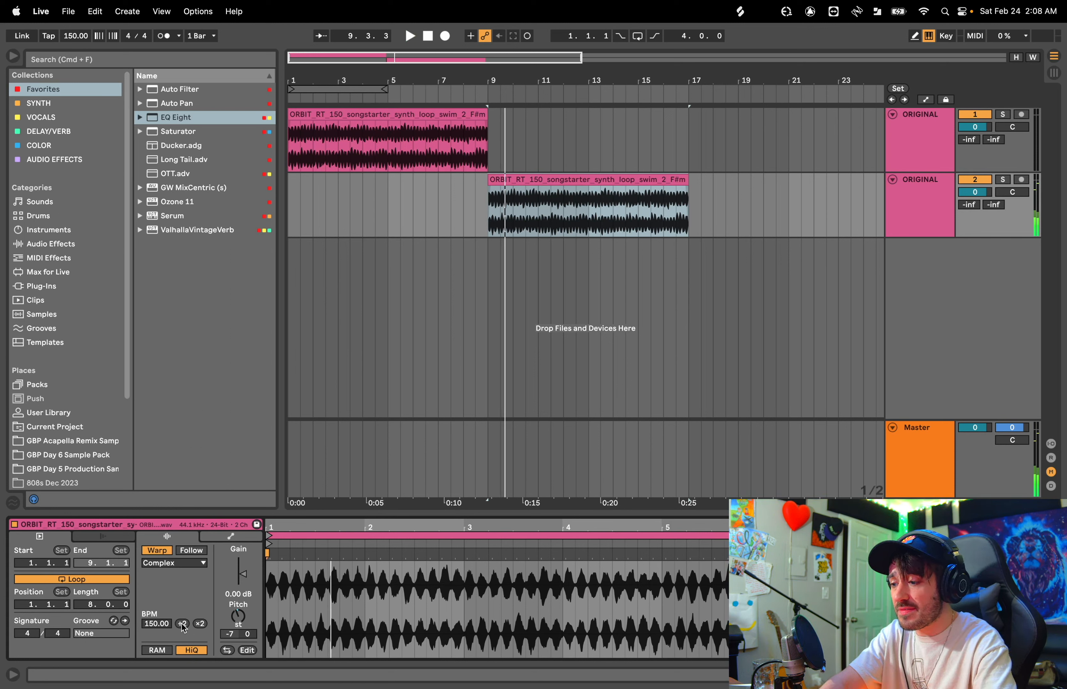
click(181, 624)
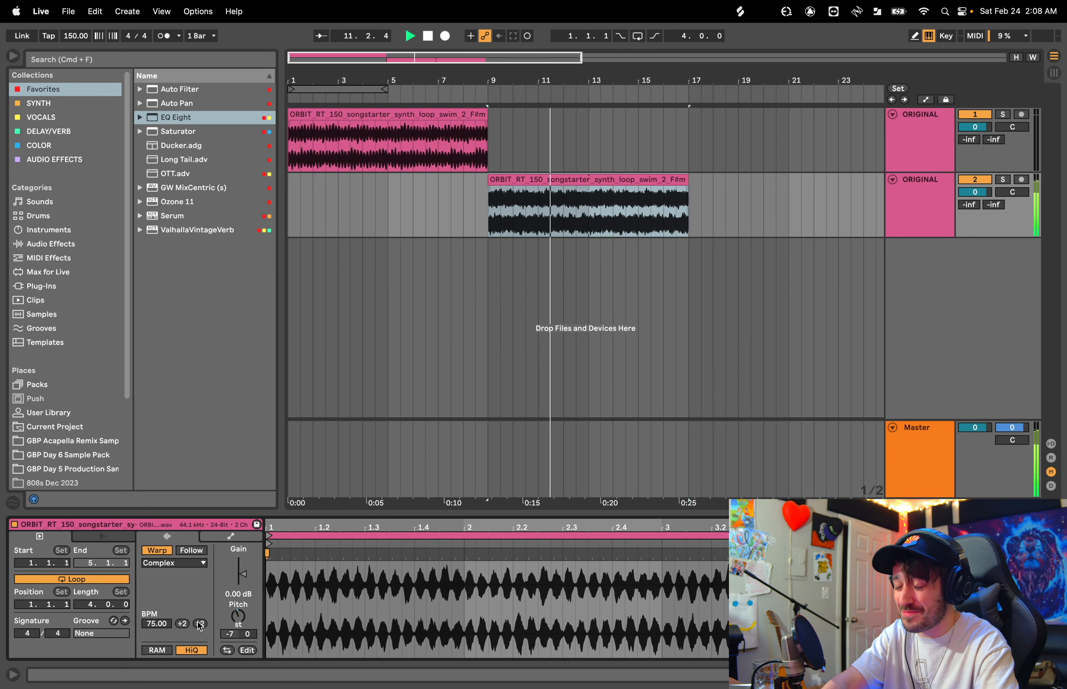
key(space)
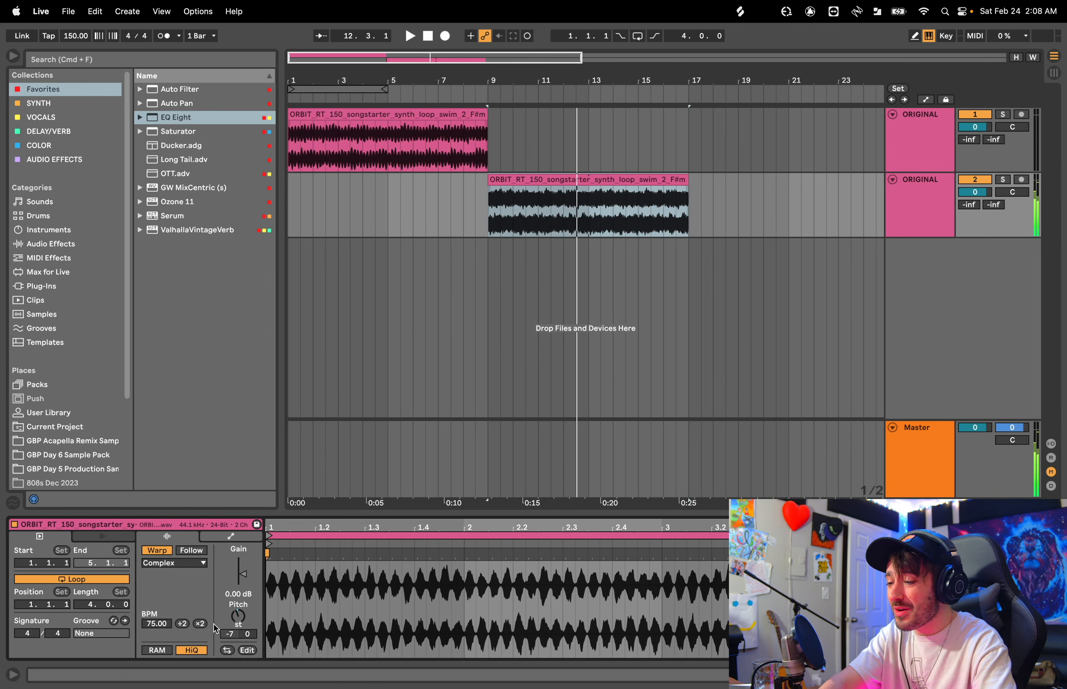
click(201, 624)
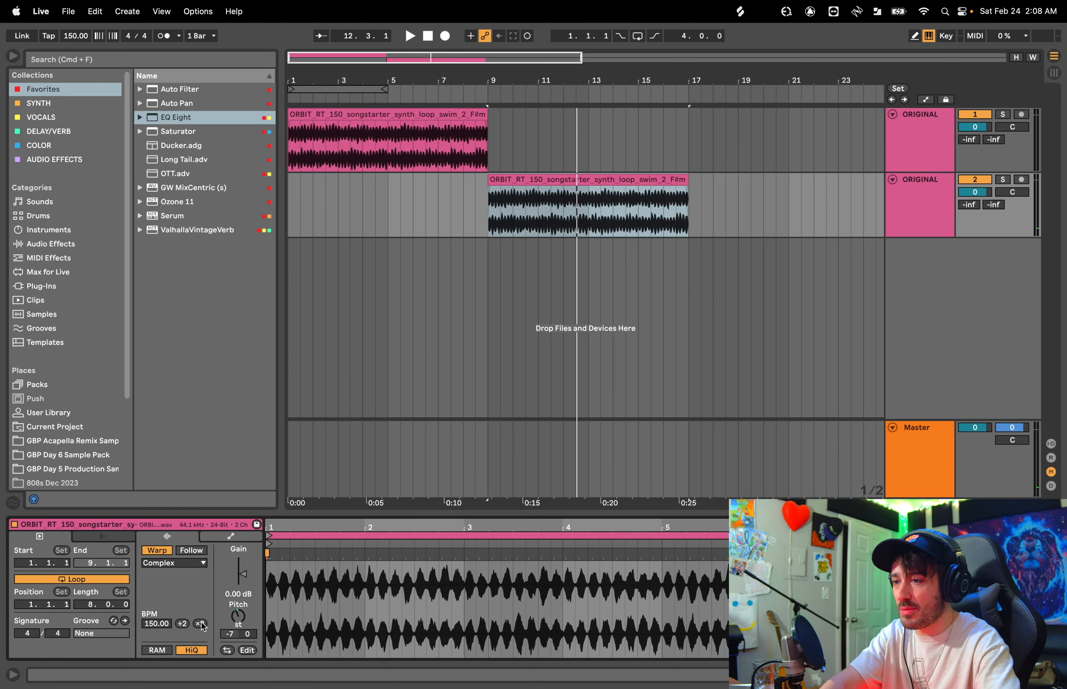
Step: Raise the project tempo to 168 BPM while playing back the transposed loop
key(space)
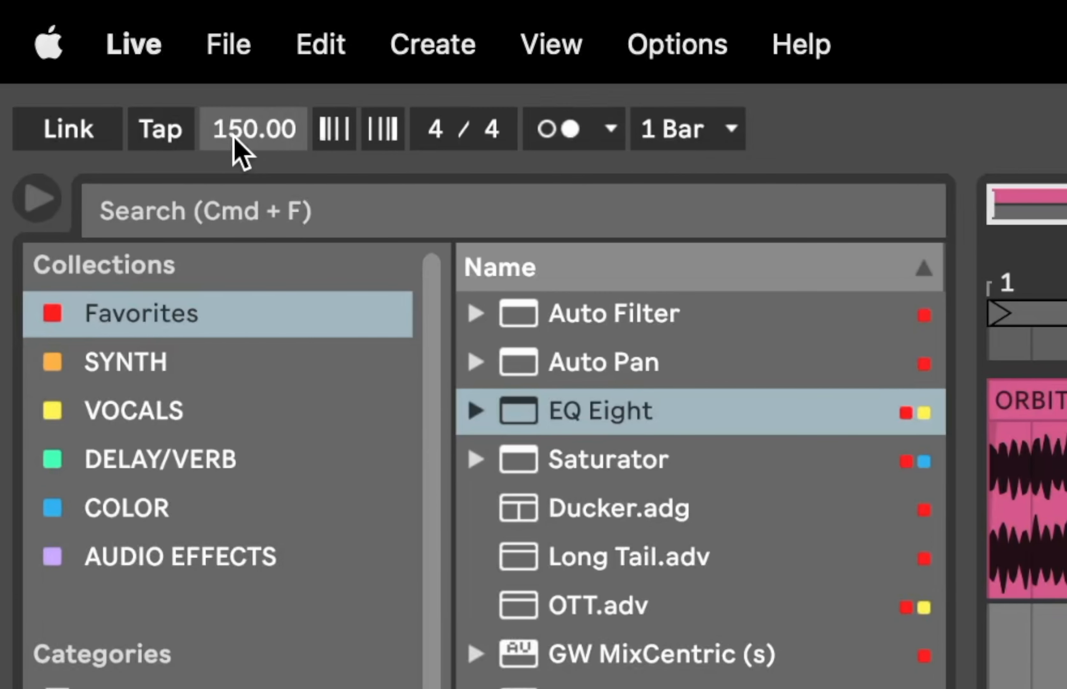
mouse_move(233, 139)
mouse_down()
mouse_move(233, 157)
mouse_move(233, 125)
mouse_up()
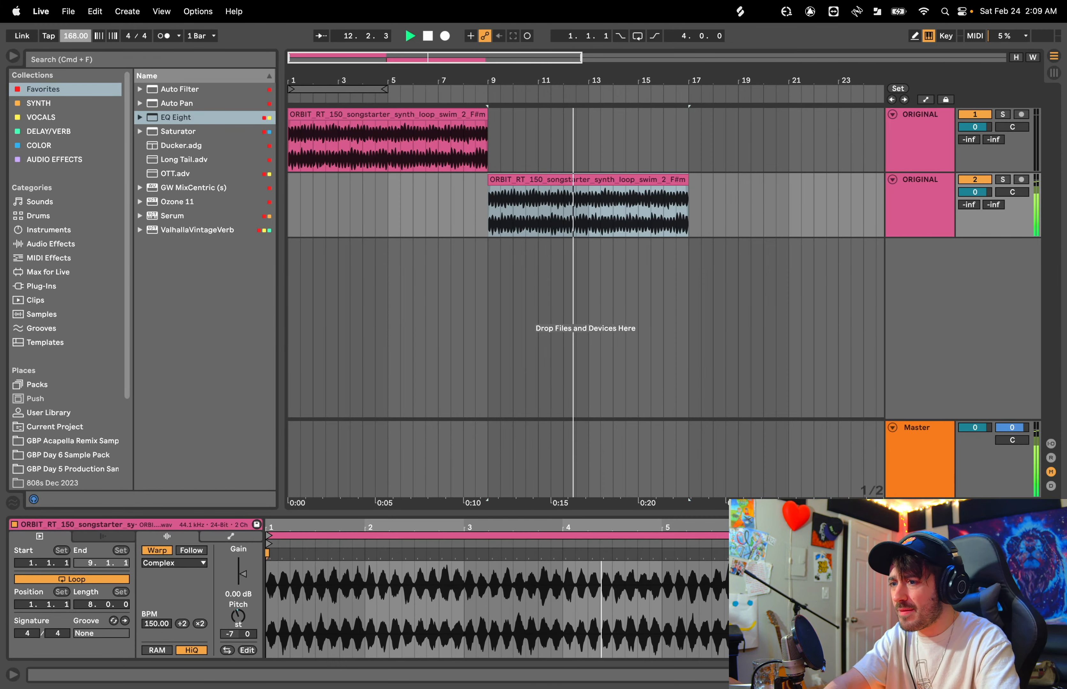
key(space)
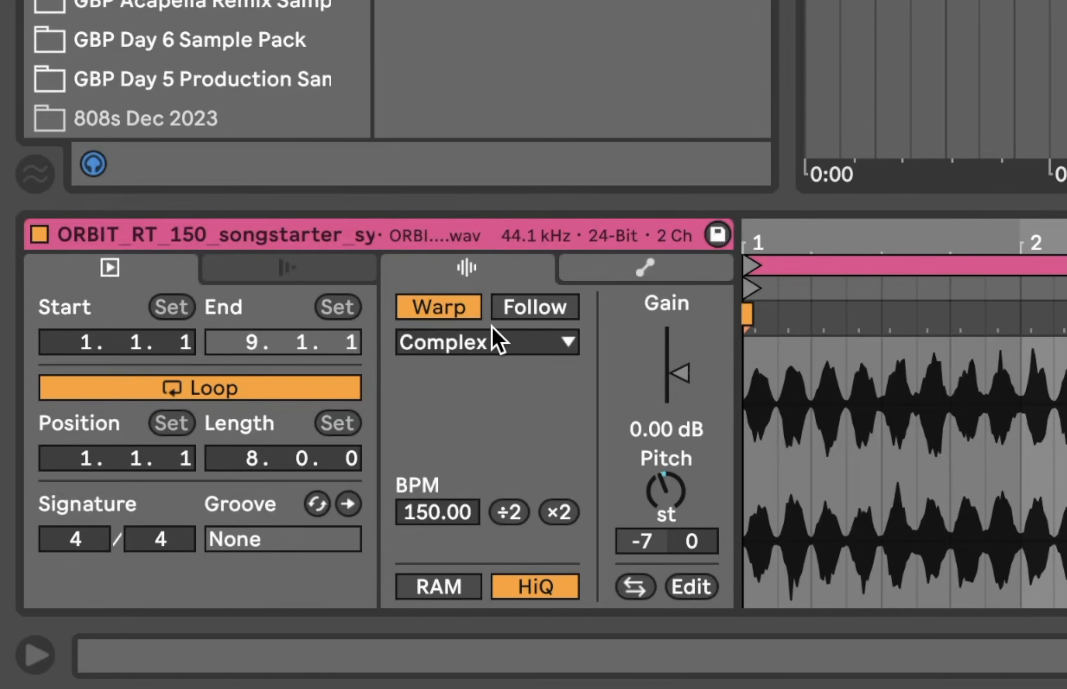
Step: Compare the Complex Pro warp mode on the copied clip during playback and return to Complex
click(457, 340)
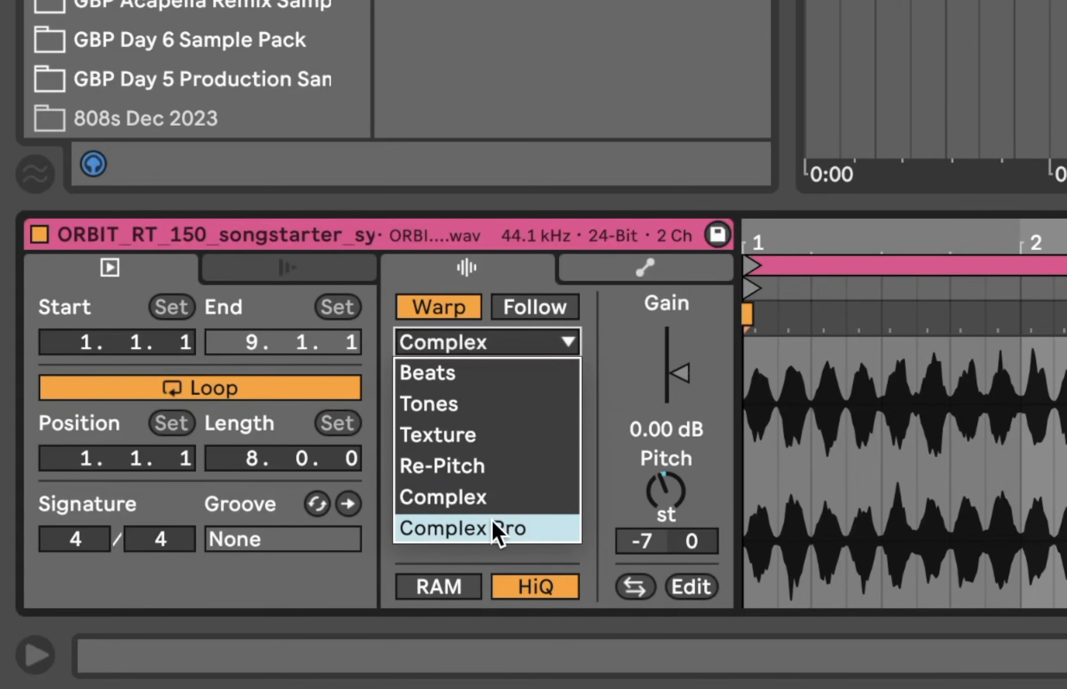
click(496, 530)
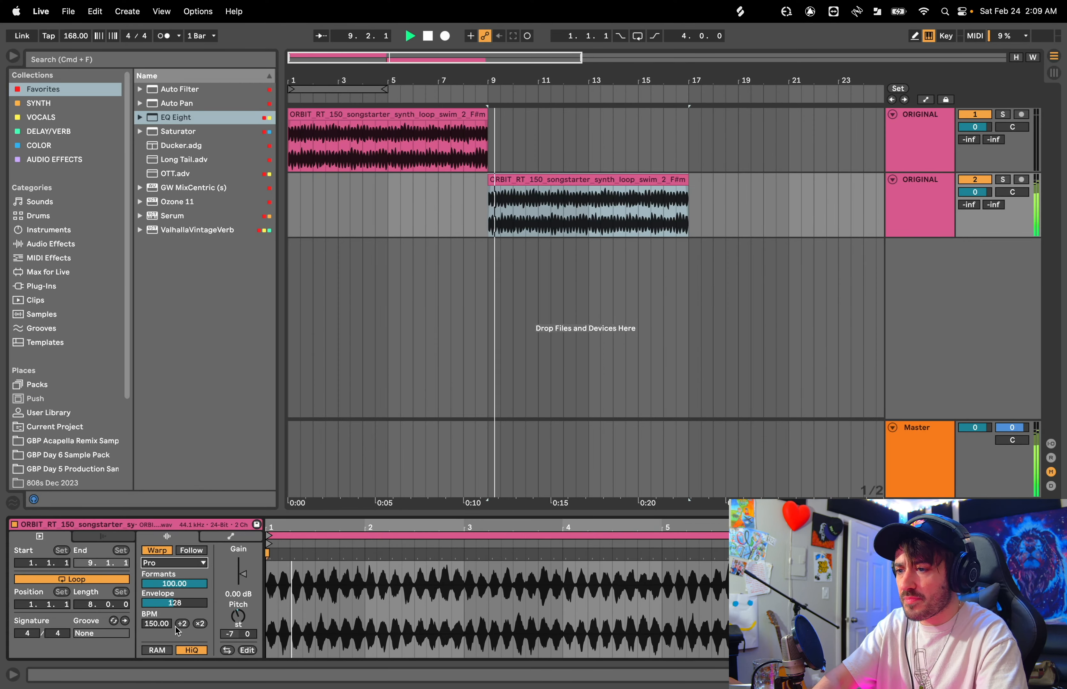
click(175, 564)
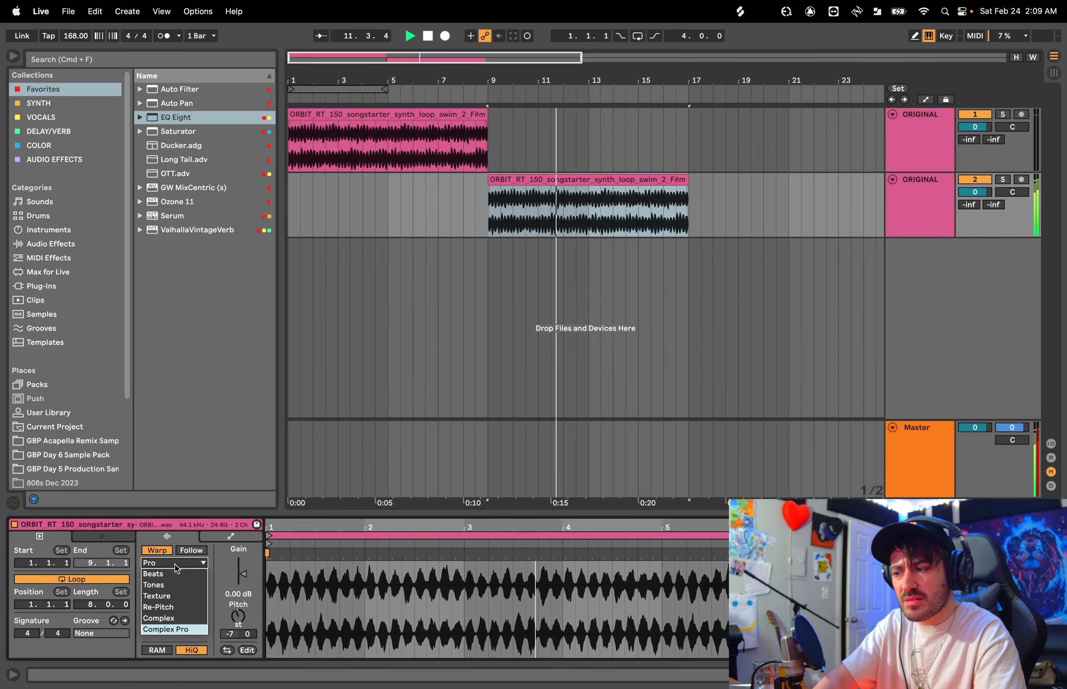
click(176, 616)
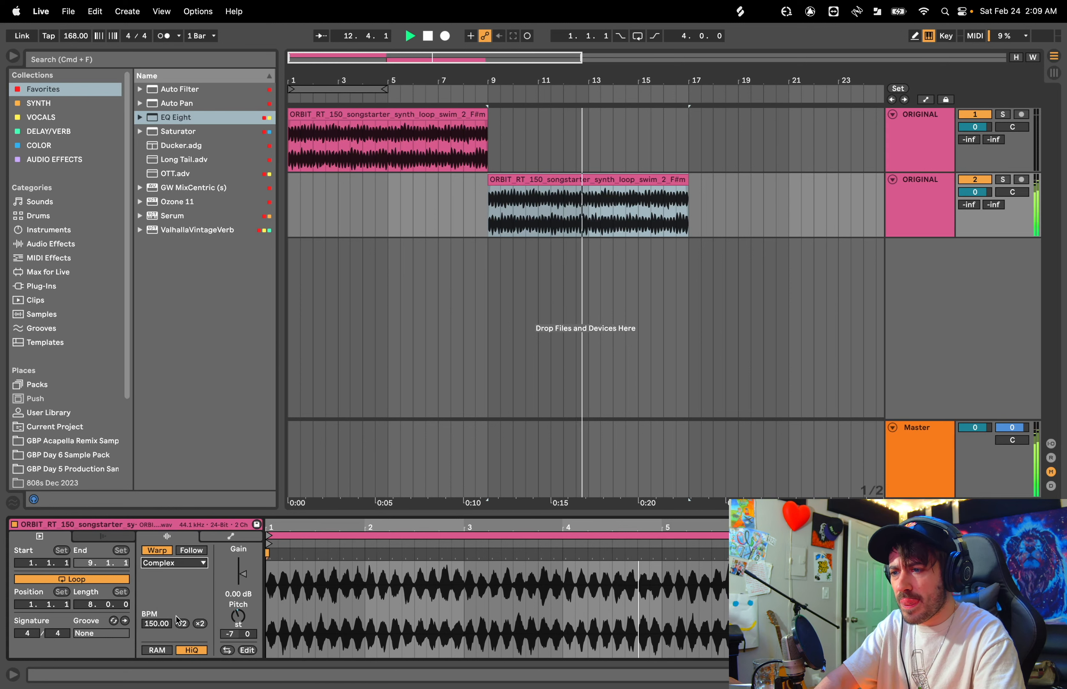
Step: Audition the copied clip in Beats warp mode, switch back to Complex and play the clip again
click(182, 565)
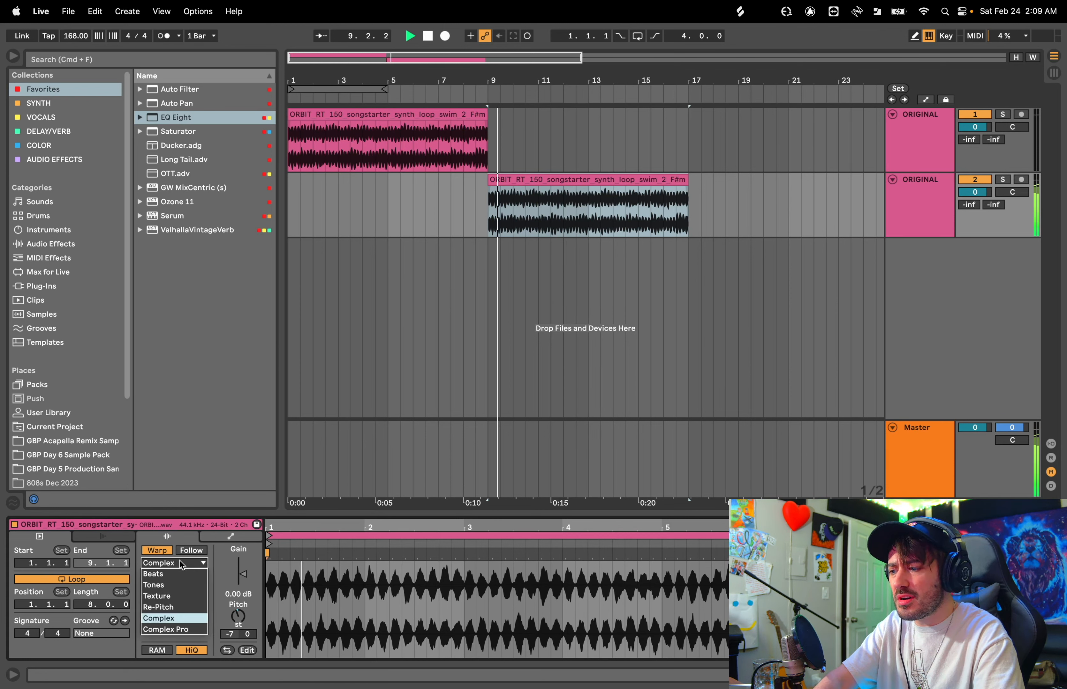
click(172, 576)
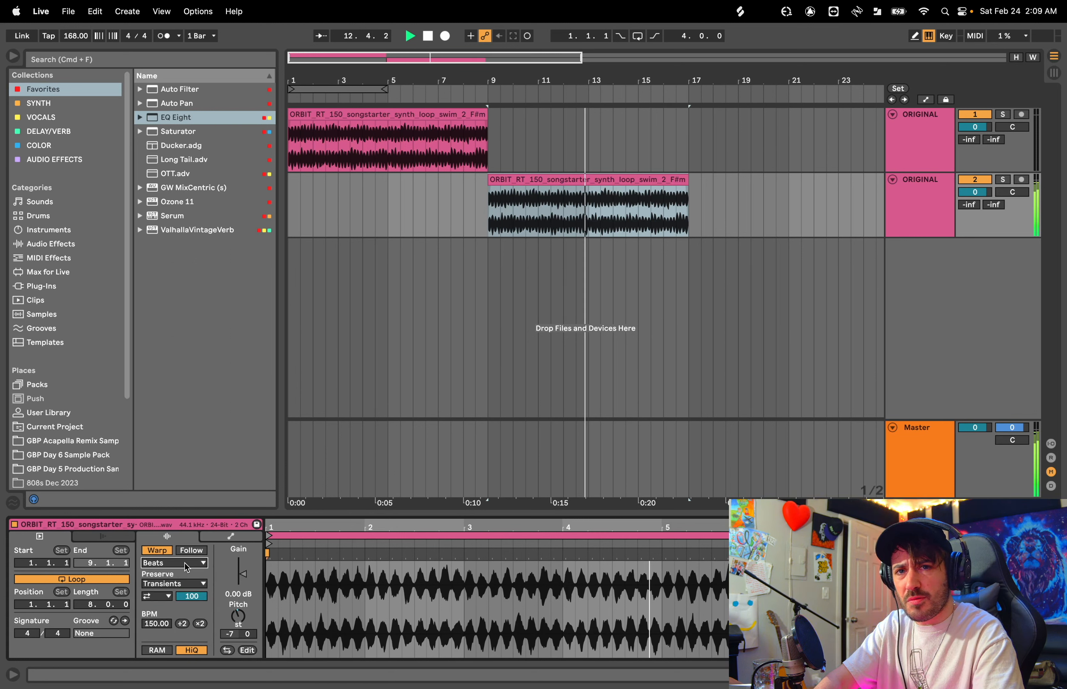
click(184, 563)
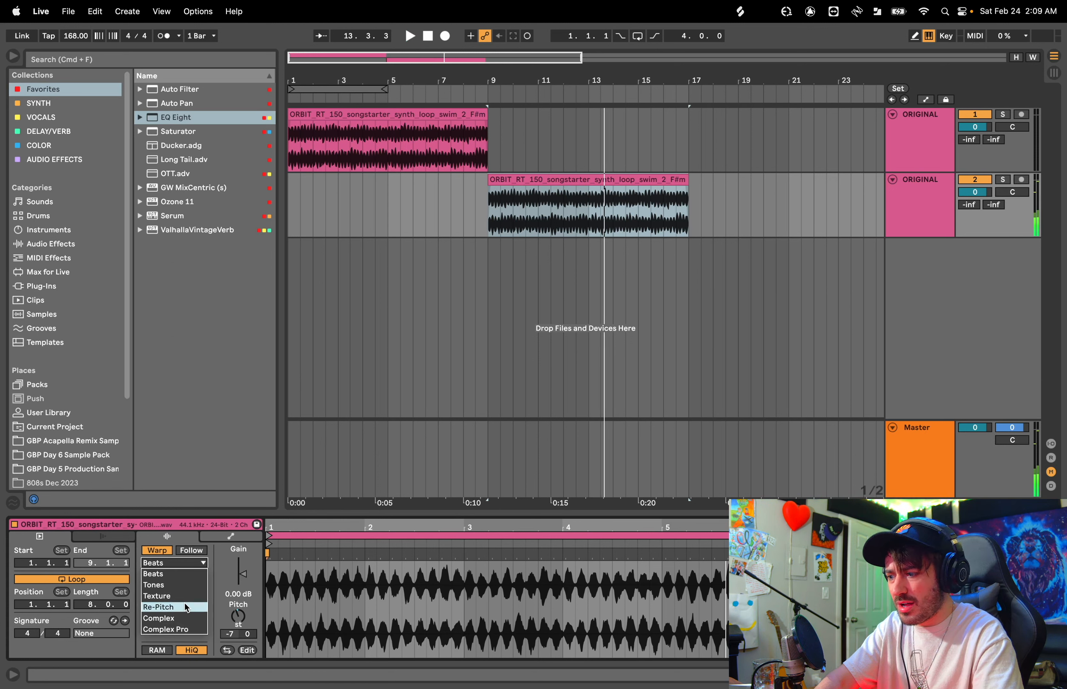
click(182, 618)
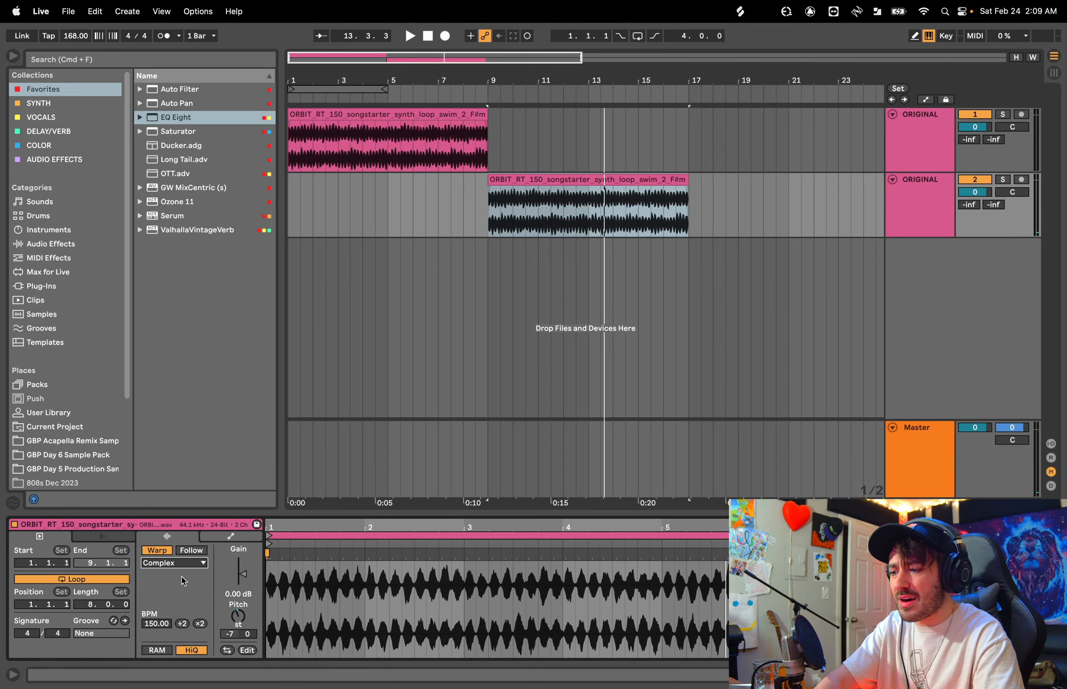
key(space)
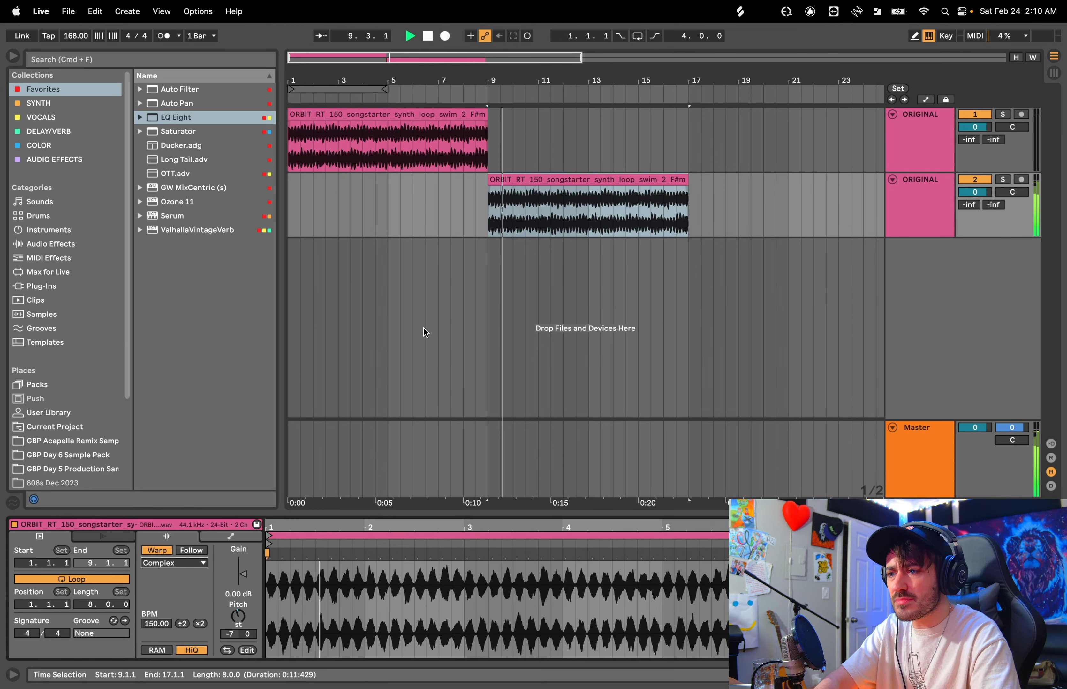
key(space)
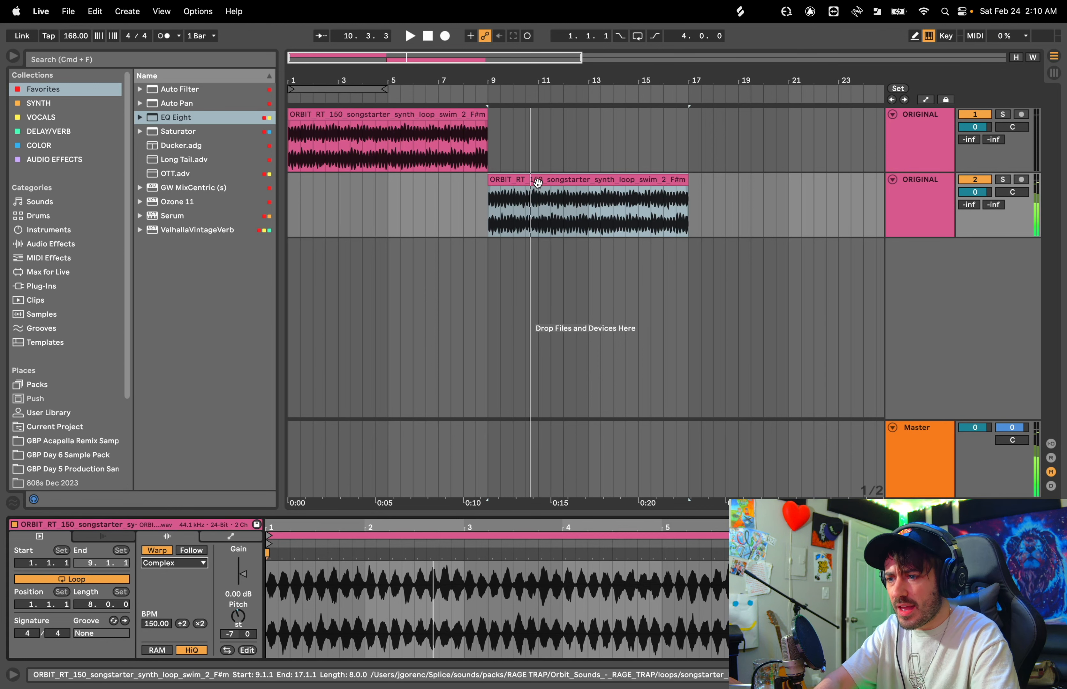
Step: Play the copied clip from its start at bar 9 and place the insert marker at 9.3.1
click(538, 183)
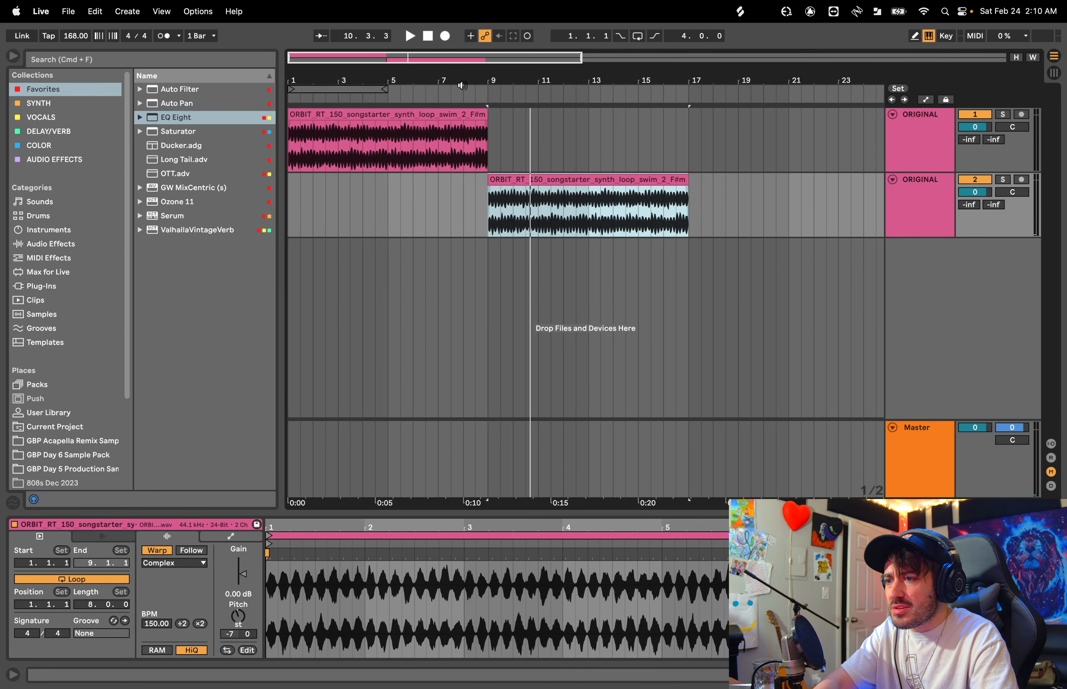
drag(458, 59, 458, 106)
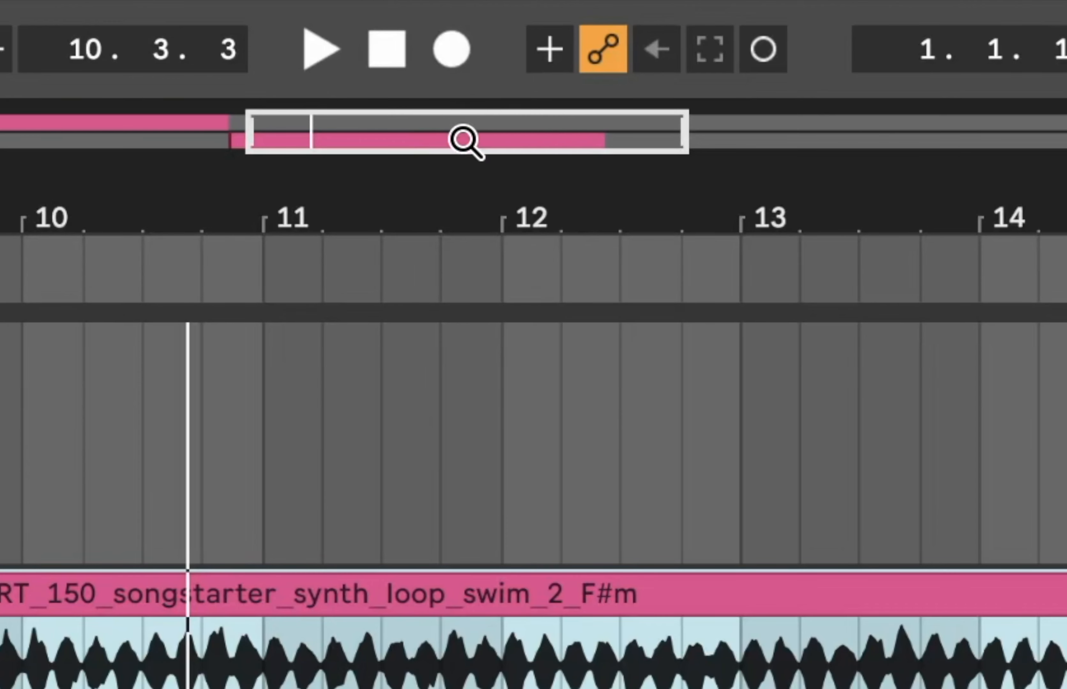
drag(485, 134, 481, 204)
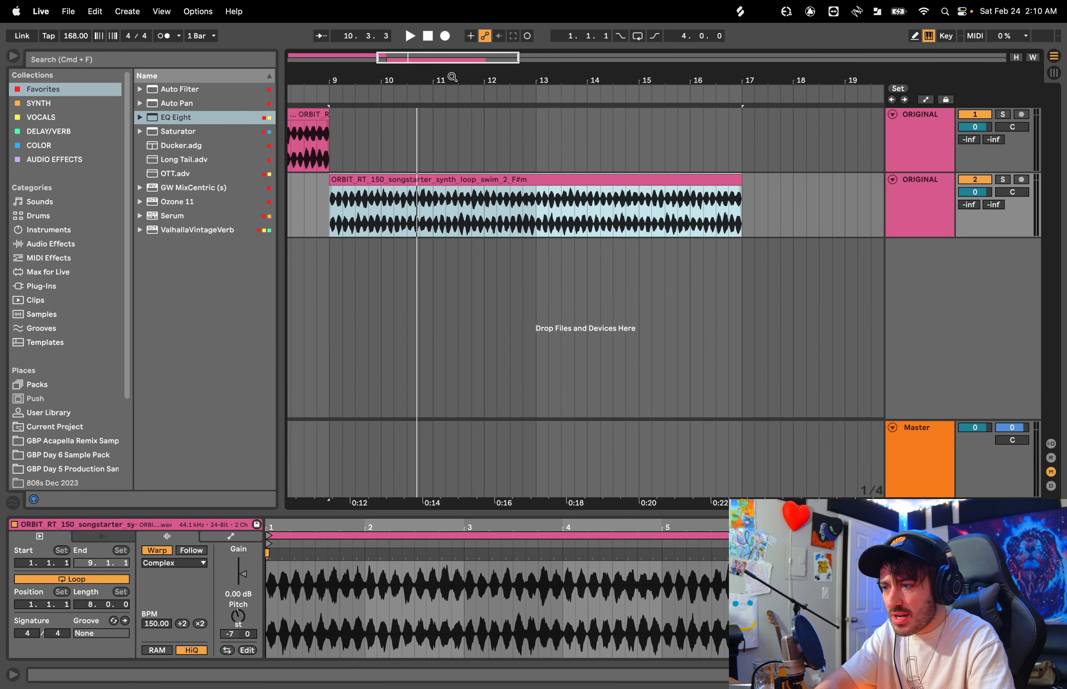
scroll(437, 170, left, 3)
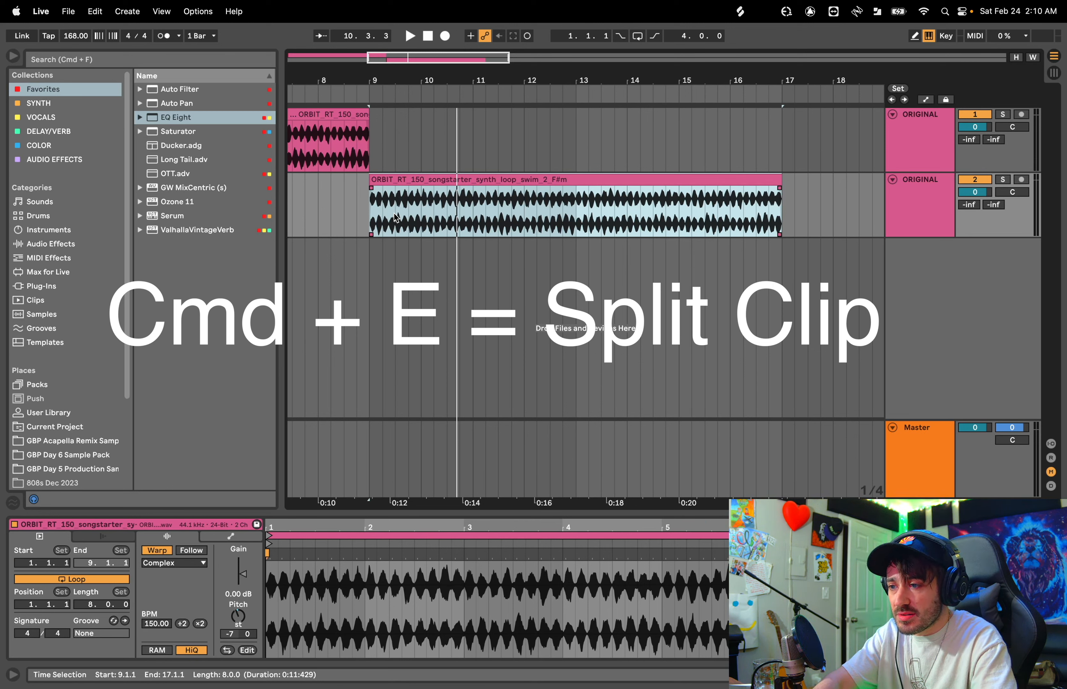
click(370, 214)
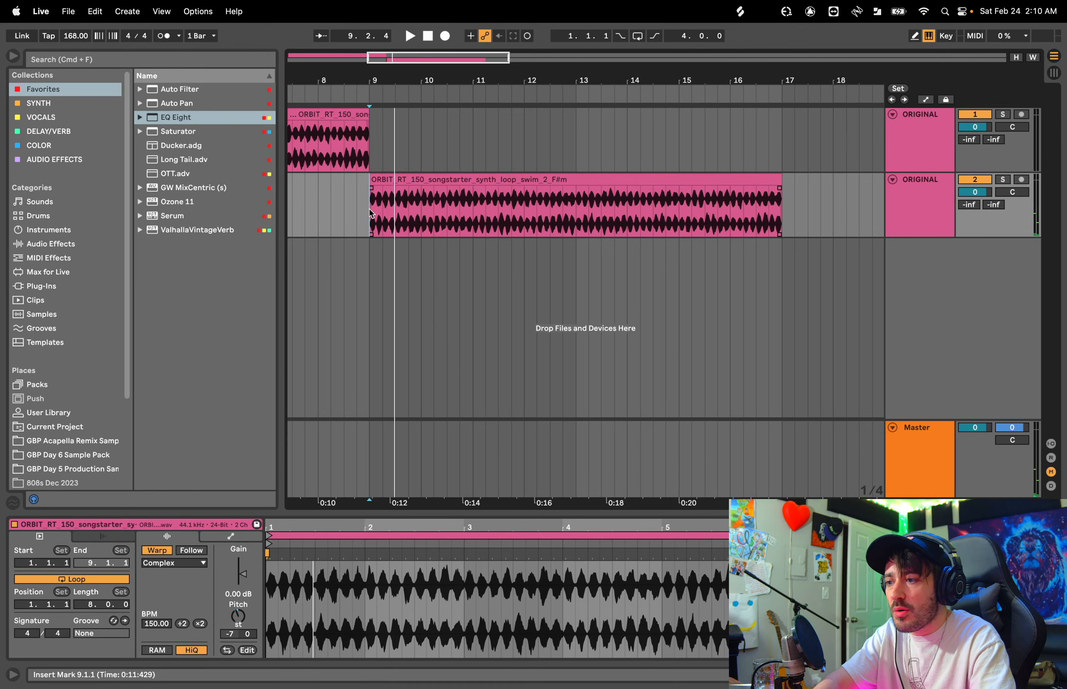
click(393, 206)
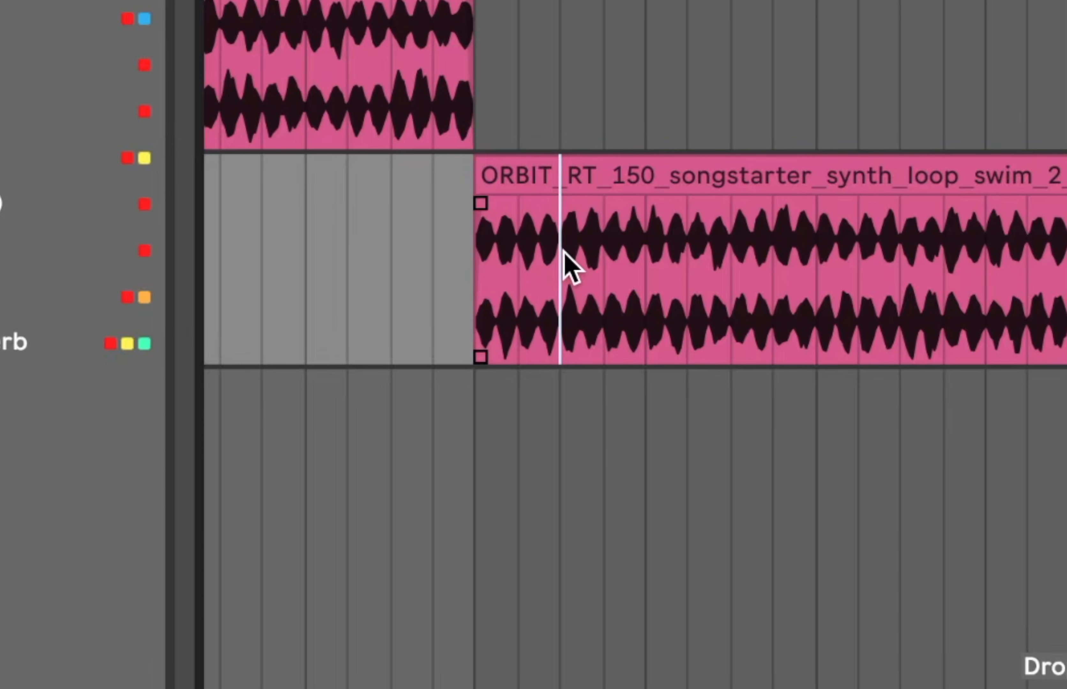
Step: Try splitting the copied clip at 9.3.1, select the resulting pieces in turn, and undo the split
key(ctrl+e)
click(522, 178)
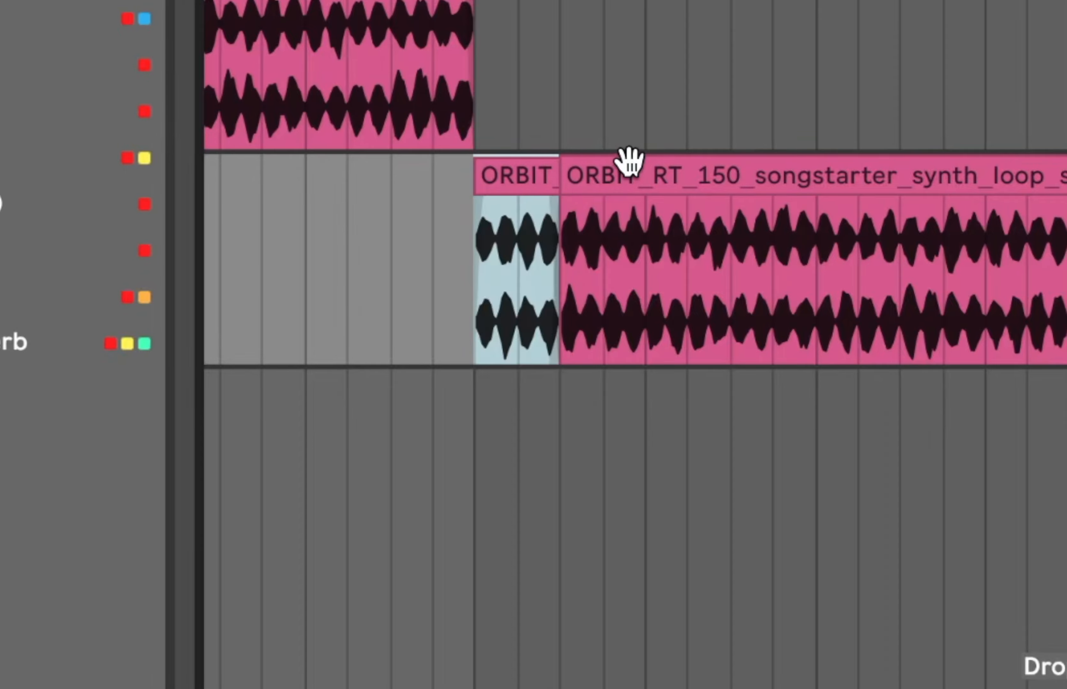
click(628, 160)
click(512, 169)
click(630, 171)
key(super+z)
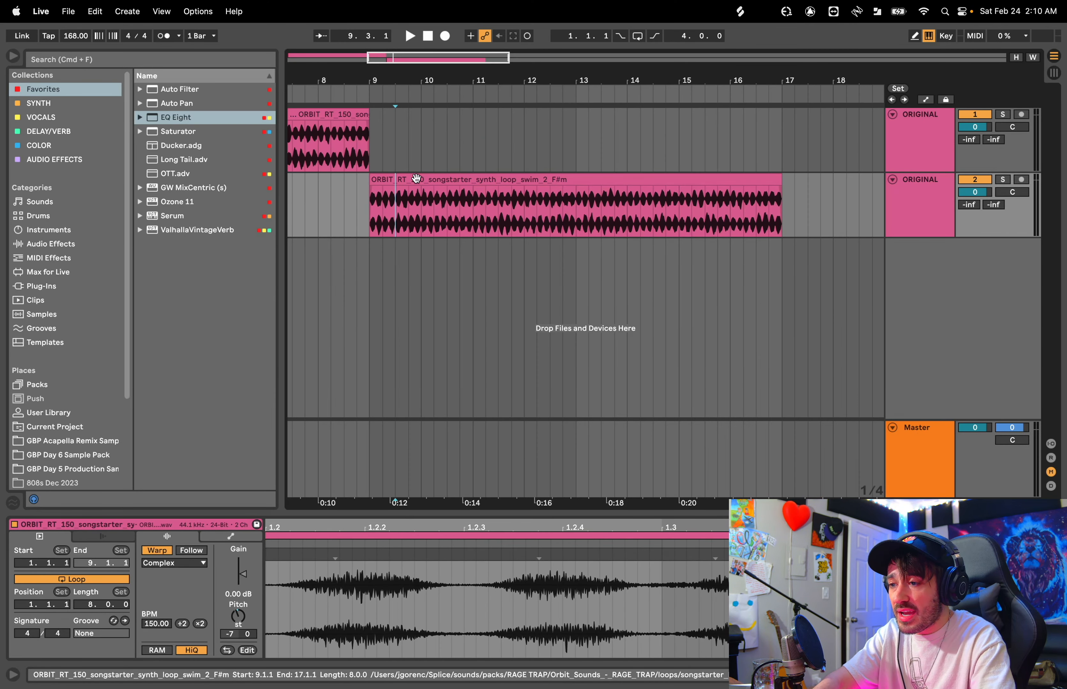
Step: Select the half bar from 9.1.1 to 9.3.1 in the copied clip and split it into its own slice
click(432, 304)
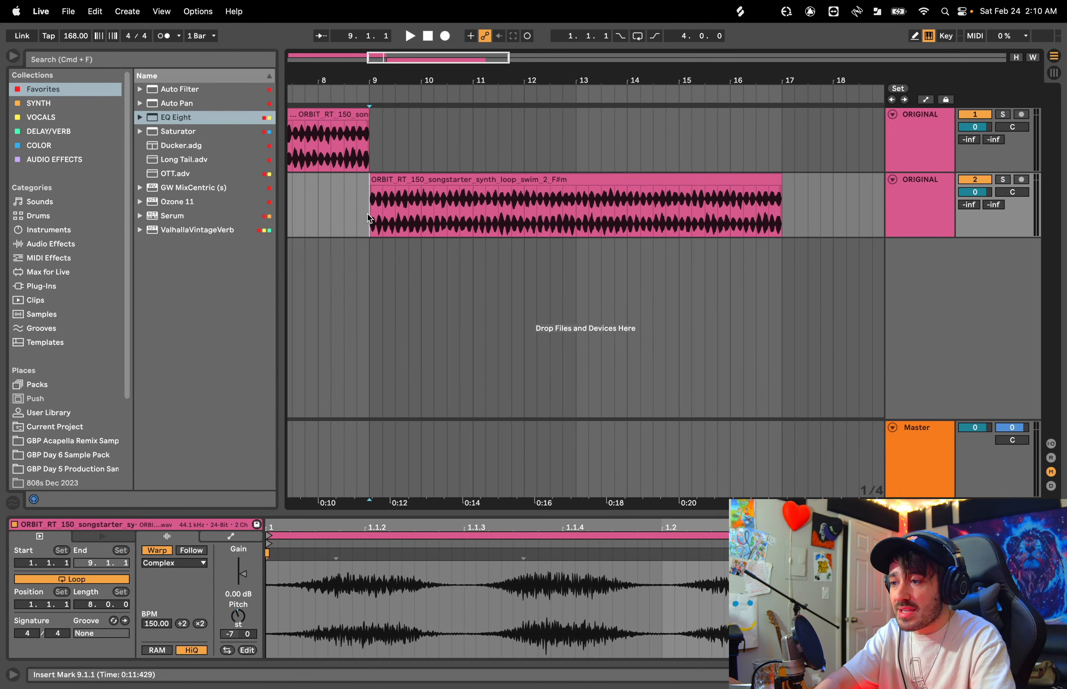
drag(367, 214, 389, 214)
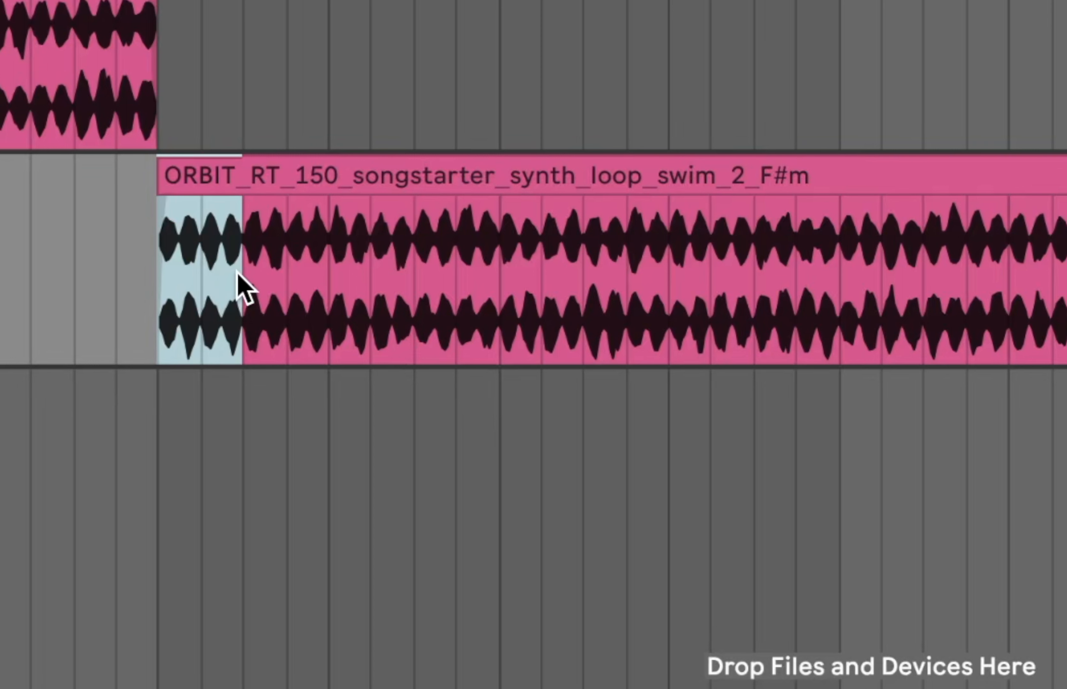
key(super+e)
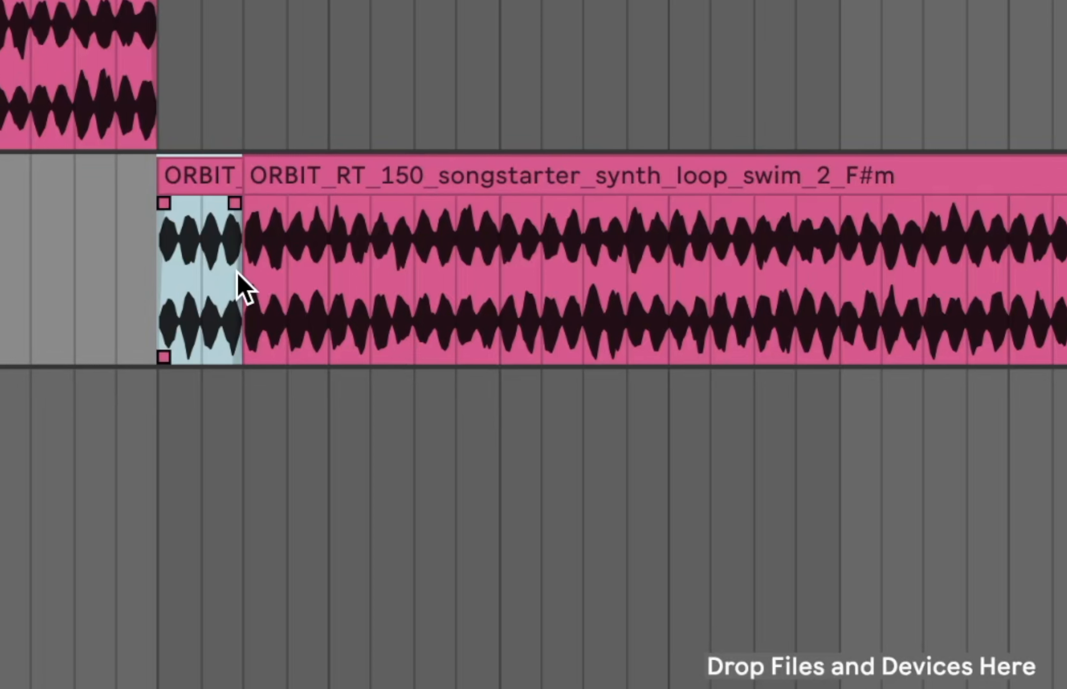
Step: Try splitting out the 11.1.1 to 13.2.1 section of the copied clip, and undo the split
drag(497, 278, 889, 231)
key(super+e)
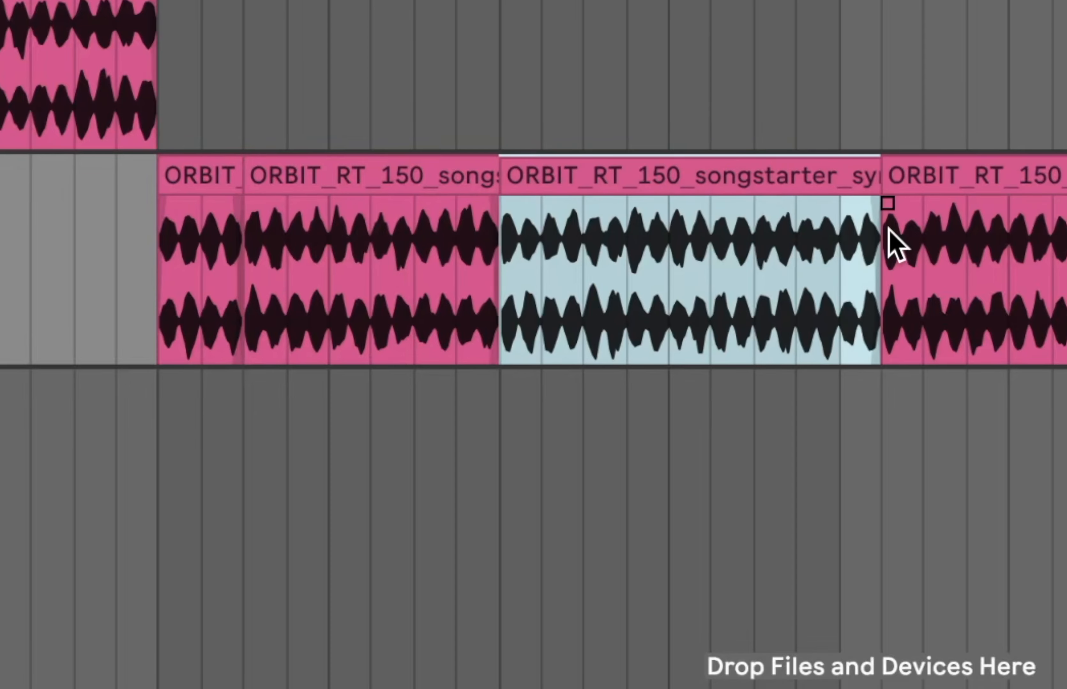
key(super+z)
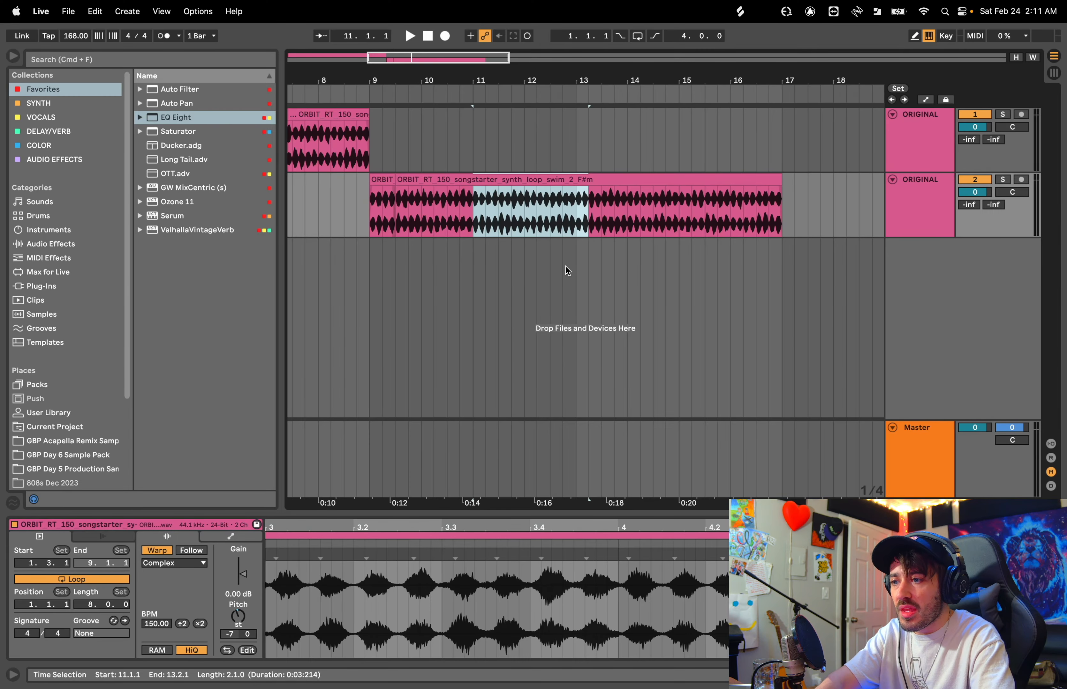
Step: Try splitting the copied clip at 14.3.1, and undo that split
click(651, 203)
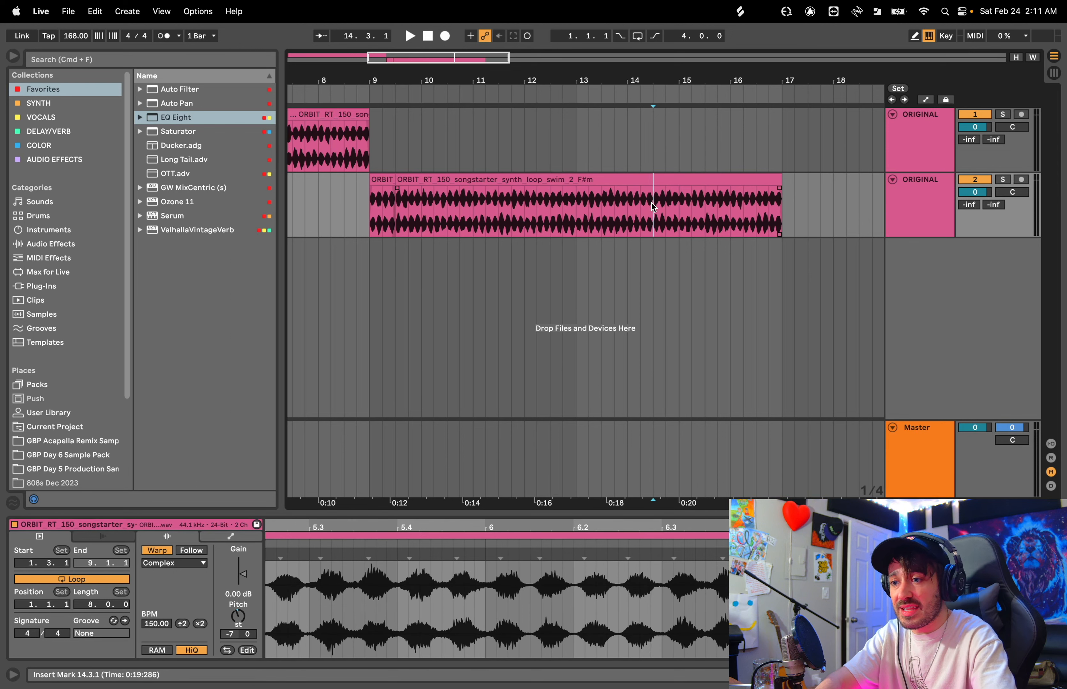
key(super+e)
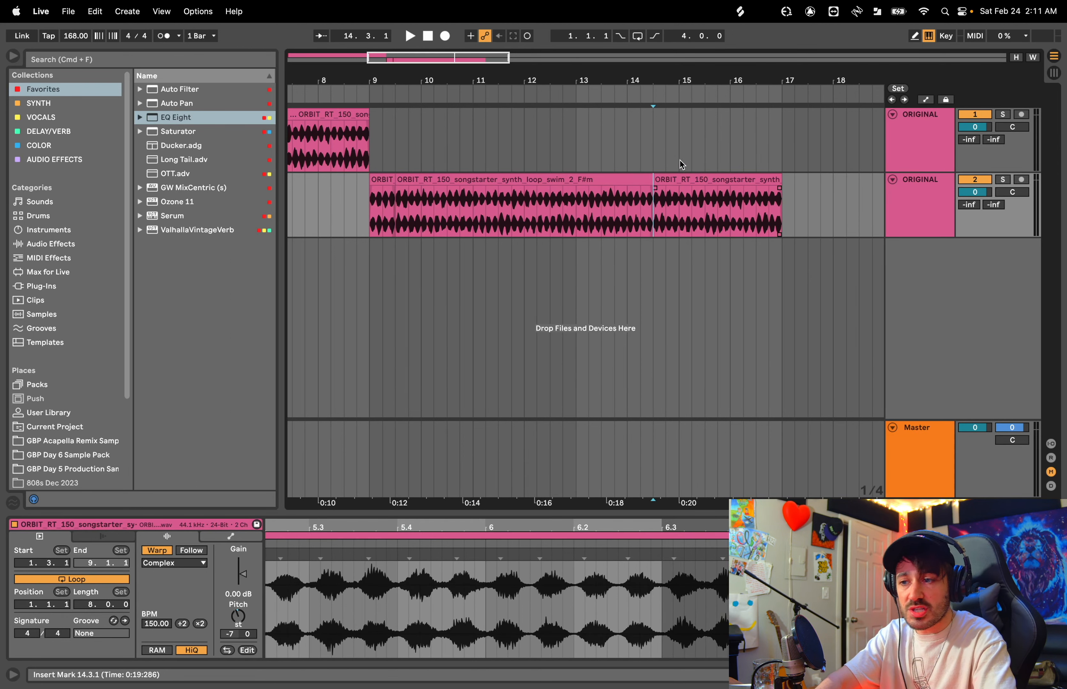
click(617, 180)
key(super+z)
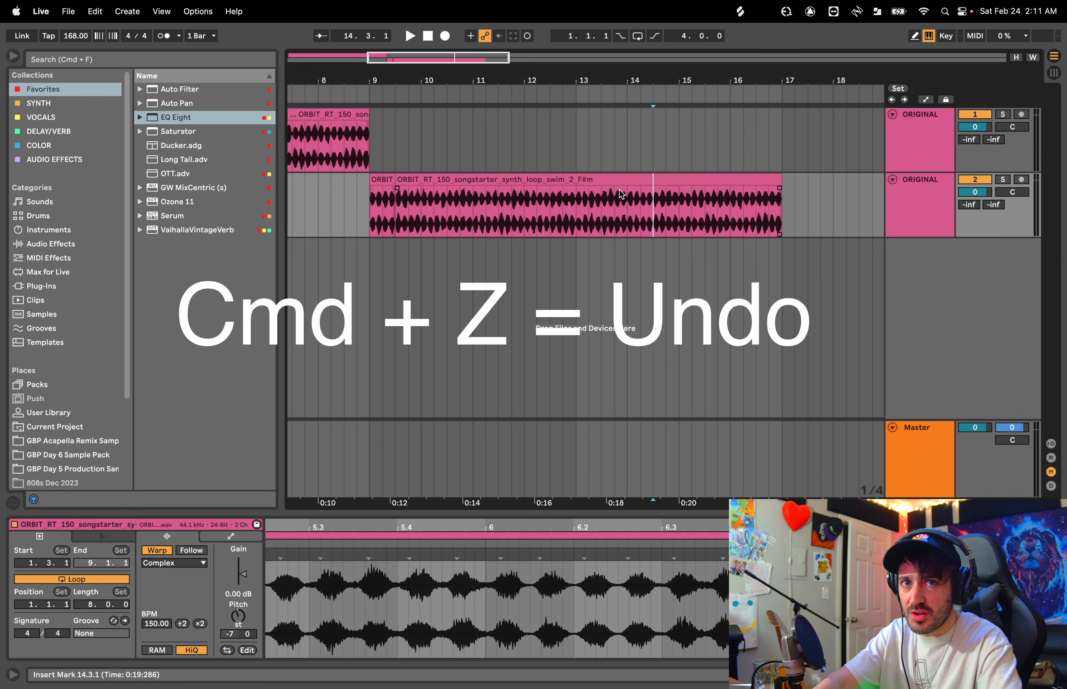
Step: Duplicate the half-bar slice at bar 9 repeatedly up to bar 11 and play the repeated slices
click(383, 180)
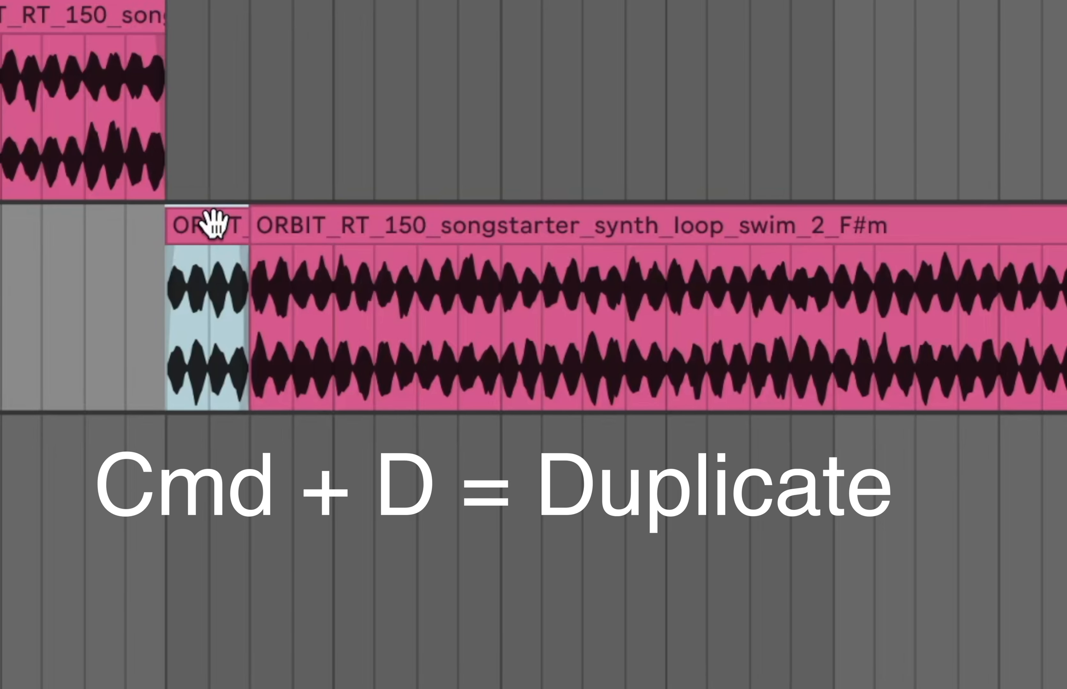
key(super+d)
key(super+d)
key(super+d)
key(super+d)
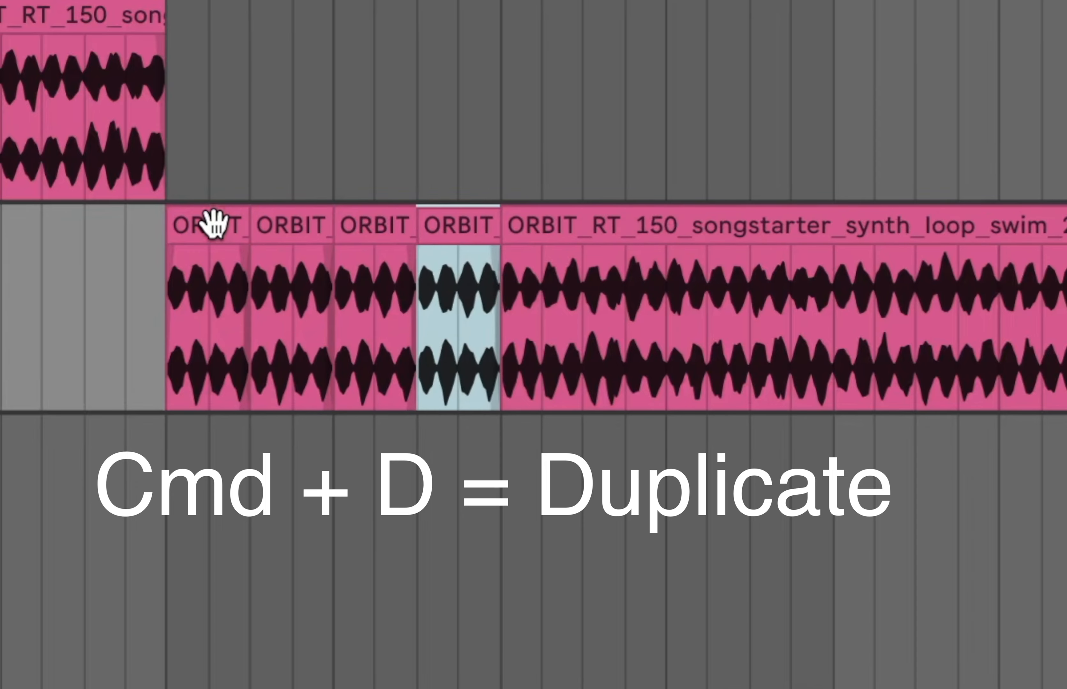
click(215, 223)
key(space)
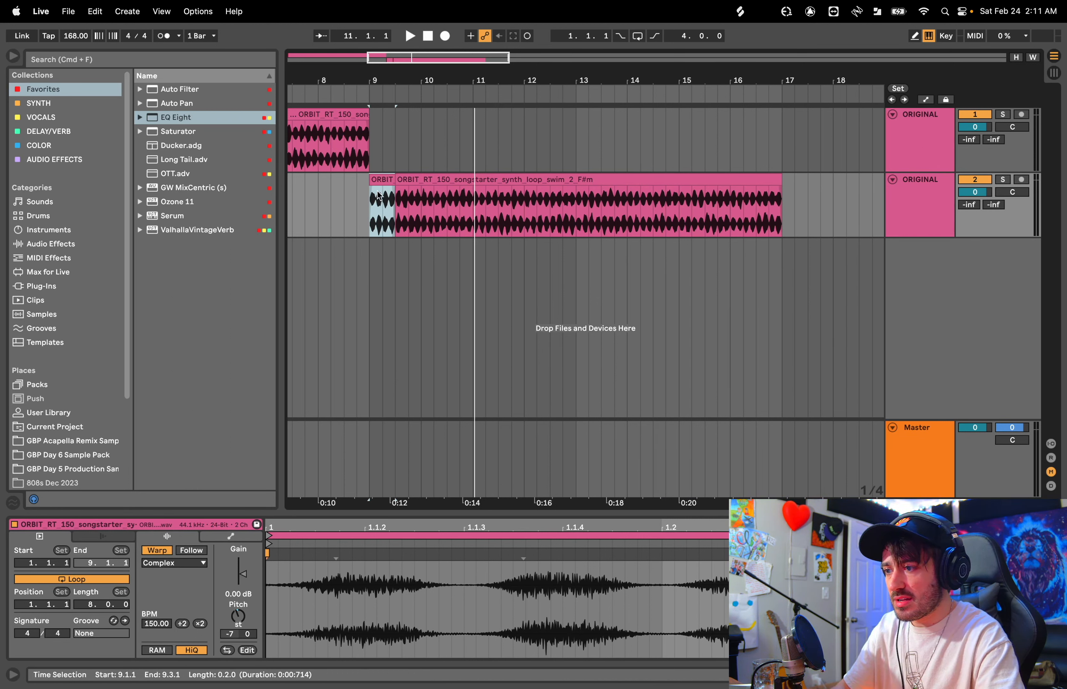
Step: Try copying the half-bar slice from bar 9 to 12.3.1, and undo both the copy and the slice's split
click(524, 208)
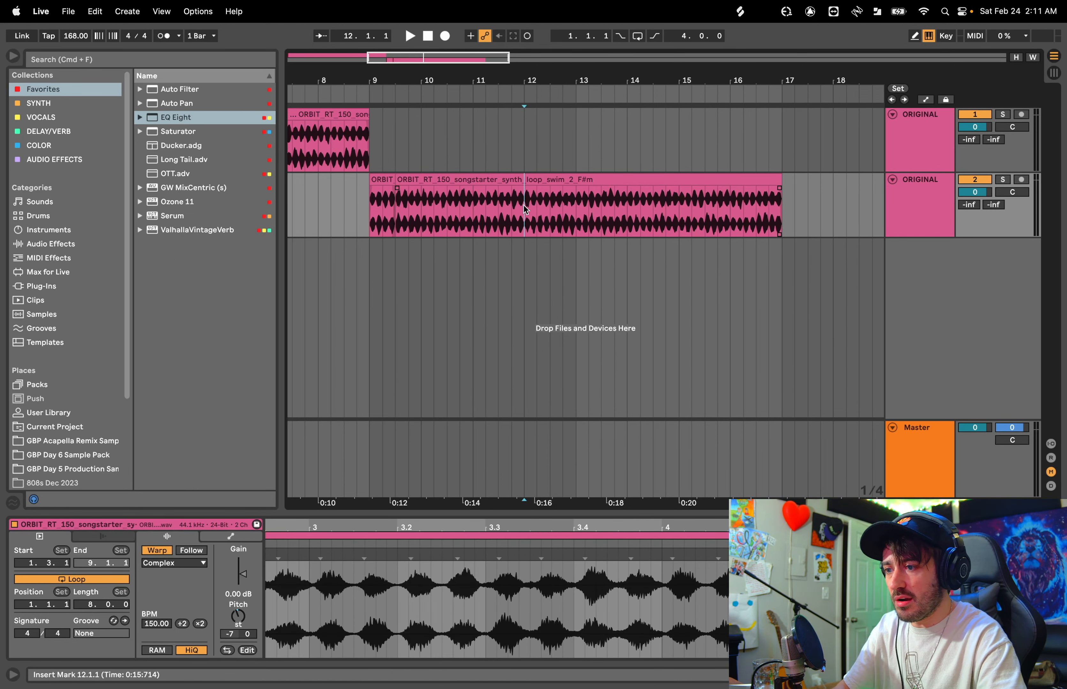
click(381, 180)
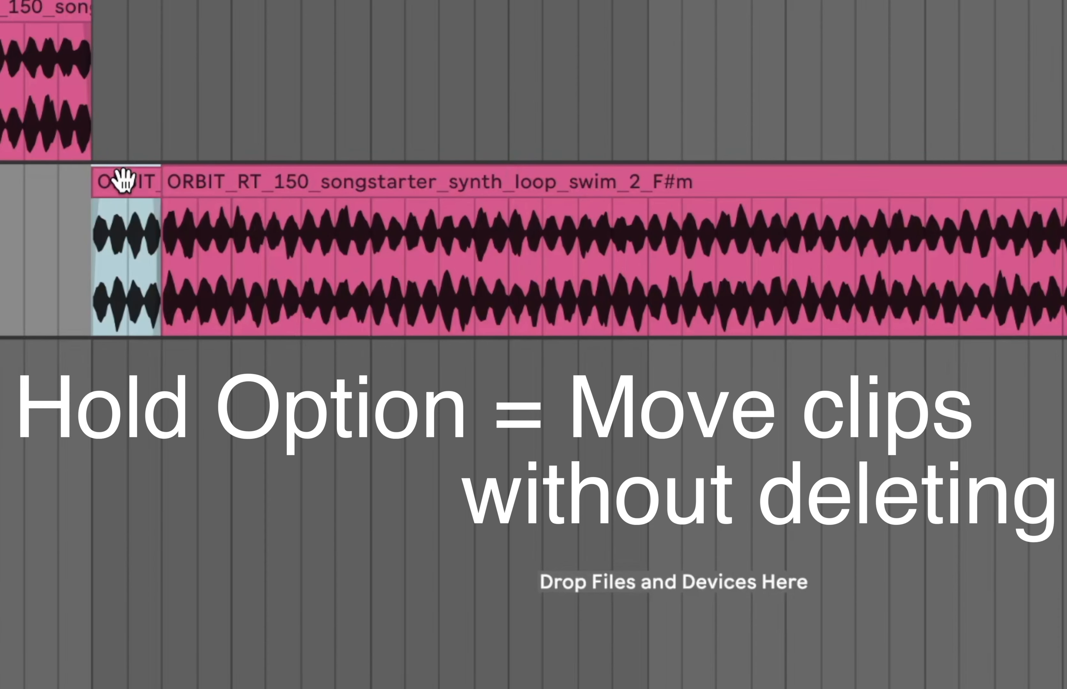
drag(122, 181, 614, 197)
click(536, 263)
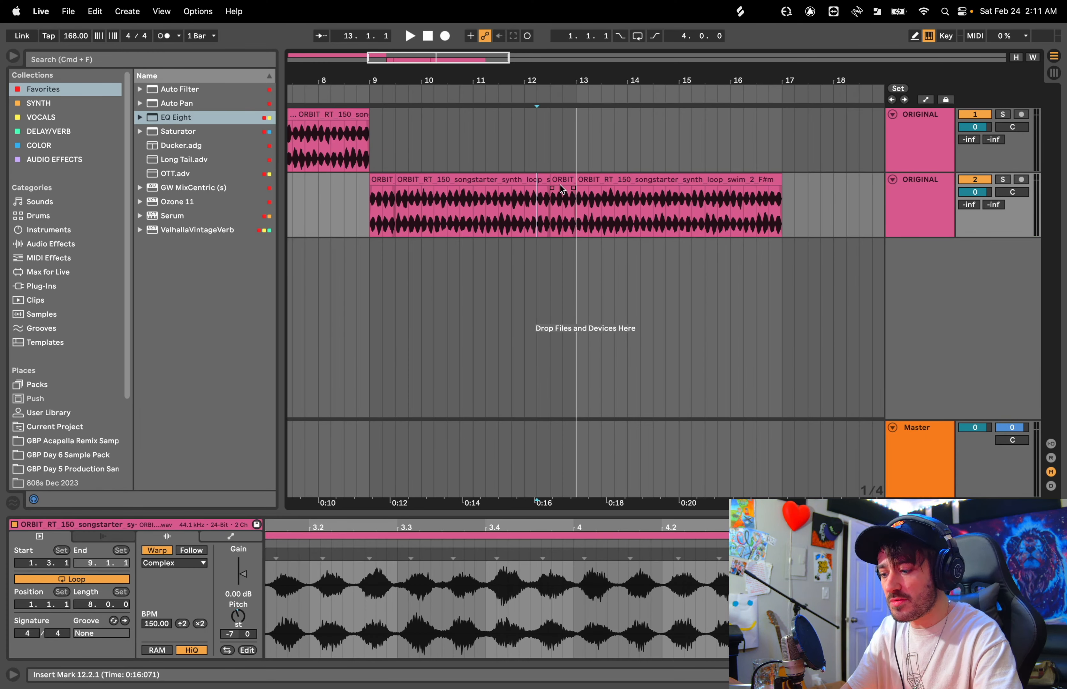
key(super+z)
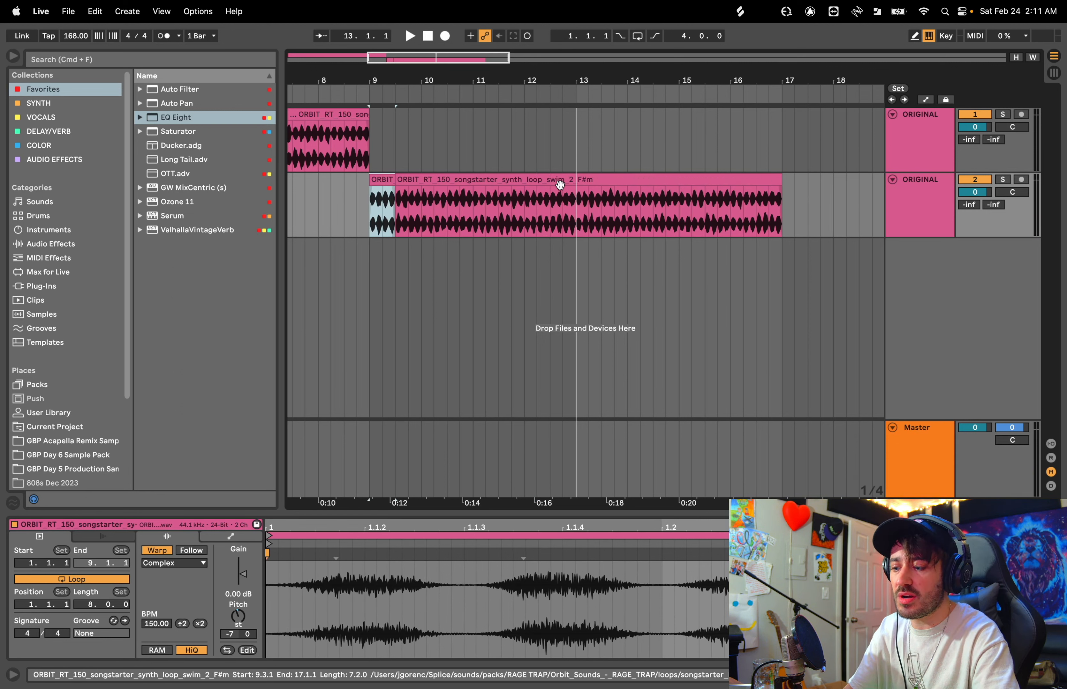
key(super+z)
Step: Try doubling the copied clip's BPM to 300 and transposing it to +6 st during playback, and undo both changes
click(485, 179)
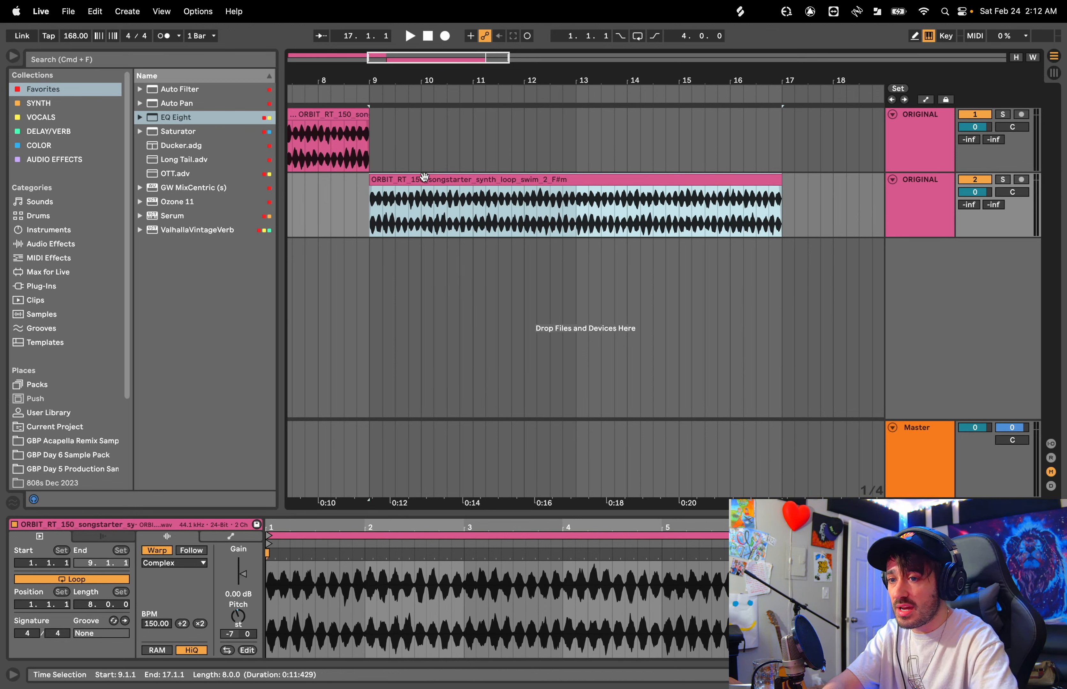
key(space)
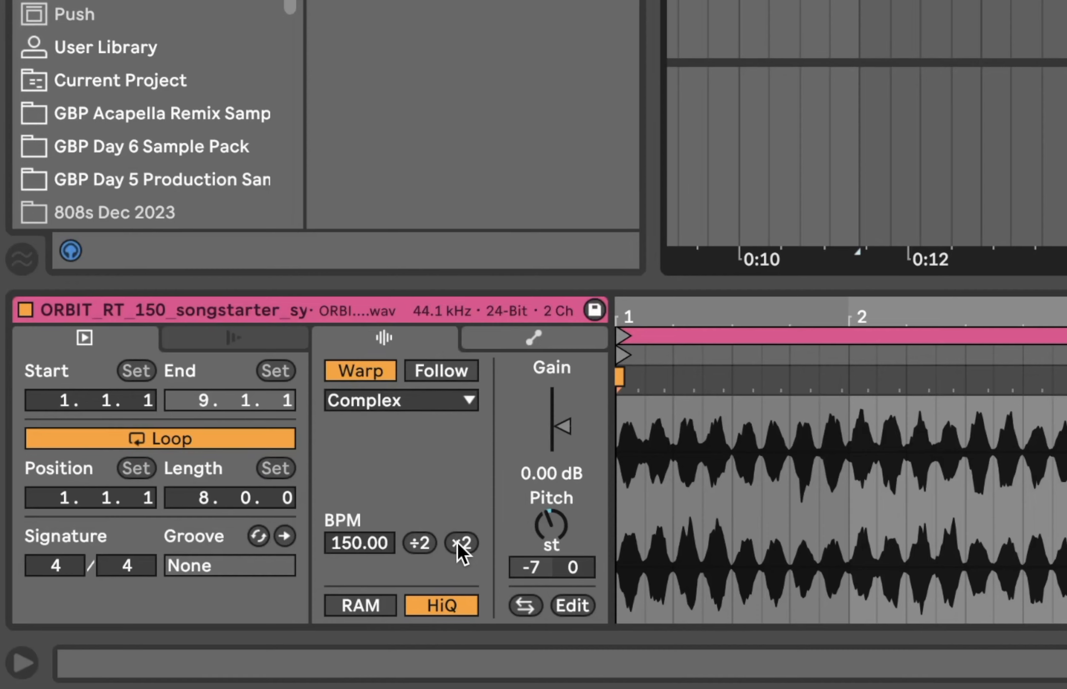
click(200, 625)
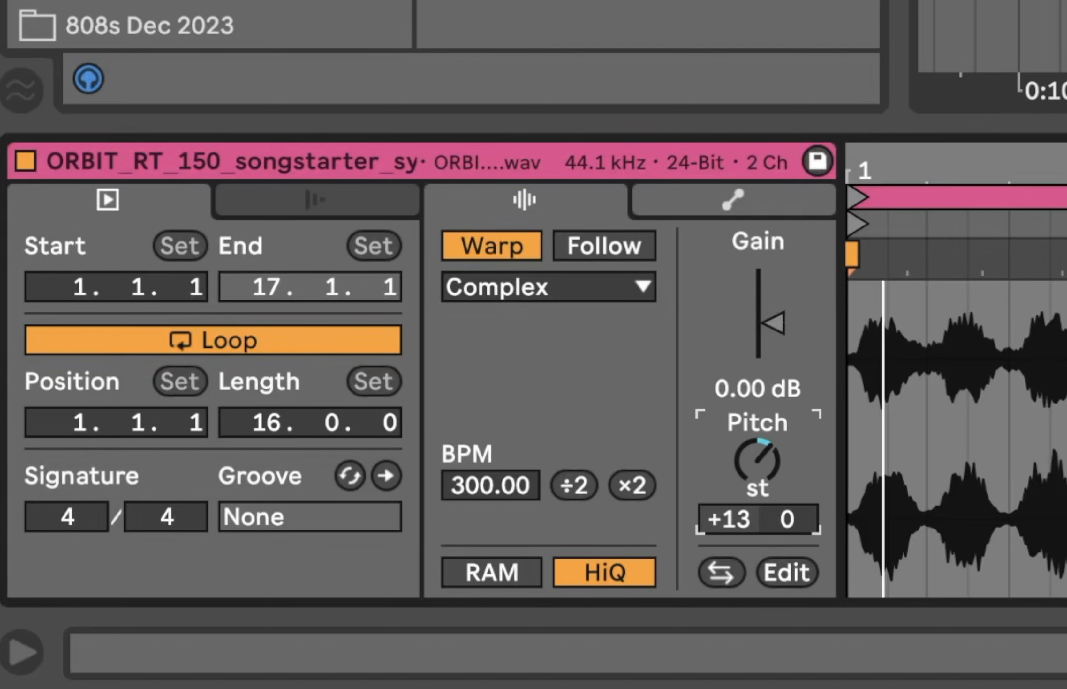
drag(758, 461, 758, 471)
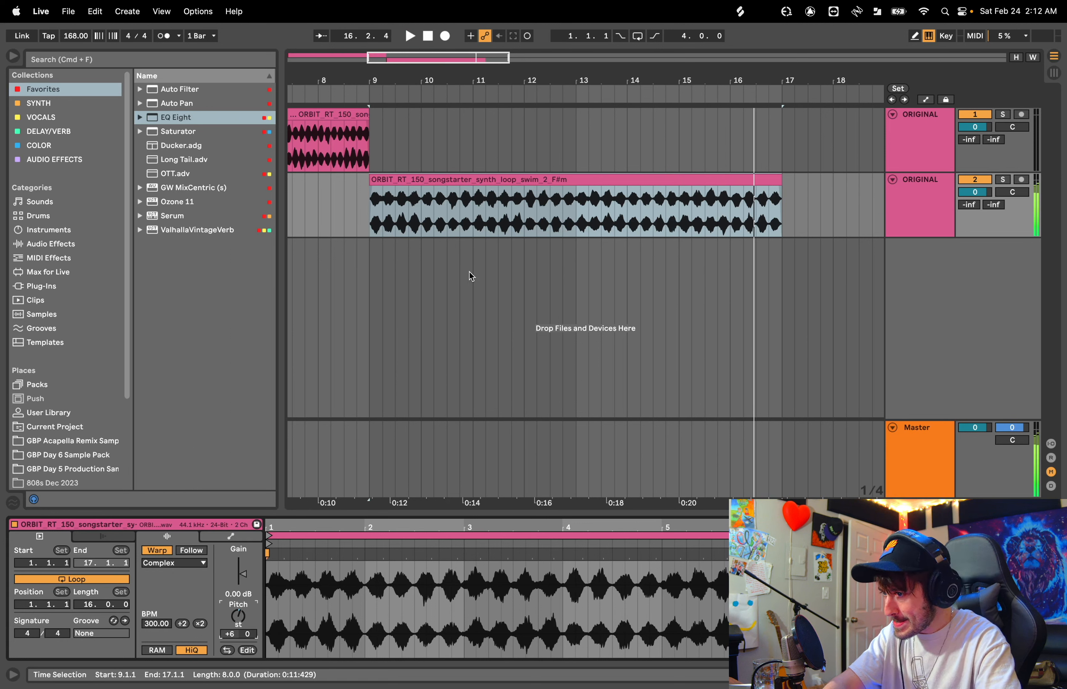
key(super+z)
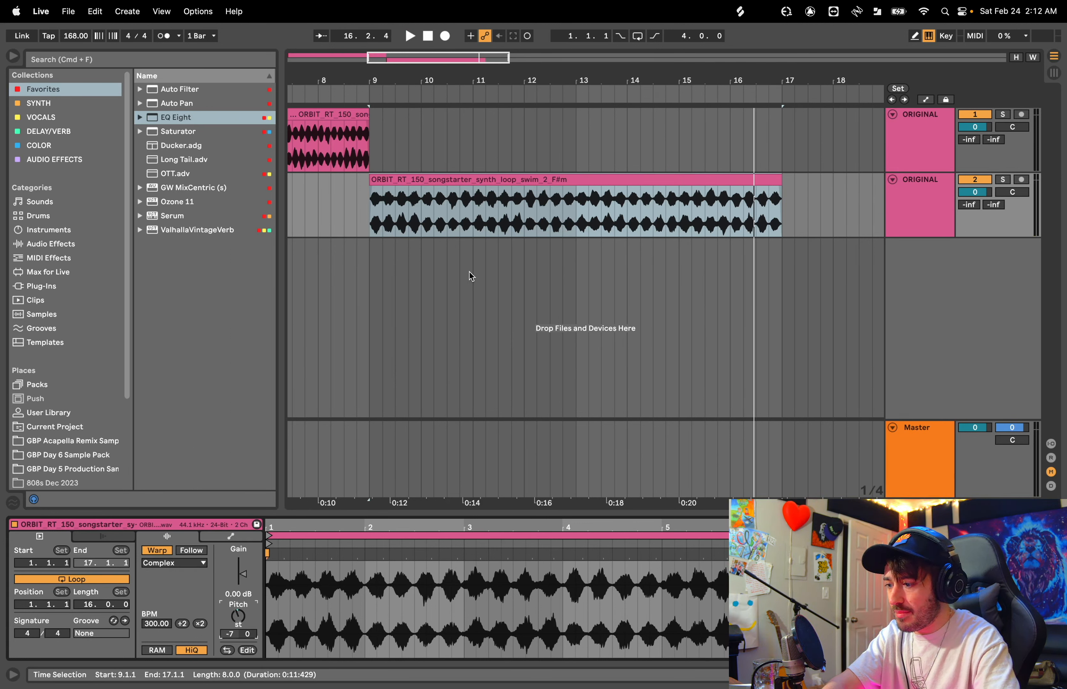
key(super+z)
Step: Play the whole copied clip from bar 9 to listen for sections worth chopping
key(space)
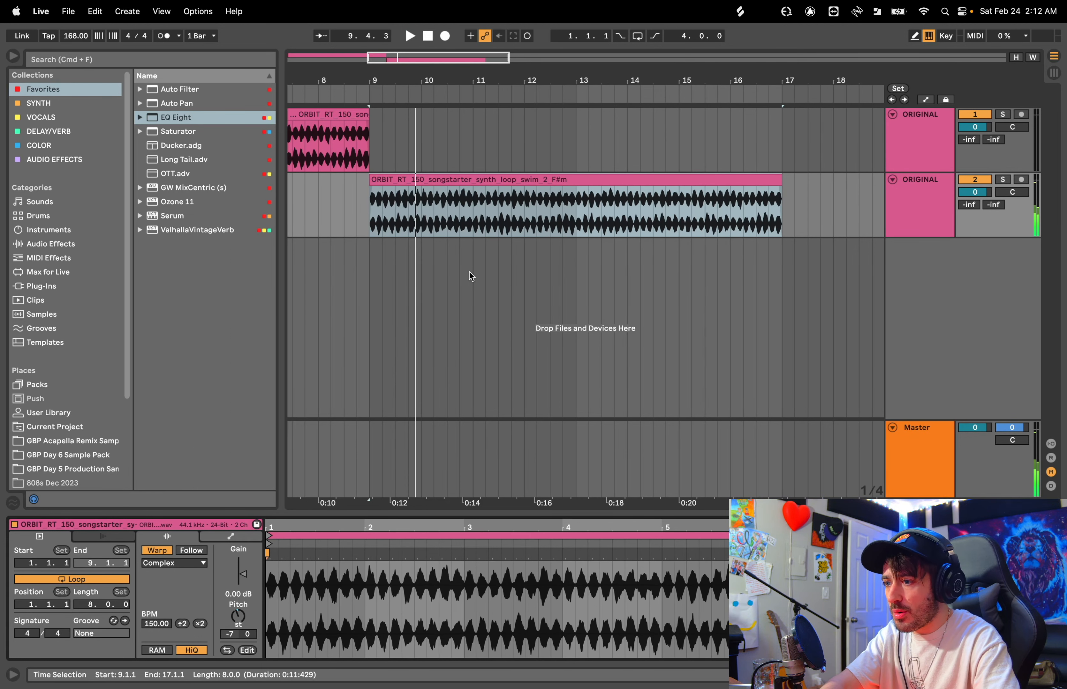
key(space)
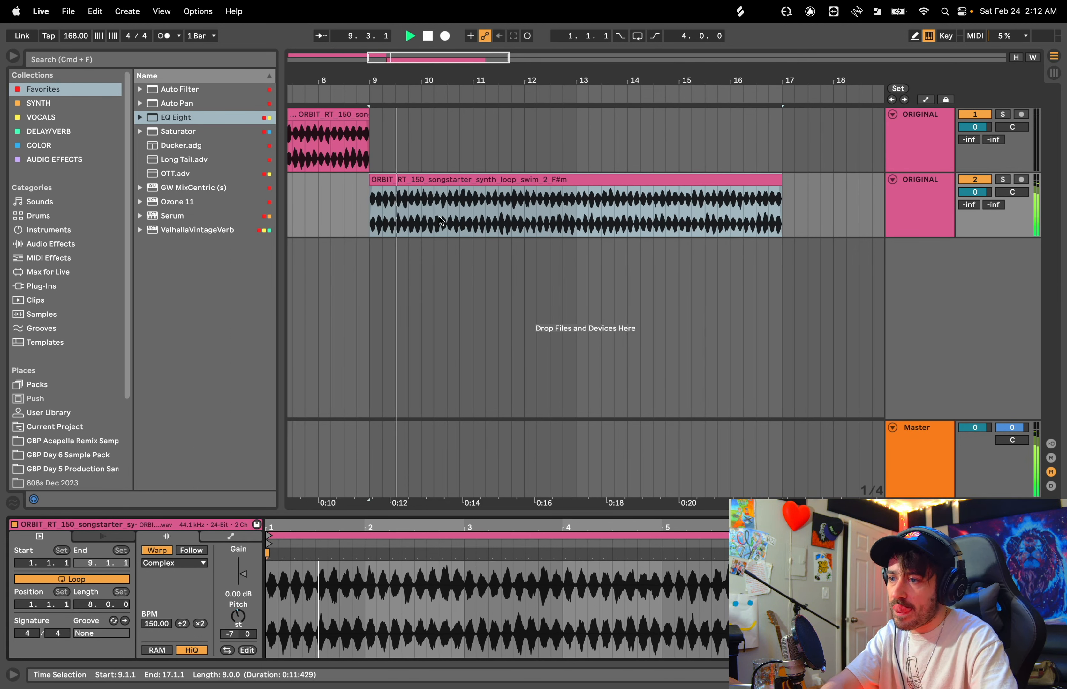
key(space)
click(411, 180)
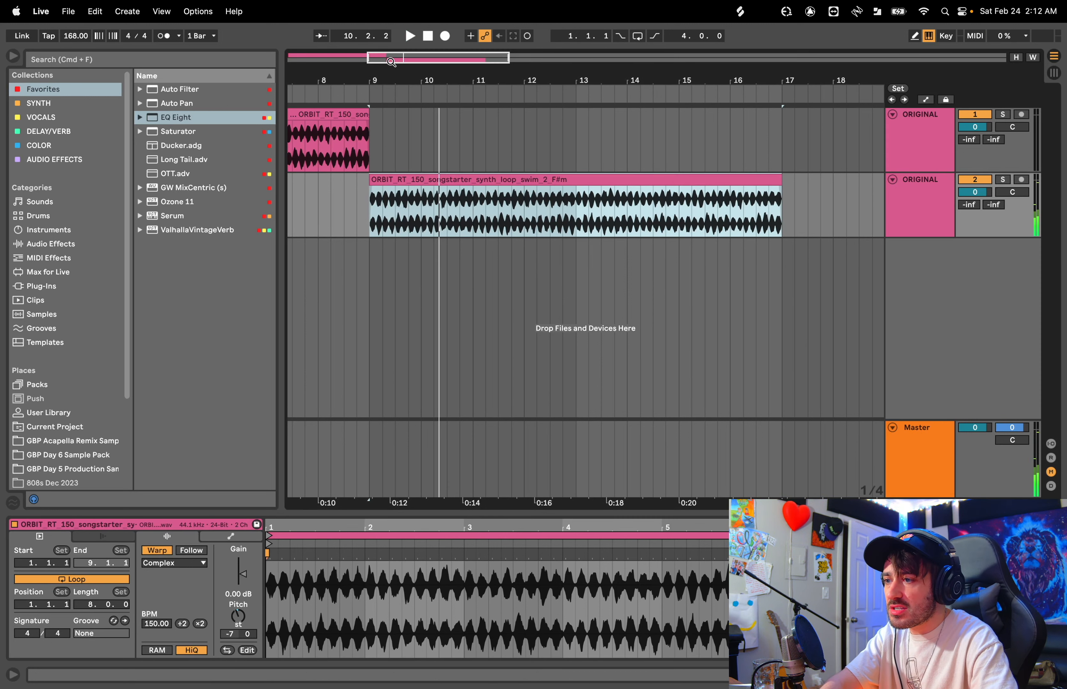
drag(417, 58, 417, 65)
key(space)
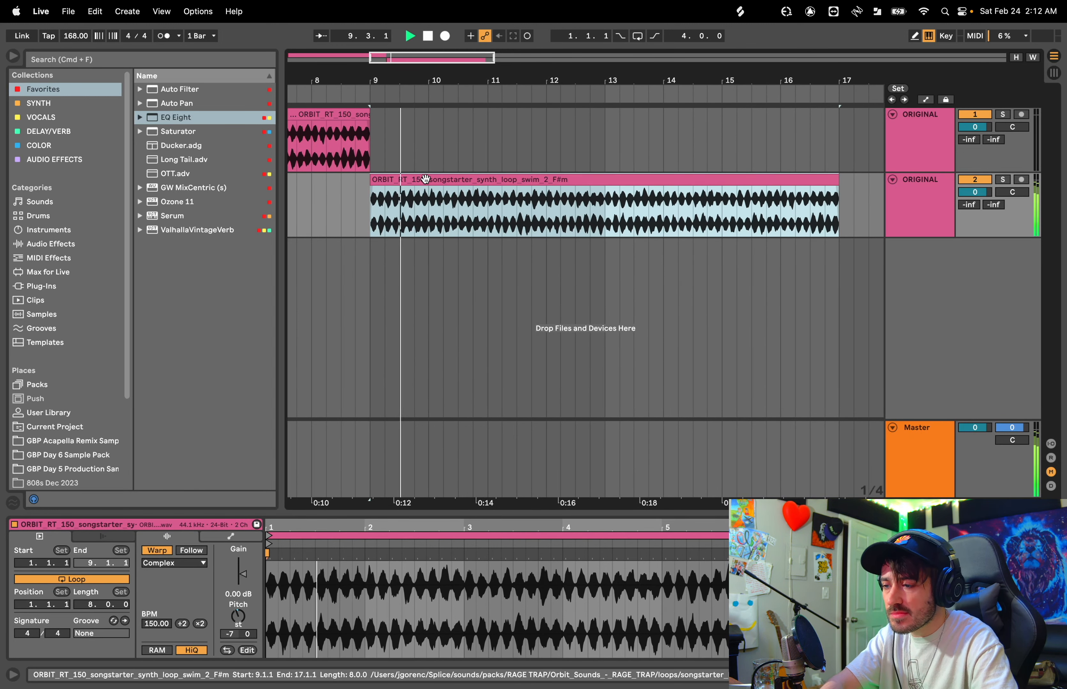
key(space)
key(space)
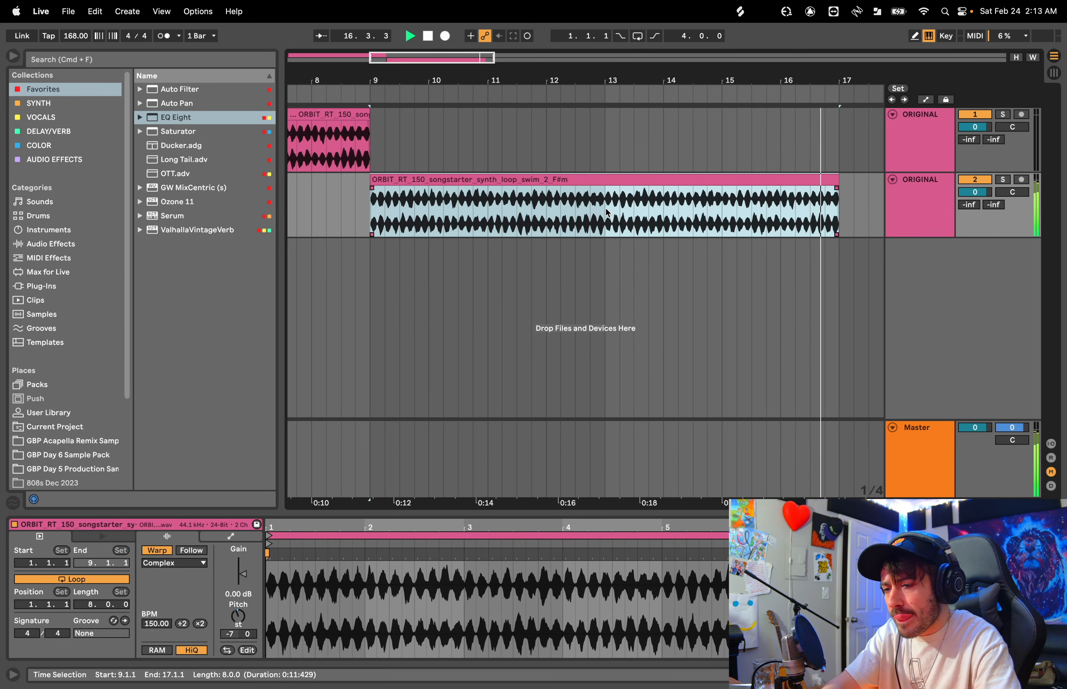
key(space)
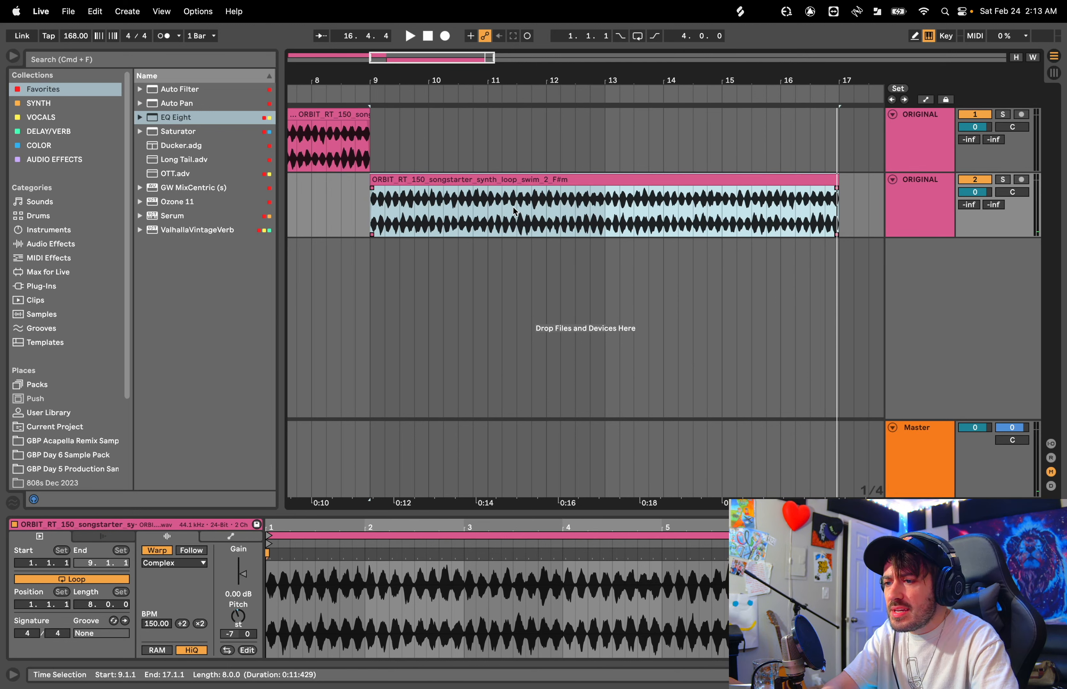
Step: Move the half bar at 11.3.1 to 9.1.1 and the beat at 11.1.1 to 9.3.1, duplicating that beat once
drag(520, 207, 544, 178)
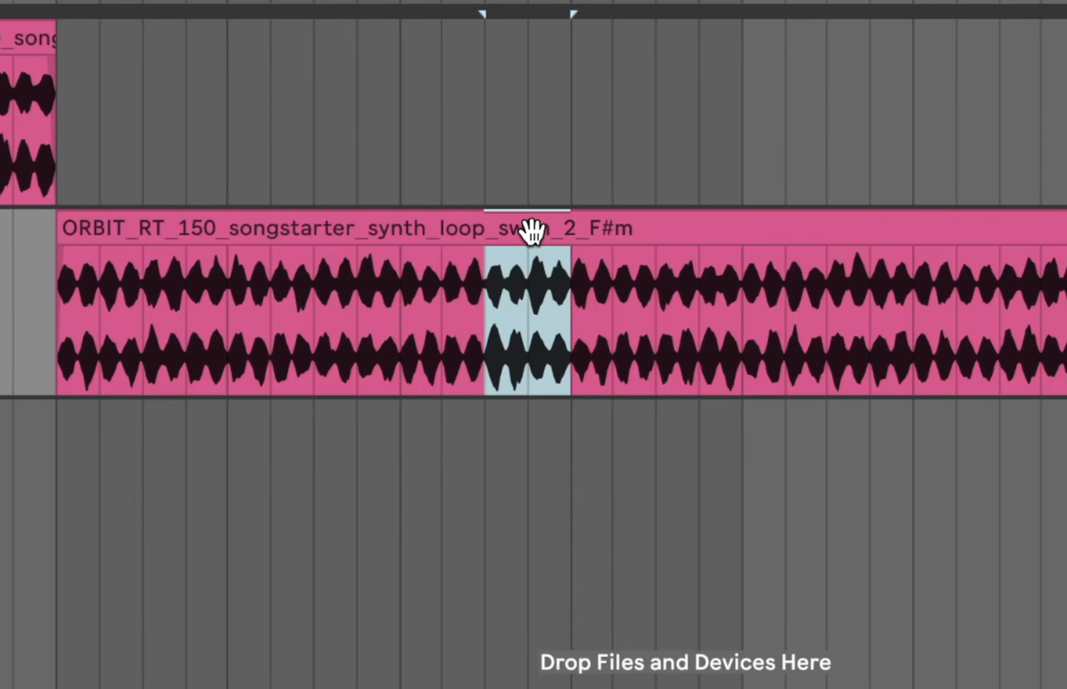
drag(532, 231, 143, 231)
drag(400, 306, 166, 235)
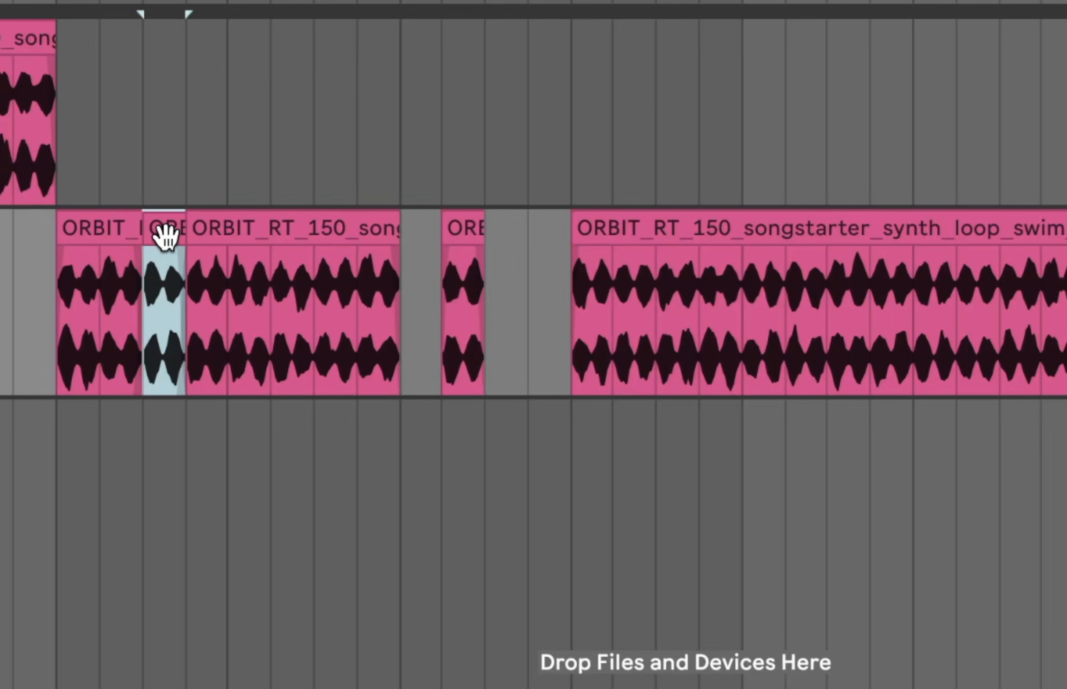
key(Right)
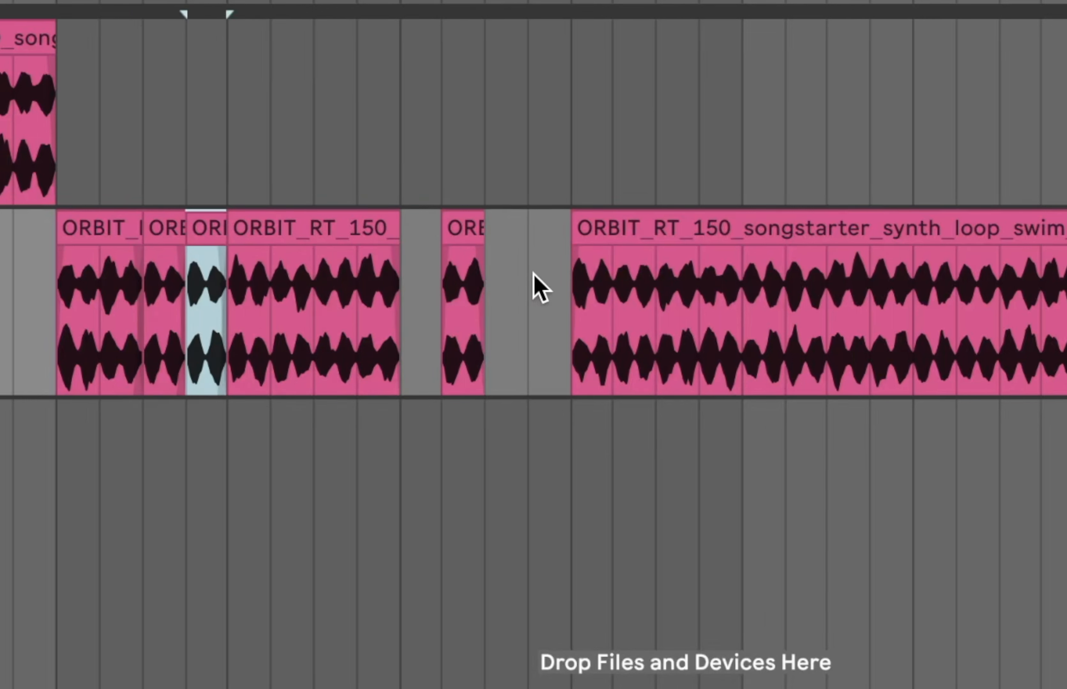
Step: Reverse the one-bar piece at bar 10, and fill bar 11 with the beat from 11.2.1 and the section from 13.3.1 to 14.2.1
click(323, 223)
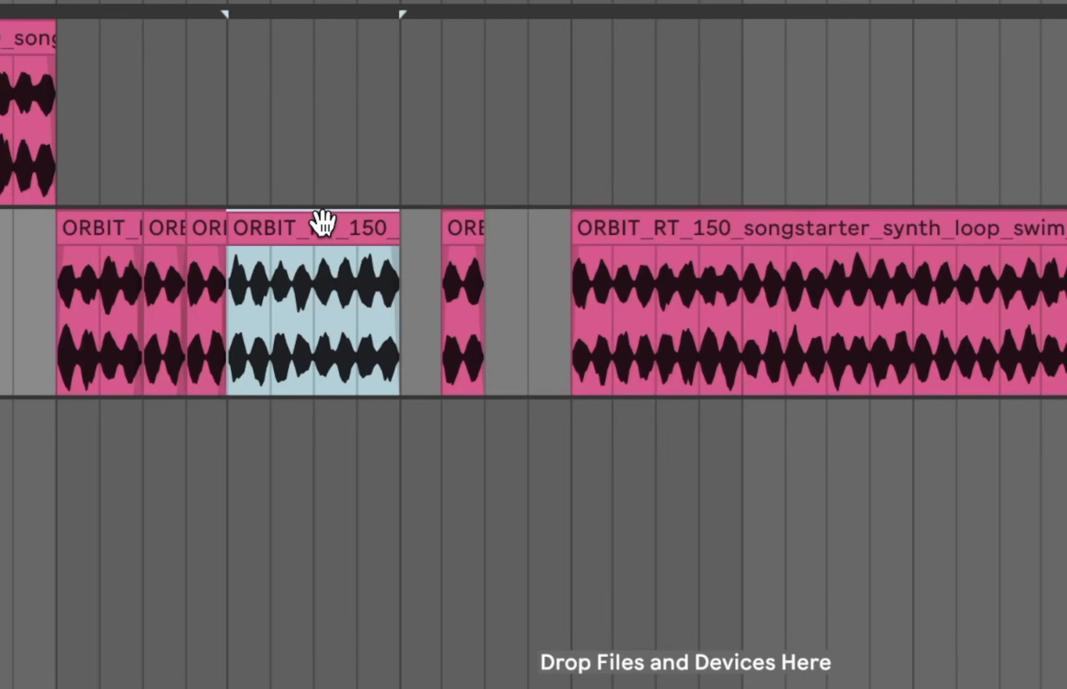
key(r)
drag(469, 227, 431, 222)
mouse_move(825, 322)
mouse_down()
mouse_move(948, 231)
mouse_move(529, 258)
mouse_up()
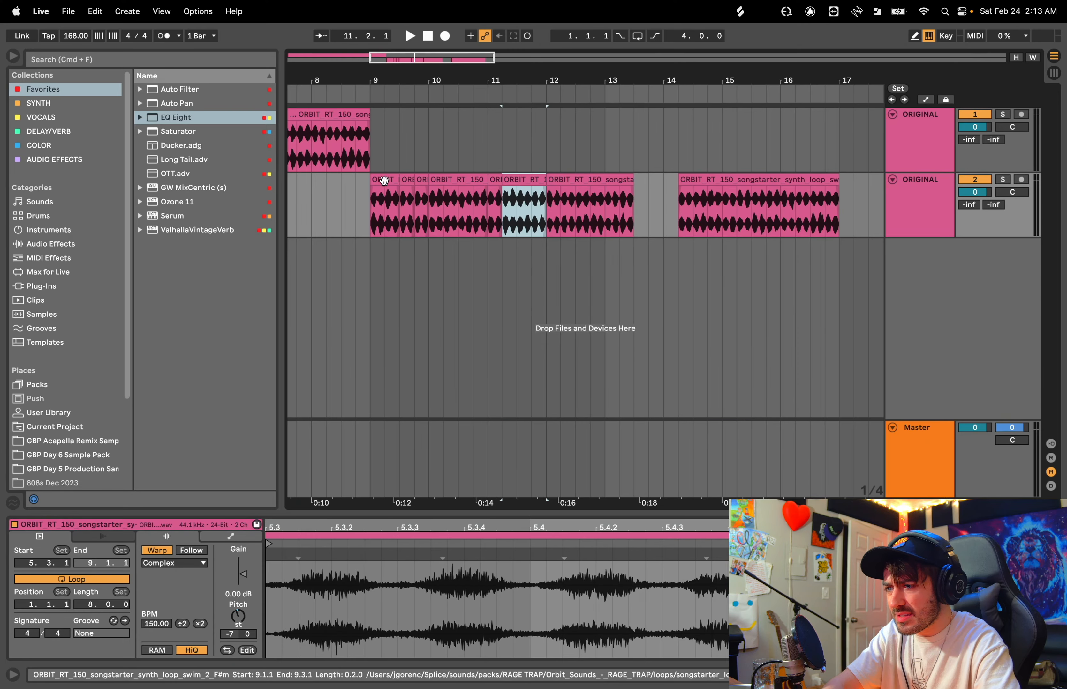
drag(479, 229, 95, 229)
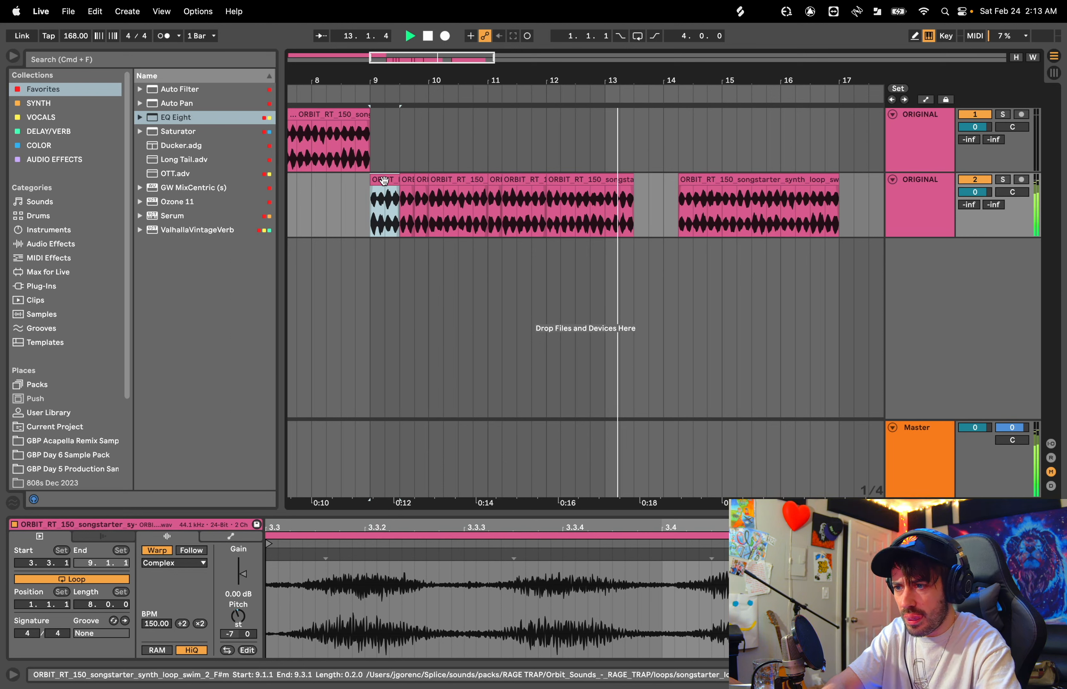
Step: Undo the chop rearrangement back to the single unsplit copied clip
key(super+z)
key(super+z)
key(super+z)
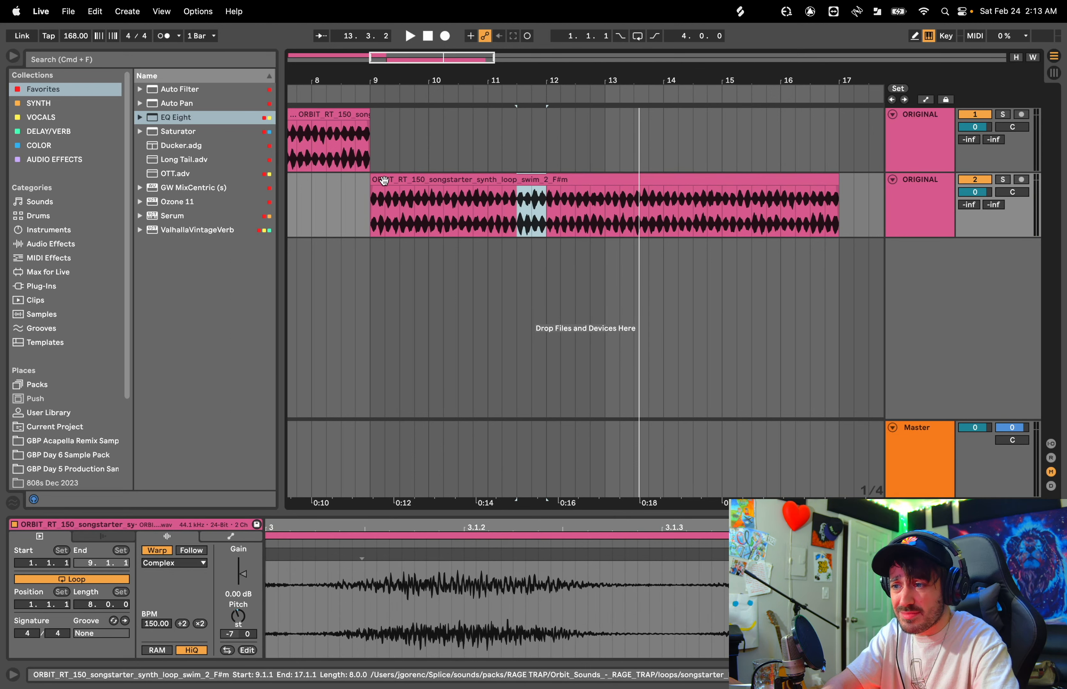
key(super+z)
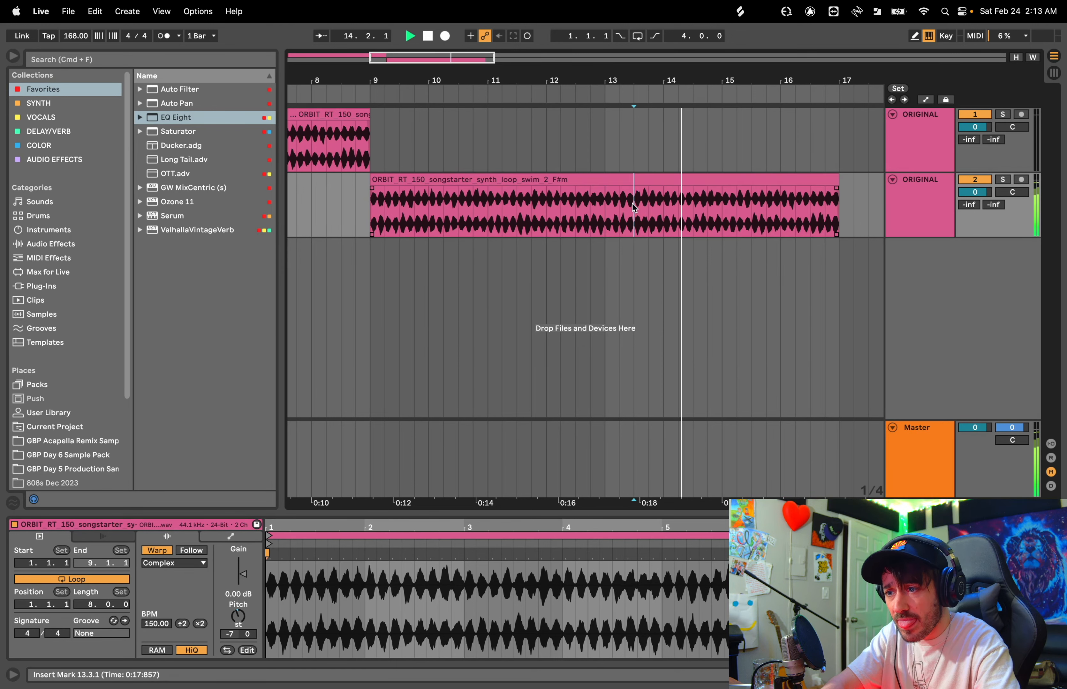
Step: Split out the half bar from 13.3.1 to 14.1.1, move it to 9.1.1, and play it from there
key(space)
drag(634, 203, 658, 176)
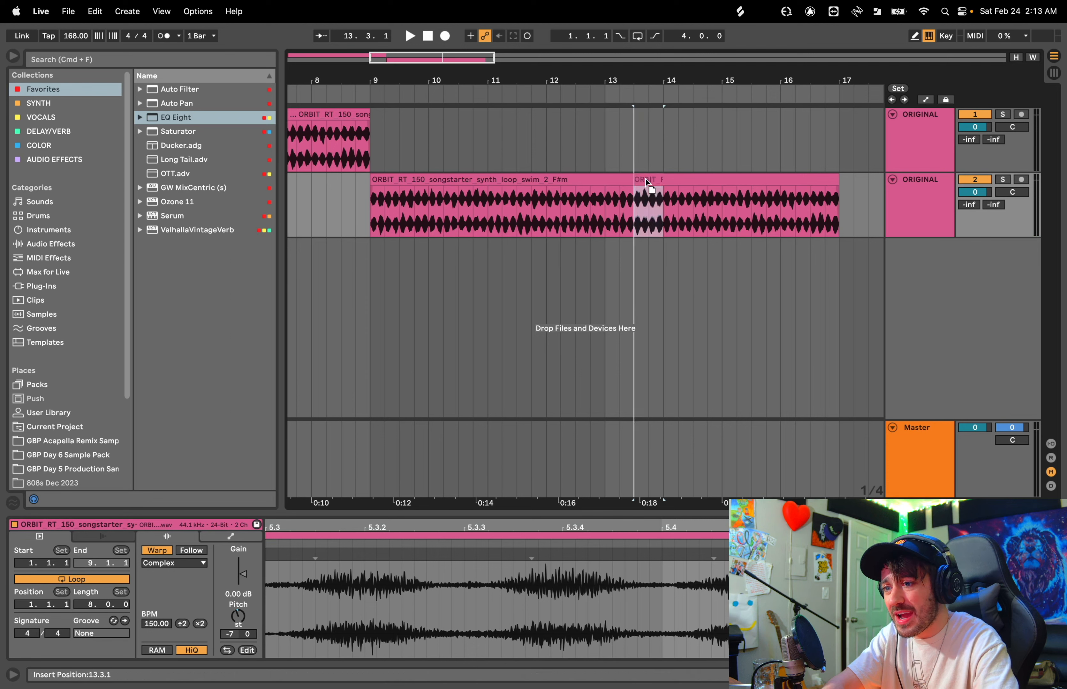
key(super+e)
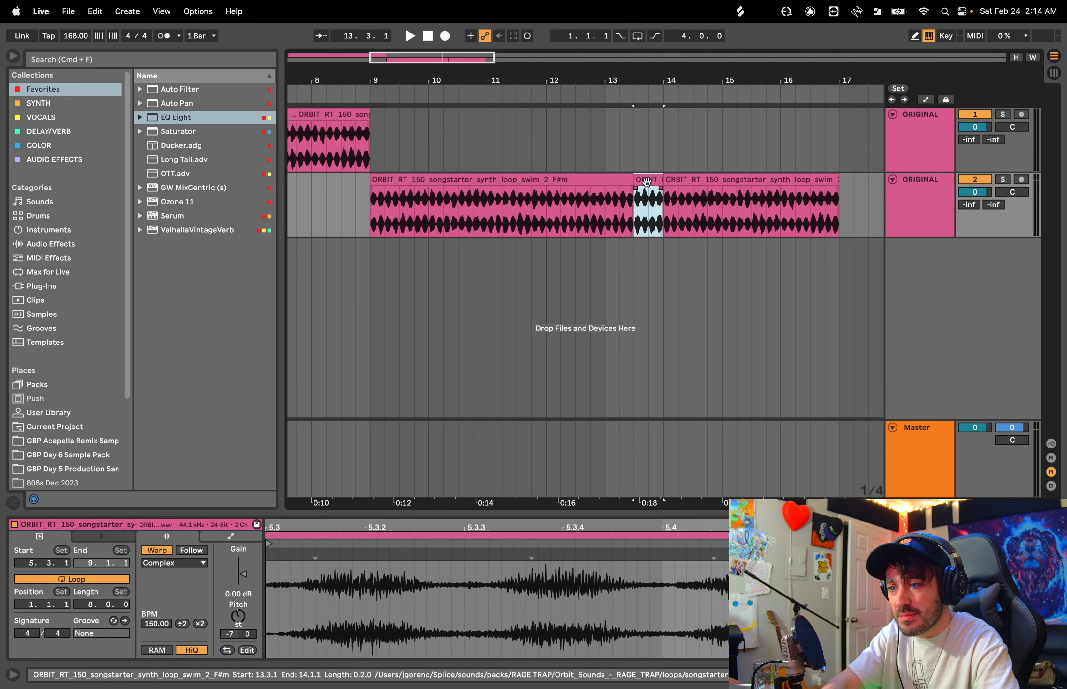
drag(648, 184, 384, 183)
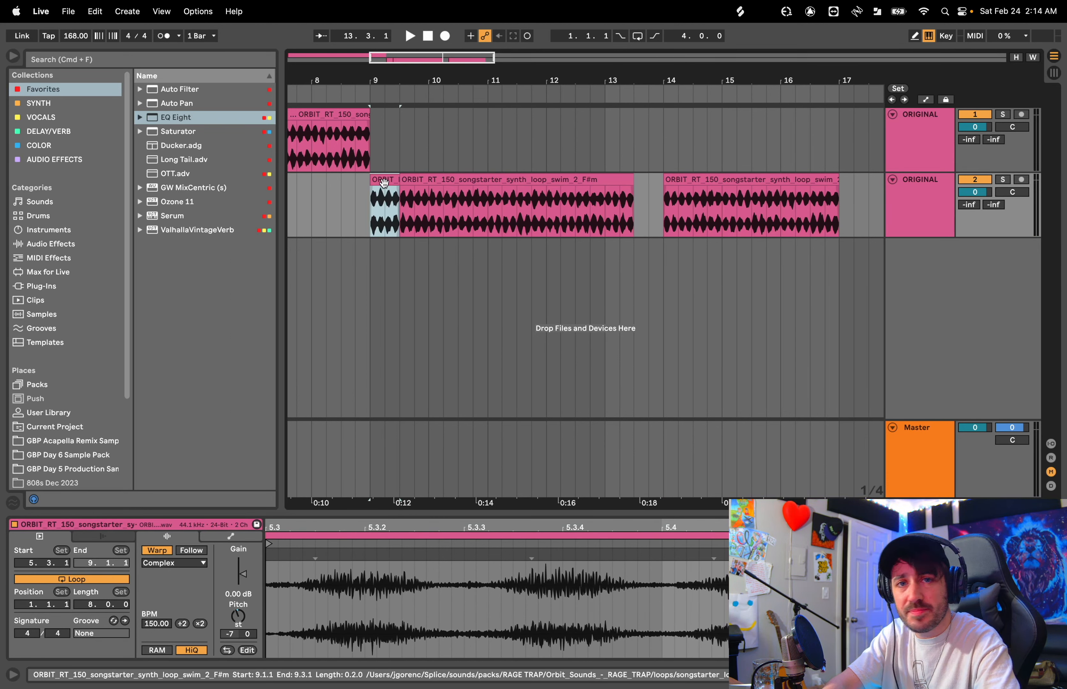
key(space)
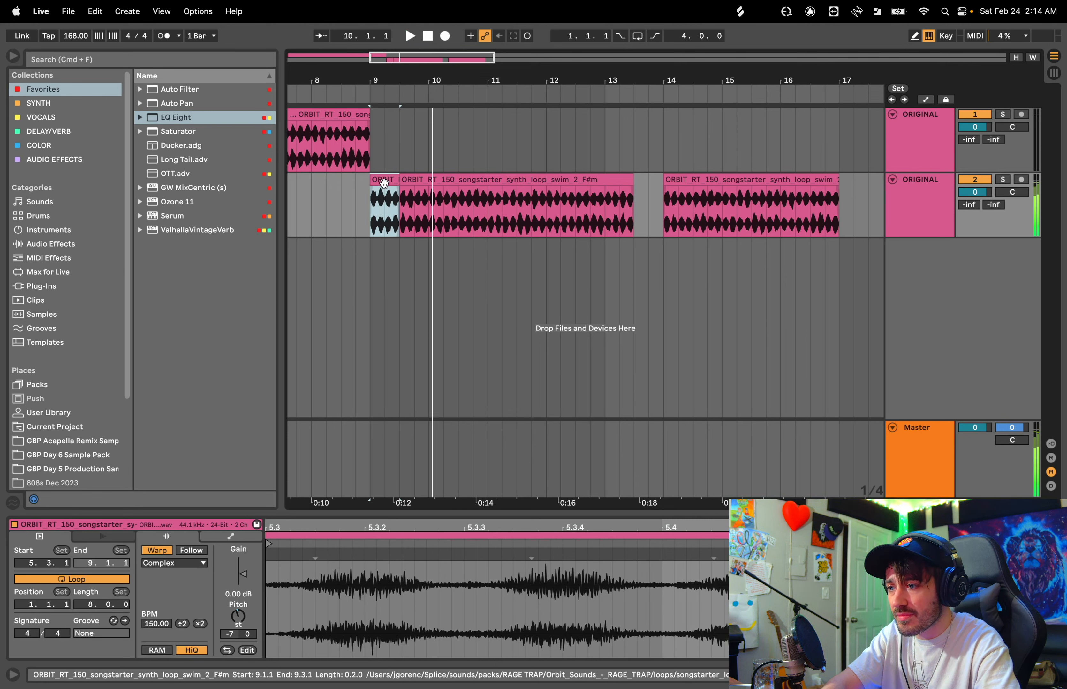
click(384, 183)
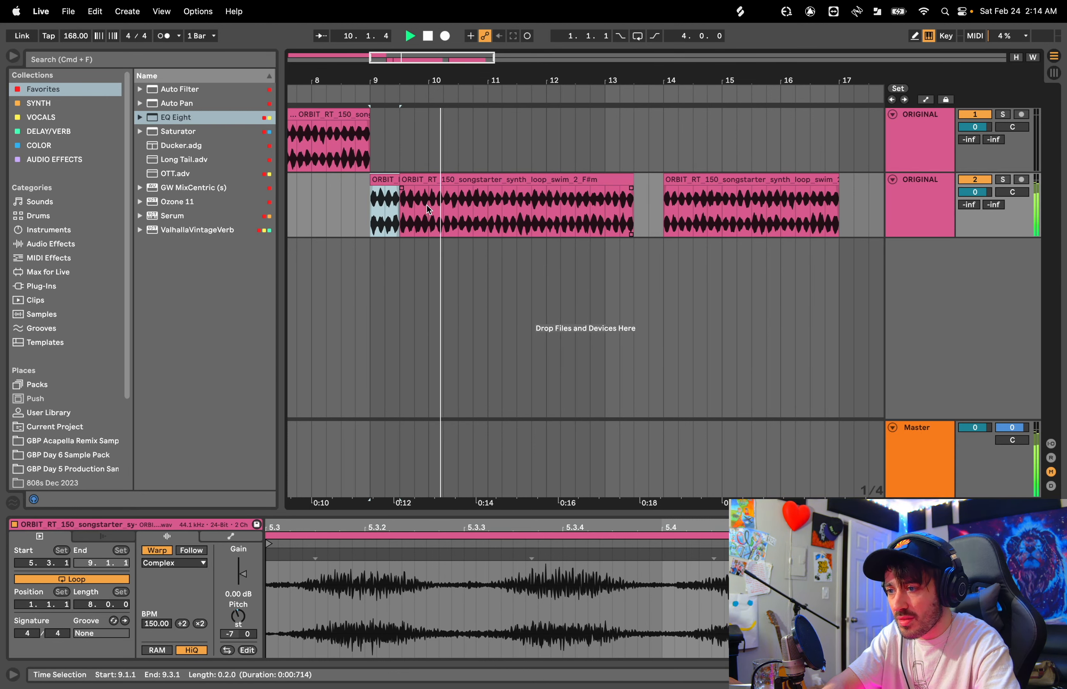
Step: Try moving the half bar from 10.3.1 to 9.3.1, listen from bar 9, and undo the move
drag(457, 205, 417, 182)
key(space)
click(390, 182)
key(space)
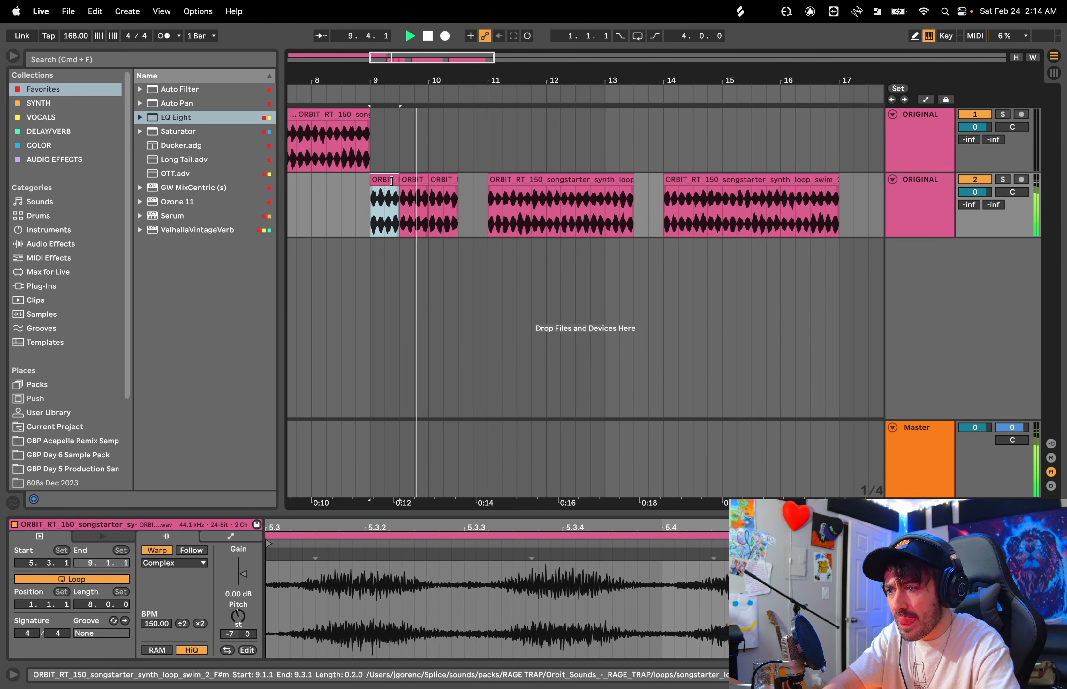
key(super+z)
key(space)
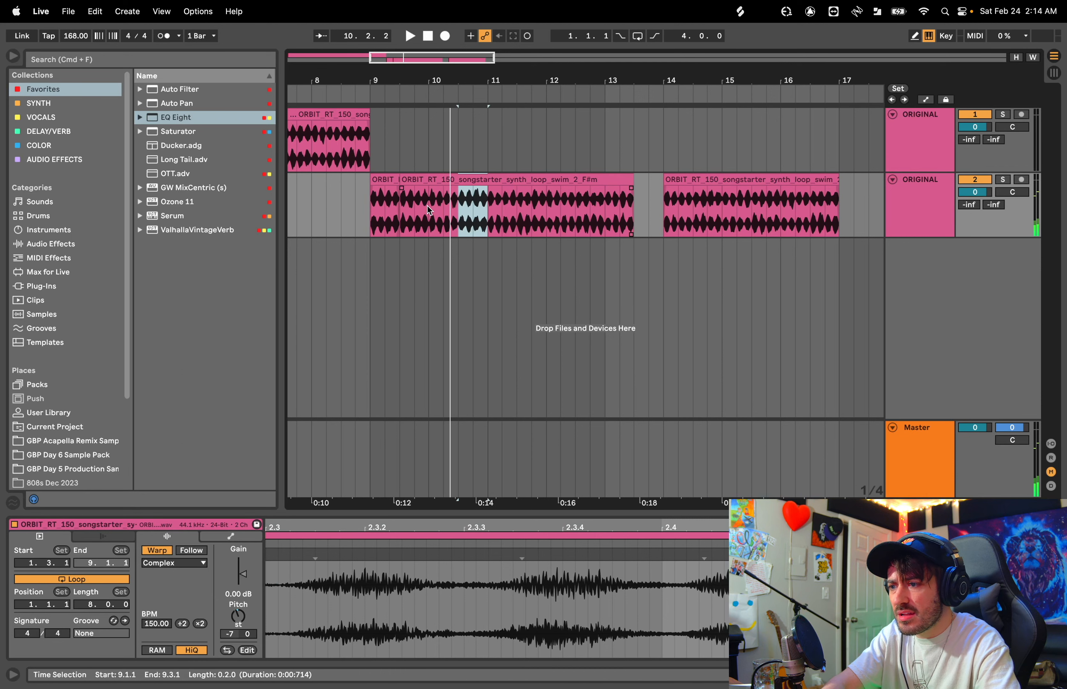
Step: Move the half bar from 10.1.1 to 9.3.1 and play the chops from bar 9
drag(426, 206, 422, 179)
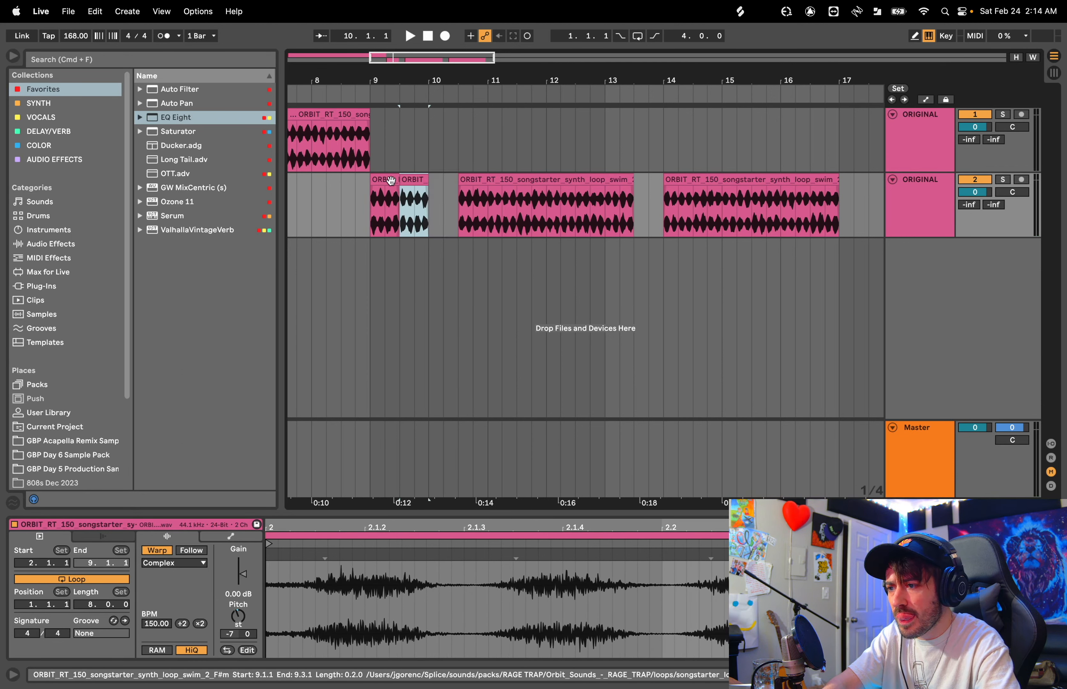
click(388, 181)
key(space)
Step: Move the half bar from 13.1.1 to 10.1.1 and play the new sequence from bar 9
drag(606, 201, 447, 182)
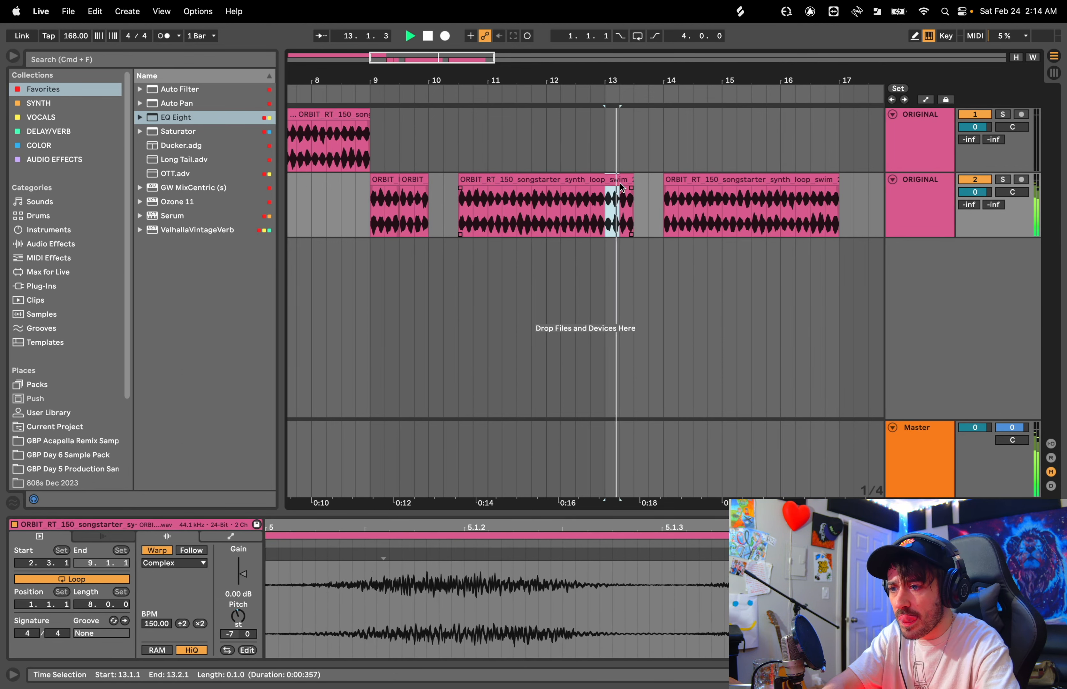
key(space)
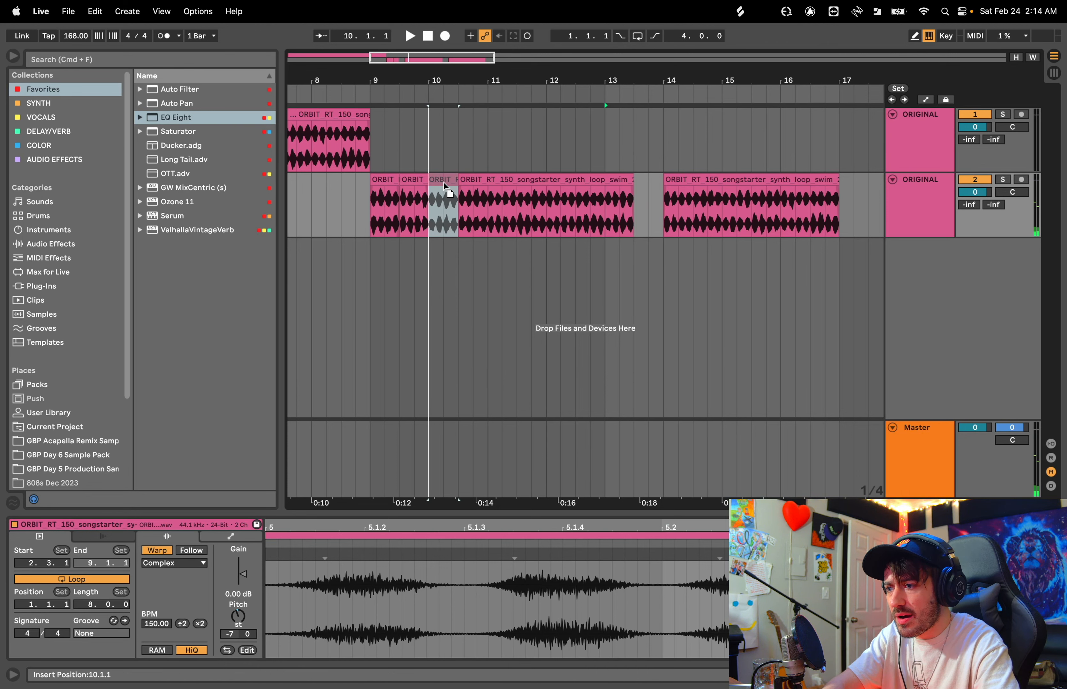
click(386, 183)
key(space)
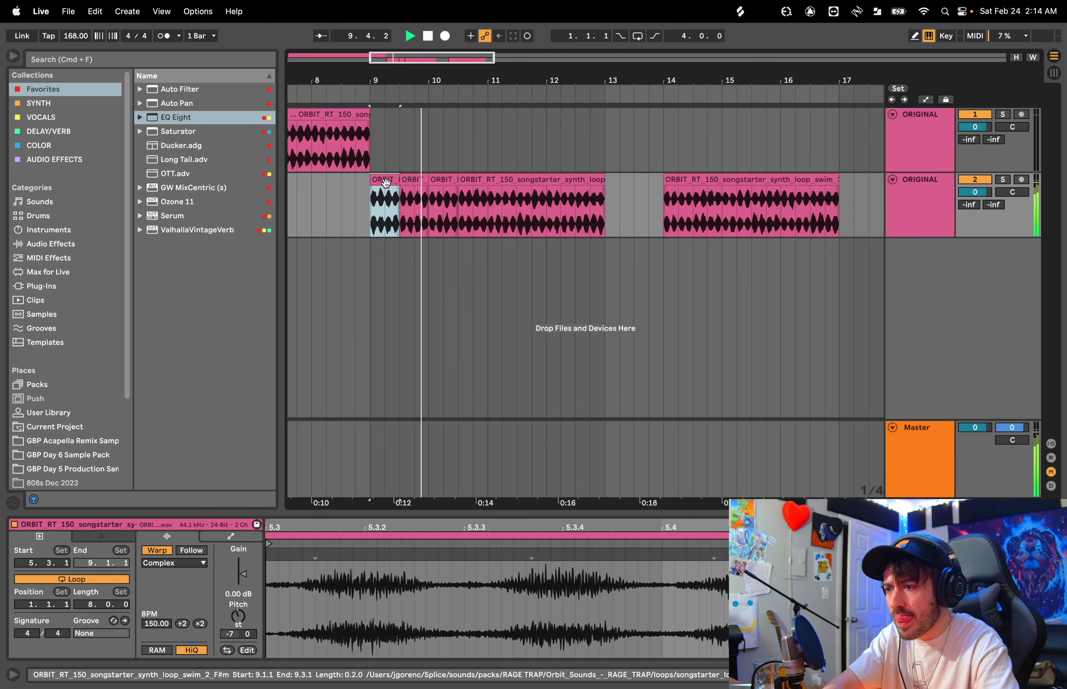
click(444, 181)
key(space)
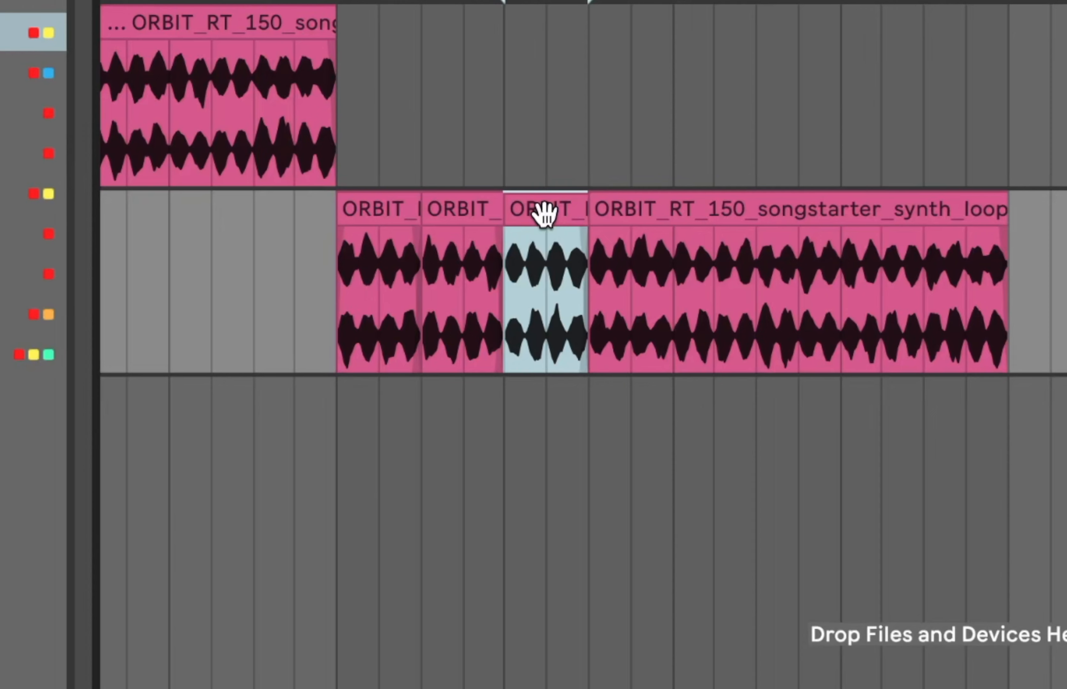
Step: Swap the half-bar pieces at 9.1.1 and 10.1.1, and undo the whole rearrangement back to the unsplit copied clip
drag(443, 181, 318, 188)
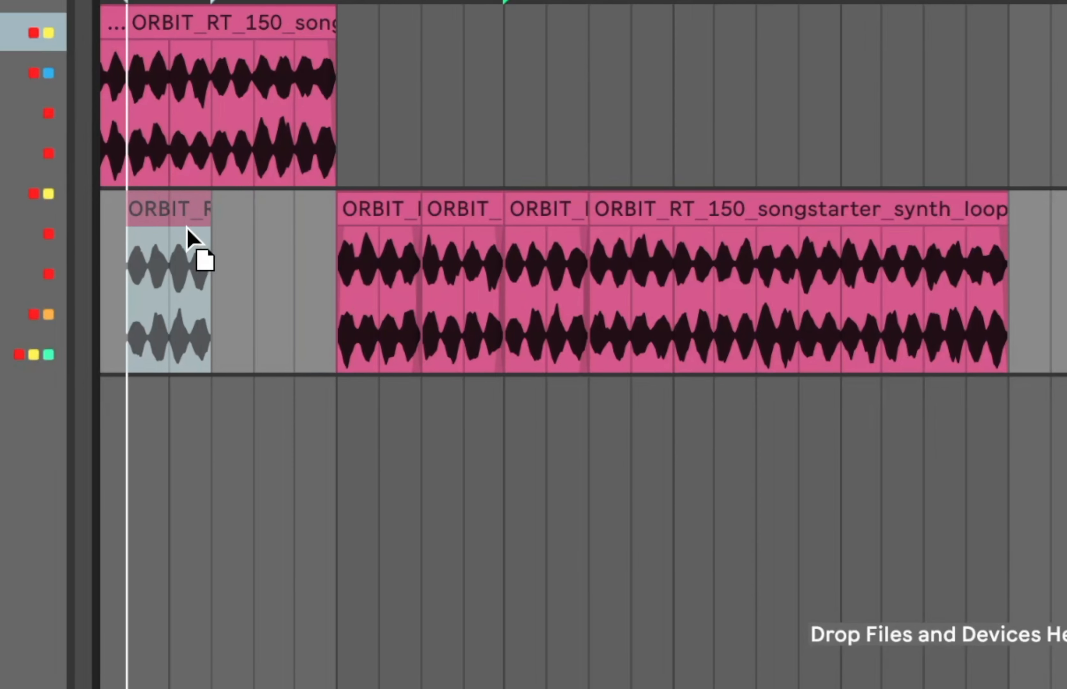
drag(188, 230, 190, 239)
drag(389, 215, 545, 242)
drag(154, 210, 381, 217)
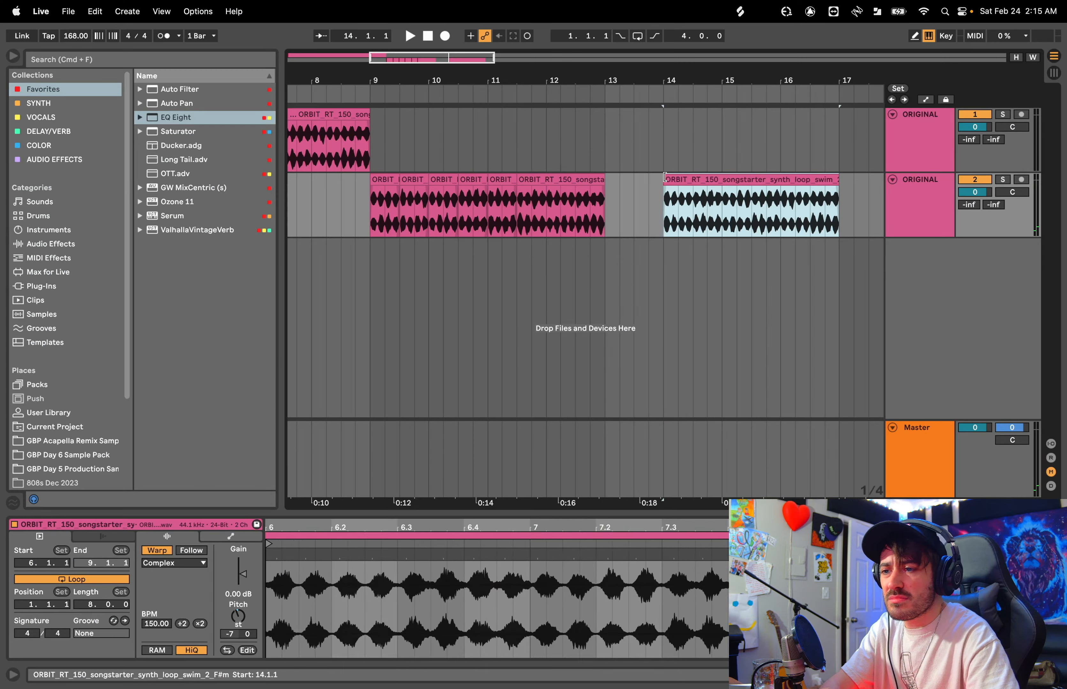
key(super+z)
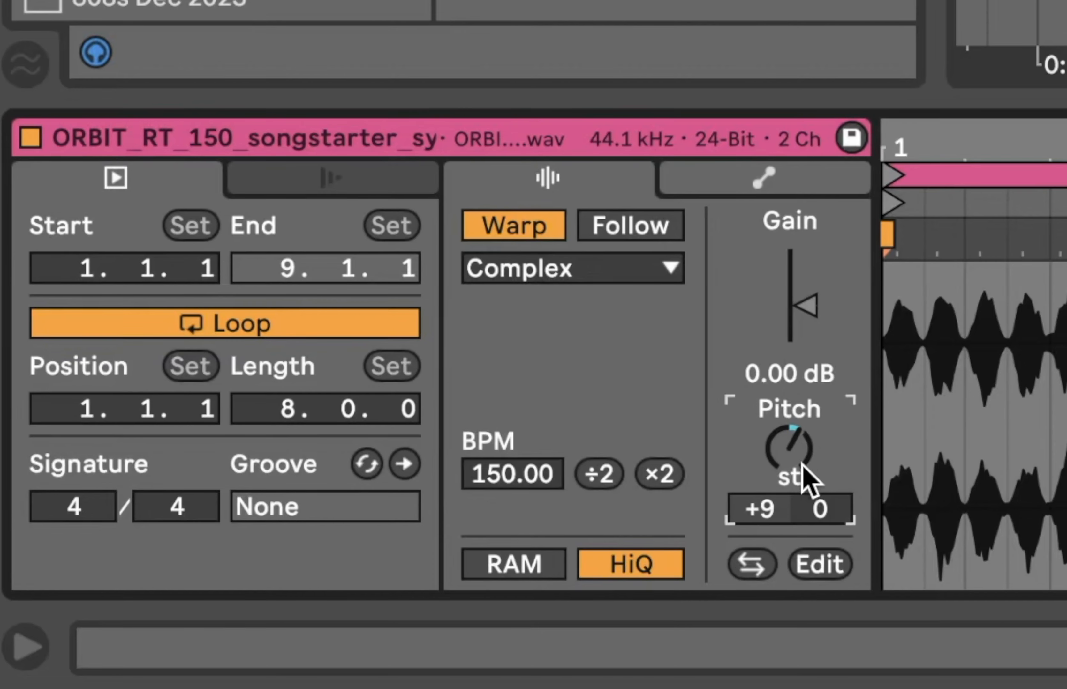
Step: Transpose the copied clip to +8 st and switch its warp mode to Complex Pro after trying Beats
drag(792, 440, 793, 446)
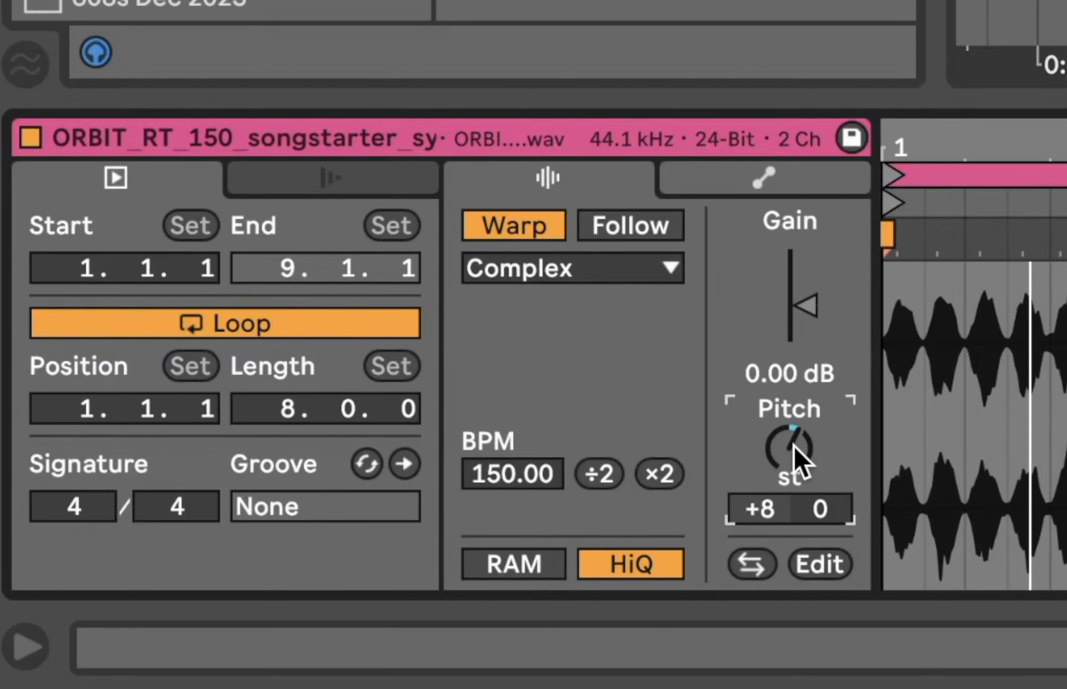
click(560, 271)
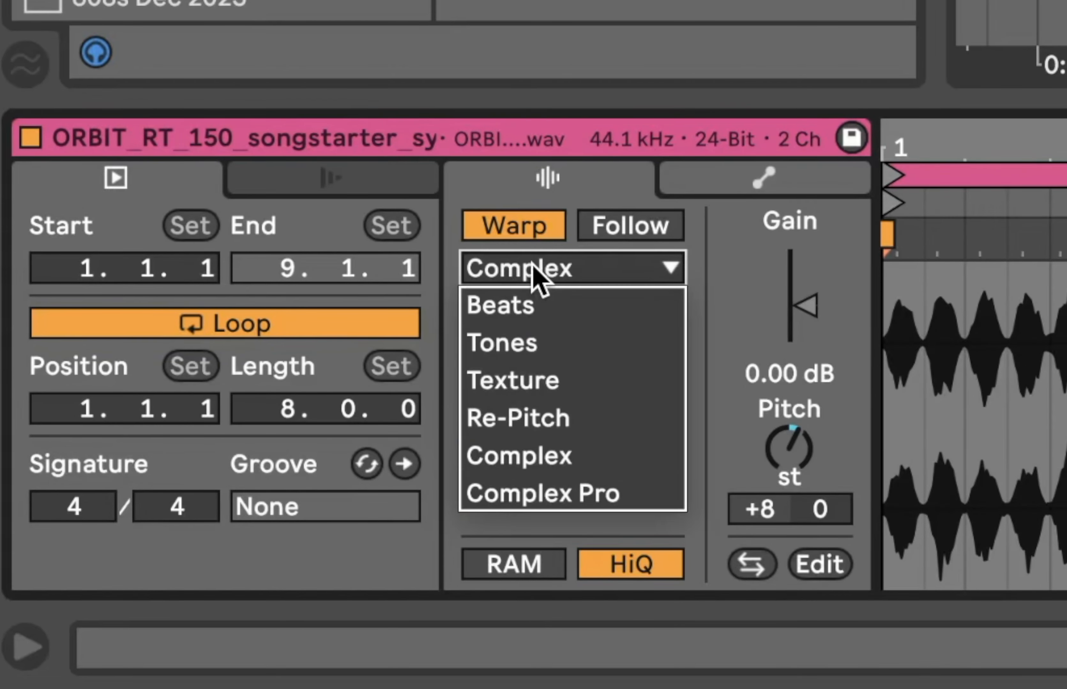
click(543, 307)
click(588, 271)
click(579, 494)
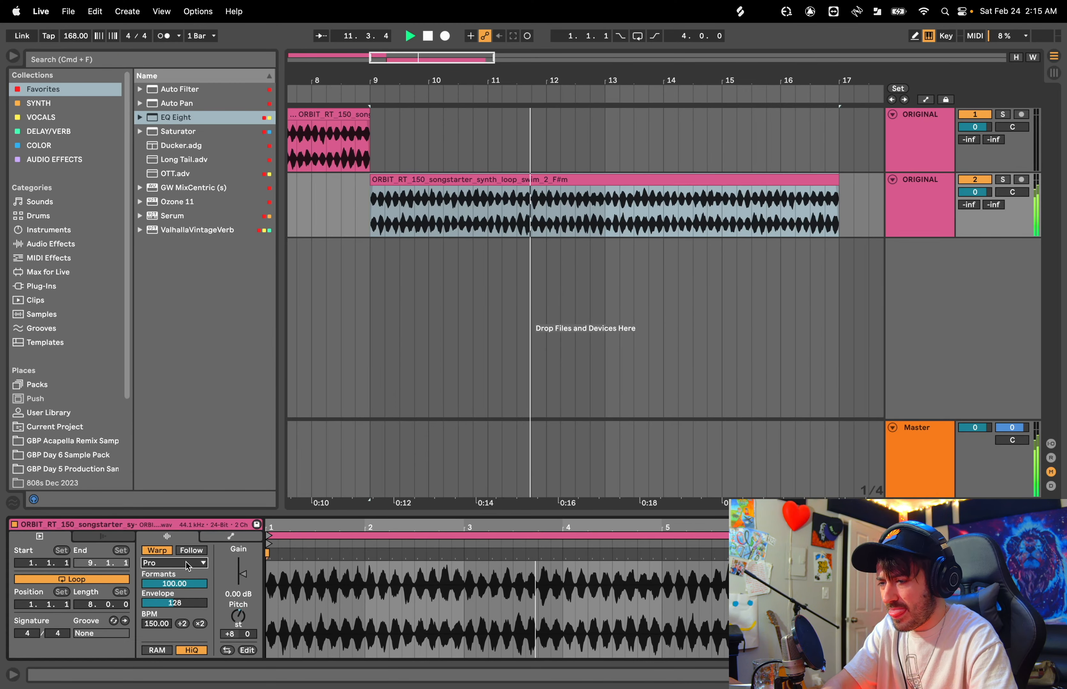
Step: Audition the clip at +11 st and settle its pitch on +7 st
click(543, 179)
drag(244, 620, 244, 610)
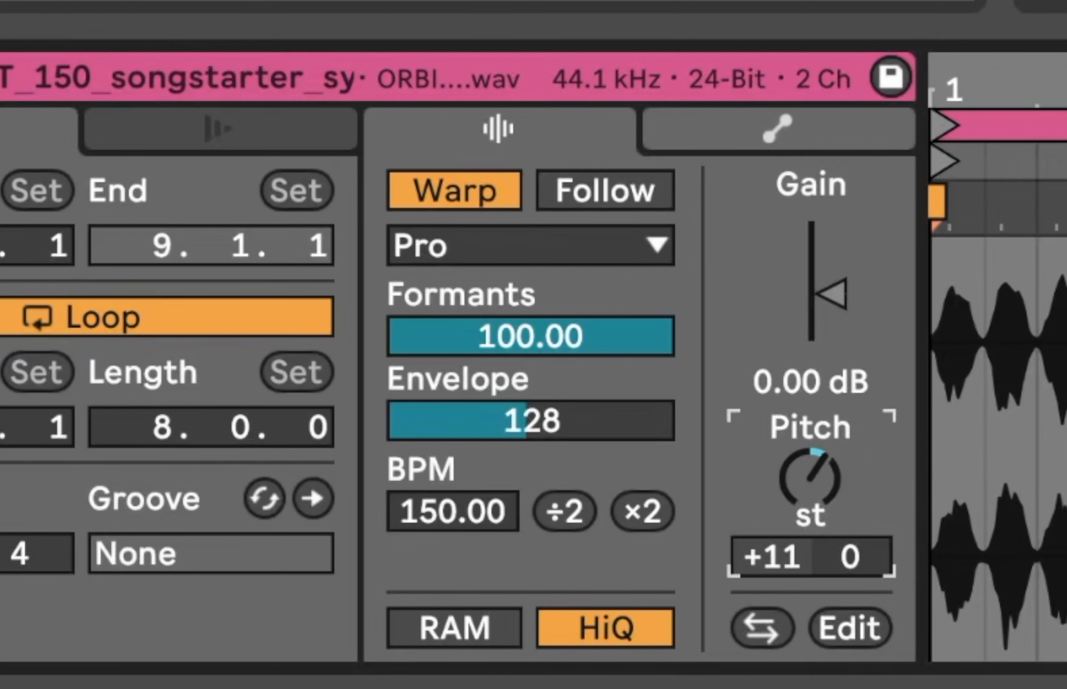
drag(810, 479, 781, 486)
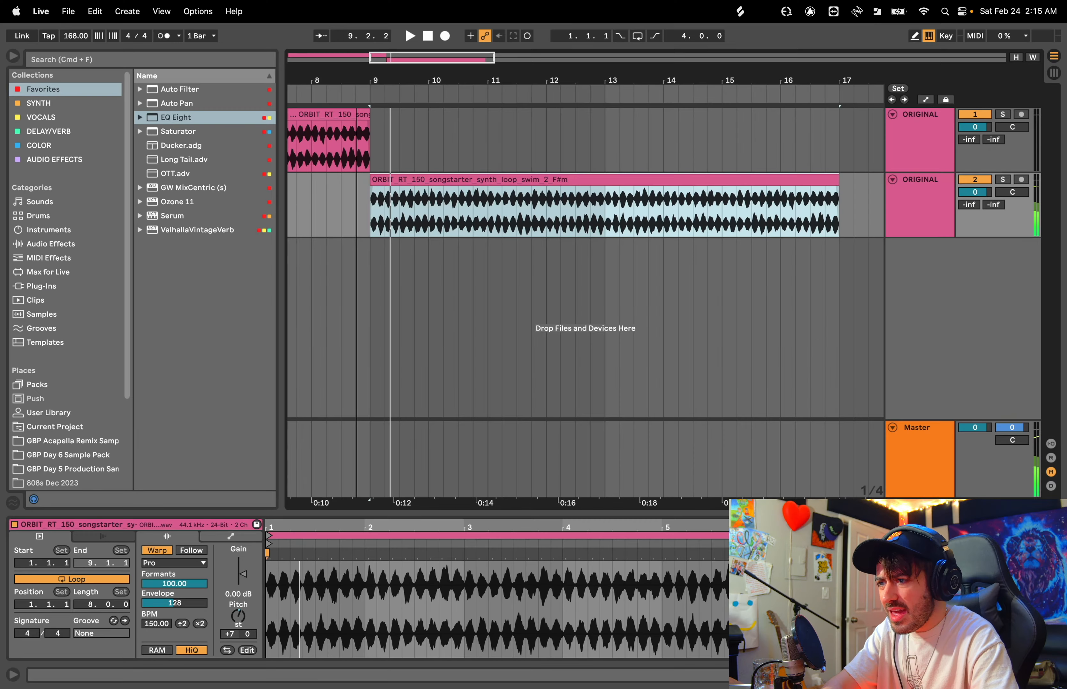
Step: Duplicate the clip section from 9.1.1 to 9.2.3 directly after itself and play the result from bar 9
scroll(359, 202, up, 5)
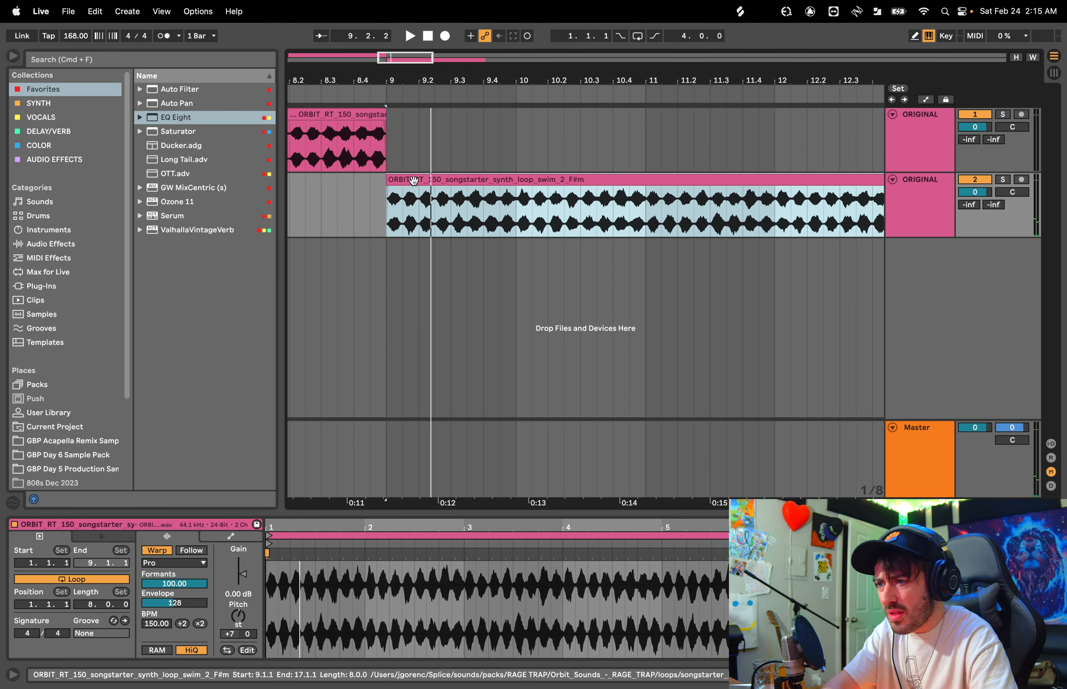
scroll(372, 214, up, 2)
key(space)
key(space)
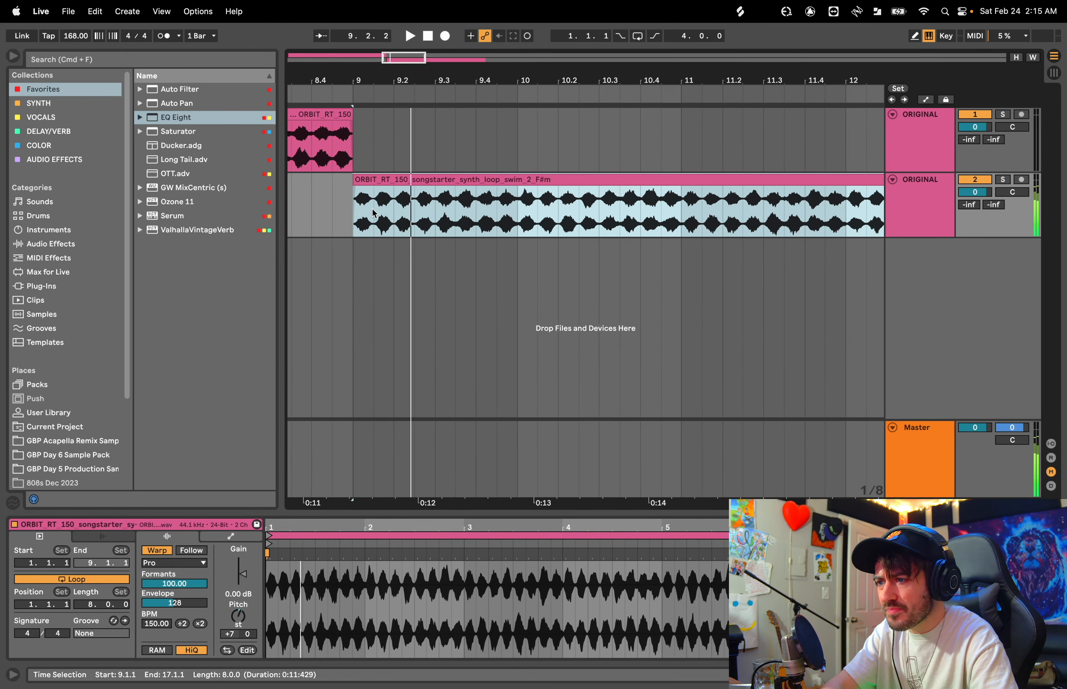
drag(355, 221, 411, 181)
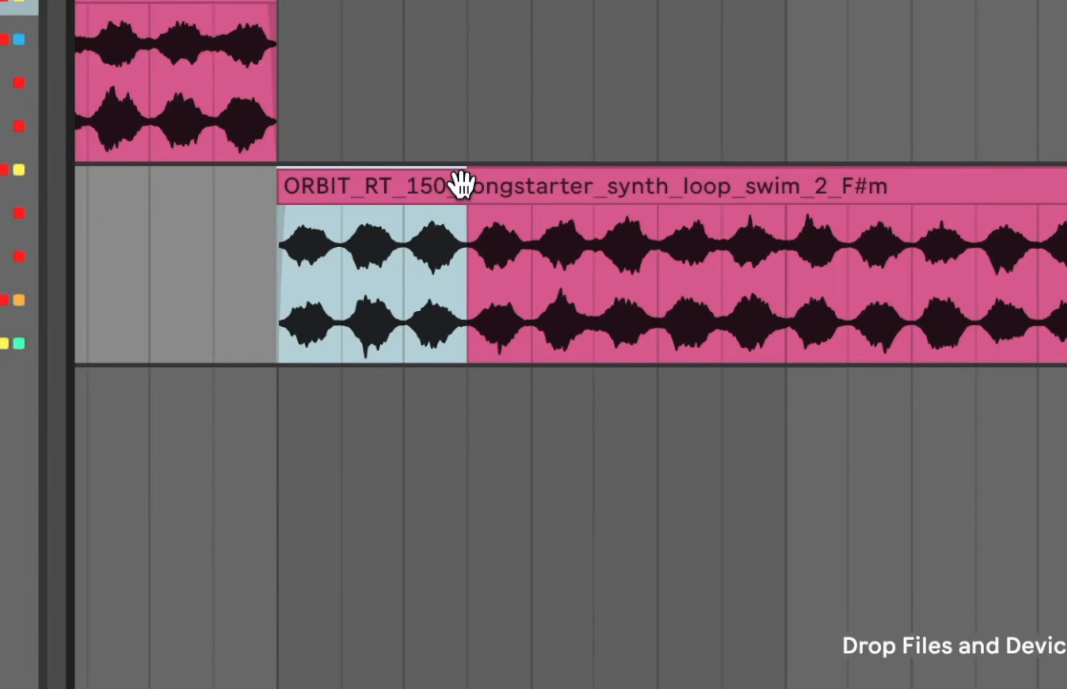
key(ctrl+d)
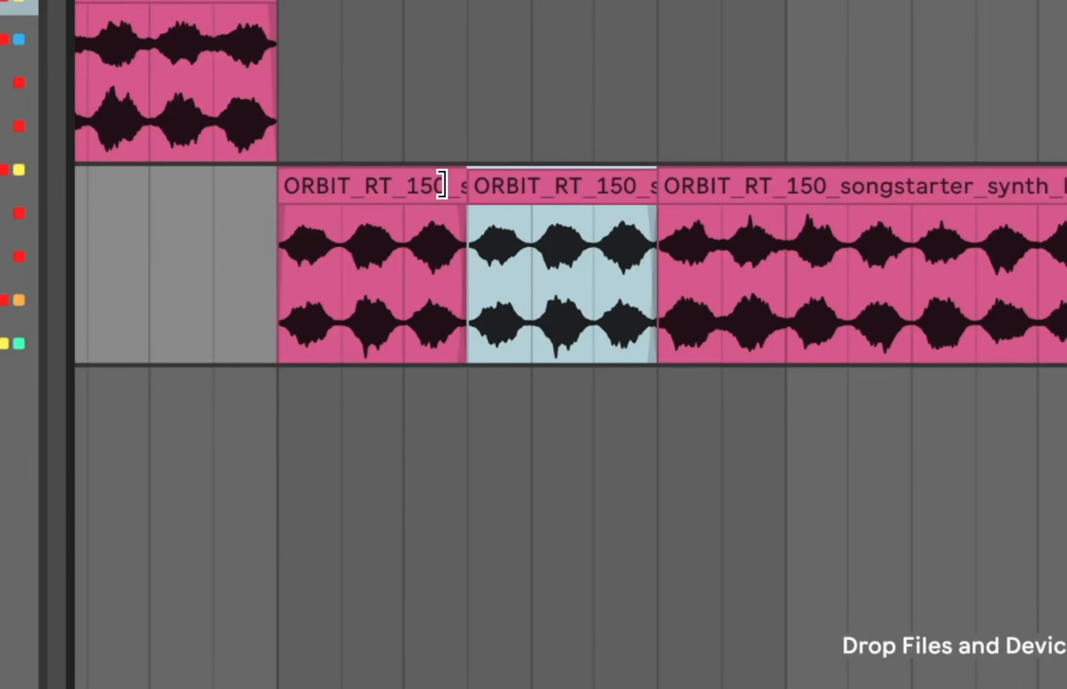
click(419, 185)
key(space)
key(space)
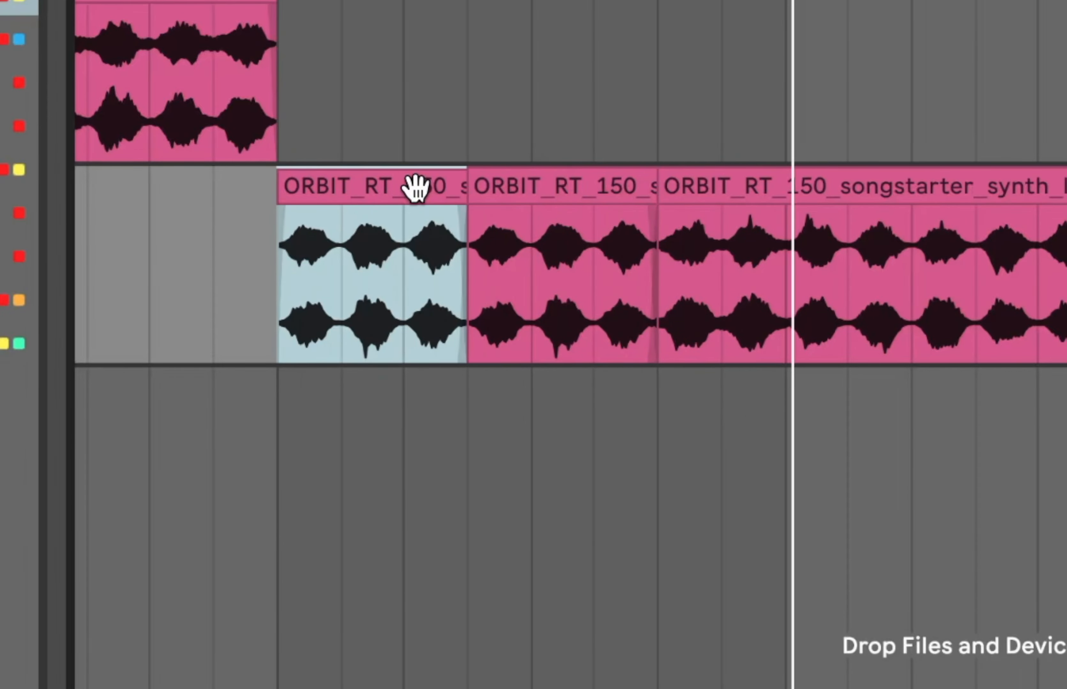
key(space)
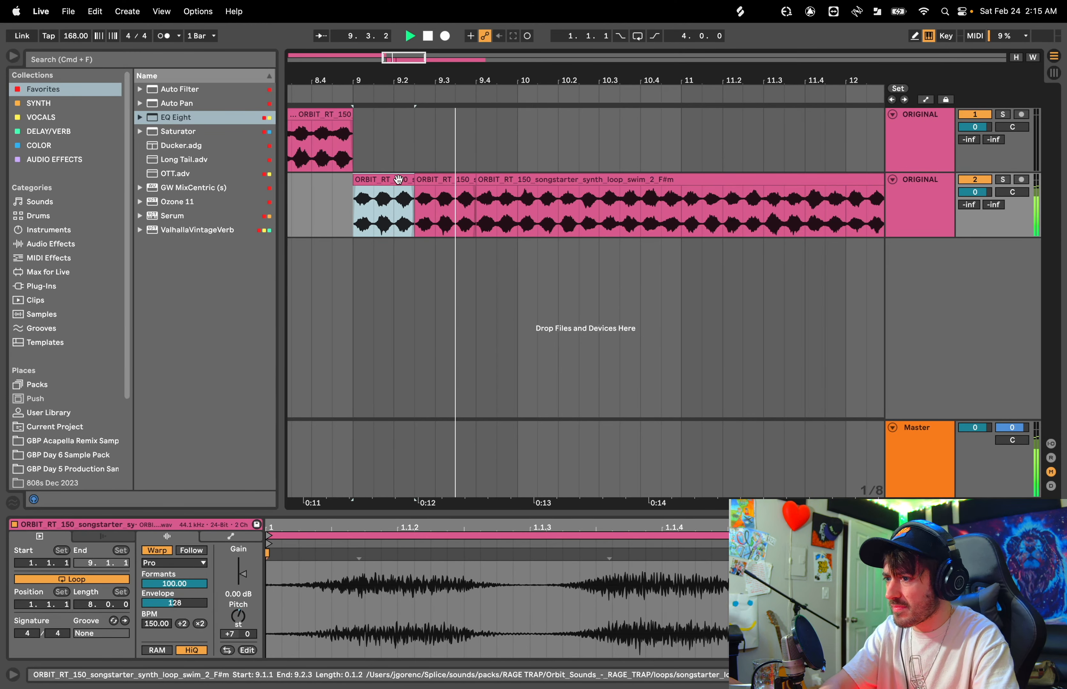
key(space)
key(space)
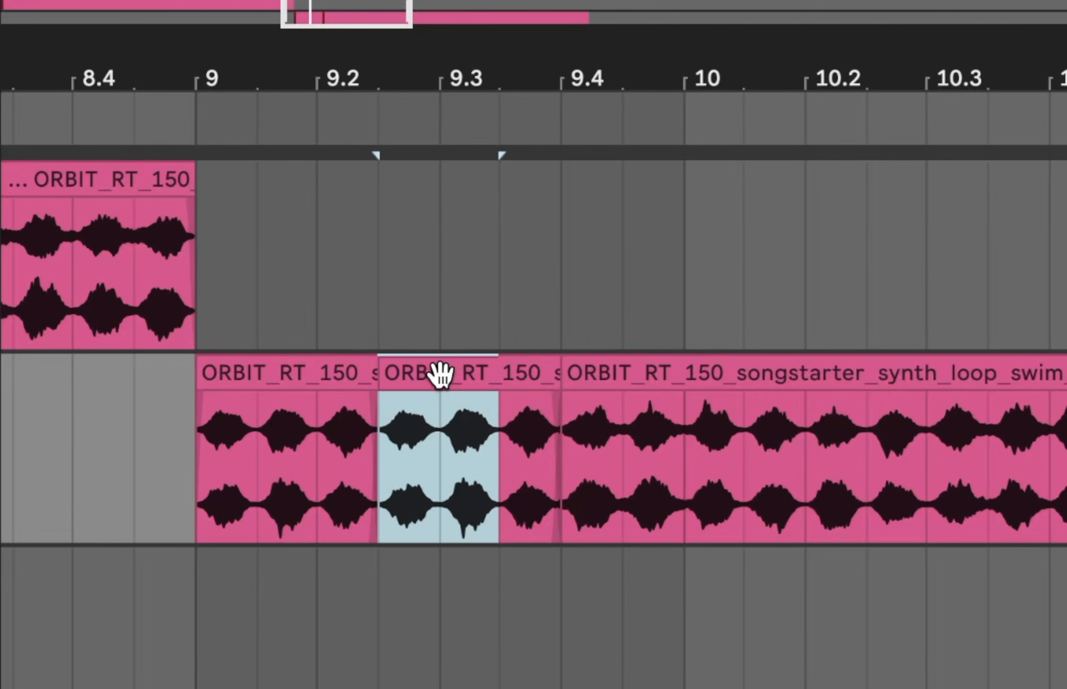
Step: Copy the one-beat section from 9.2.3 to 9.3.3 to 9.4.1, and play the pattern from bar 9 and bar 10
drag(435, 375, 605, 374)
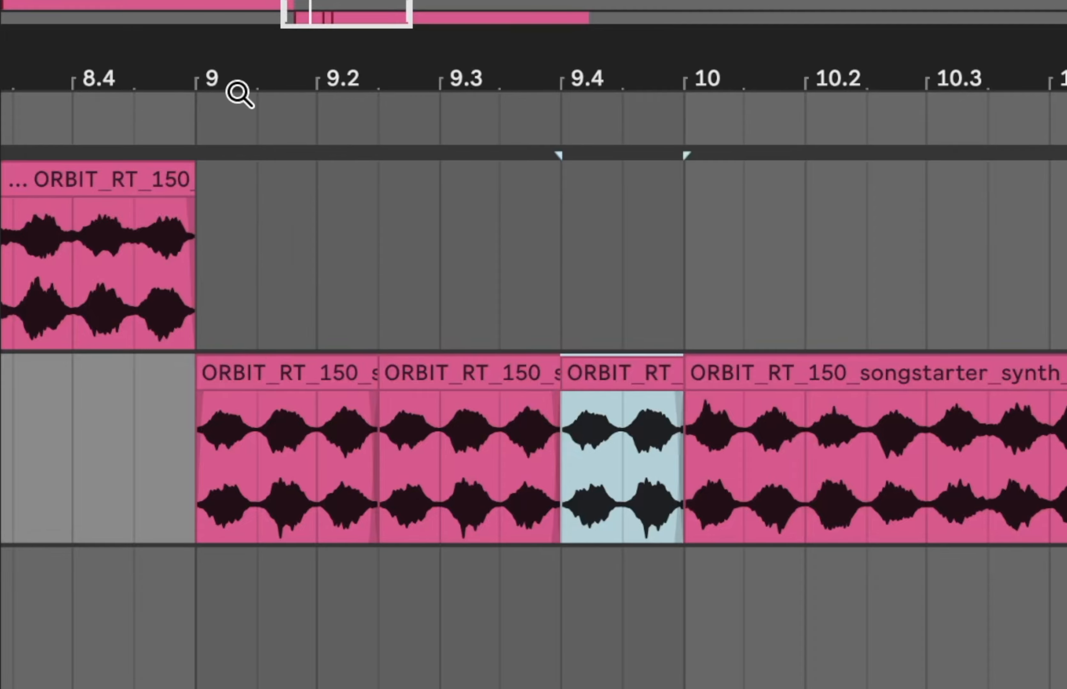
click(251, 371)
key(space)
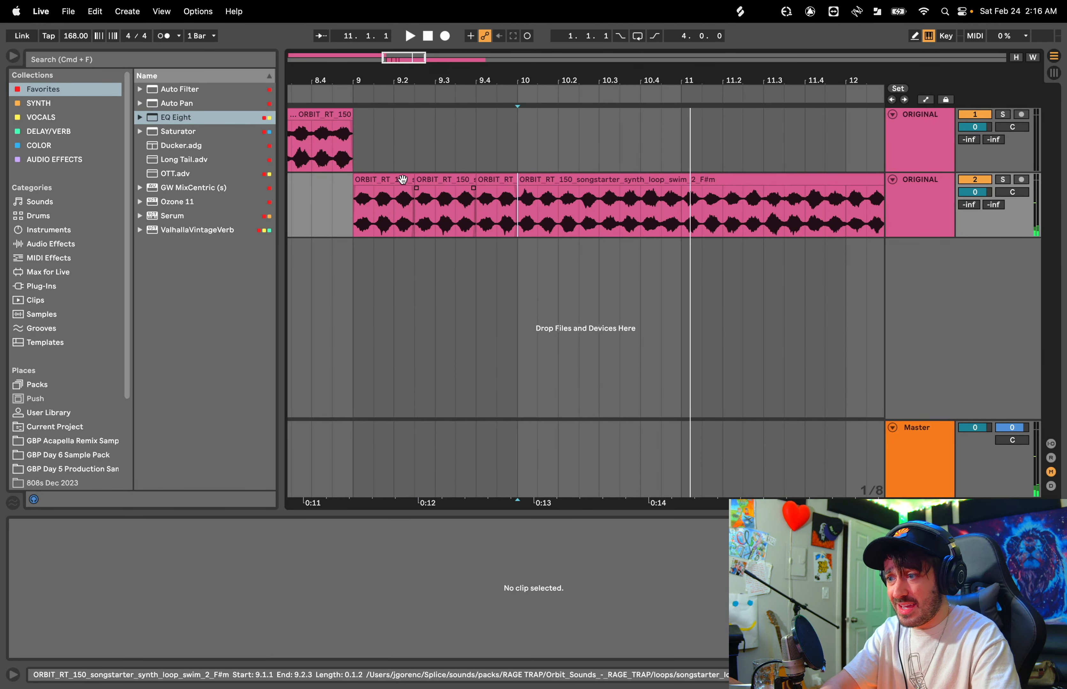
click(398, 178)
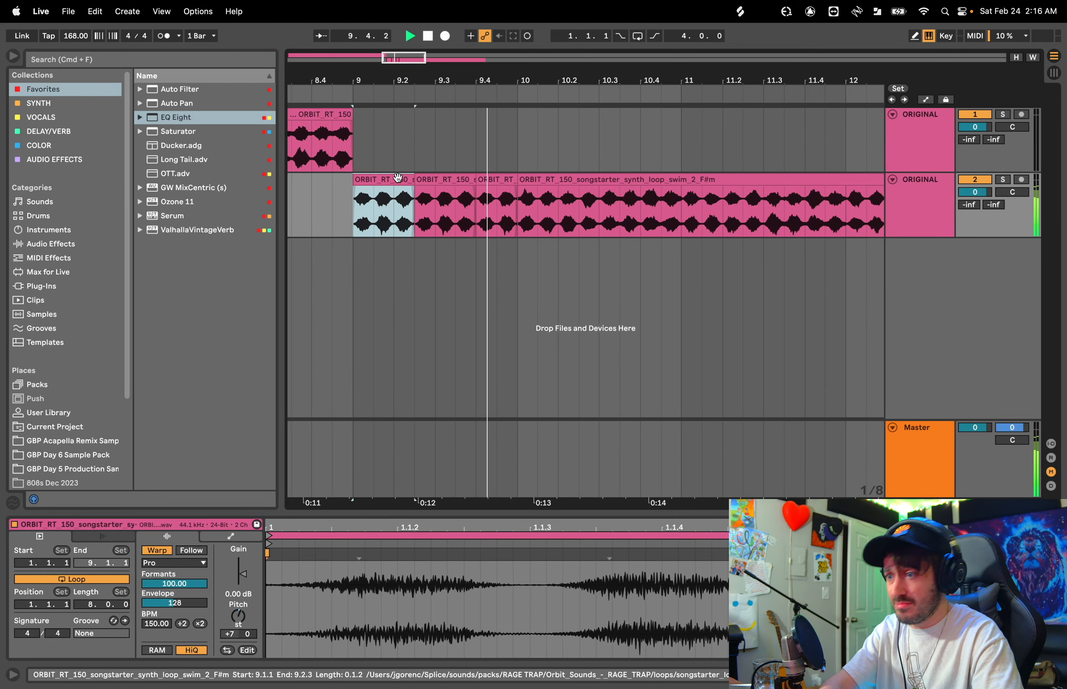
click(517, 208)
key(space)
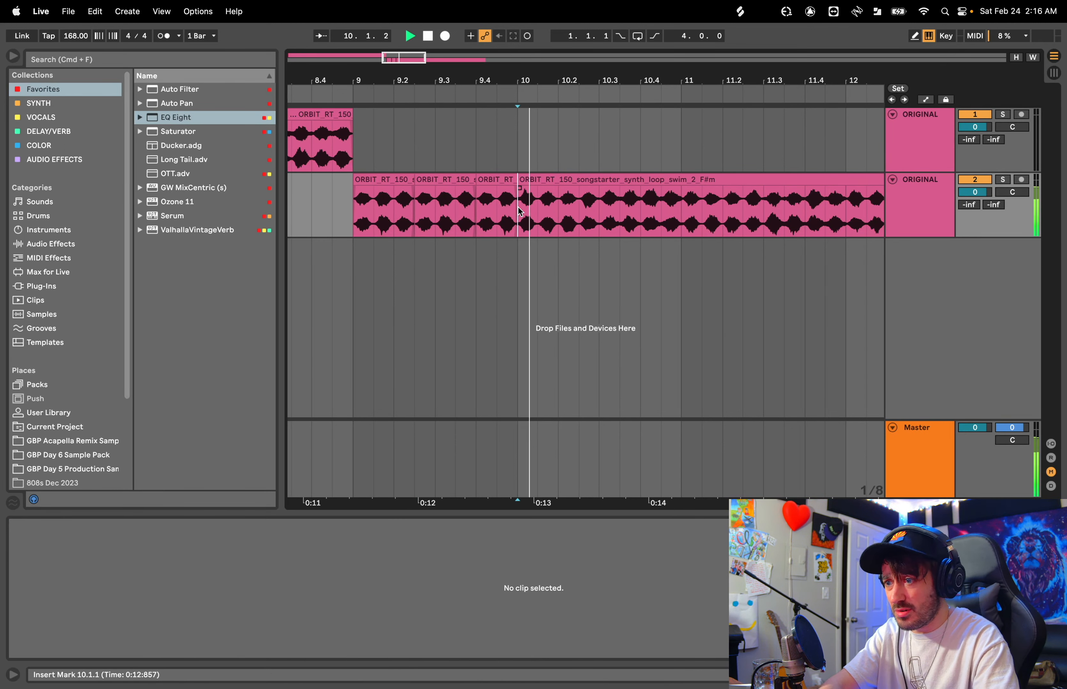
Step: Duplicate the section from 10.1.1 to 10.2.3 directly after itself and play the chops from bar 9
key(space)
drag(518, 208, 572, 185)
click(405, 185)
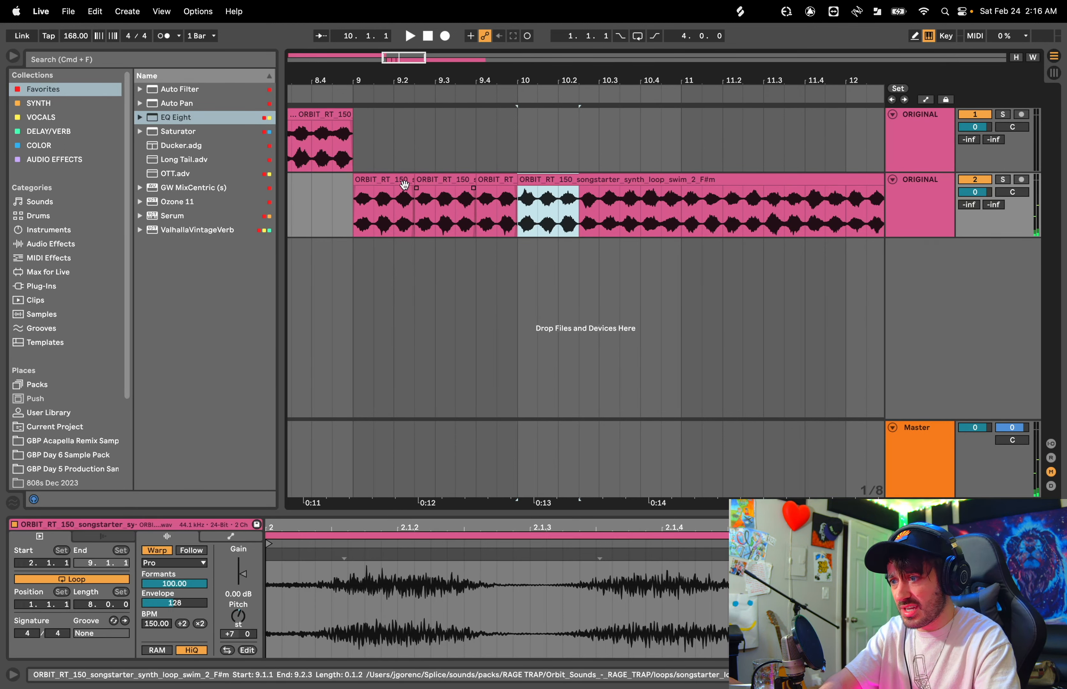
click(571, 182)
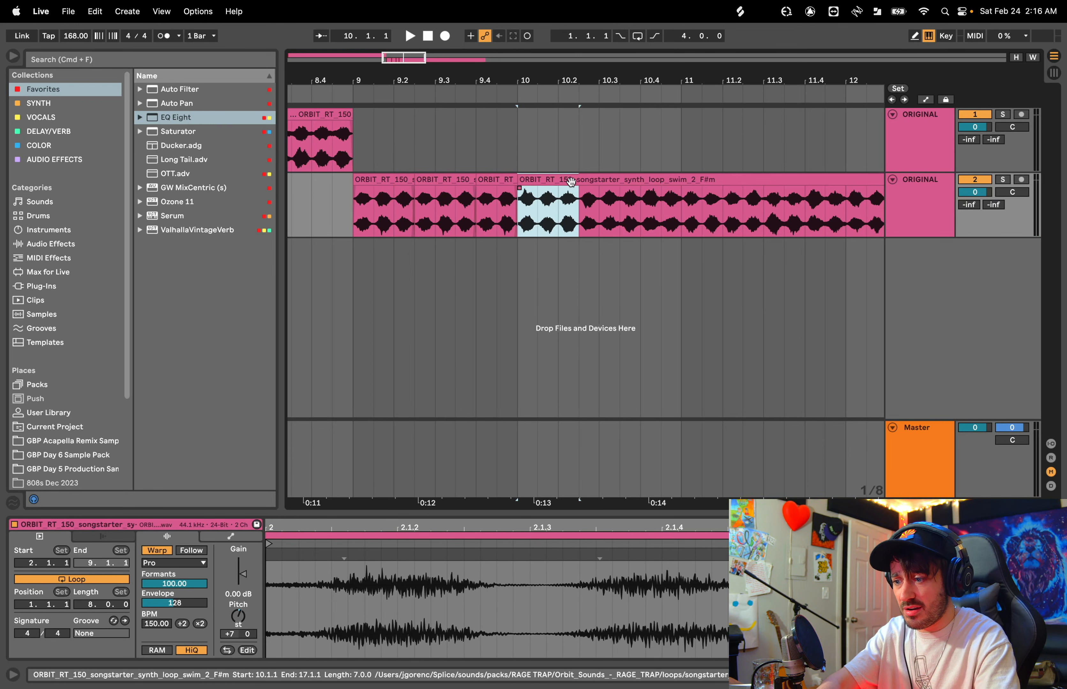
key(super+d)
click(557, 182)
key(space)
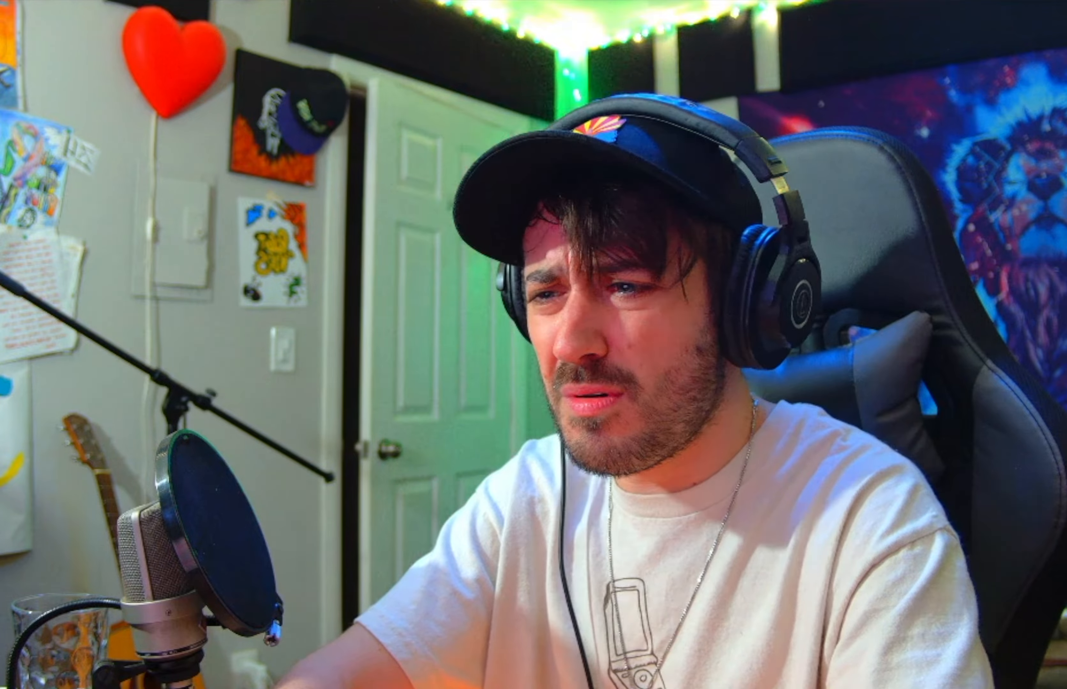
click(388, 179)
key(super+l)
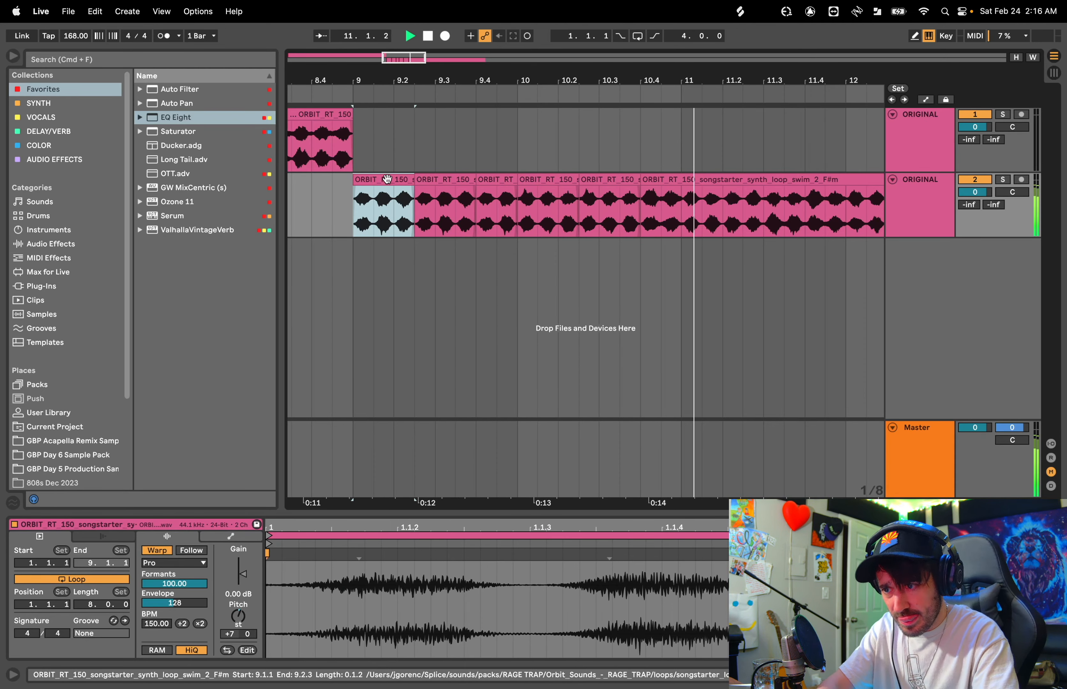
Step: Duplicate the pattern from 10.1.1 to 11.1.1 directly after itself into bar 11, and play the chops from bar 9
key(space)
drag(516, 210, 672, 178)
drag(520, 213, 672, 177)
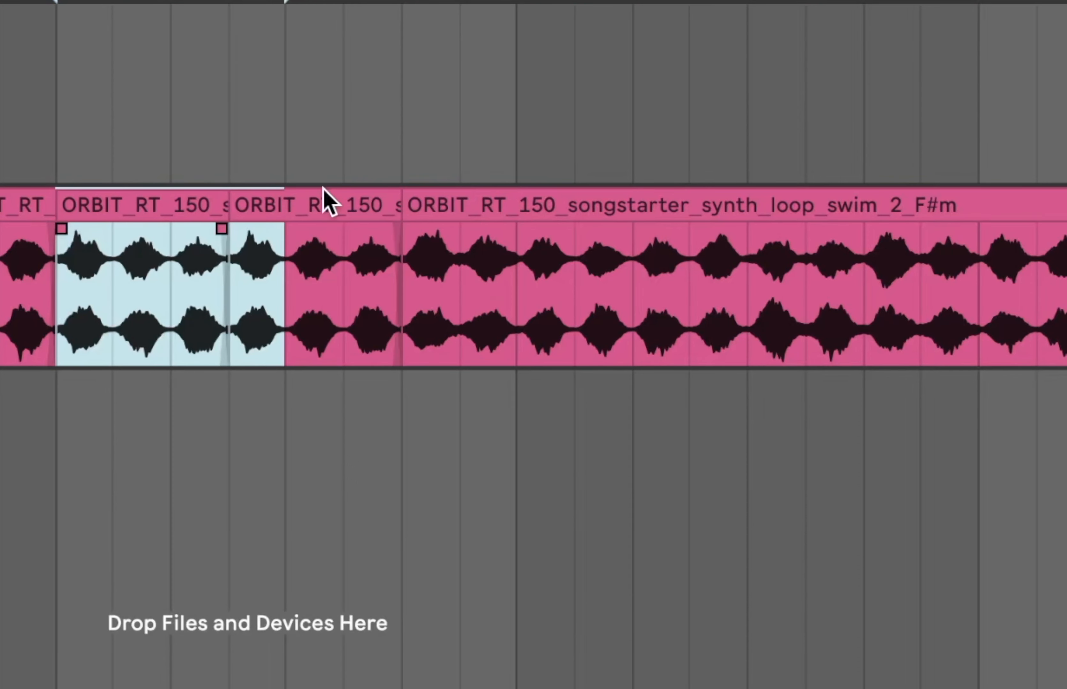
key(super+d)
click(386, 180)
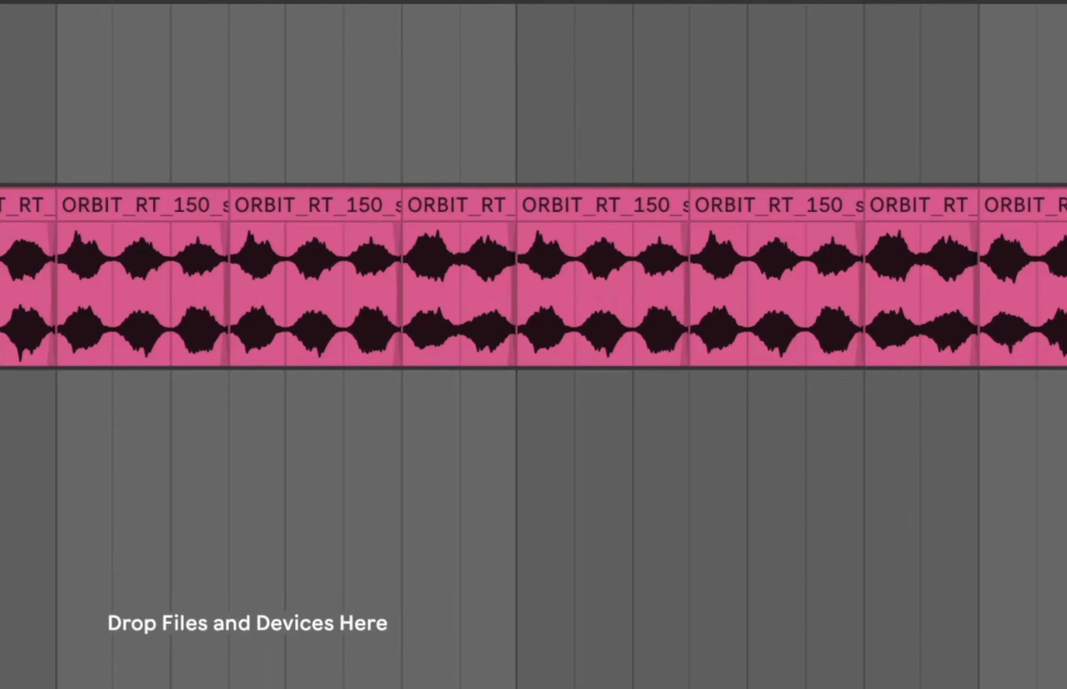
key(space)
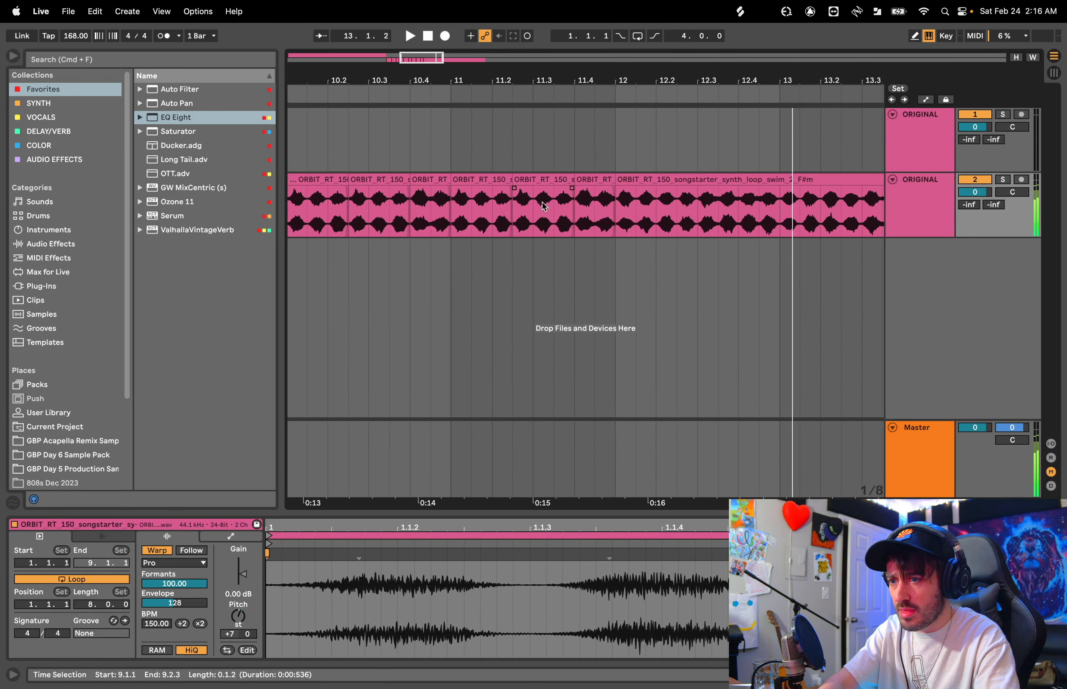
Step: Copy the section from 11.1.1 to 11.2.3 to 12.1.1 and play the result from bar 12
drag(453, 215, 637, 185)
key(space)
key(space)
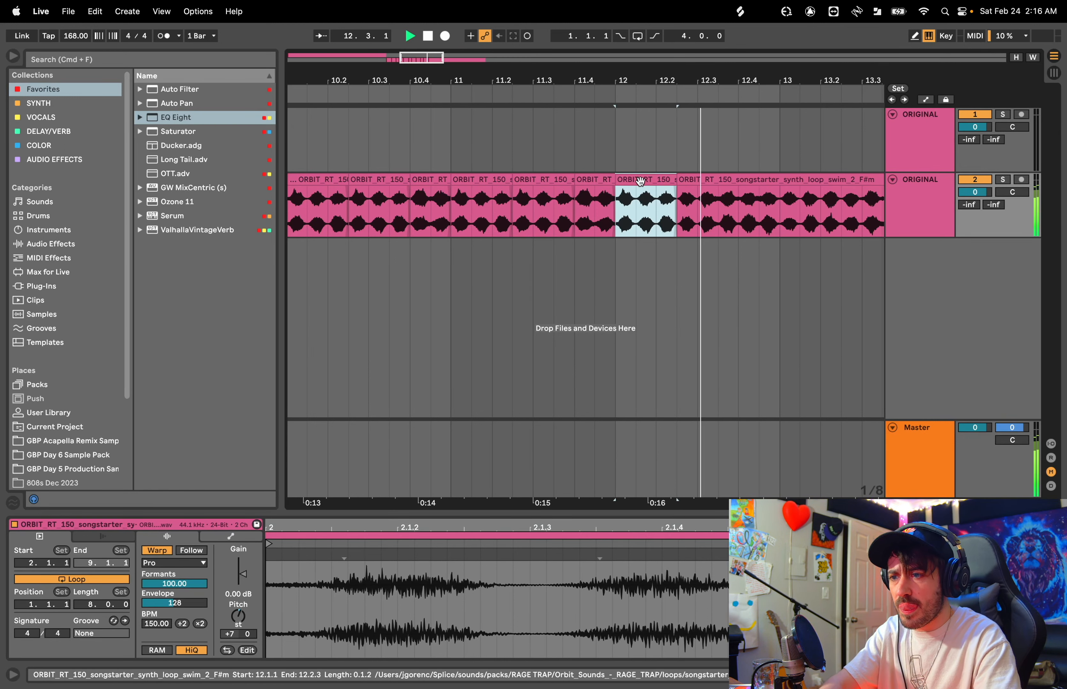
key(space)
key(space)
key(space)
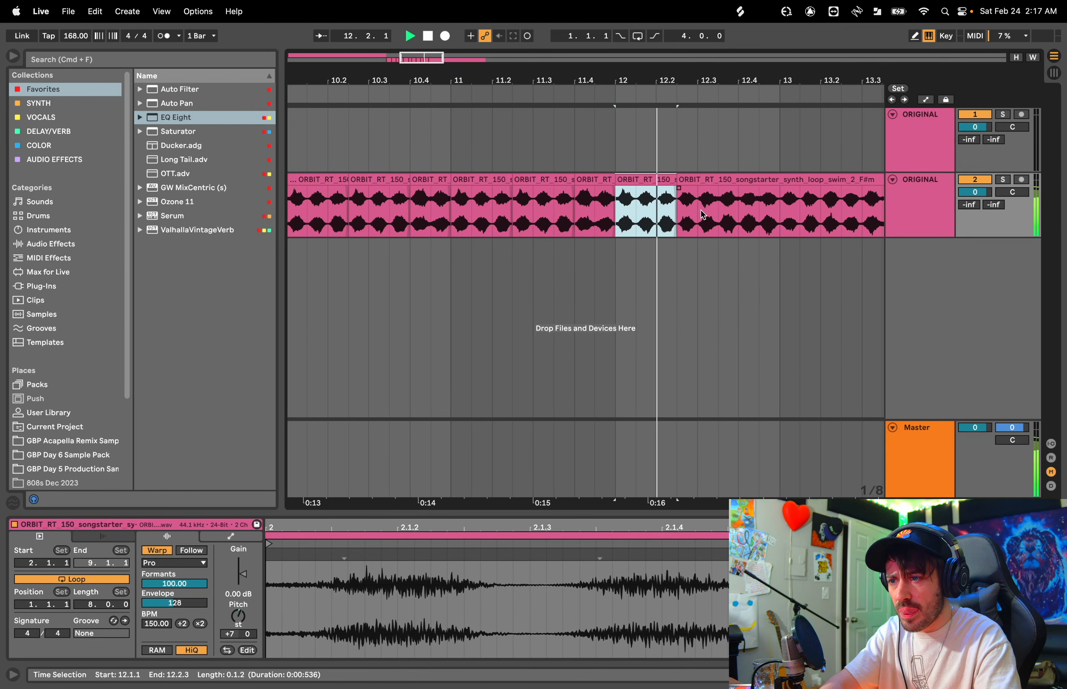
Step: Copy the short slice from 12.3.1 to 12.3.3 back to 12.2.3 and play the pattern from bar 9
click(698, 211)
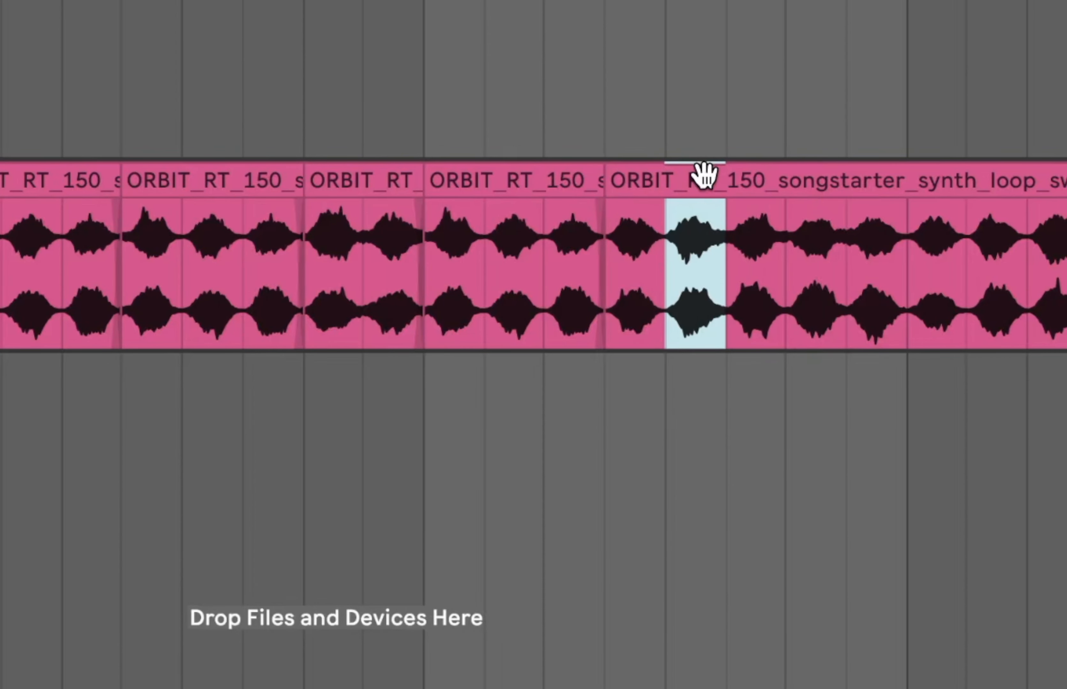
drag(702, 175, 637, 184)
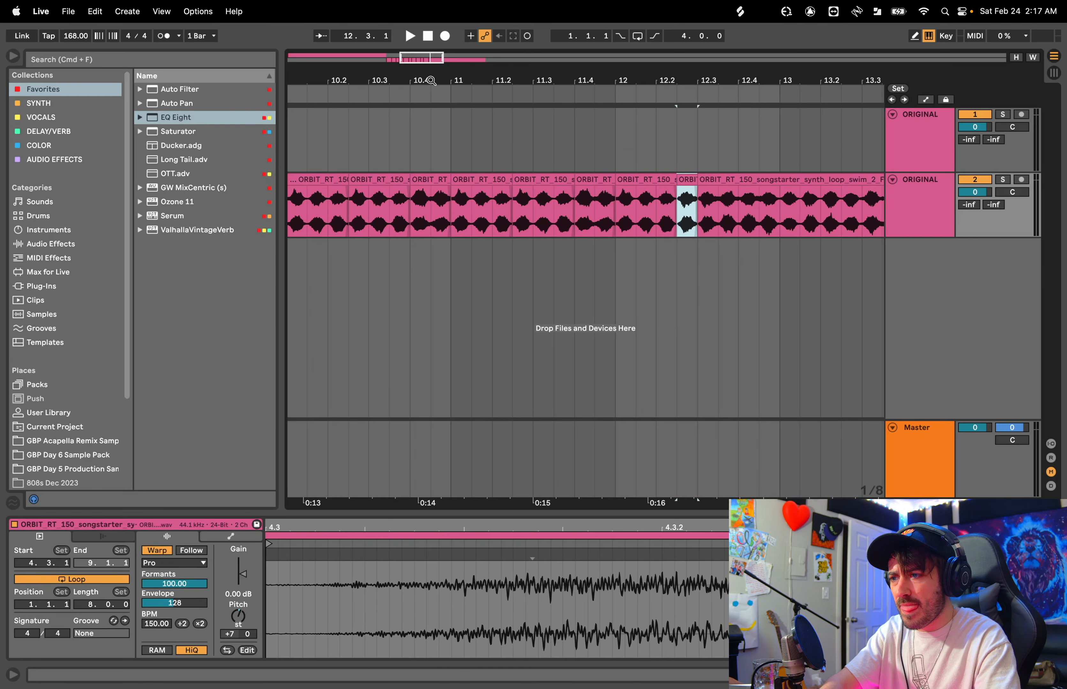
drag(424, 62, 422, 42)
click(326, 182)
key(space)
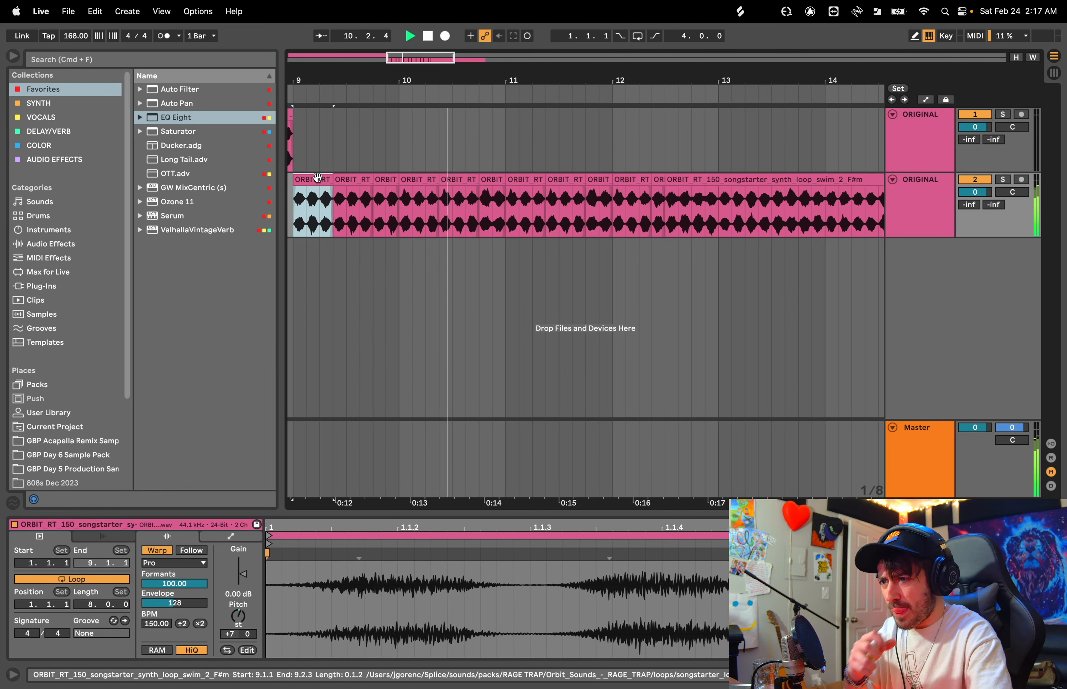
Step: Audition the chops from bar 10, including the one-beat chop at 10.4.1, and compare them with the pattern from bar 9
key(space)
click(423, 182)
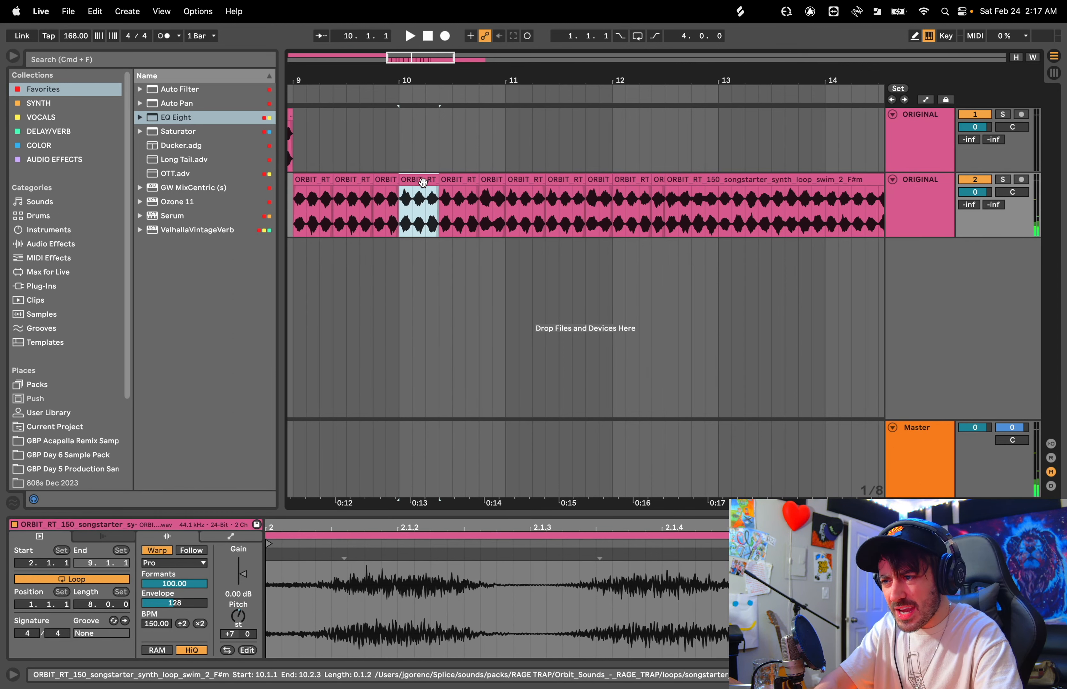
key(space)
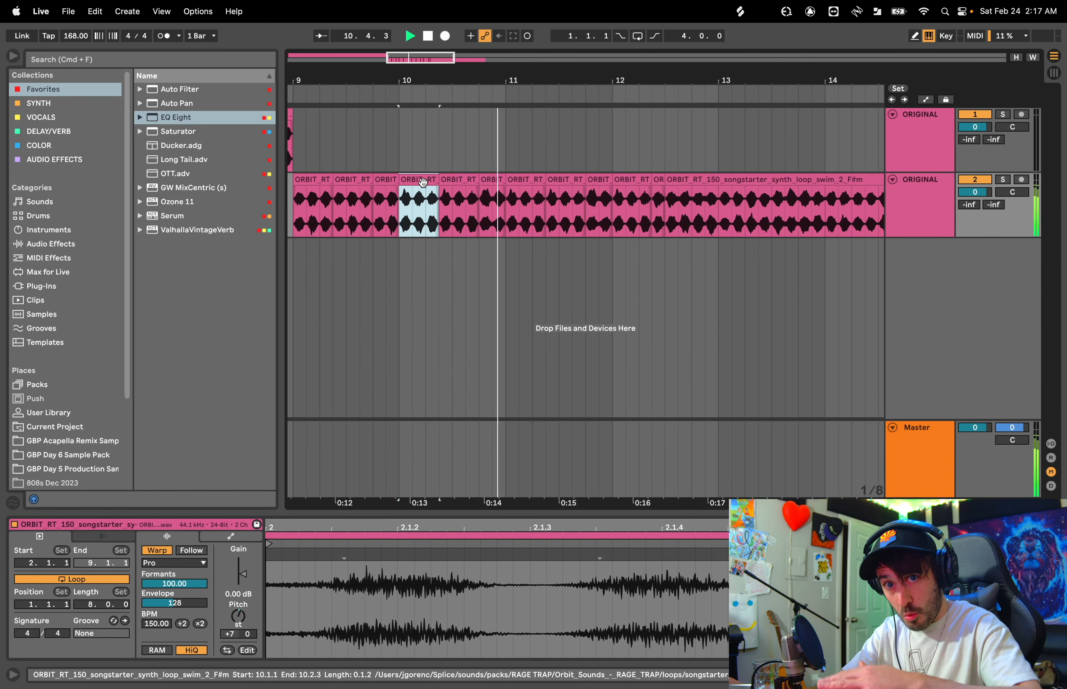
click(494, 176)
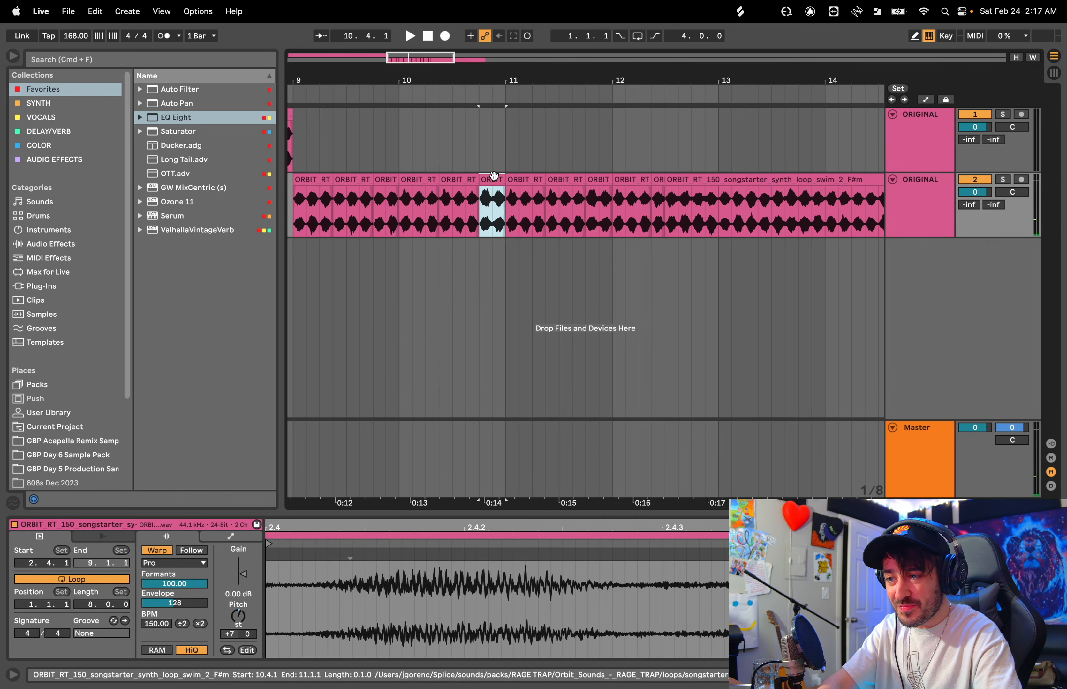
click(424, 179)
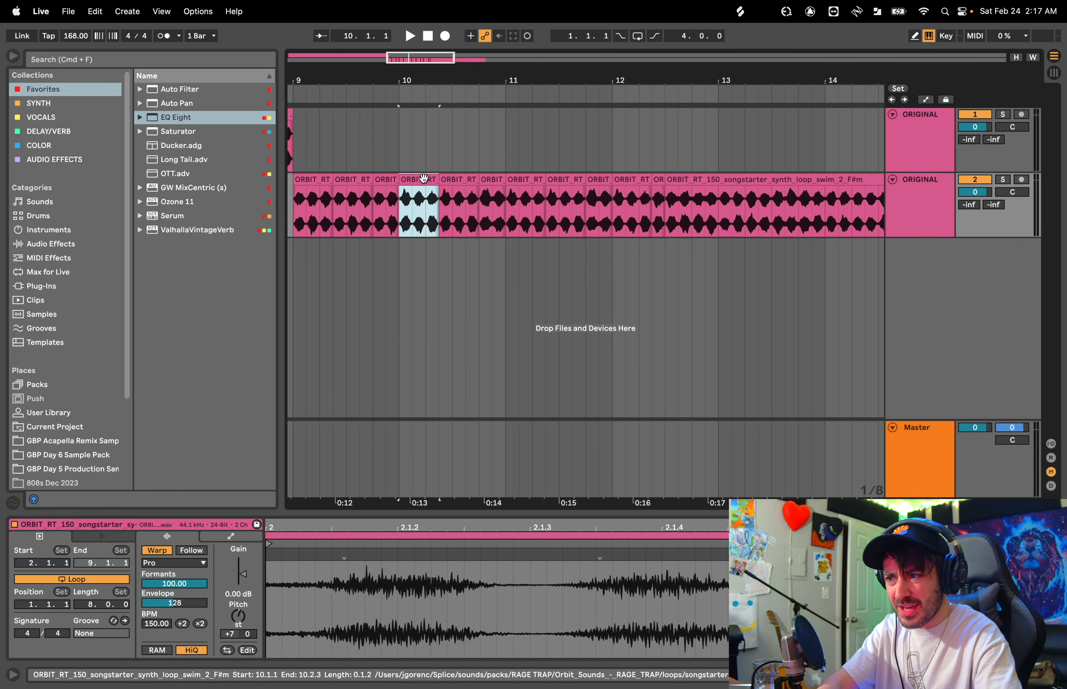
key(space)
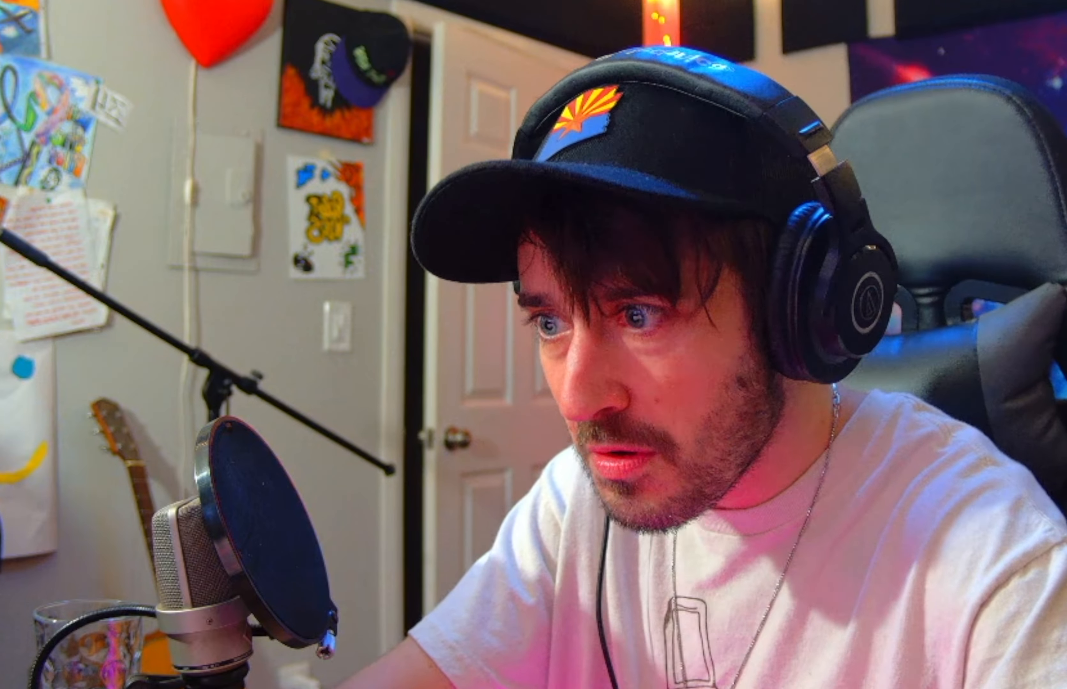
key(space)
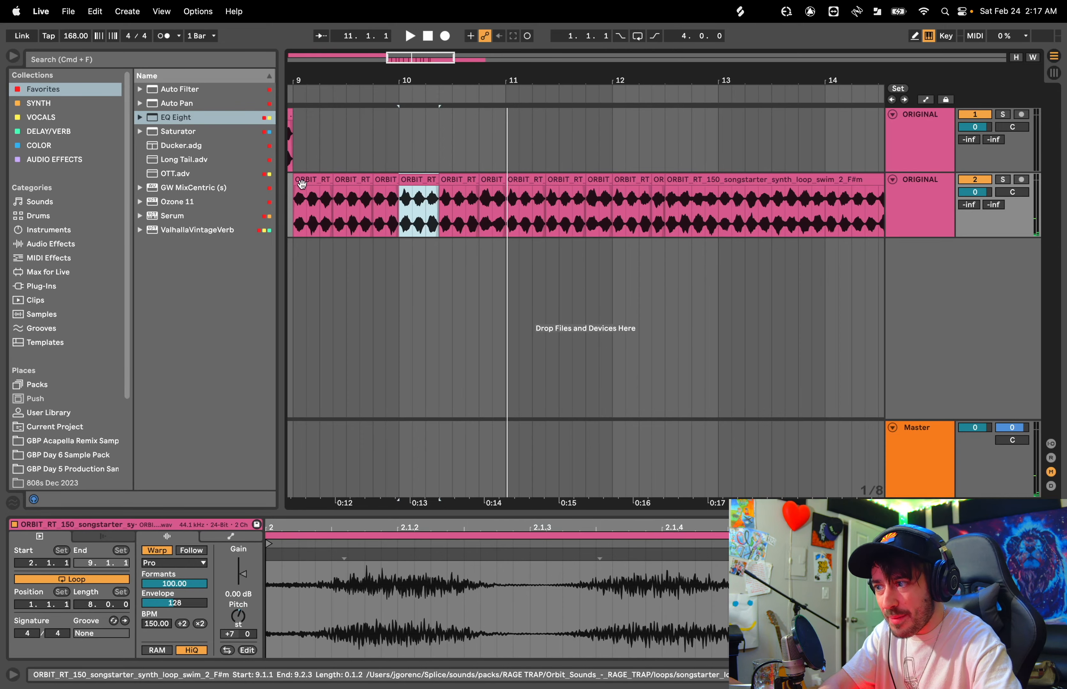
click(314, 183)
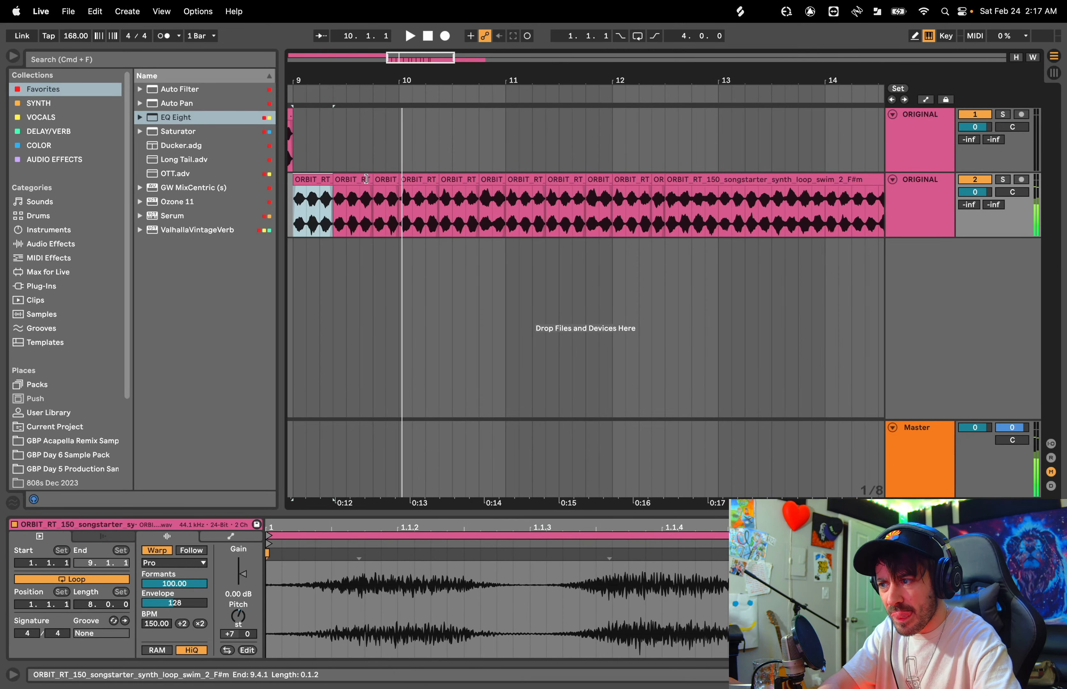
Step: Try extending the clip at 9.2.3 over the following chops up to 10.2.3, and undo the change
drag(366, 180, 423, 182)
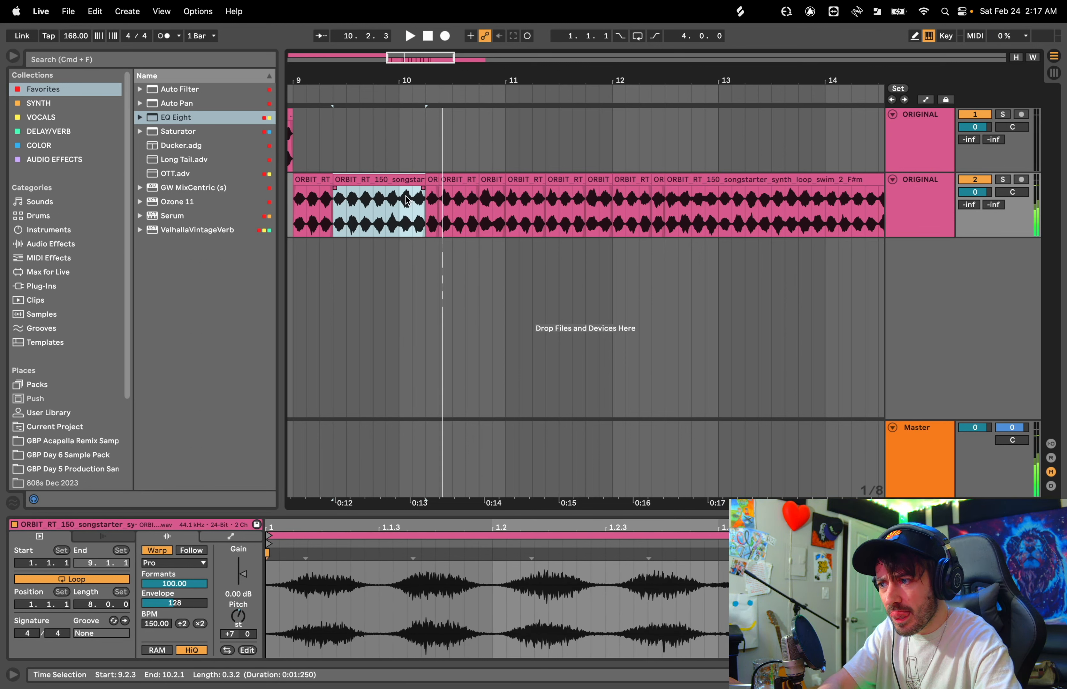
click(413, 214)
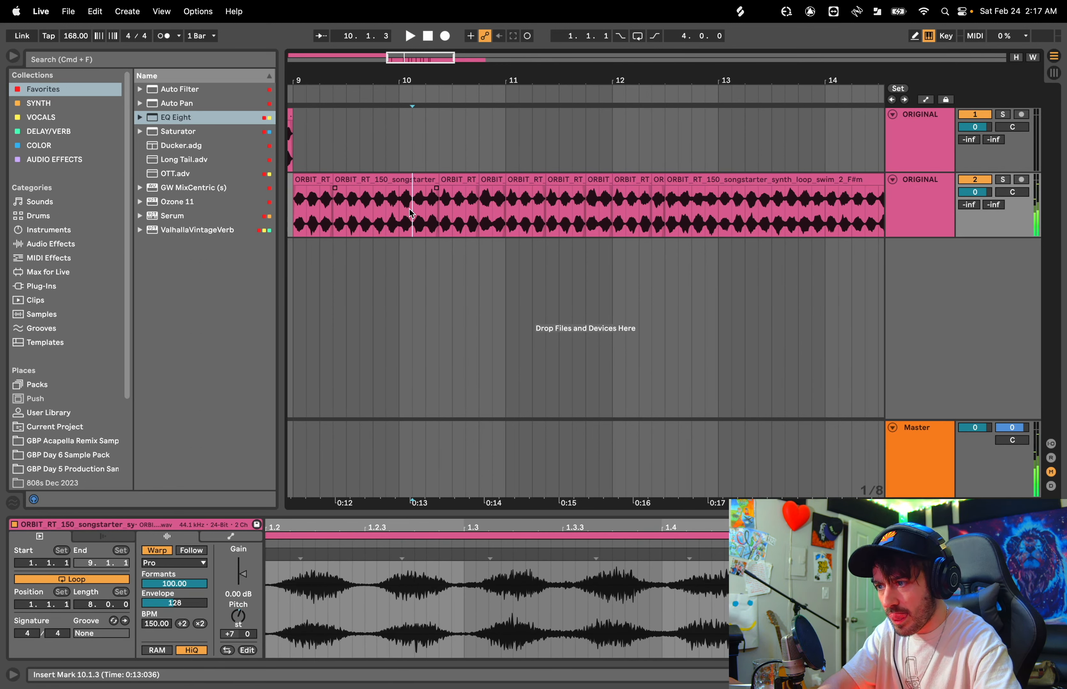
drag(412, 214, 438, 213)
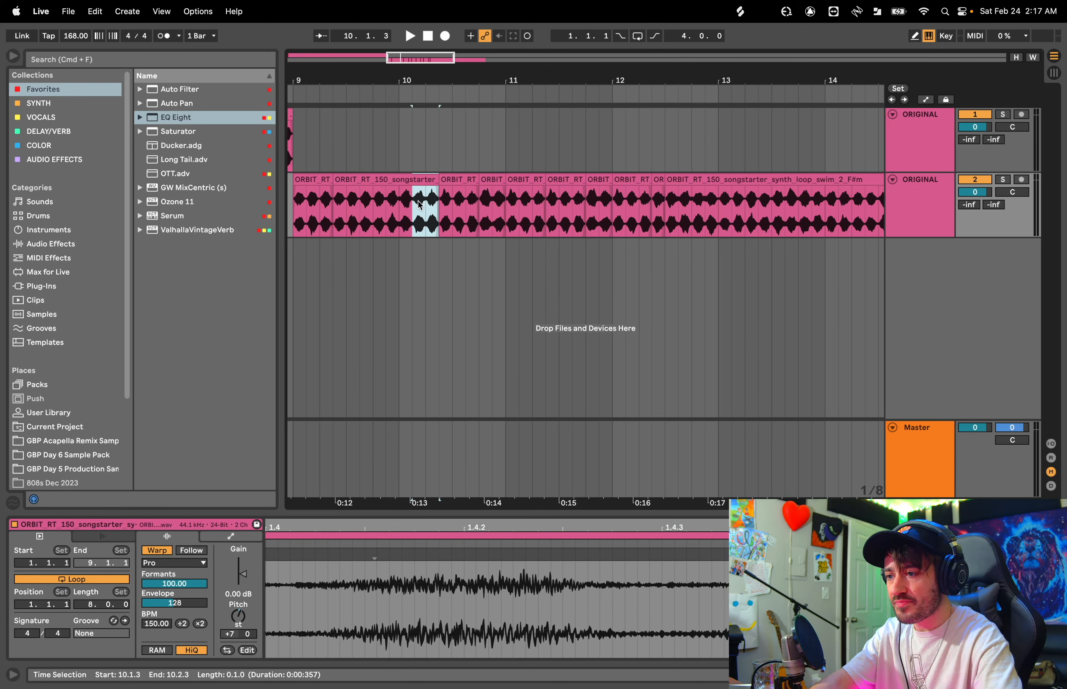
drag(412, 200, 435, 180)
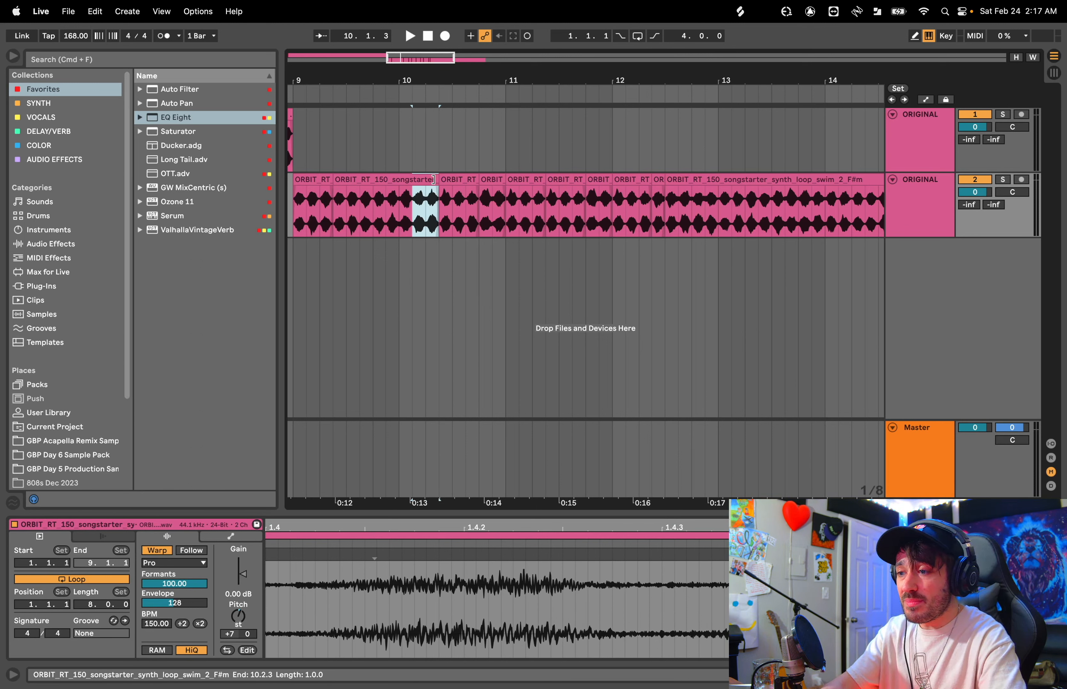
key(super+z)
key(super+z)
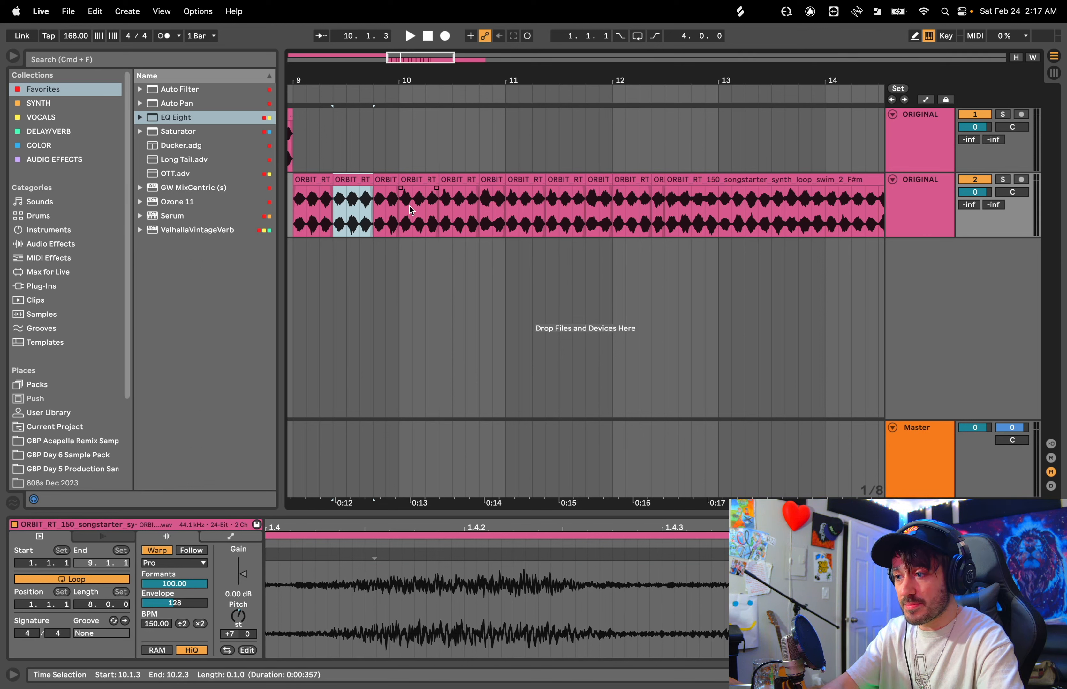
Step: Play the whole chopped pattern again from 9.1.1
click(390, 185)
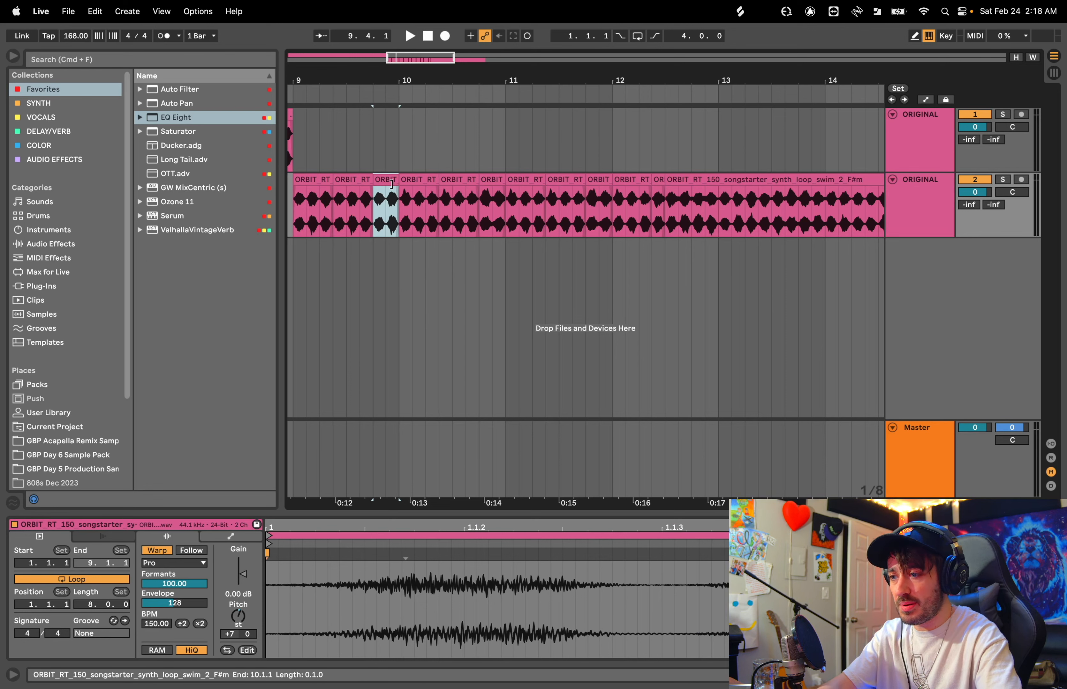
click(320, 183)
key(space)
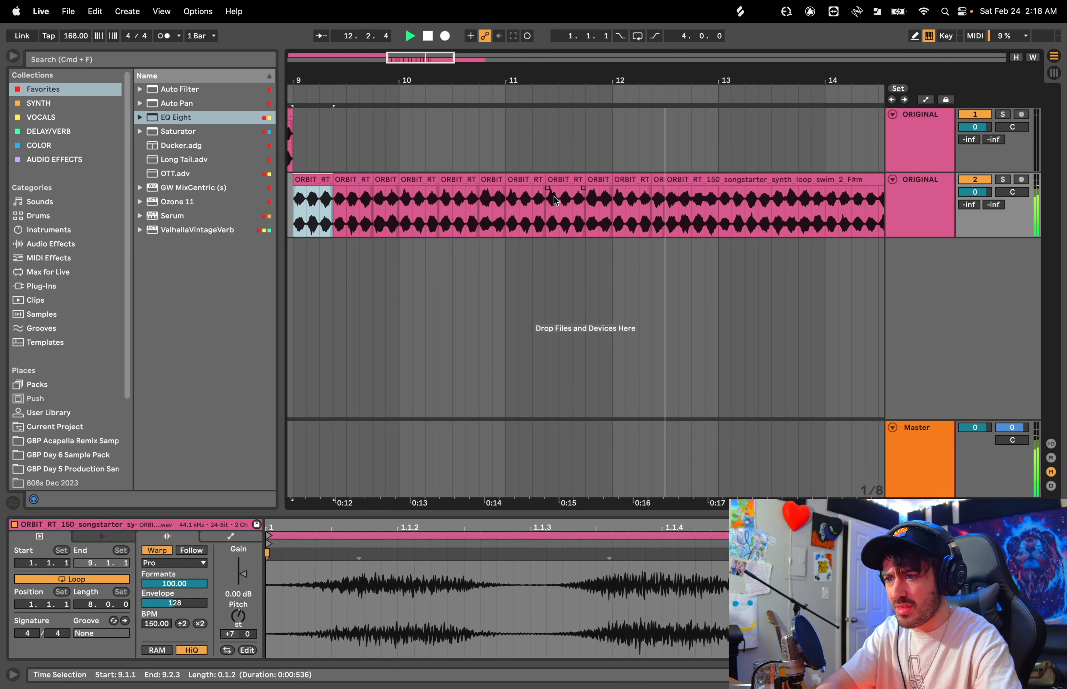
Step: Split the last clip at 13.1.1 and delete the remaining part from 13.1.1 to 17.1.1
click(725, 206)
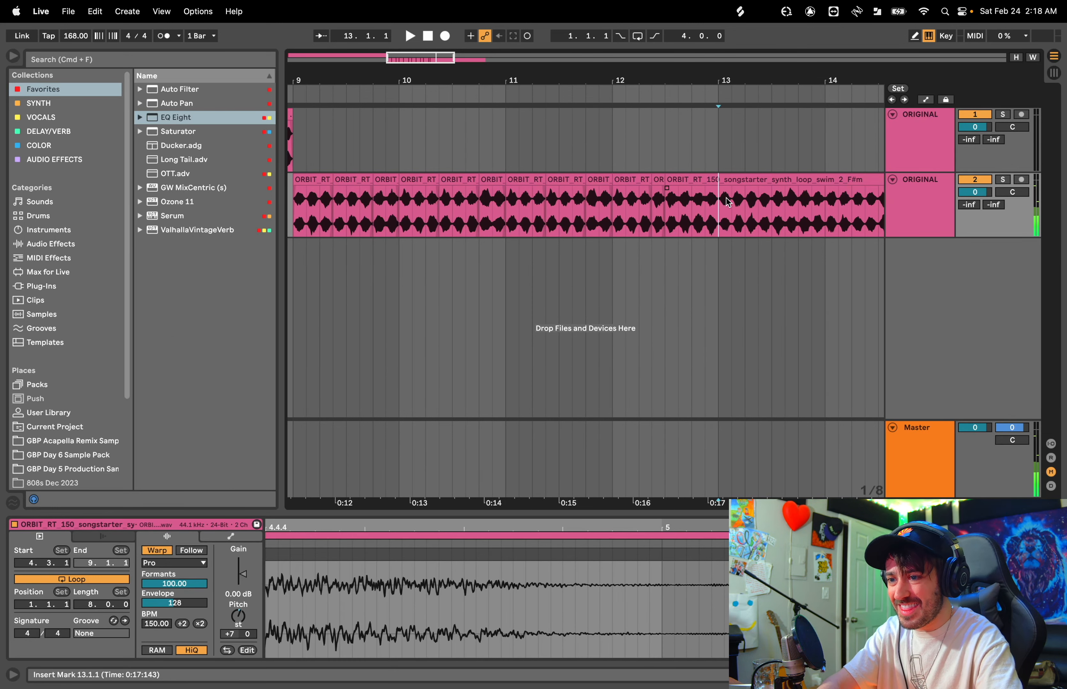
key(super+e)
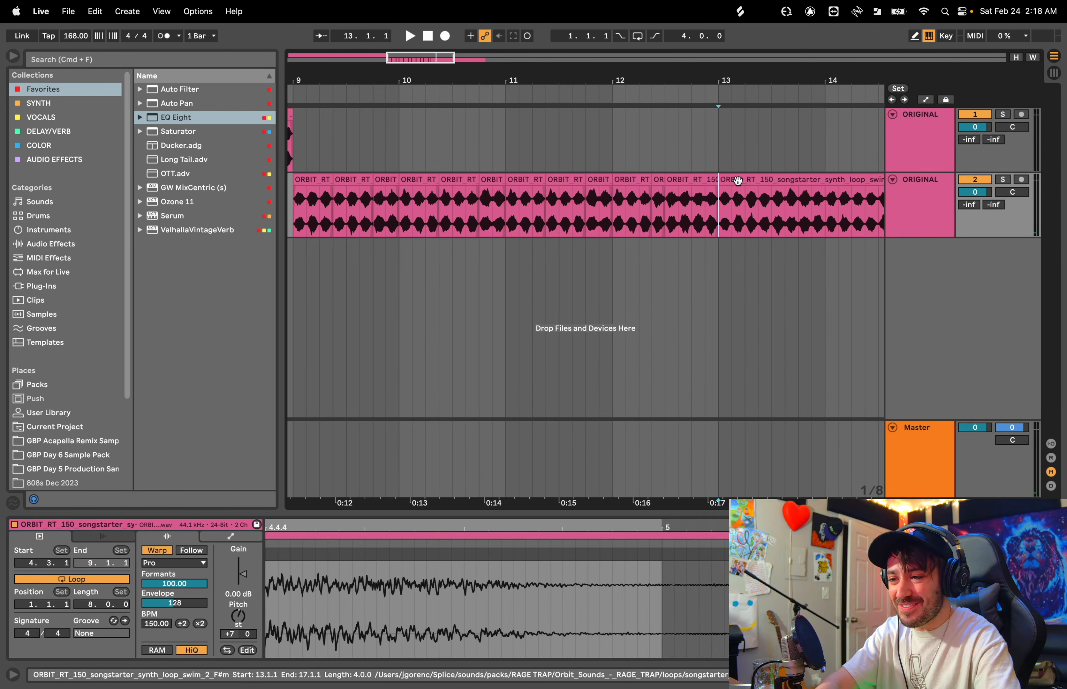
scroll(729, 176, down, 5)
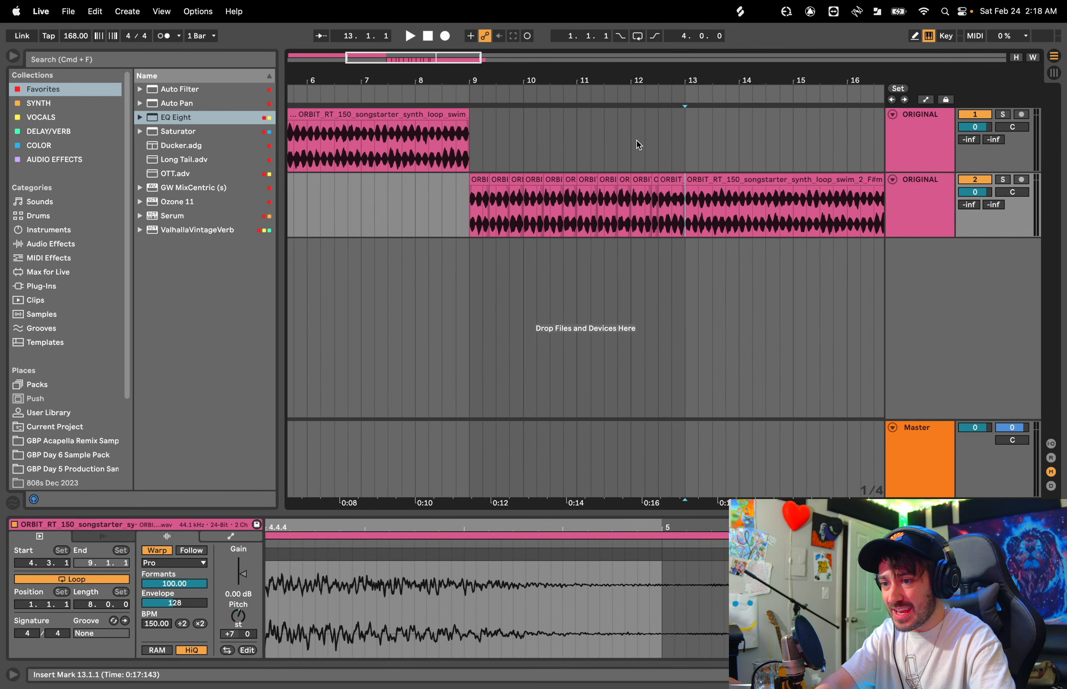
click(729, 180)
key(Delete)
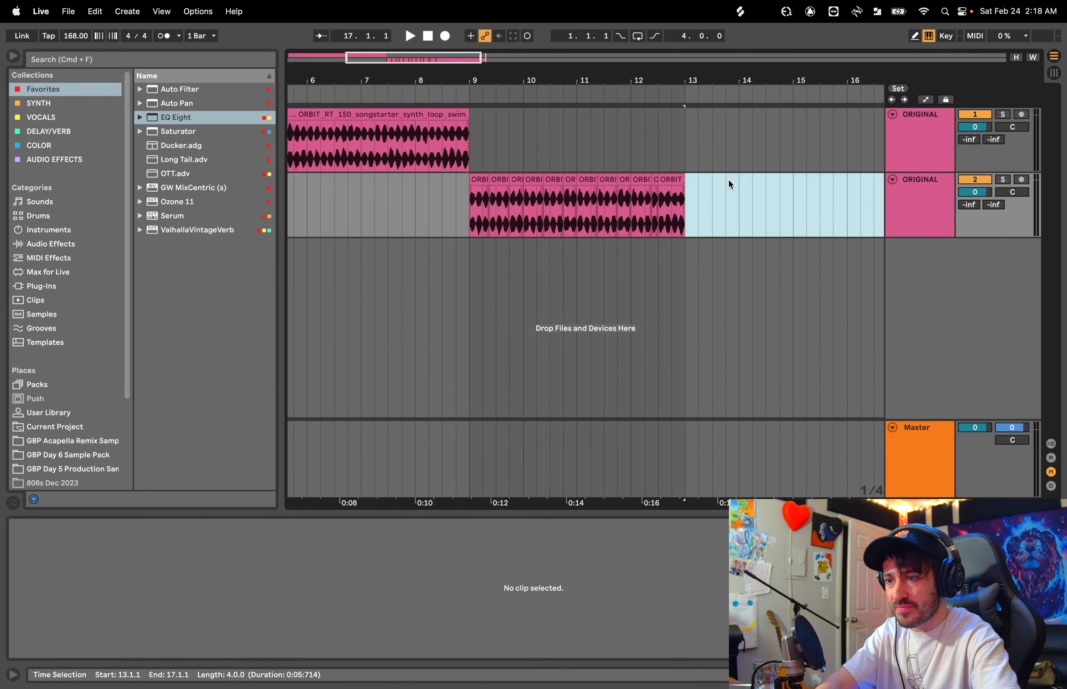
Step: Select all chops from 9.1.1 to 13.1.1, loop the selection and start playback
click(477, 179)
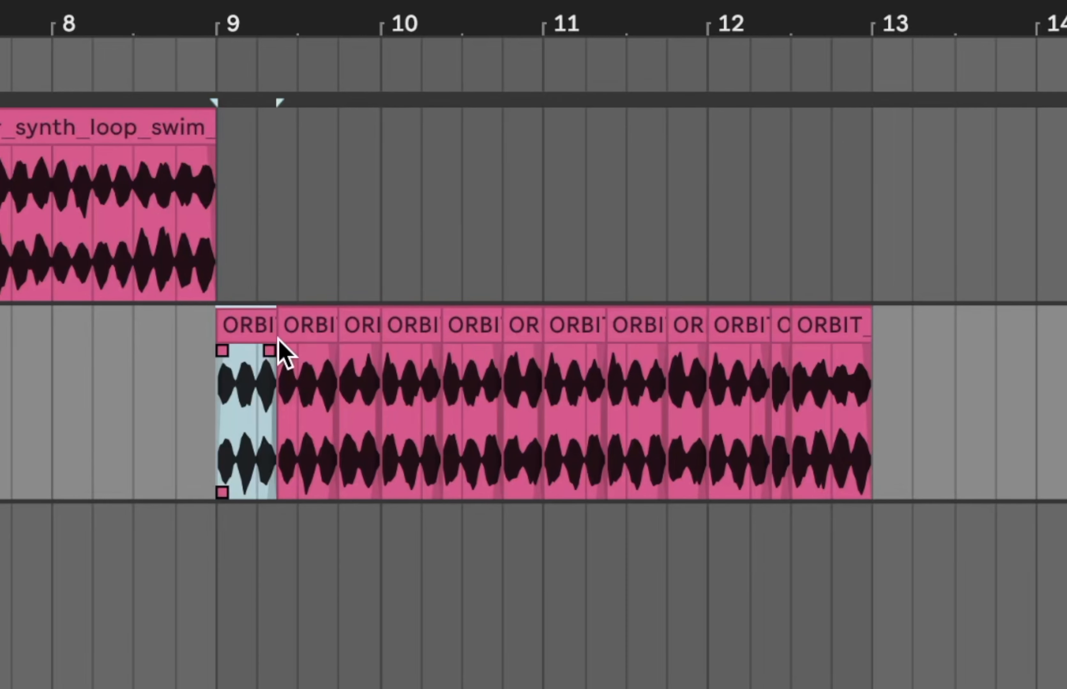
drag(491, 189, 686, 181)
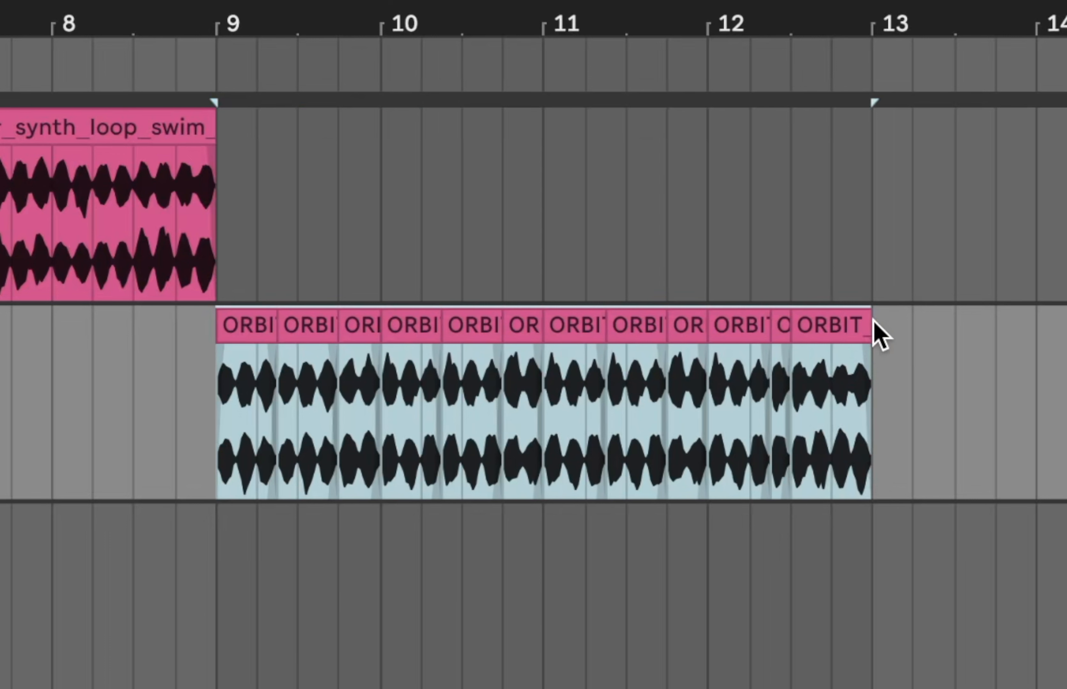
key(super+l)
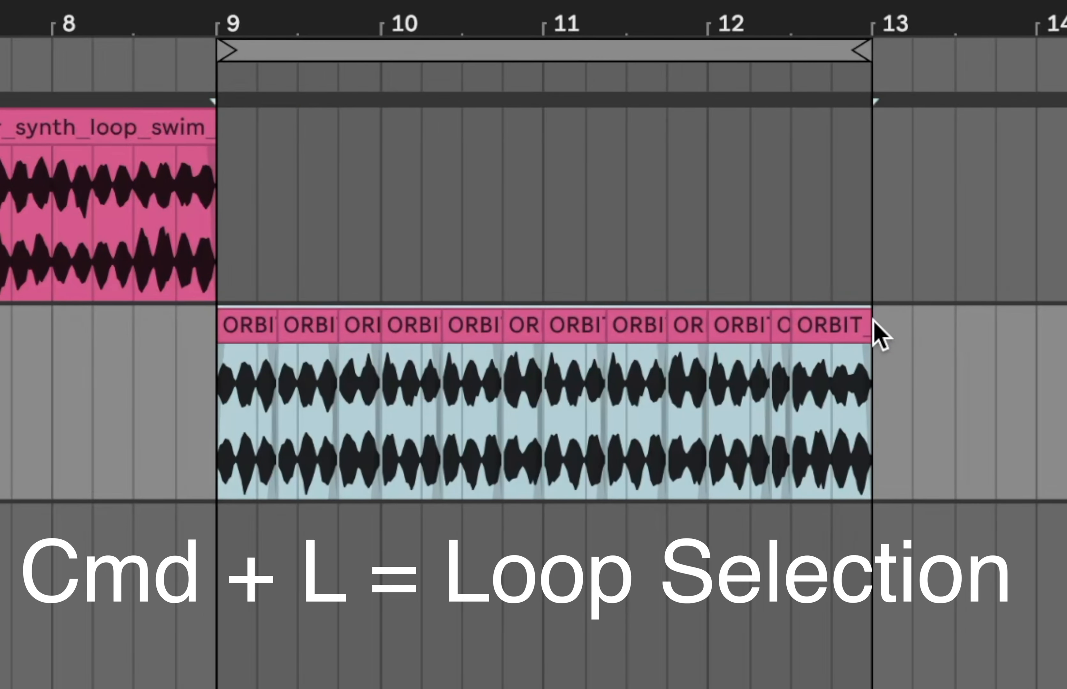
key(space)
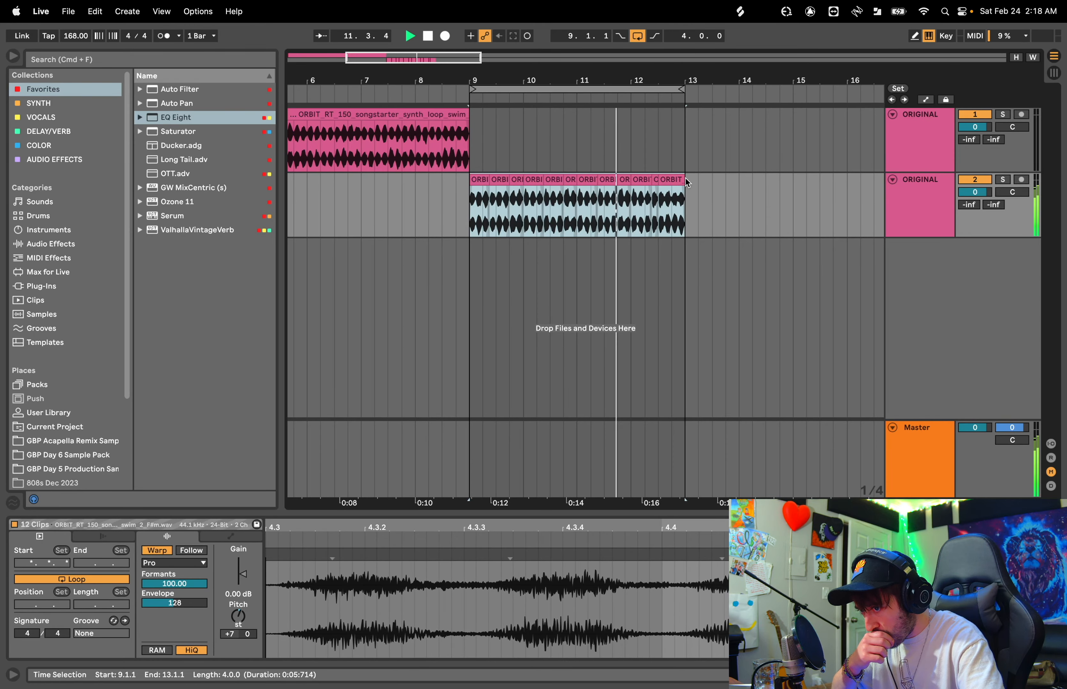
Step: Listen to the looped four-bar chop pattern and select its first clip at 9.1.1
click(487, 191)
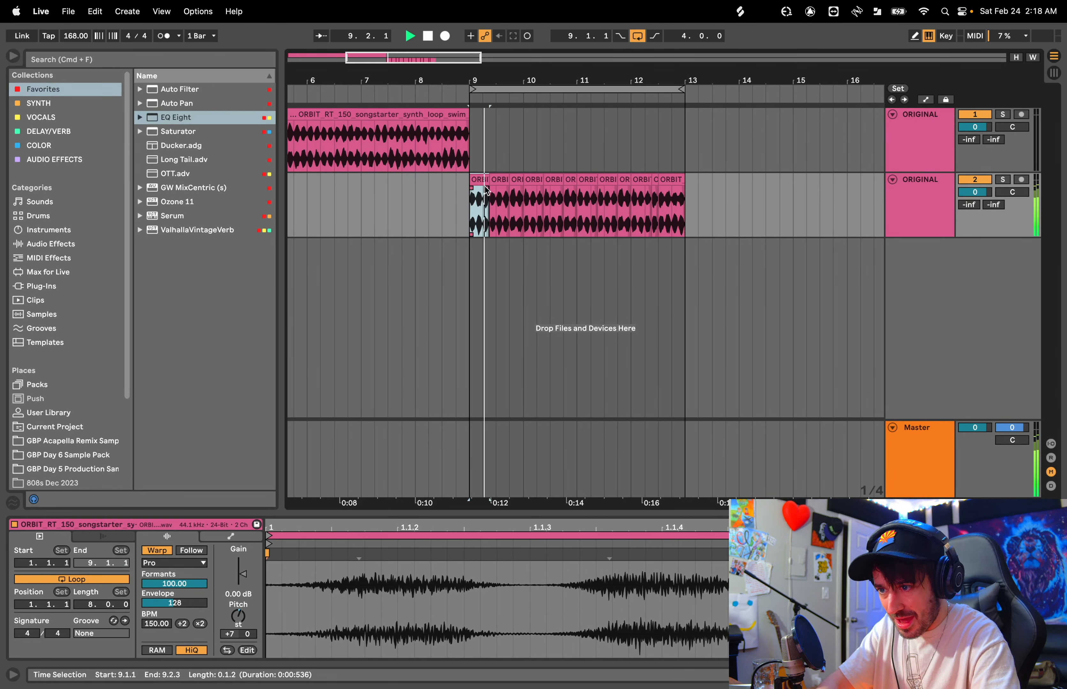
key(super+z)
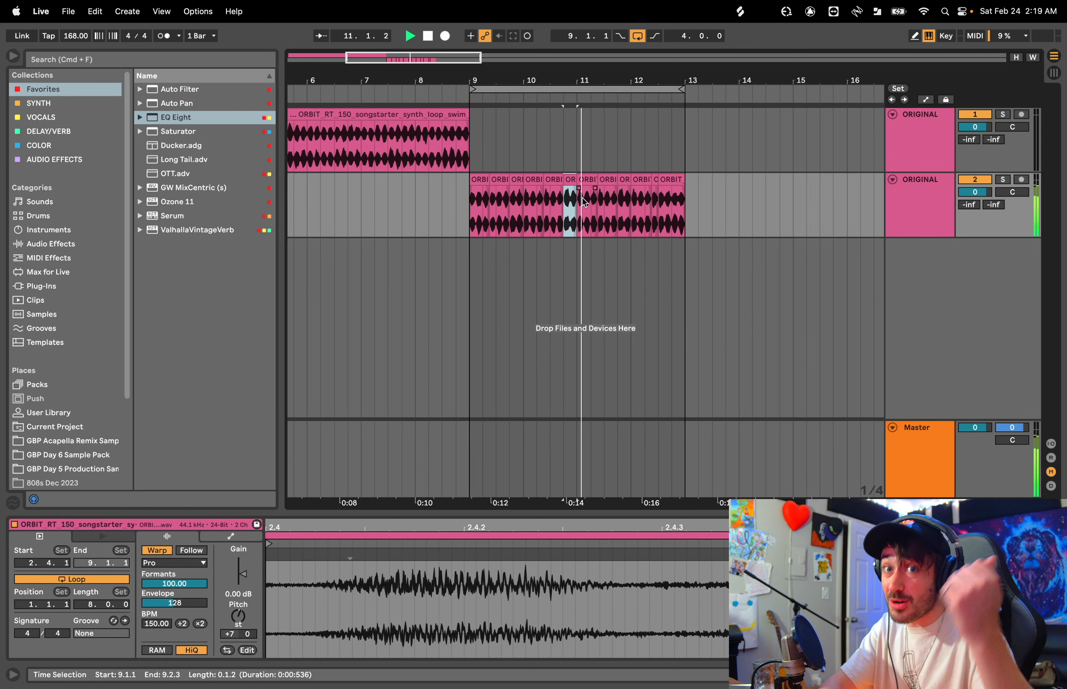
key(space)
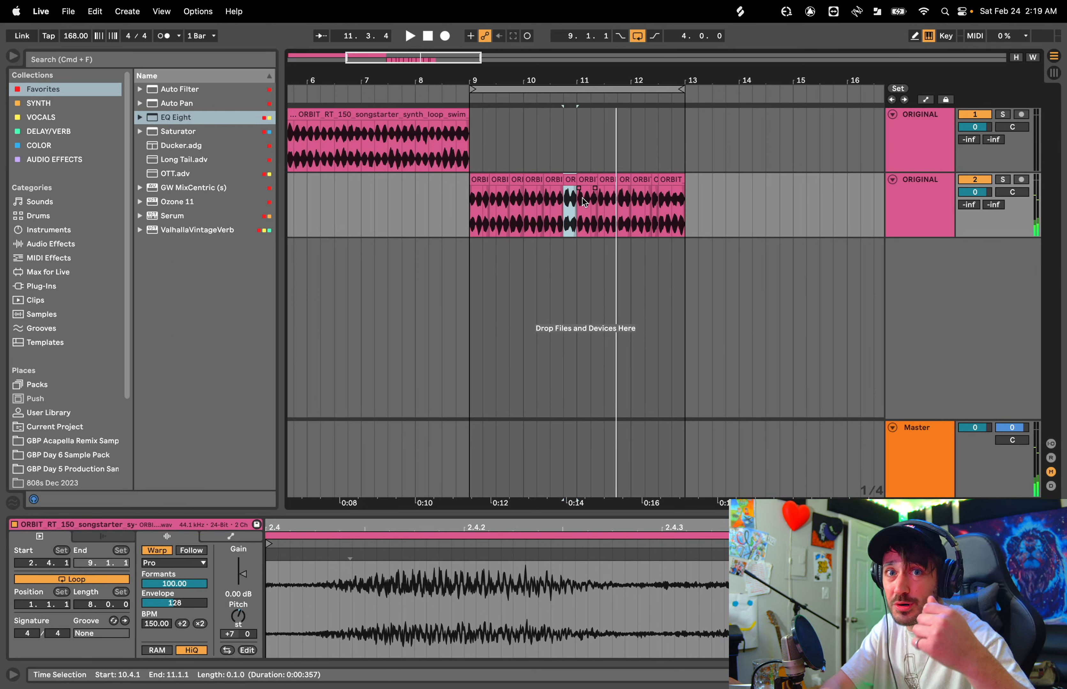
key(space)
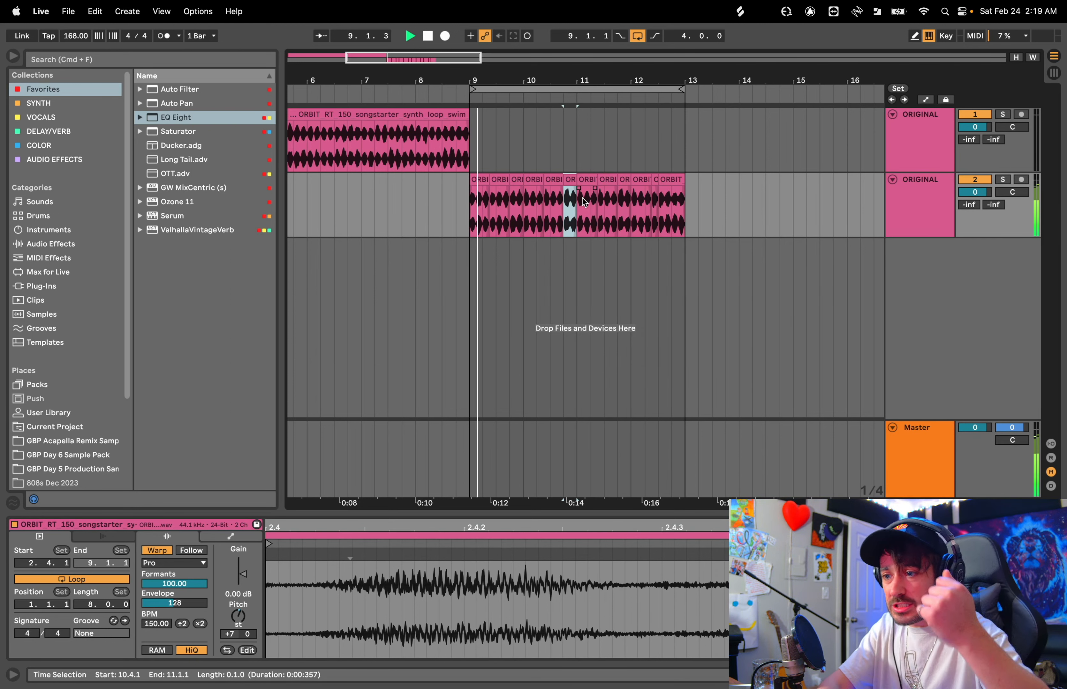
click(482, 179)
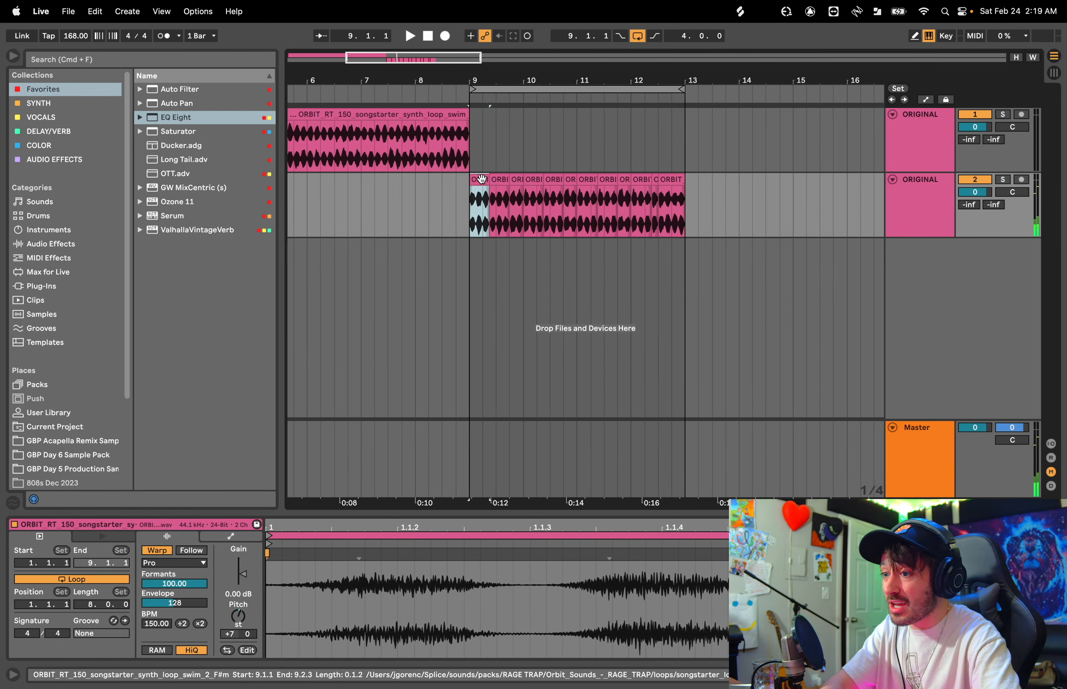
Step: Play the looped chop pattern from 9.1.1 a couple of times to listen to it
key(space)
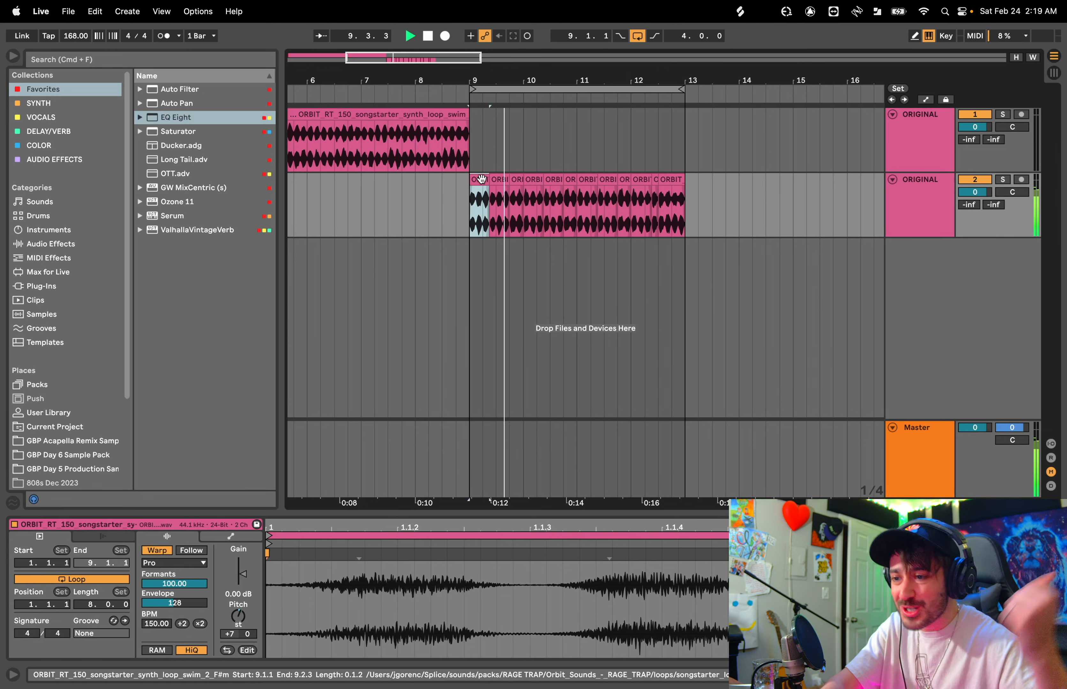
key(space)
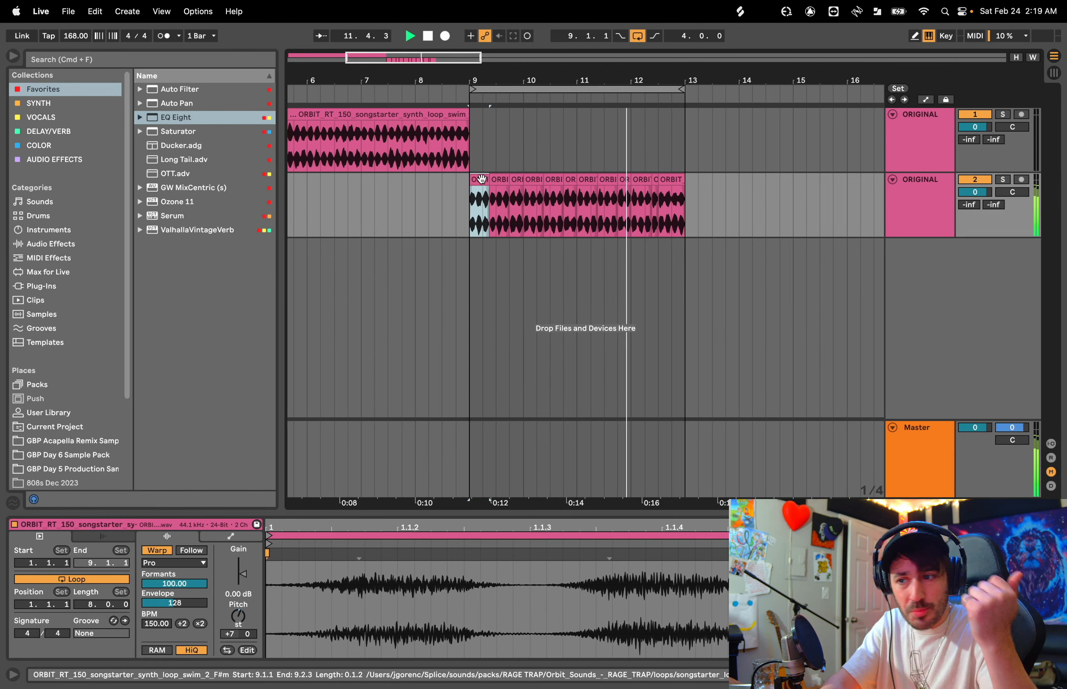
key(space)
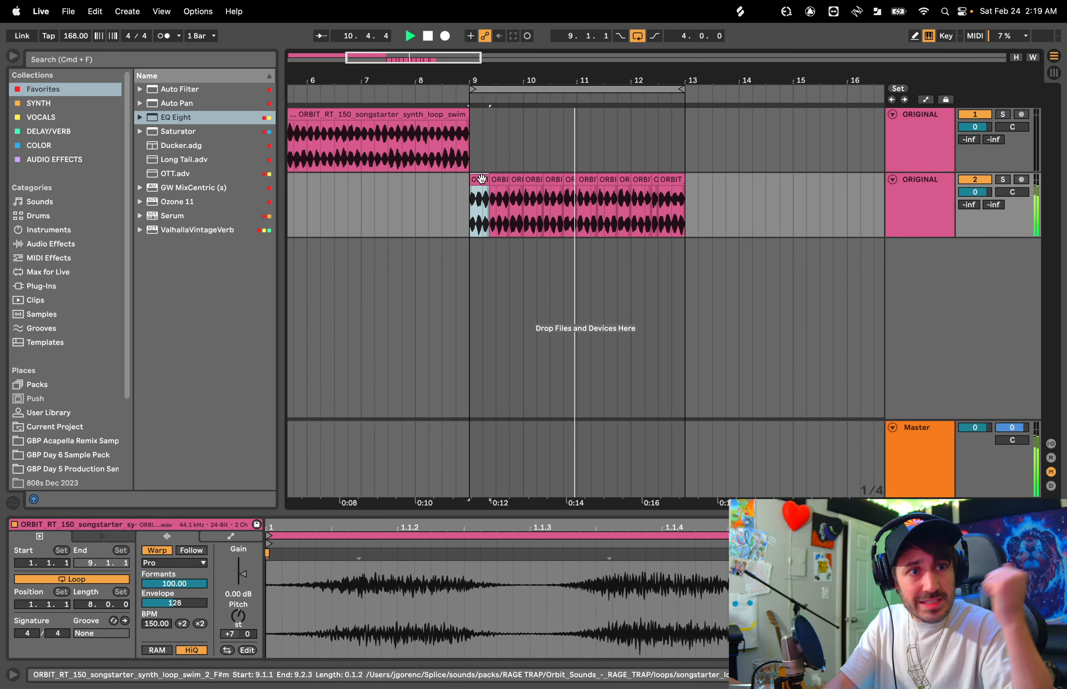
key(space)
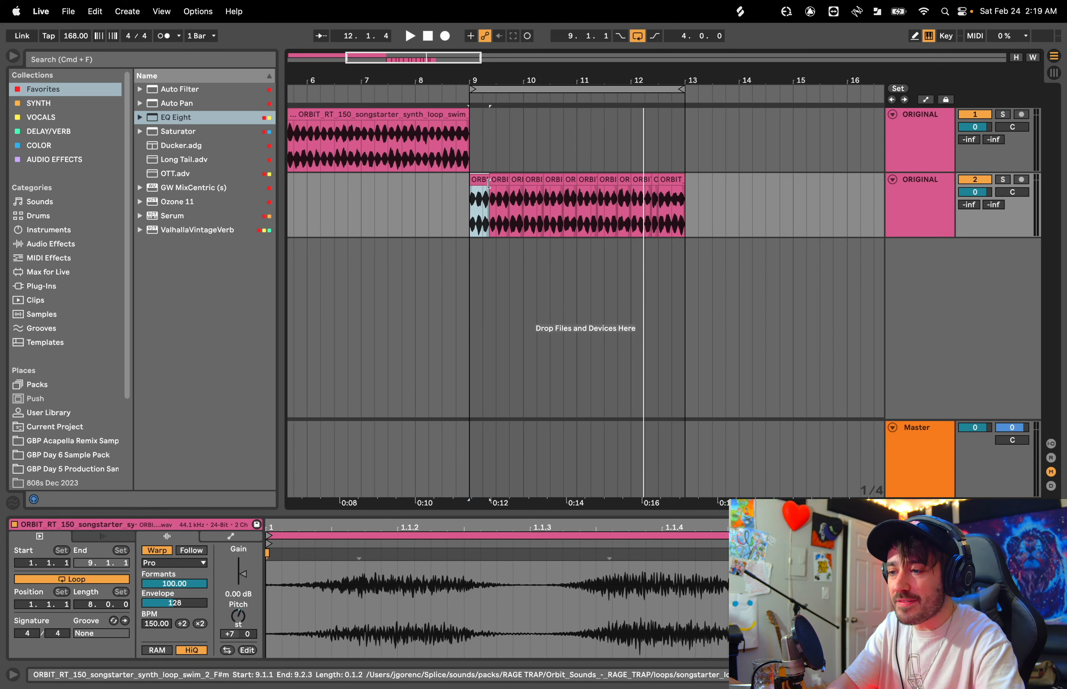
Step: Select all chops from 9.1.1 to 13.1.1 and copy them to a new track below, starting at 13.1.1
shift+click(671, 178)
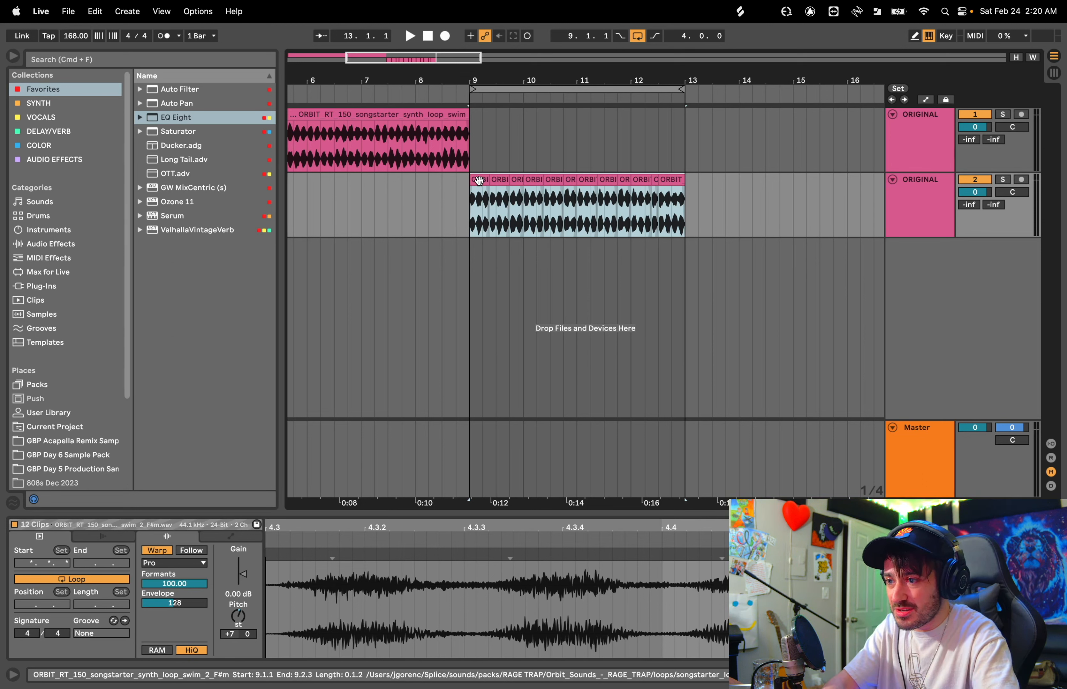
drag(480, 181, 684, 182)
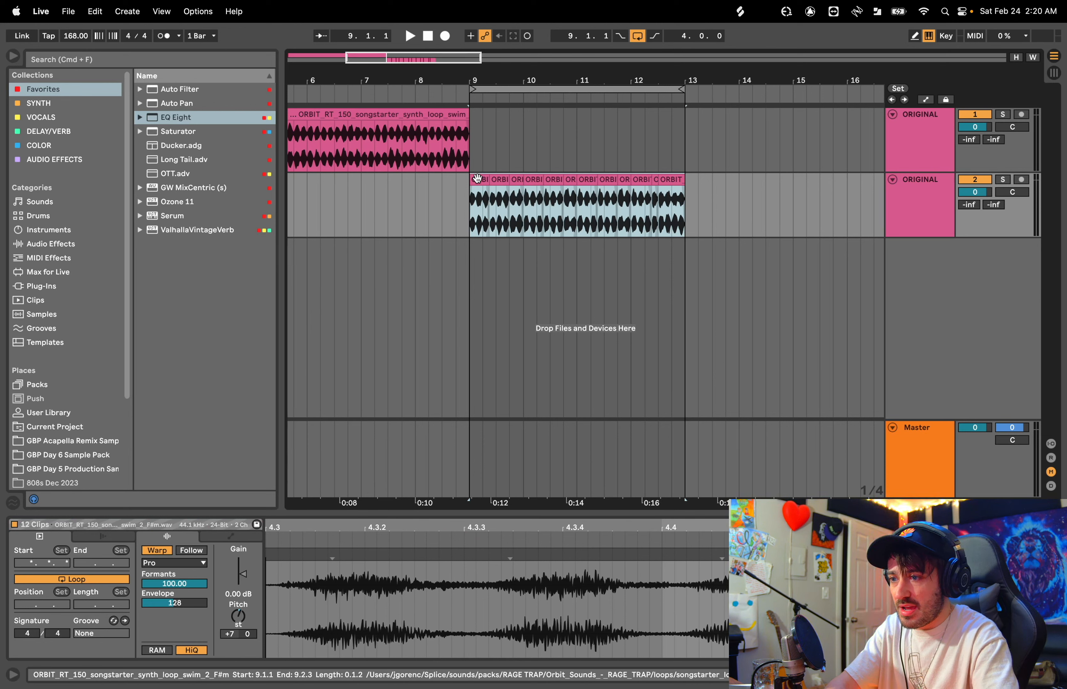
drag(477, 179, 696, 258)
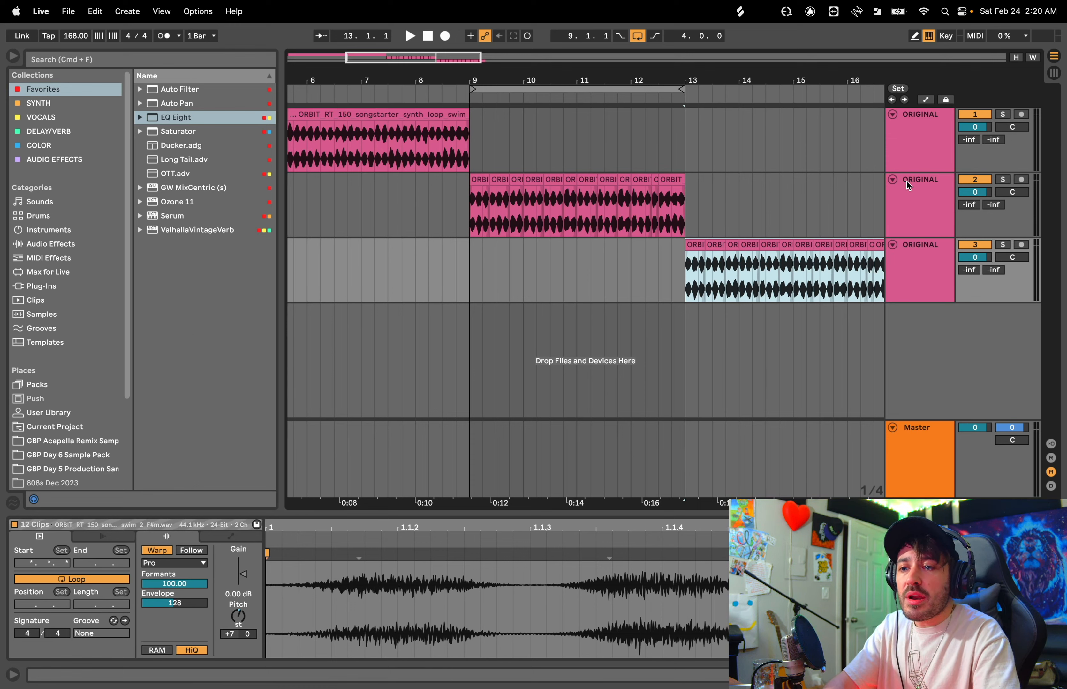
Step: Rename the second track as LOOP 1 and the third track as LOOP 2
click(913, 189)
key(super+r)
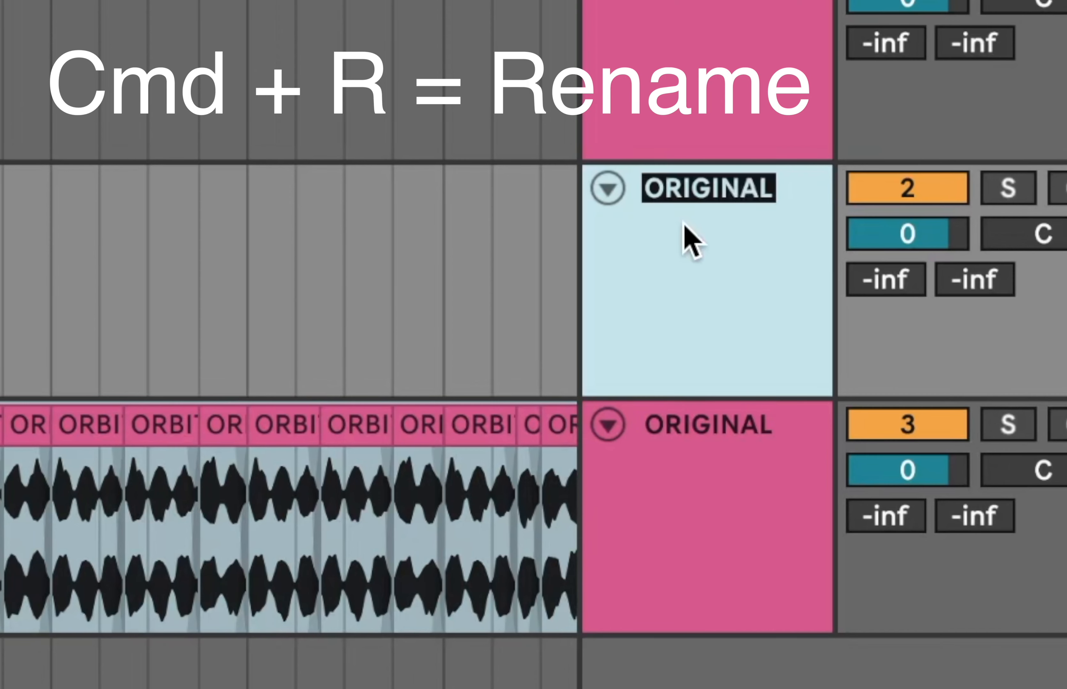
text(LOOP)
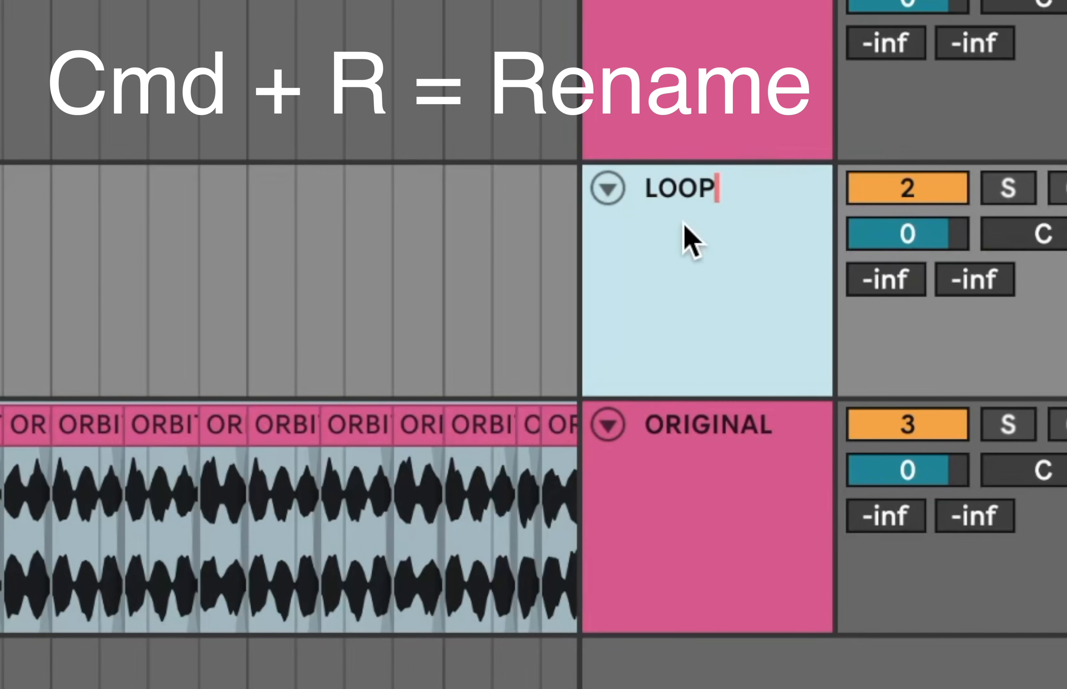
text( 1)
click(715, 471)
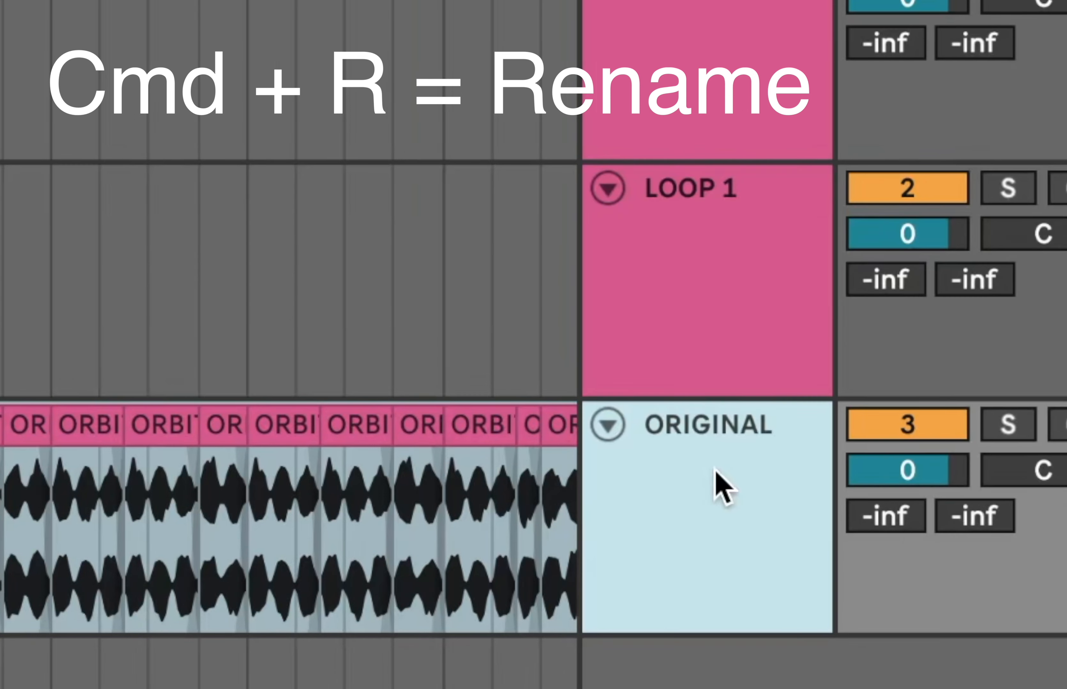
key(super+r)
text(LOOP 2)
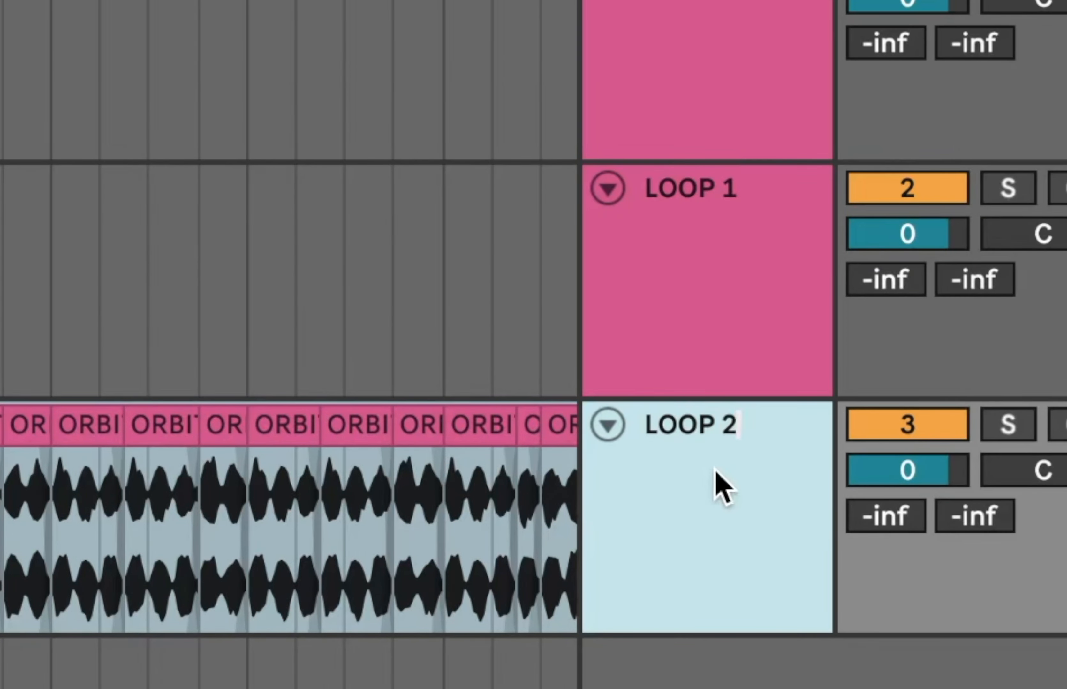
key(Return)
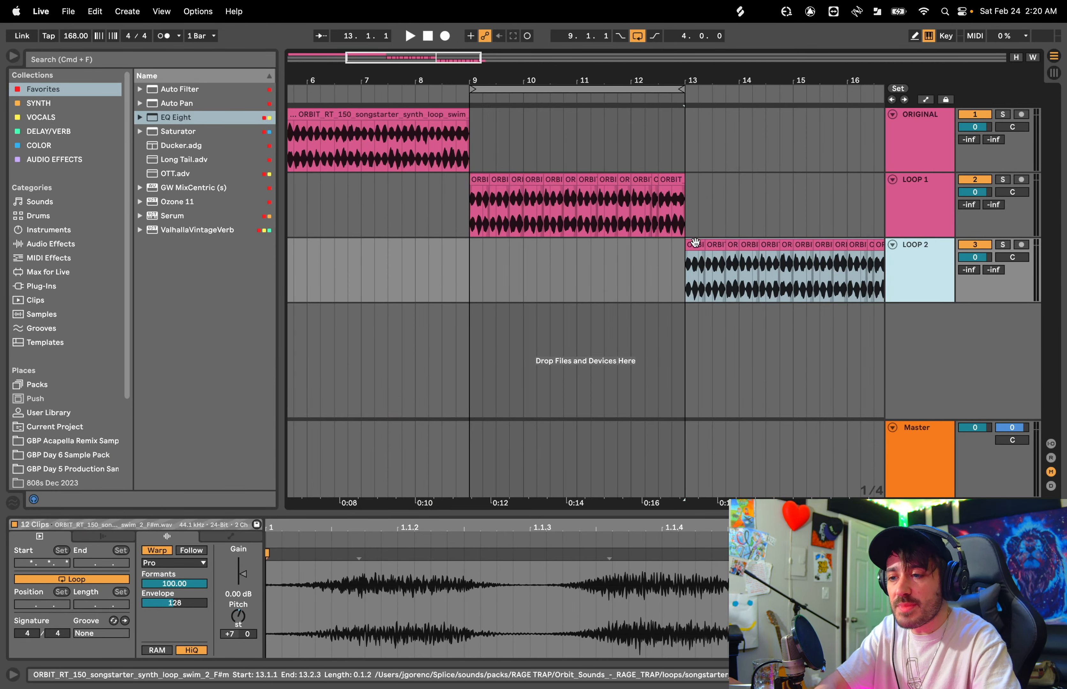
Step: Select the first copied clip at 13.1.1 on LOOP 2 and play from there briefly
click(694, 244)
scroll(694, 244, right, 3)
key(space)
key(space)
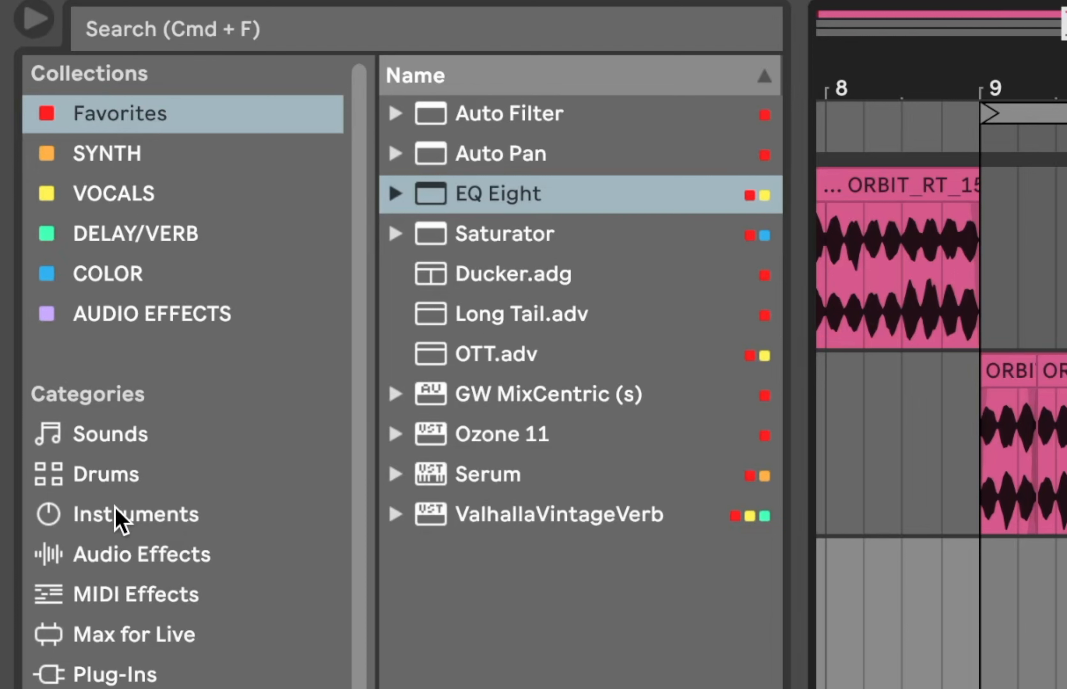
Step: Locate Auto Filter in the EQ & Filters folder of the audio effects
click(130, 565)
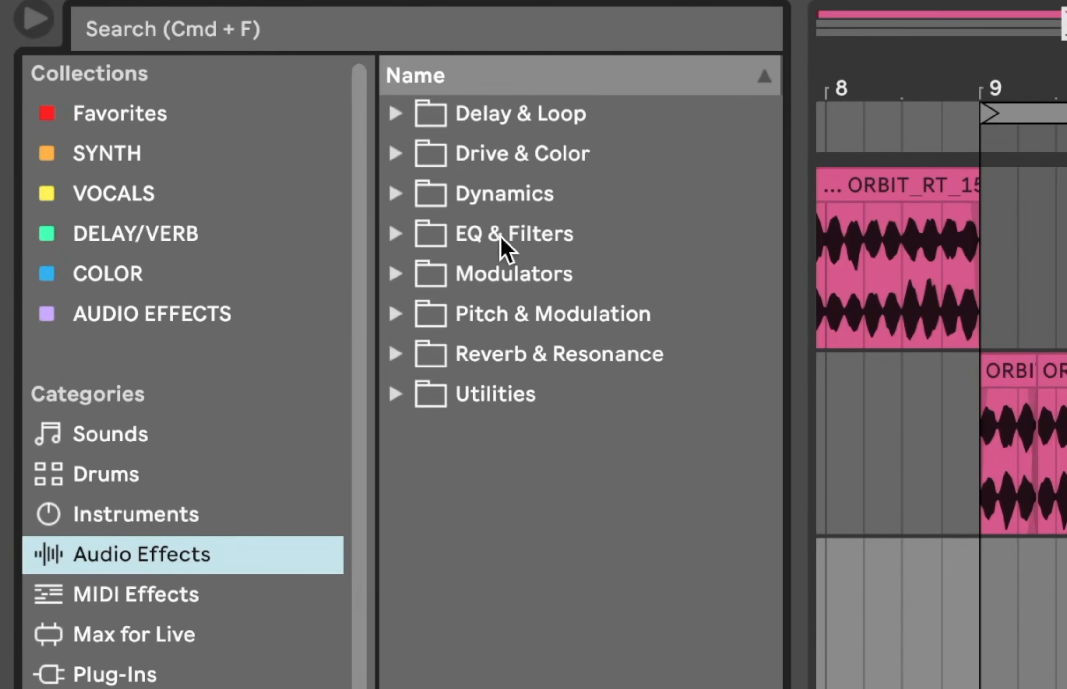
click(395, 233)
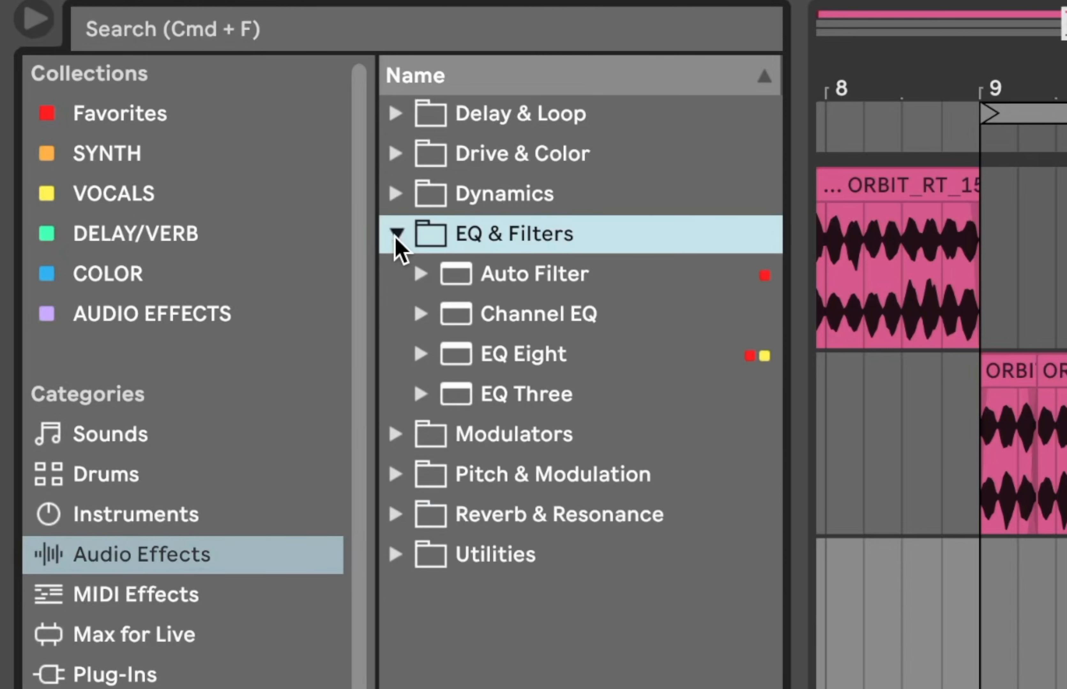
click(542, 280)
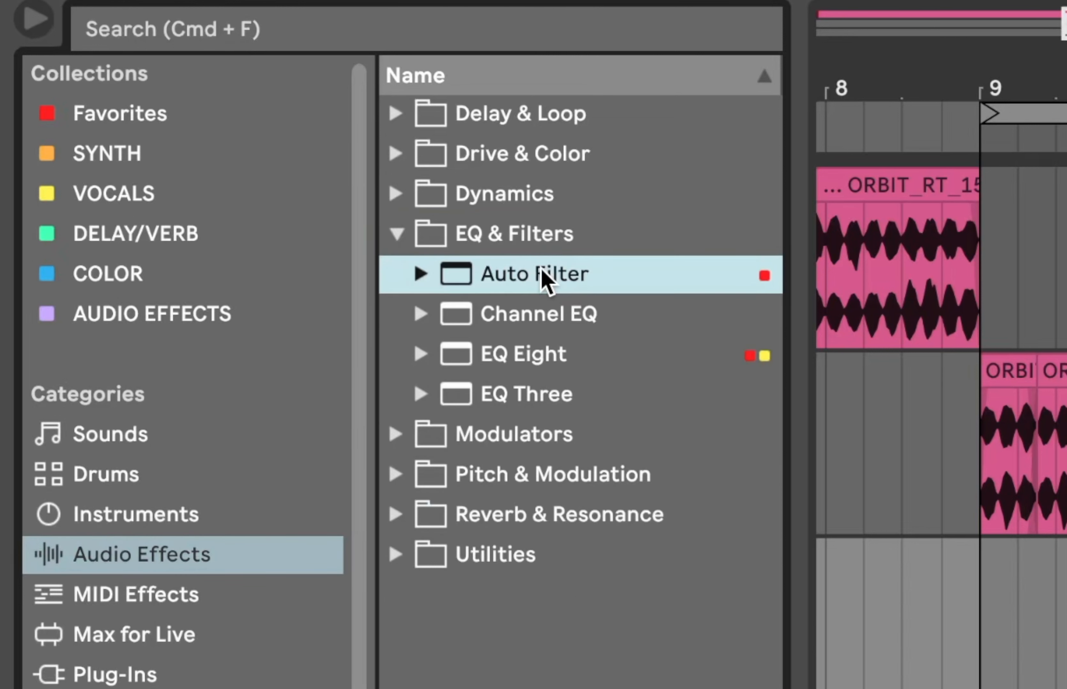
drag(562, 280, 143, 113)
Step: Show the Favorites collection and briefly view the editing options for the browser collections
click(143, 113)
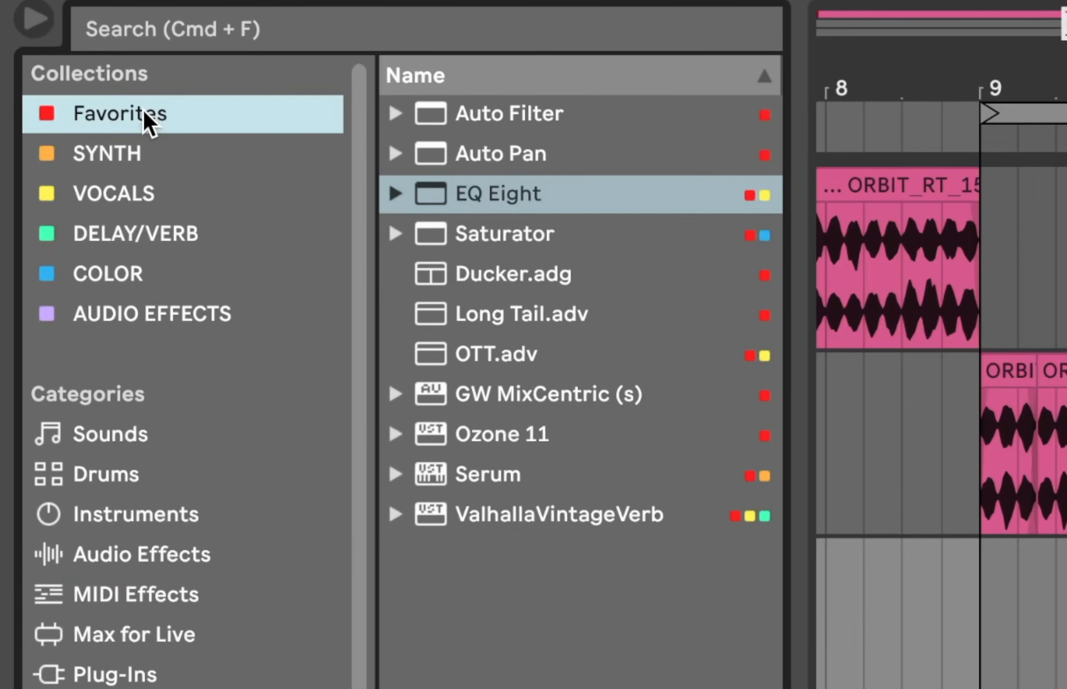
mouse_move(269, 63)
click(300, 77)
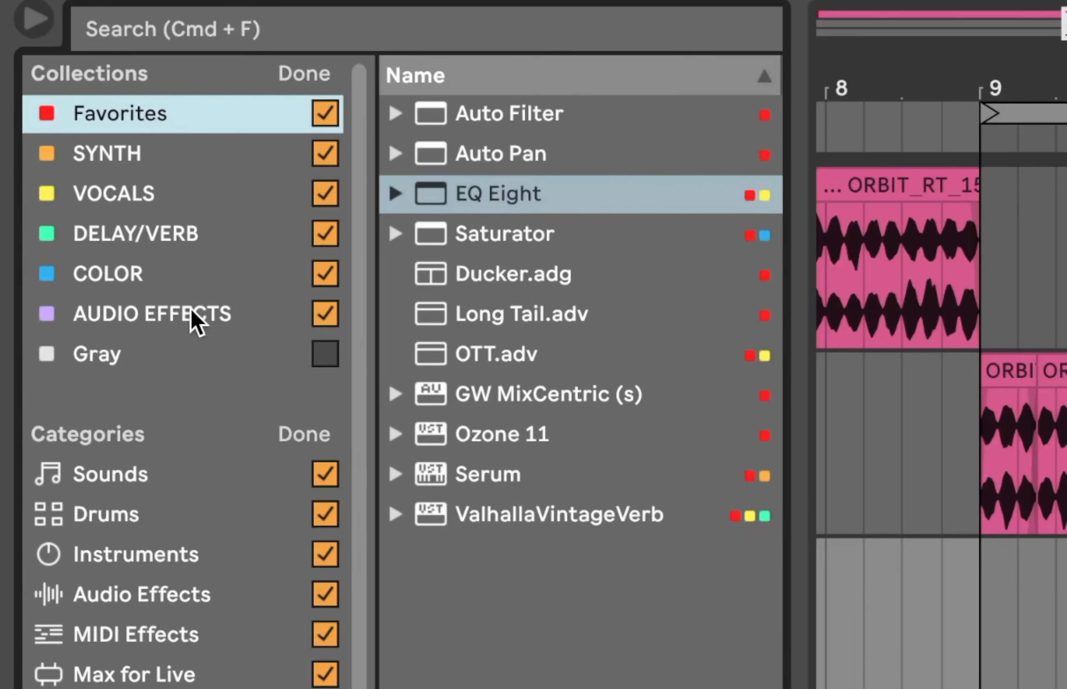
click(309, 74)
right_click(141, 114)
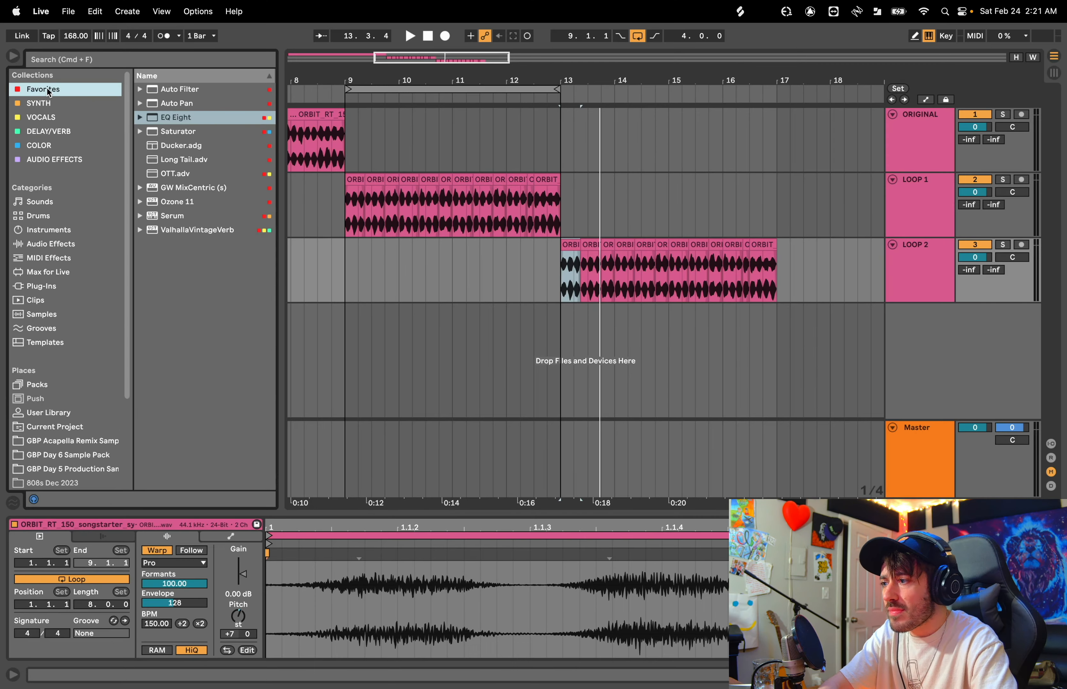
Step: Add Auto Filter to LOOP 2 and set its low-pass to about 844 Hz with 33 % resonance
click(175, 89)
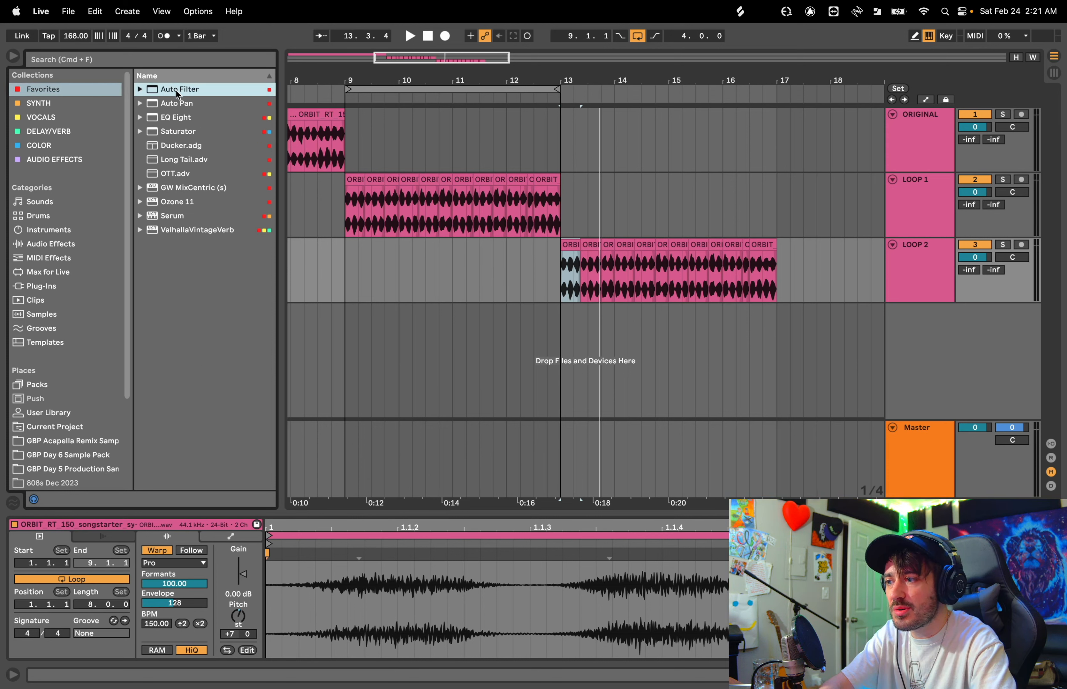
drag(178, 92, 629, 271)
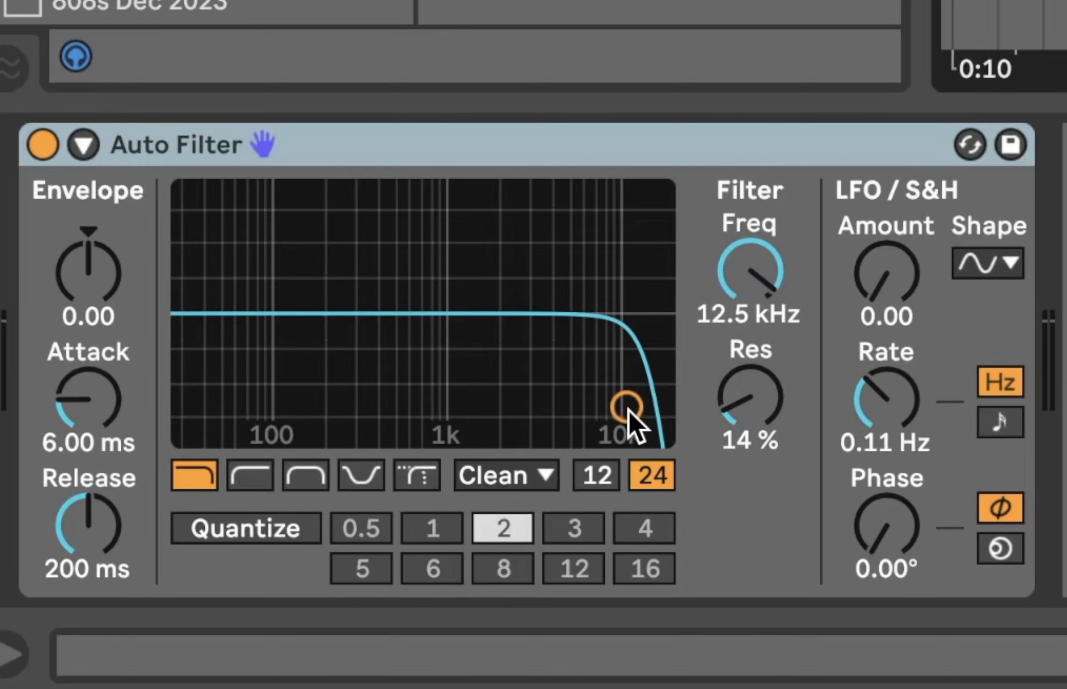
key(super+z)
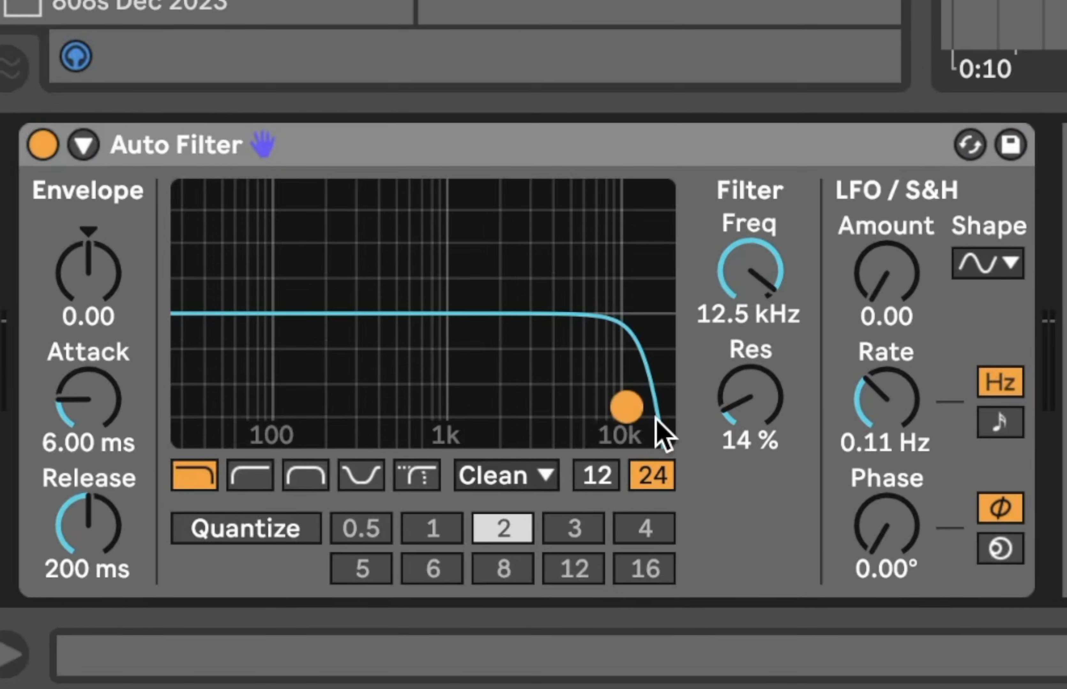
drag(626, 407, 434, 369)
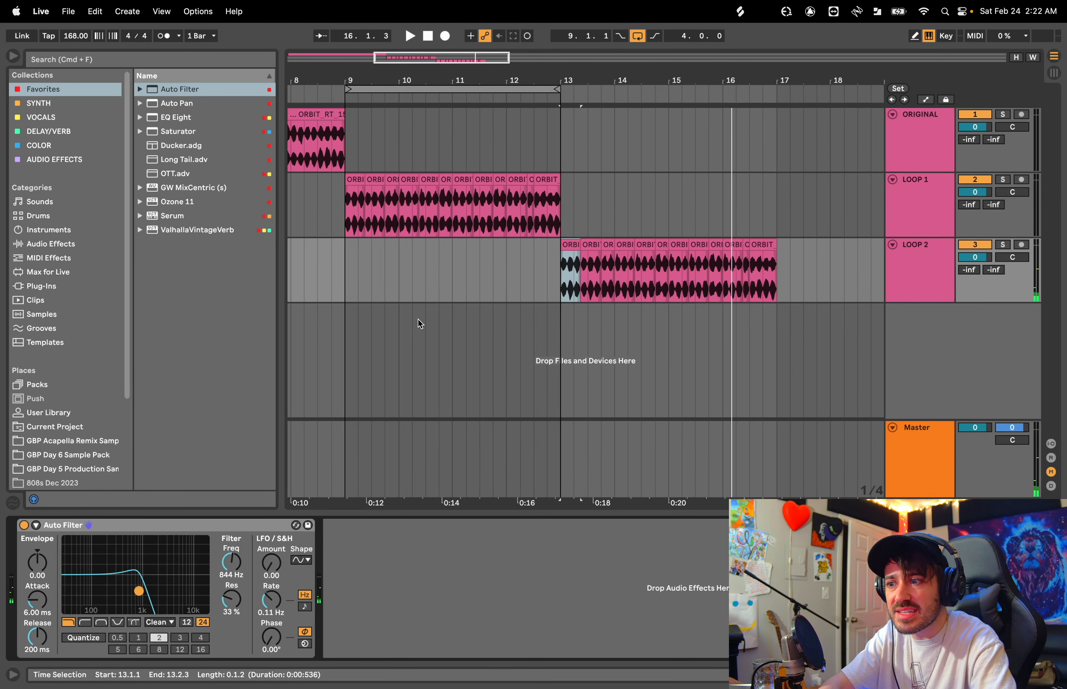
Step: Extend the loop region to 17.1.1 and compare playback of LOOP 1 from 9.1.1 with filtered LOOP 2 from 13.1.1
drag(559, 89, 774, 141)
click(348, 210)
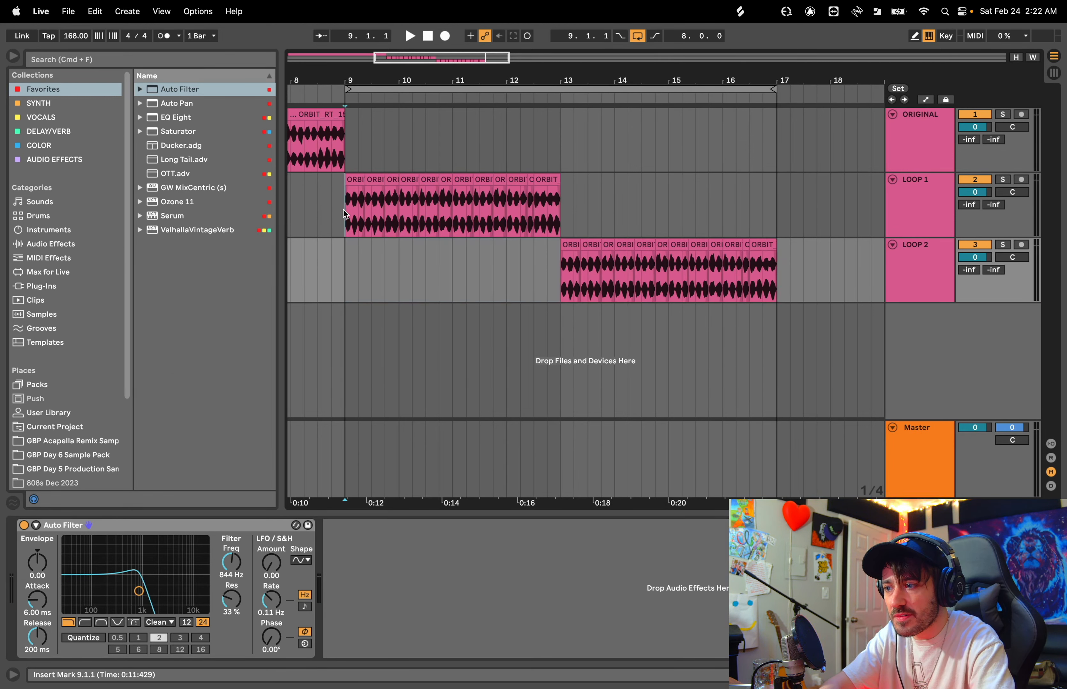
key(space)
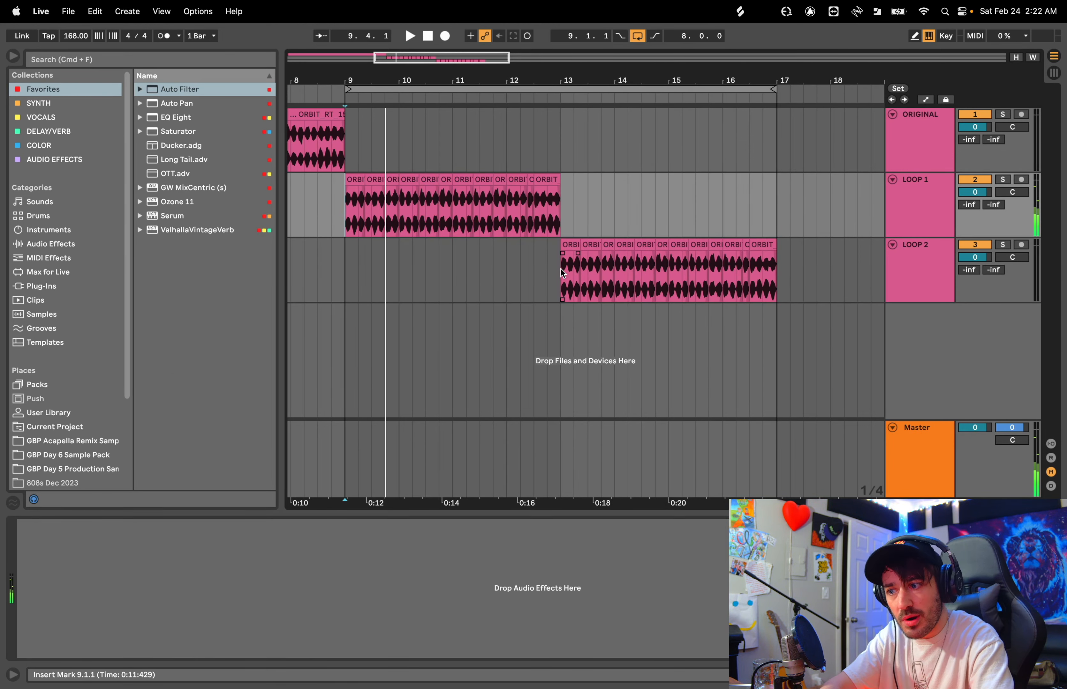
click(563, 273)
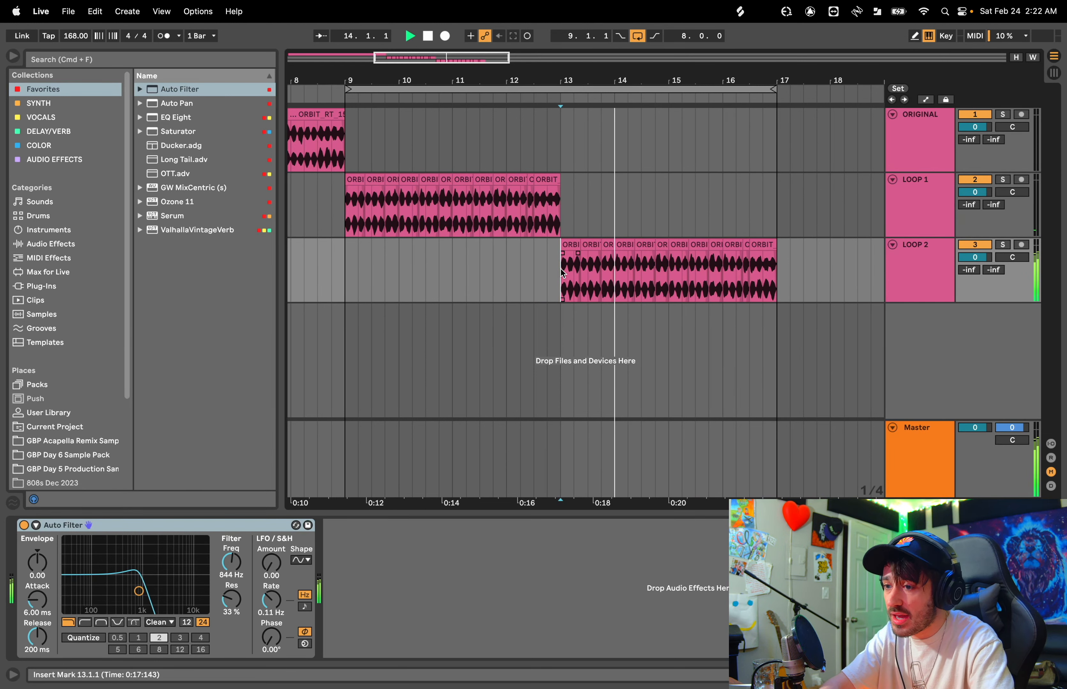
key(space)
Step: Select all LOOP 2 chops from 13.1.1 to 17.1.1 and set their pitch transposition to -5 st
click(571, 245)
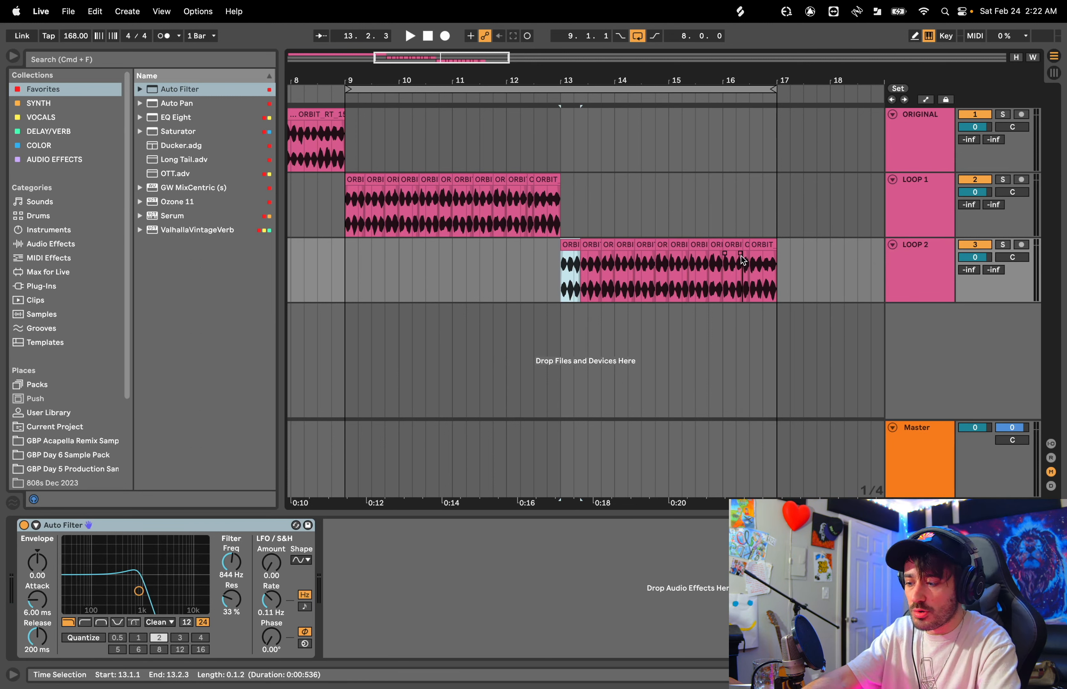
shift+click(765, 244)
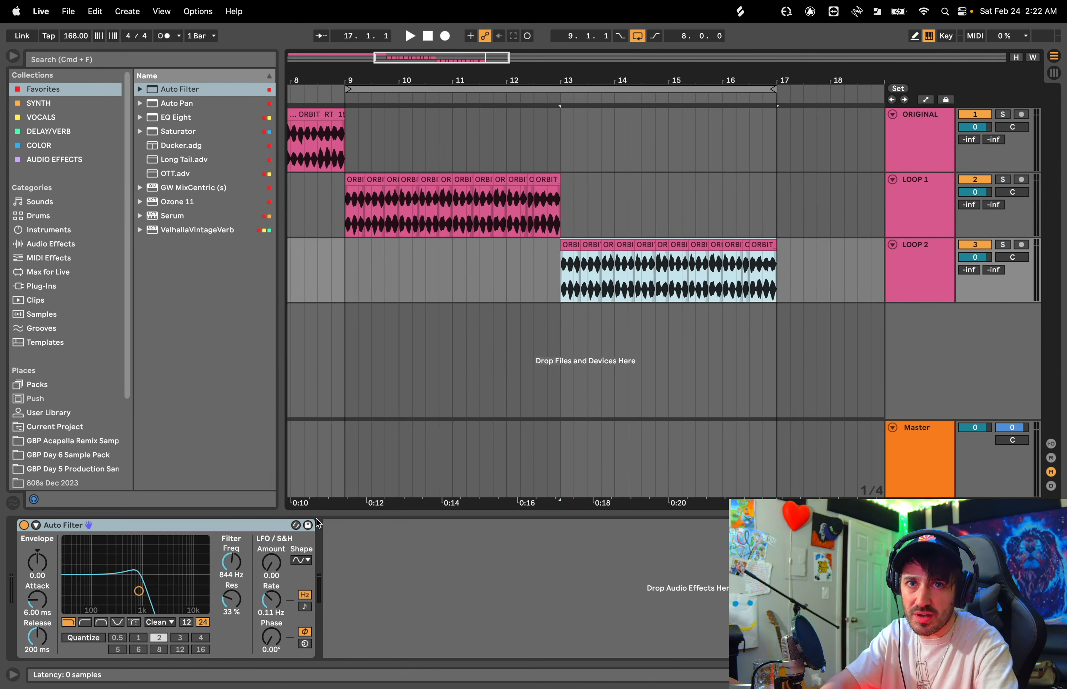
click(568, 246)
double_click(569, 246)
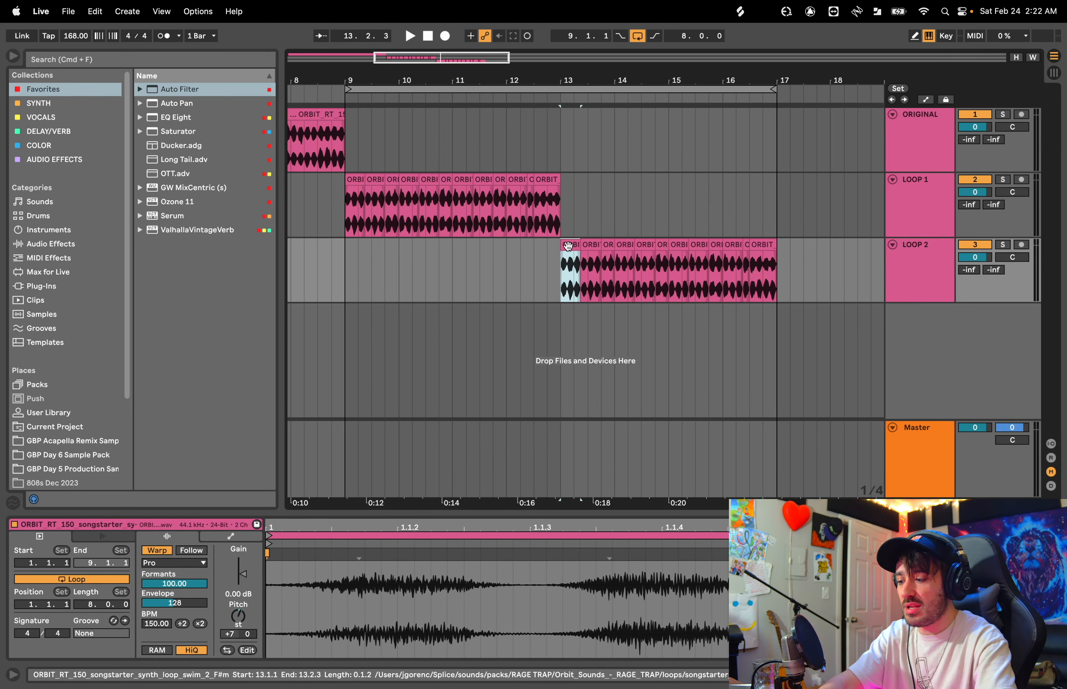
shift+click(766, 244)
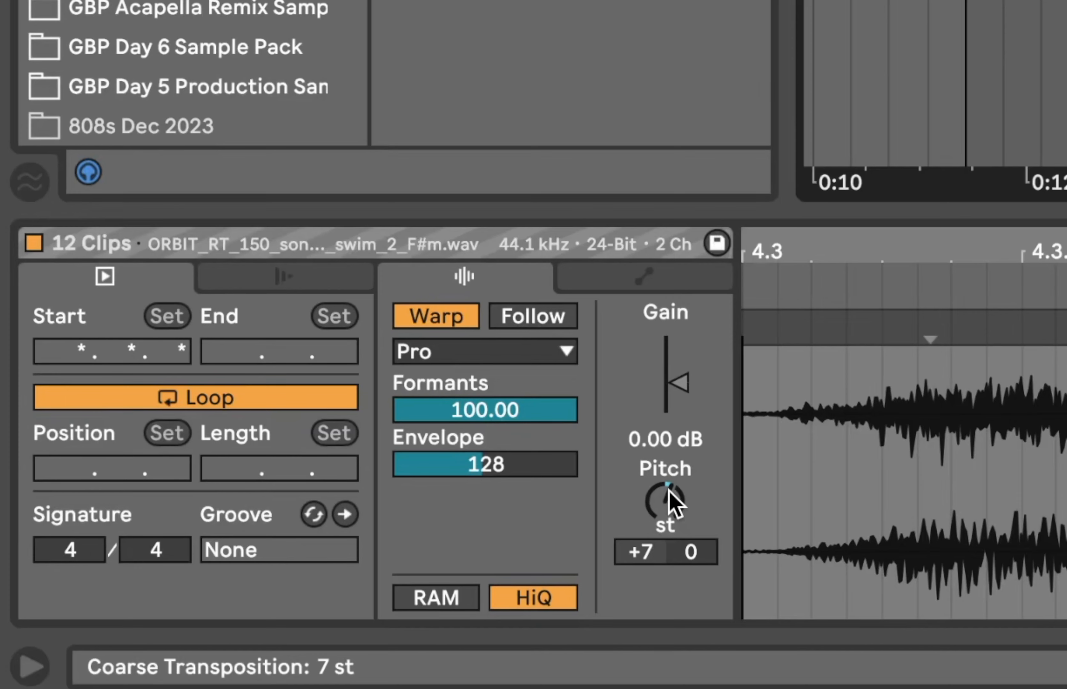
drag(673, 503, 673, 538)
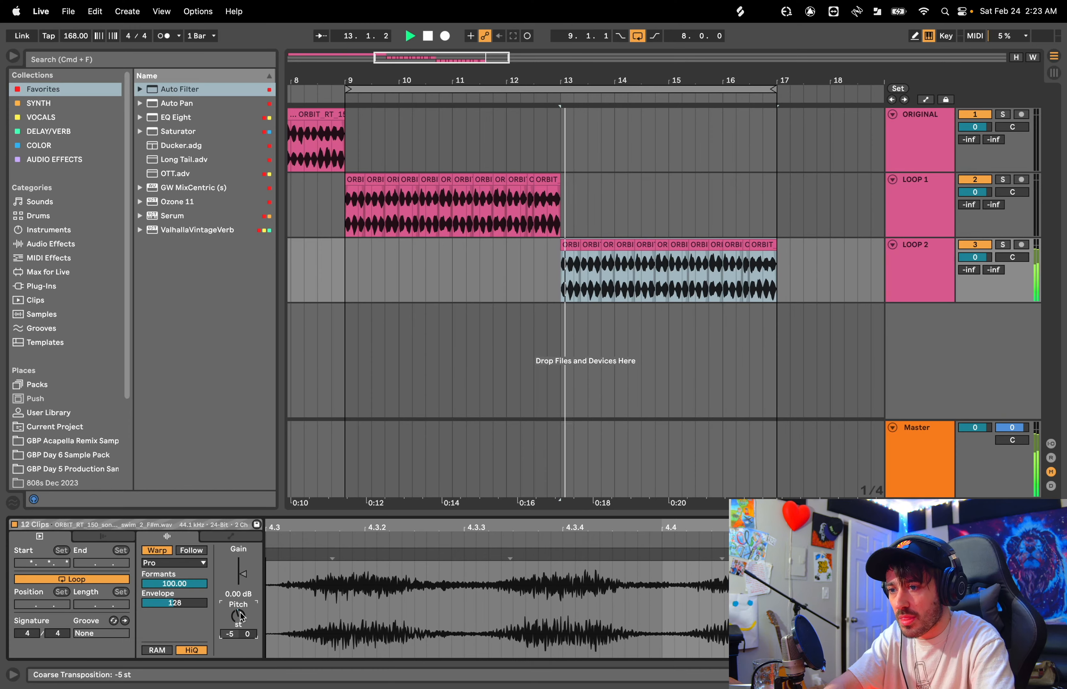
Step: Play the transposed LOOP 2 chops from 13.1.1 and select the LOOP 2 track
click(570, 248)
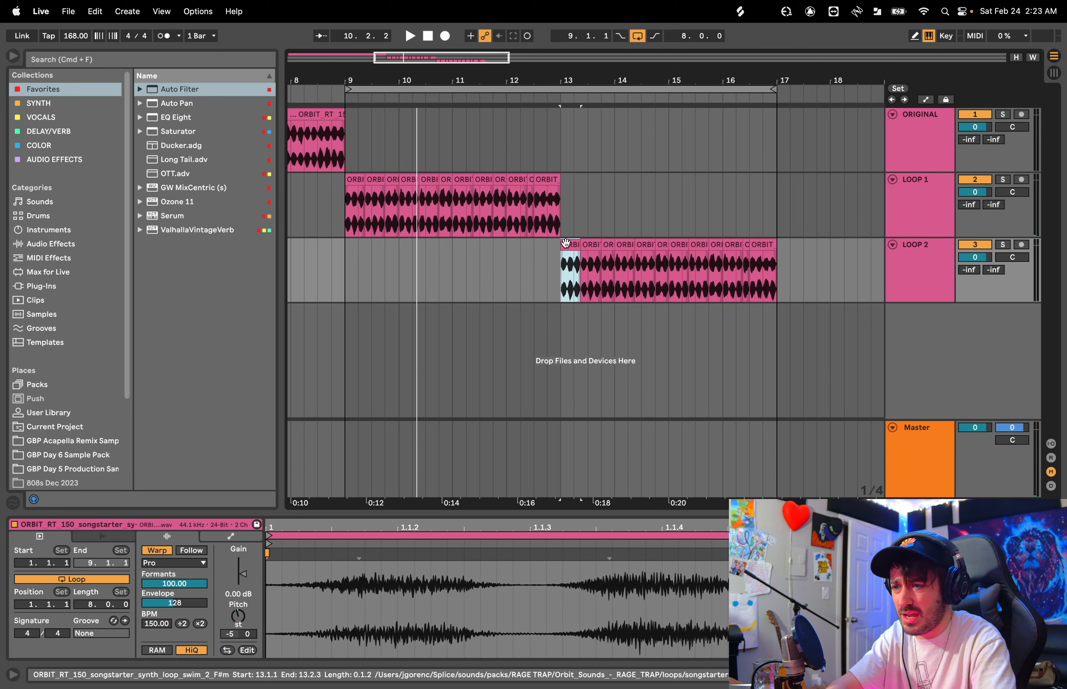
key(space)
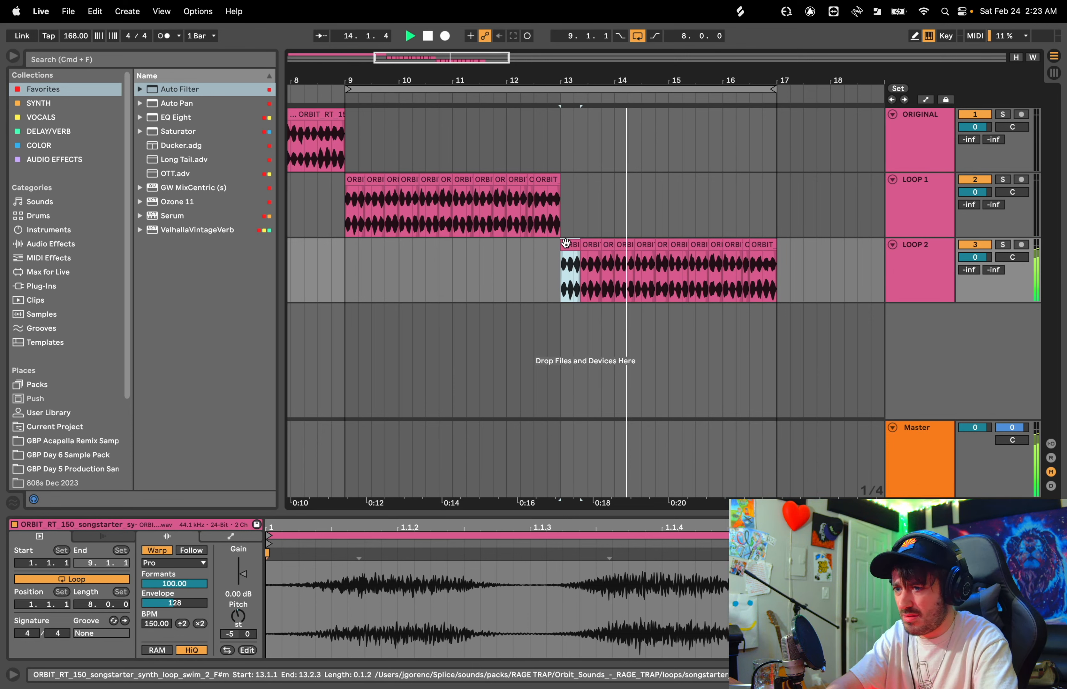
key(space)
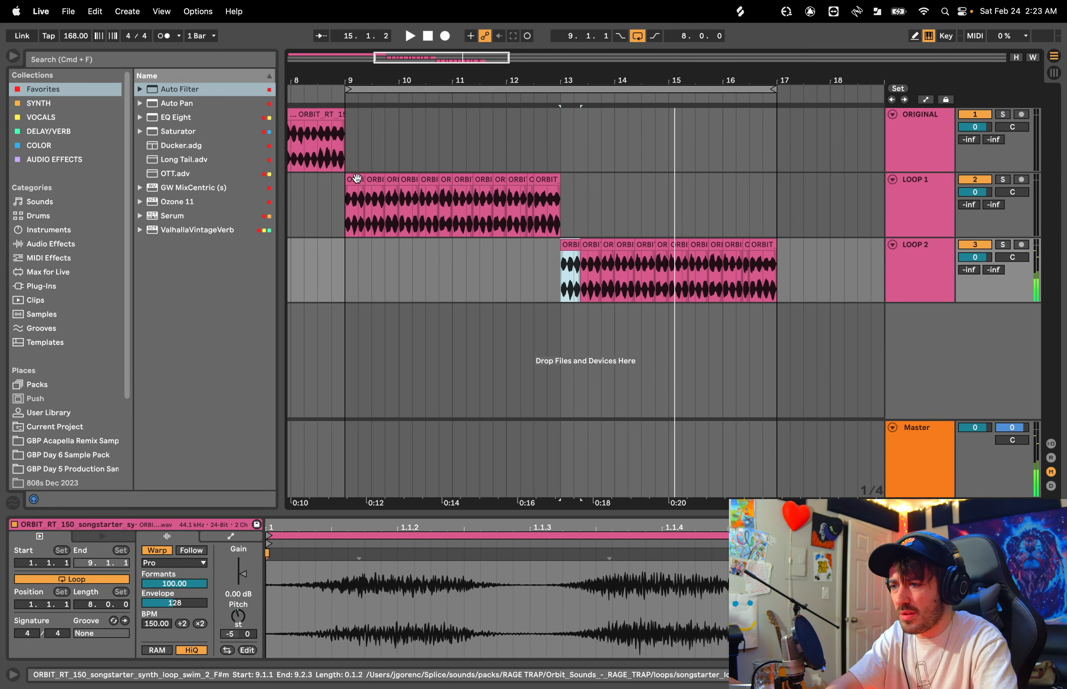
click(917, 268)
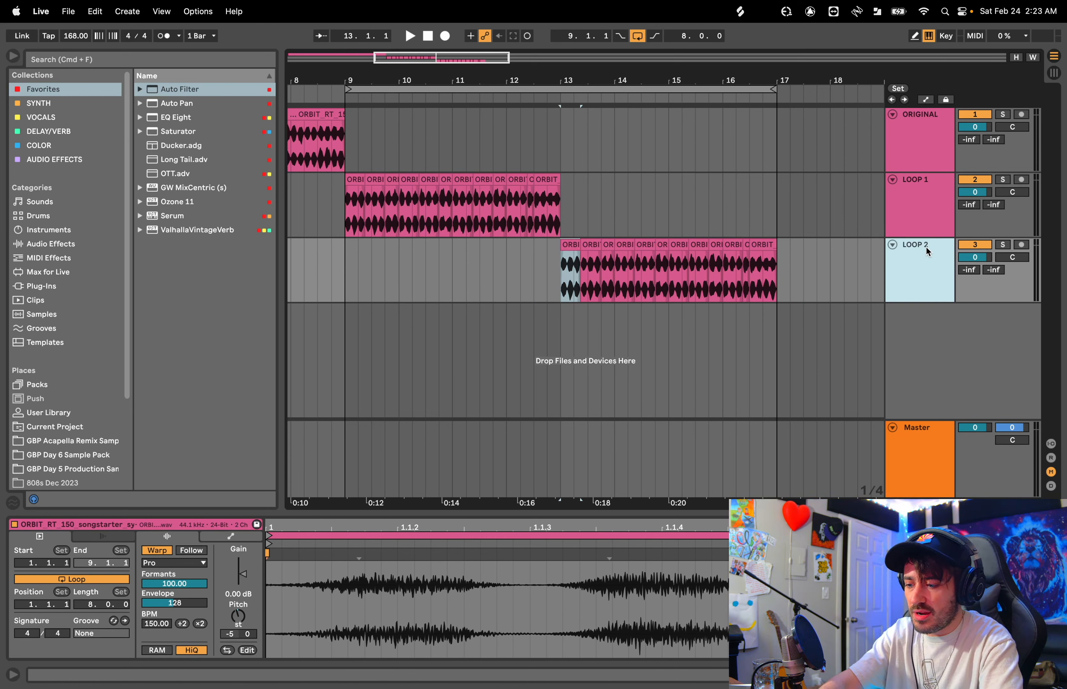
Step: Duplicate the LOOP 2 track and move its copied four-bar chops to start at 17.1.1
key(super+d)
click(567, 309)
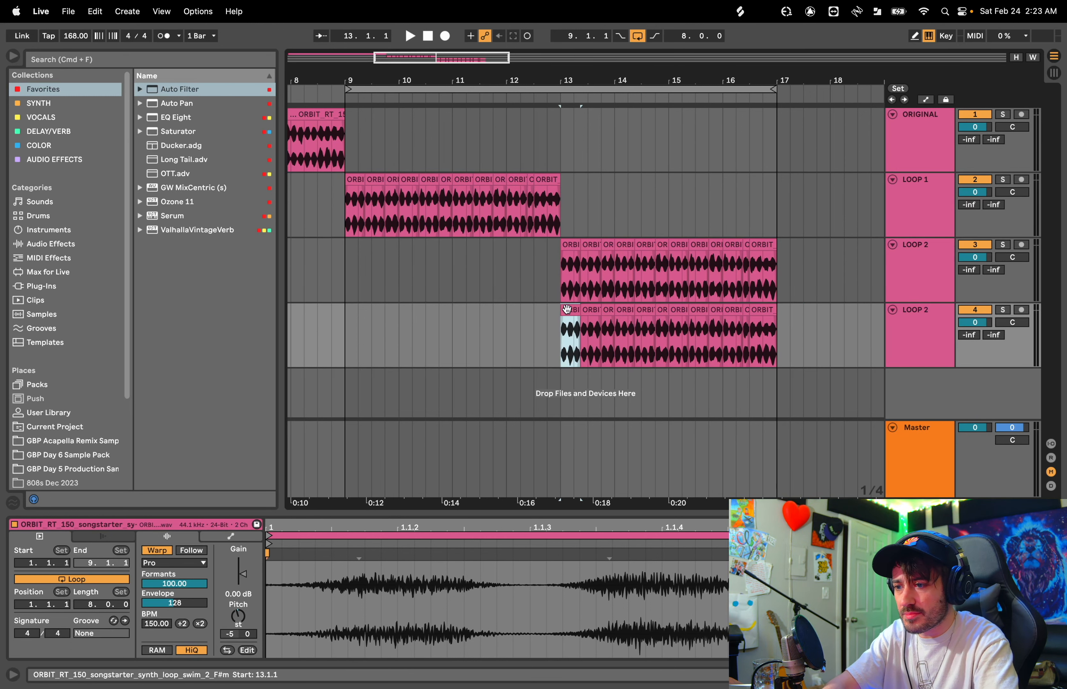
drag(567, 309, 788, 319)
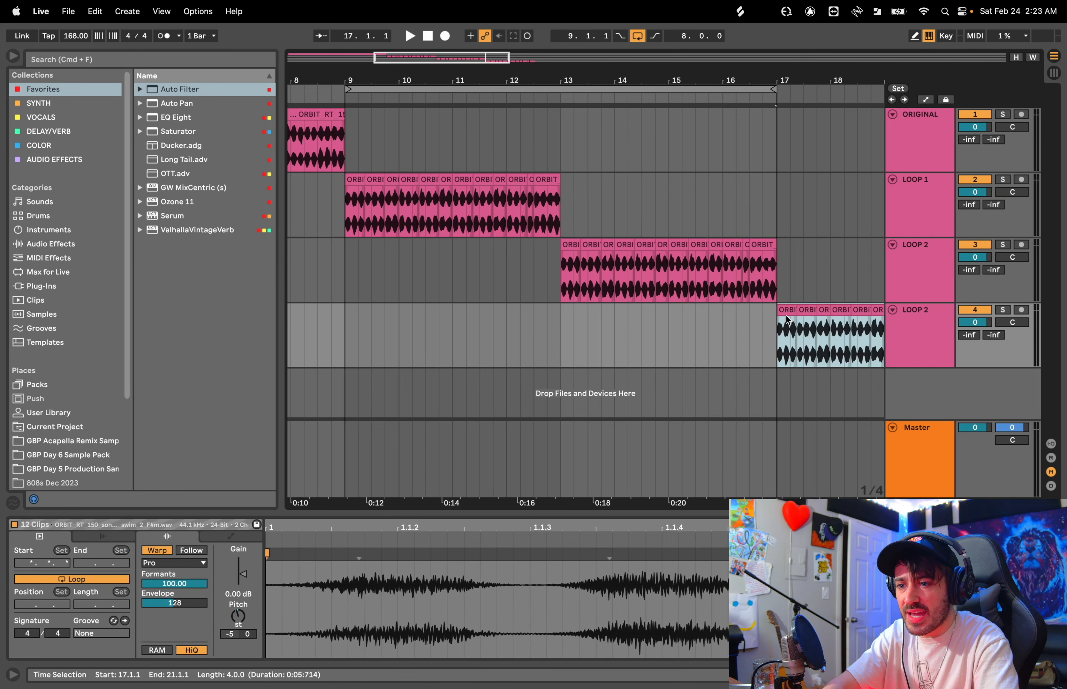
scroll(788, 319, right, 5)
click(612, 313)
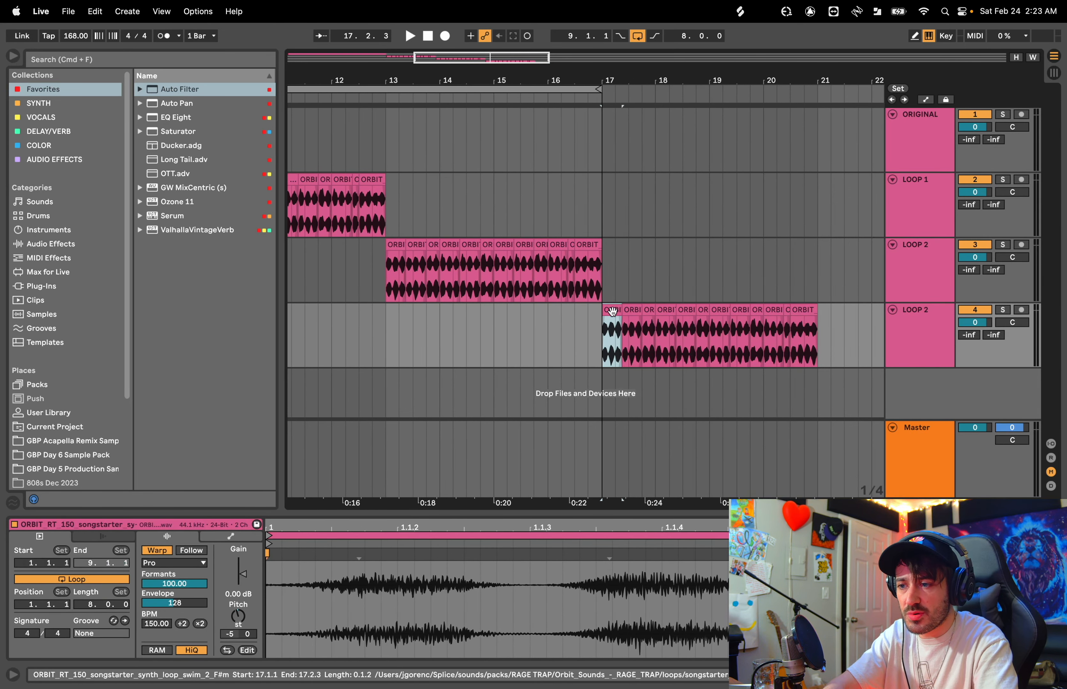
mouse_move(493, 687)
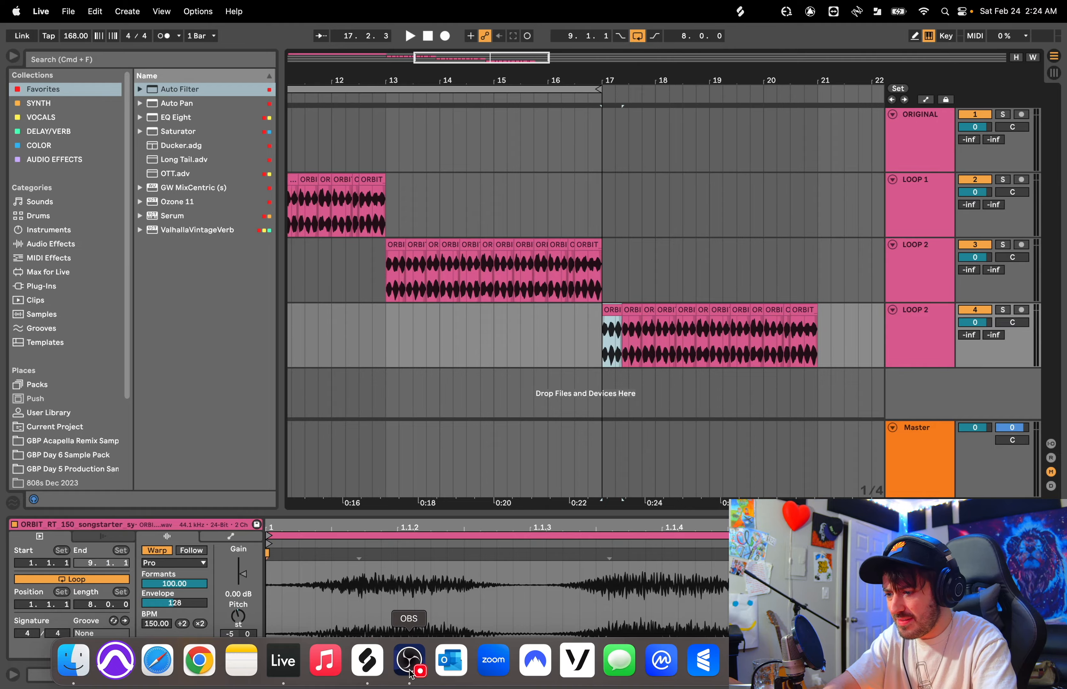
click(411, 674)
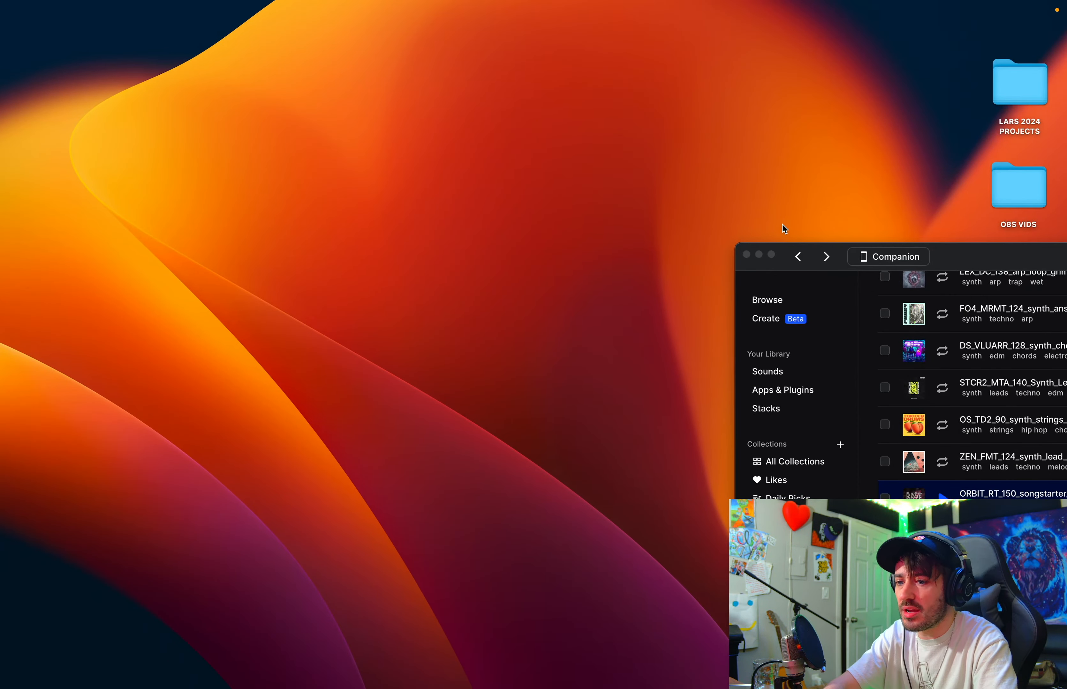
mouse_move(476, 688)
click(283, 659)
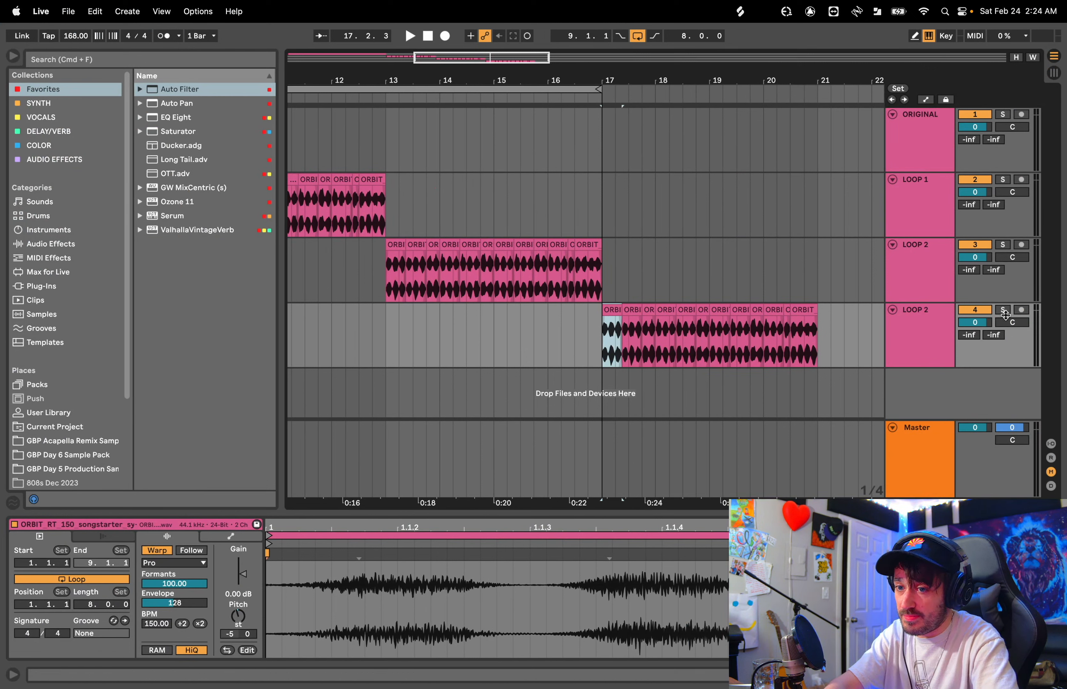
Step: Solo the duplicated LOOP 2 track, play it, and open its Auto Filter low-pass to 19.9 kHz with 16 % resonance
click(1003, 310)
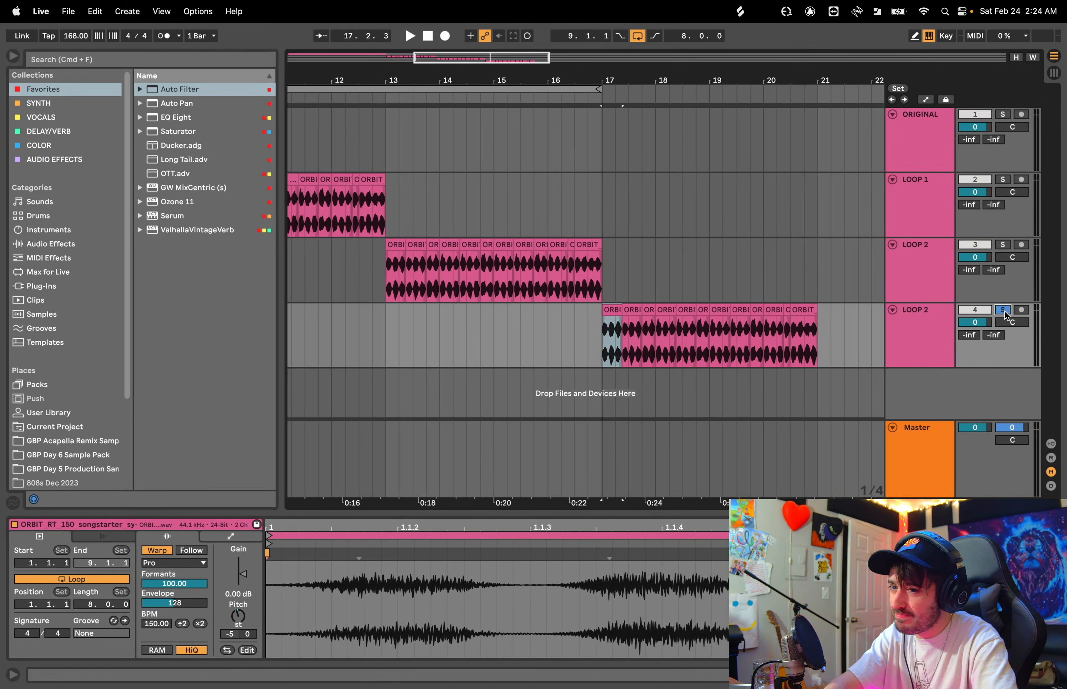
key(space)
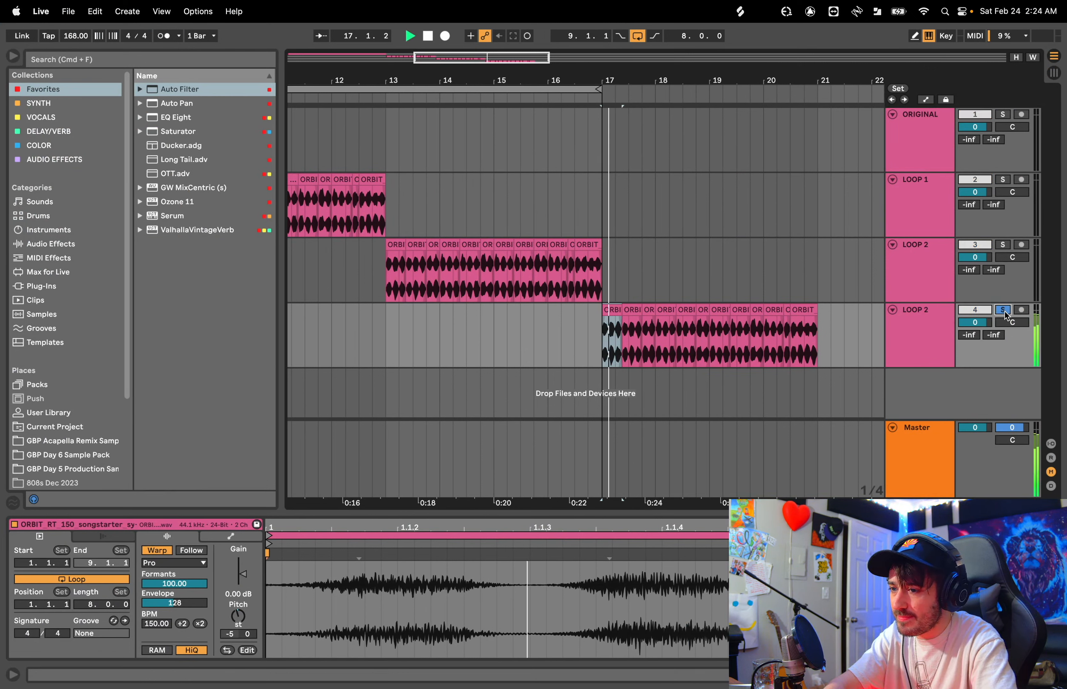
click(931, 309)
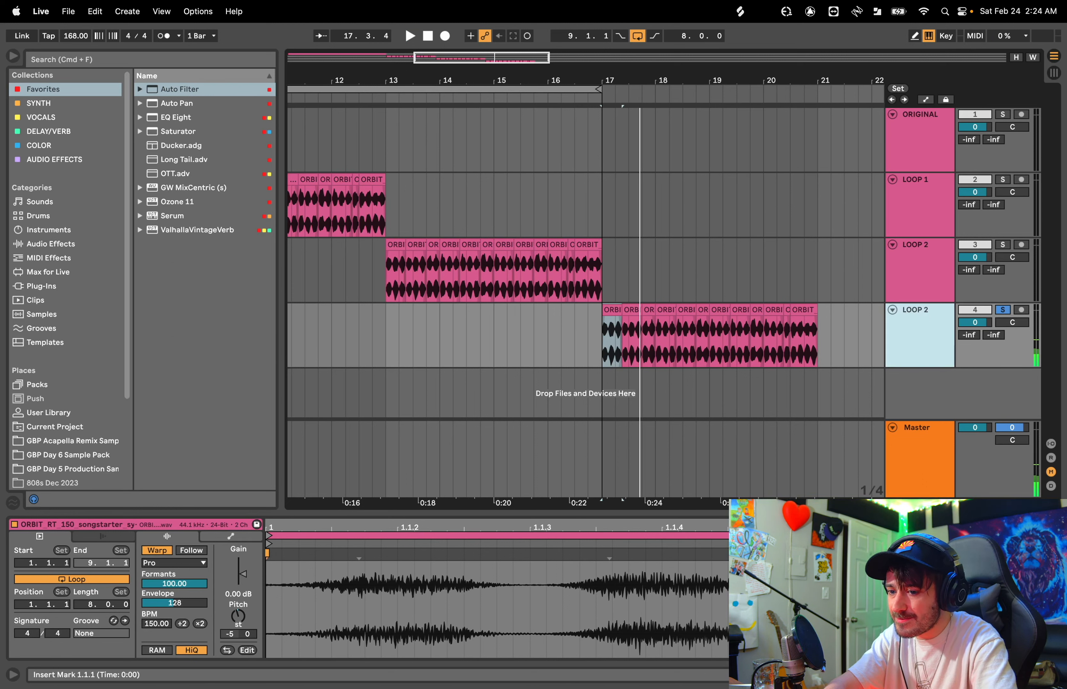
double_click(179, 89)
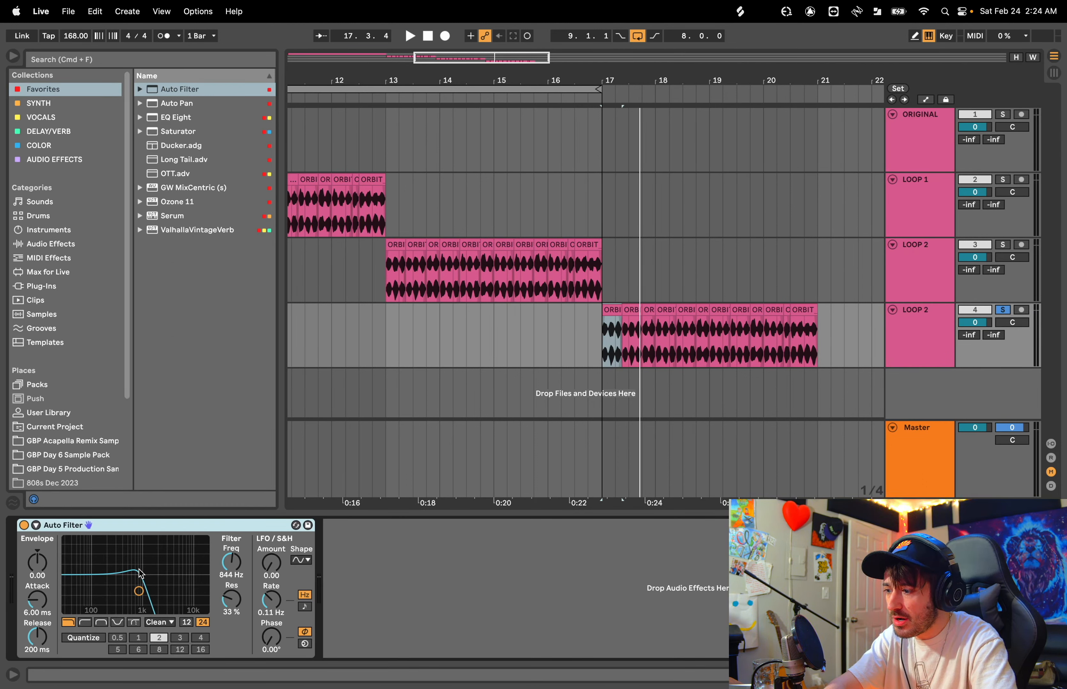
drag(141, 592, 205, 600)
Step: Shorten the first chop on the duplicated LOOP 2 track to end at 17.2.1 and play the pattern
key(space)
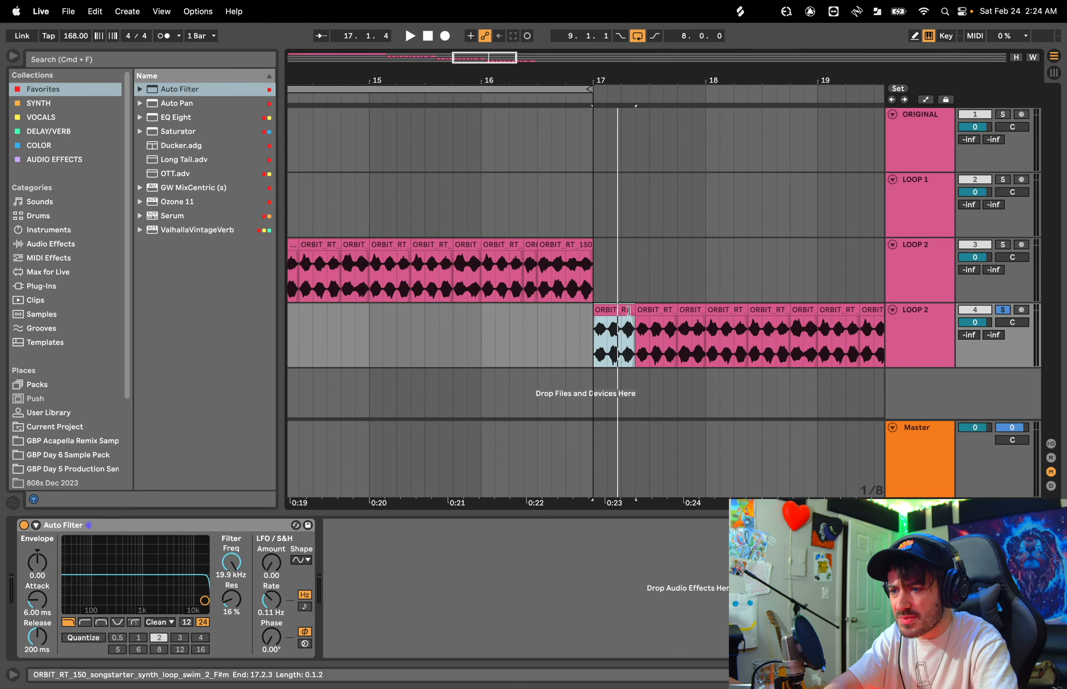
drag(628, 313, 621, 313)
key(space)
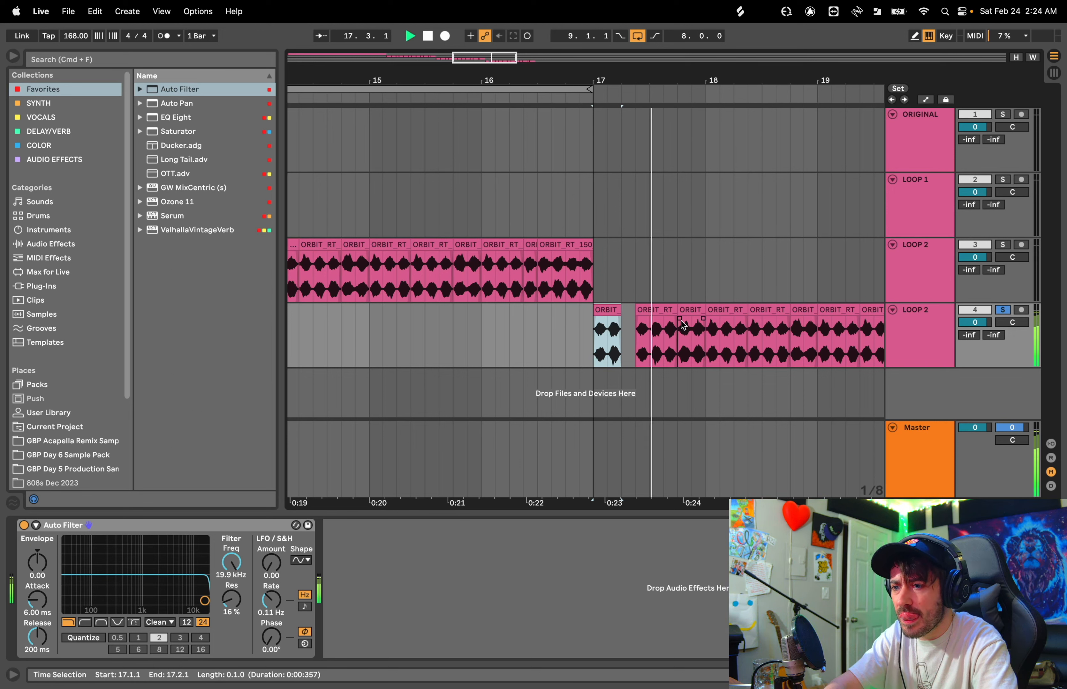
Step: Double the clip BPM of the chop at 17.4.1 to 300 and audition the pattern from 17.1.1
click(695, 312)
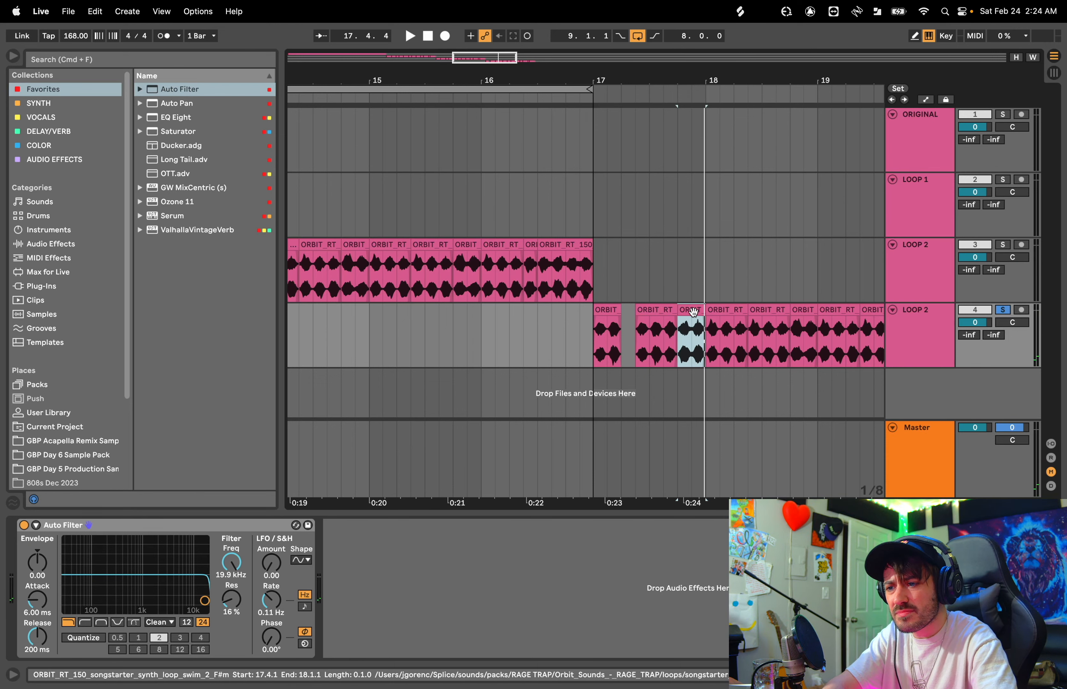
double_click(694, 313)
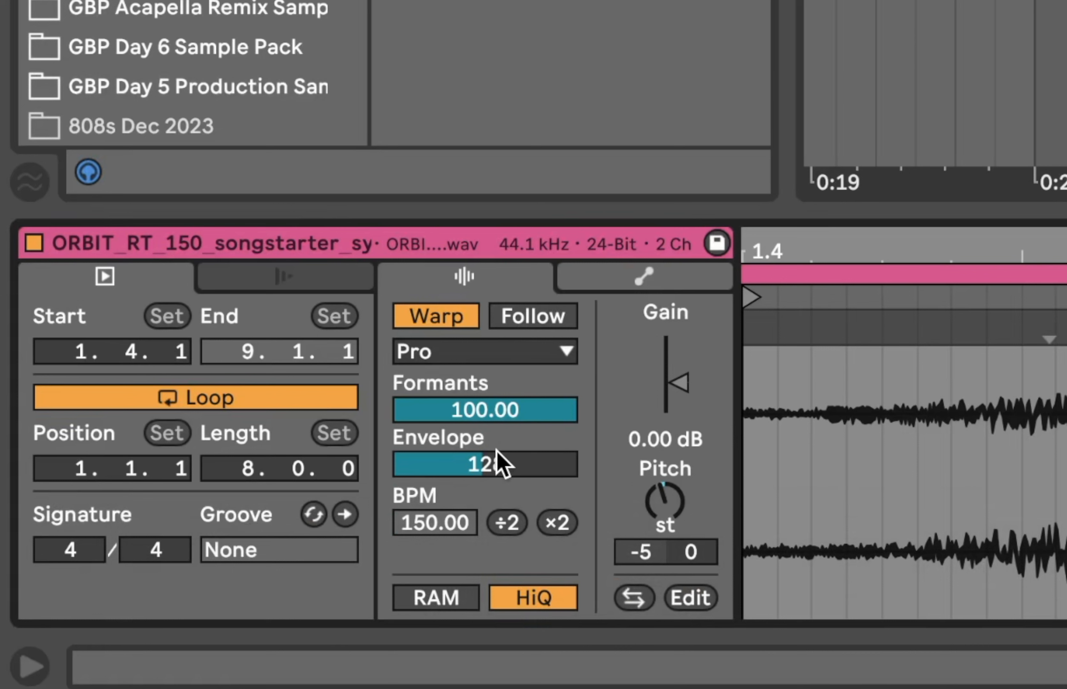
click(555, 523)
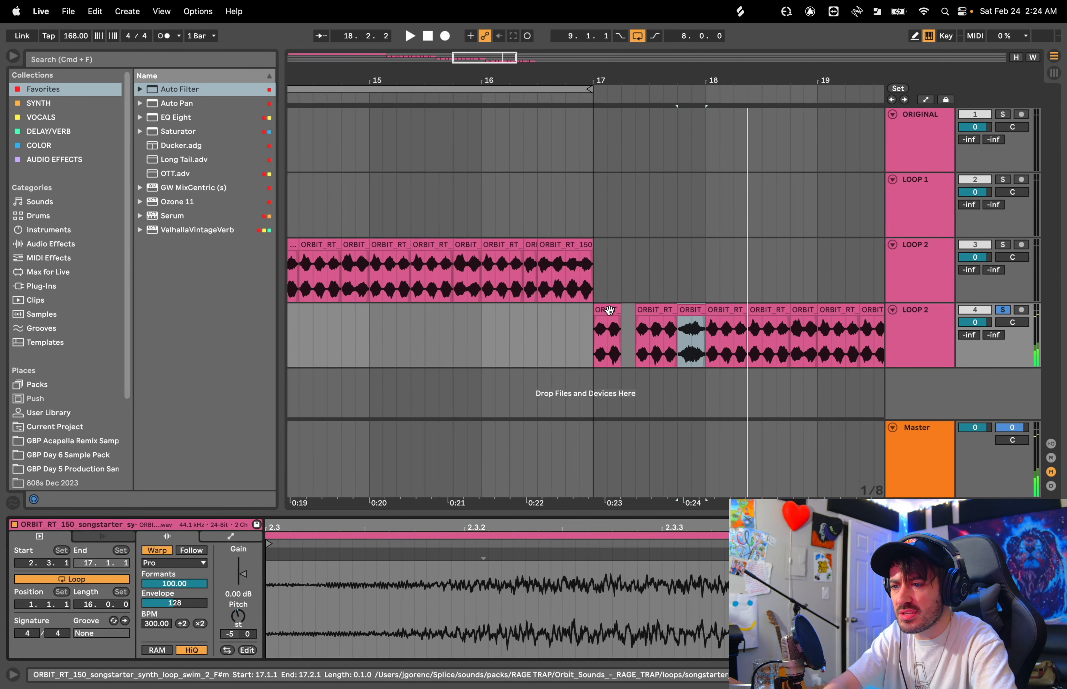
click(607, 311)
key(space)
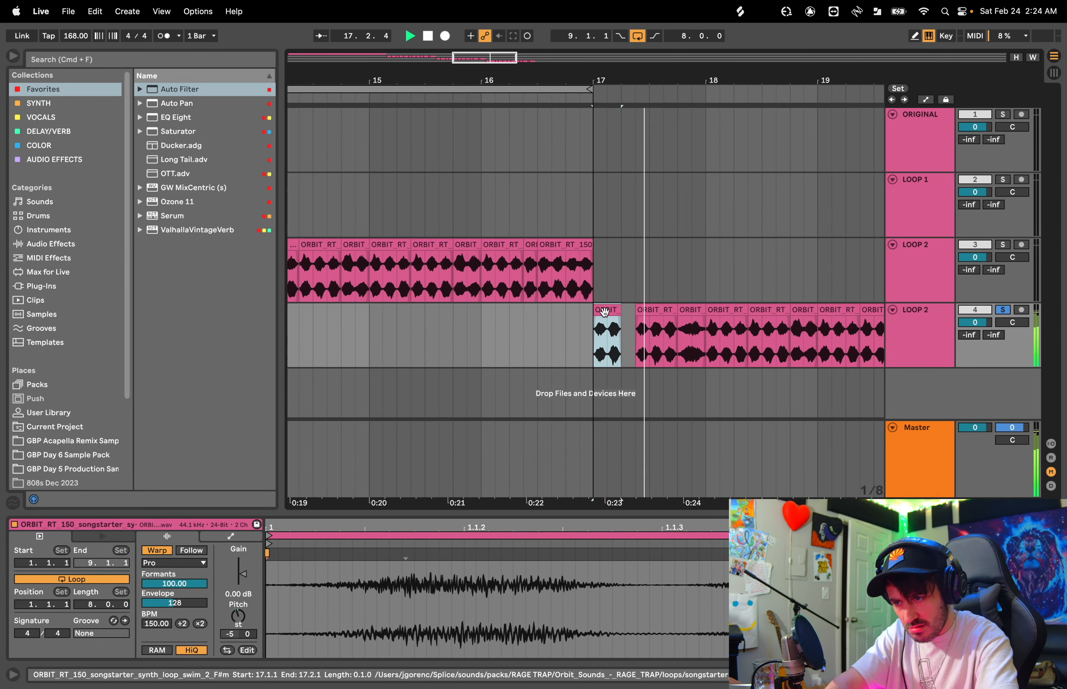
key(space)
Step: Audition the chop at 18.1.1 and its slice at 18.2.1 against the shortened opening chop at 17.1.1
click(723, 310)
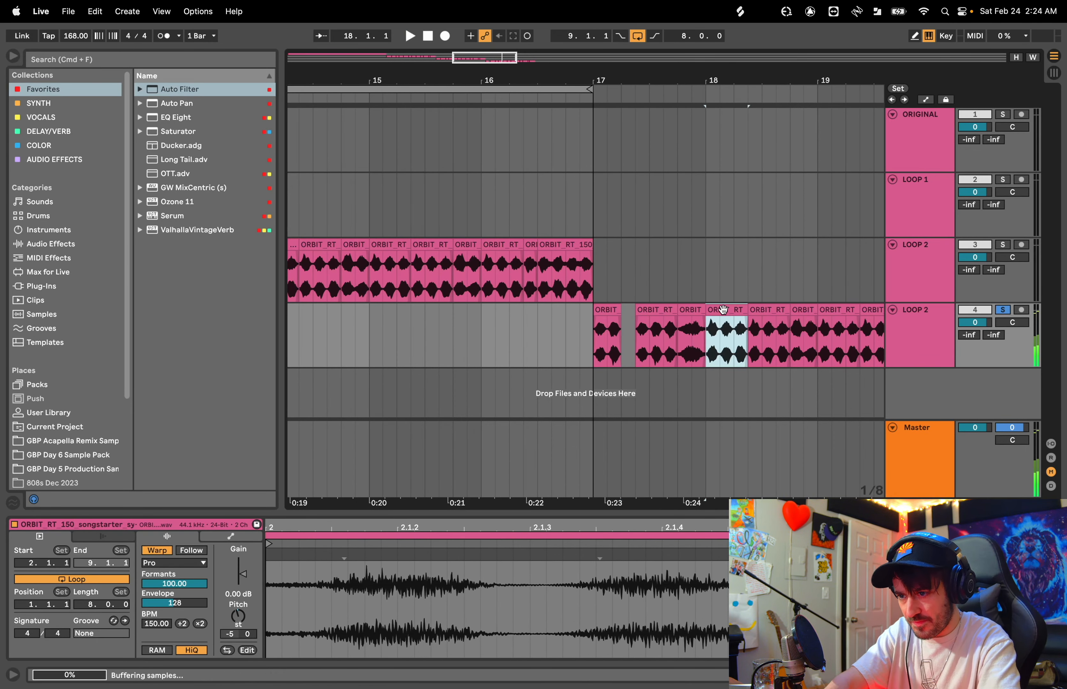
key(space)
key(space)
key(space)
key(space)
click(734, 331)
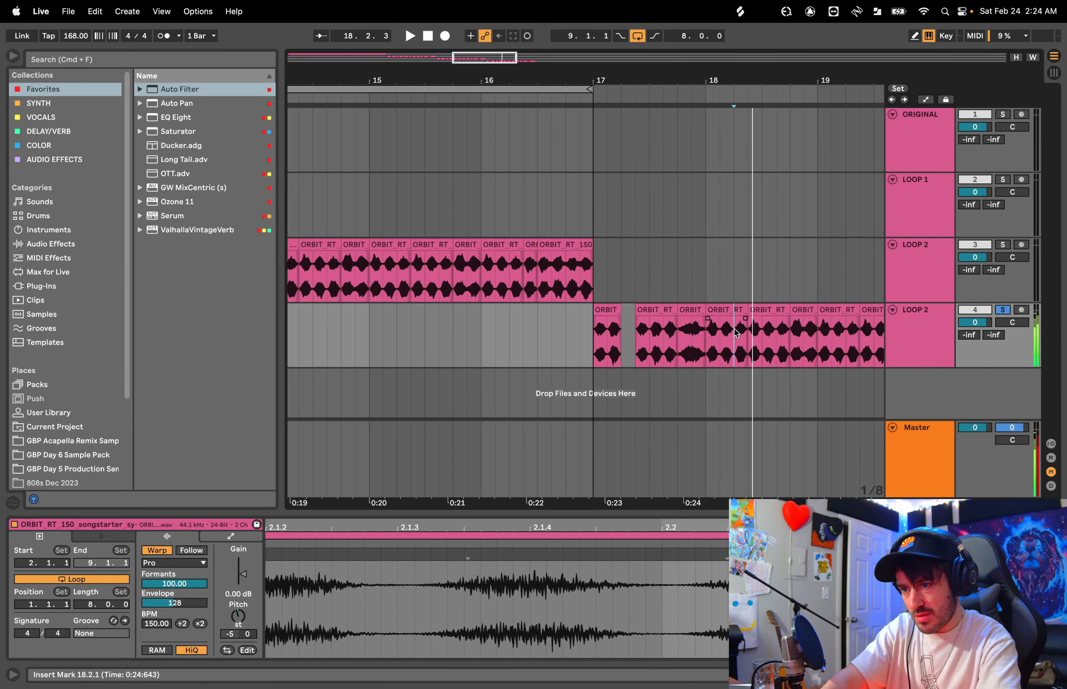
click(619, 345)
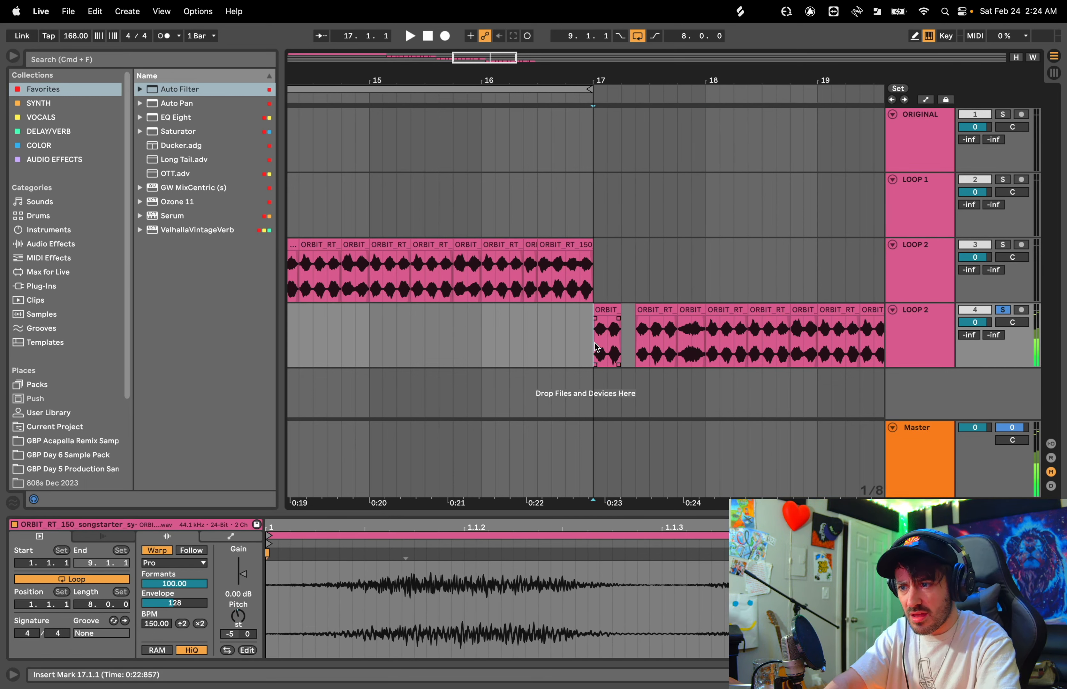
key(space)
key(space)
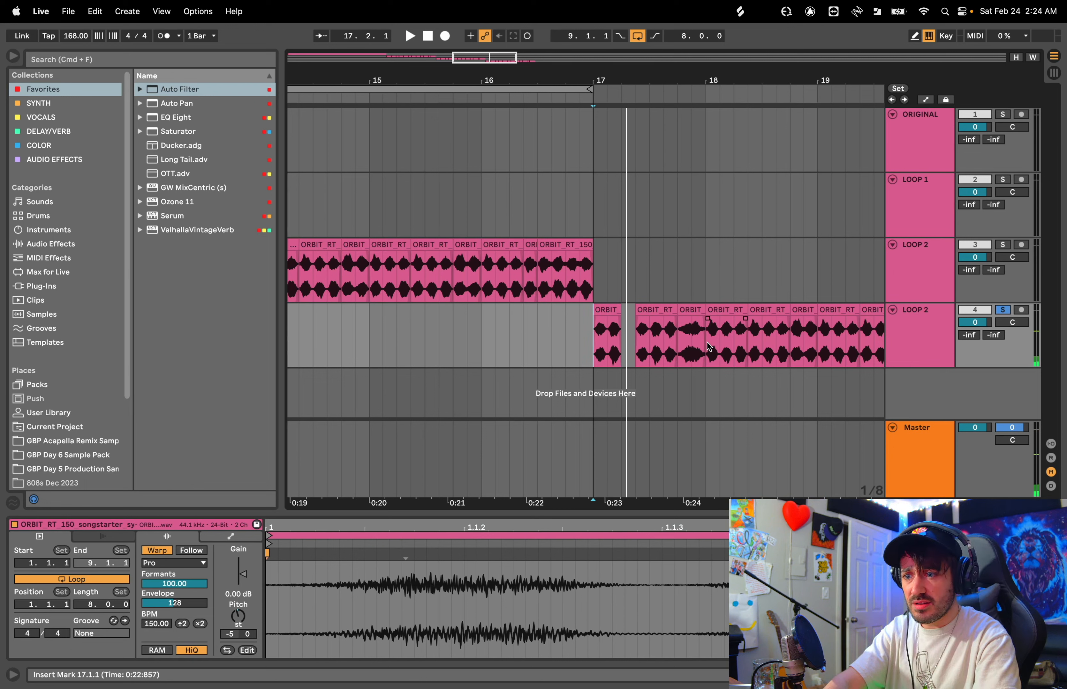
Step: Compare the sounds at 18.1.1 and 18.2.1 by ear, then replay the opening chop from 17.1.1
click(706, 339)
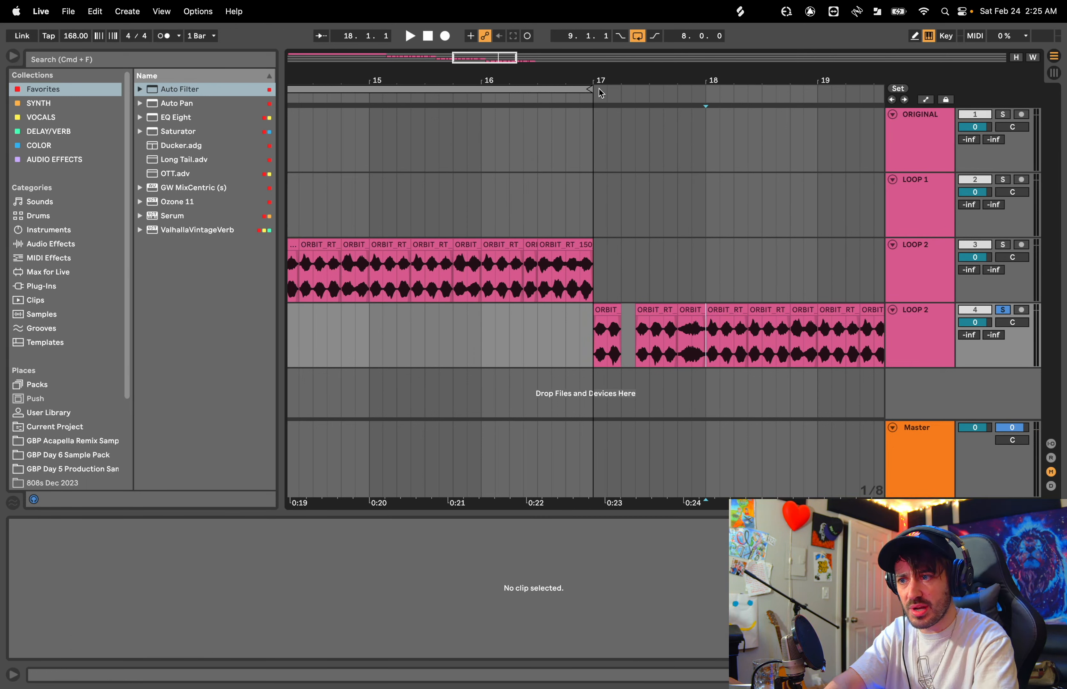
key(space)
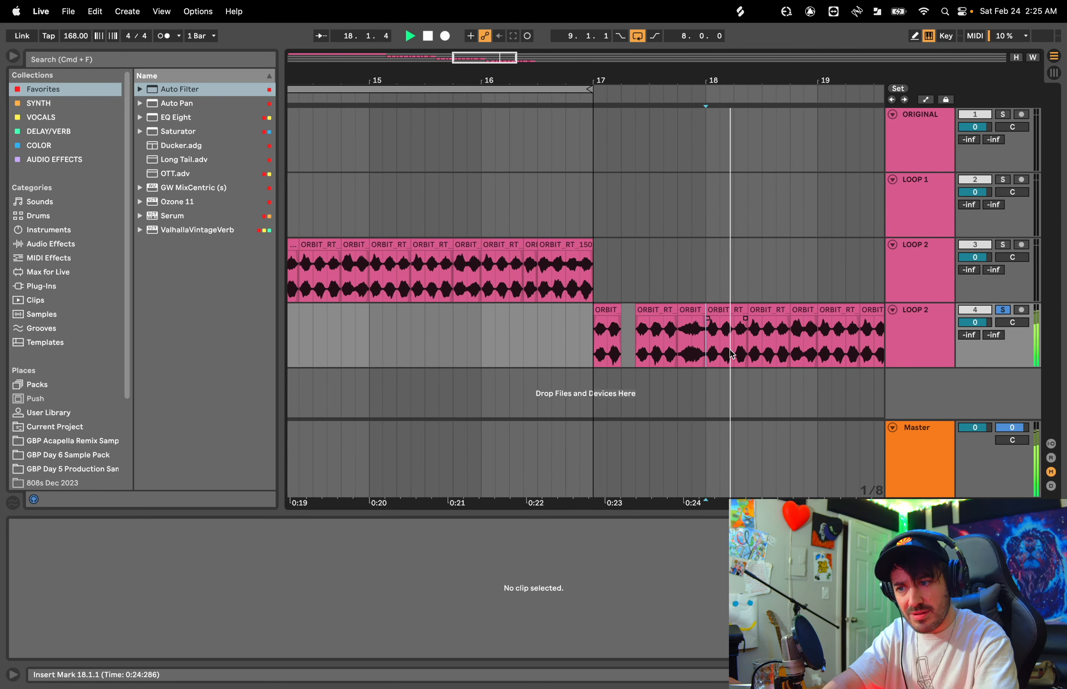
click(733, 350)
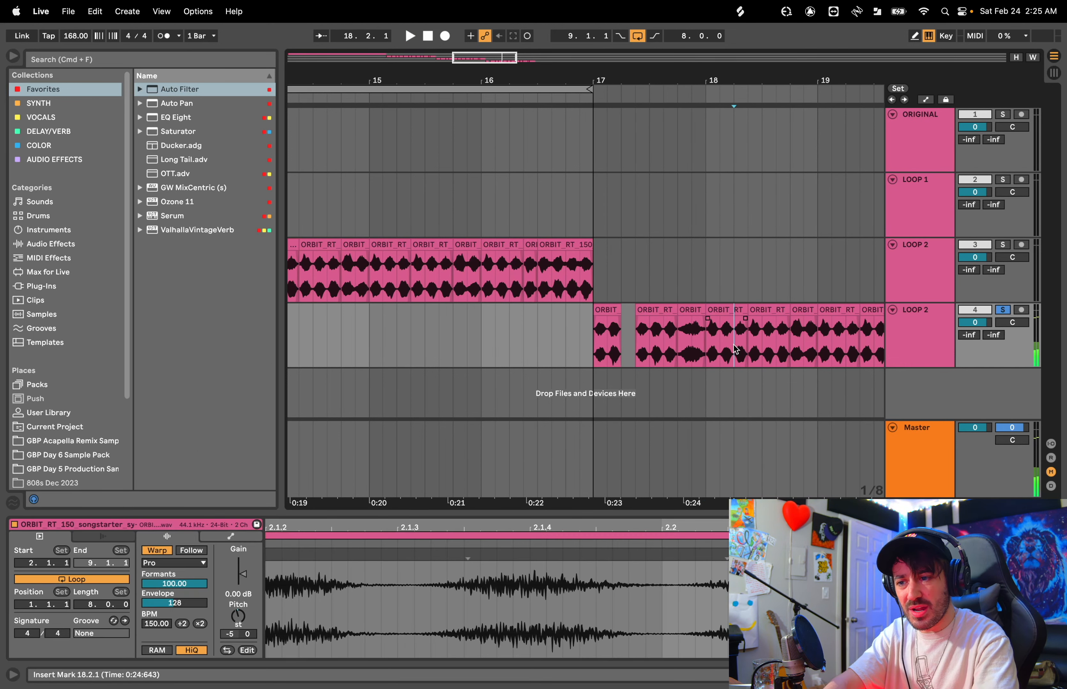
click(707, 354)
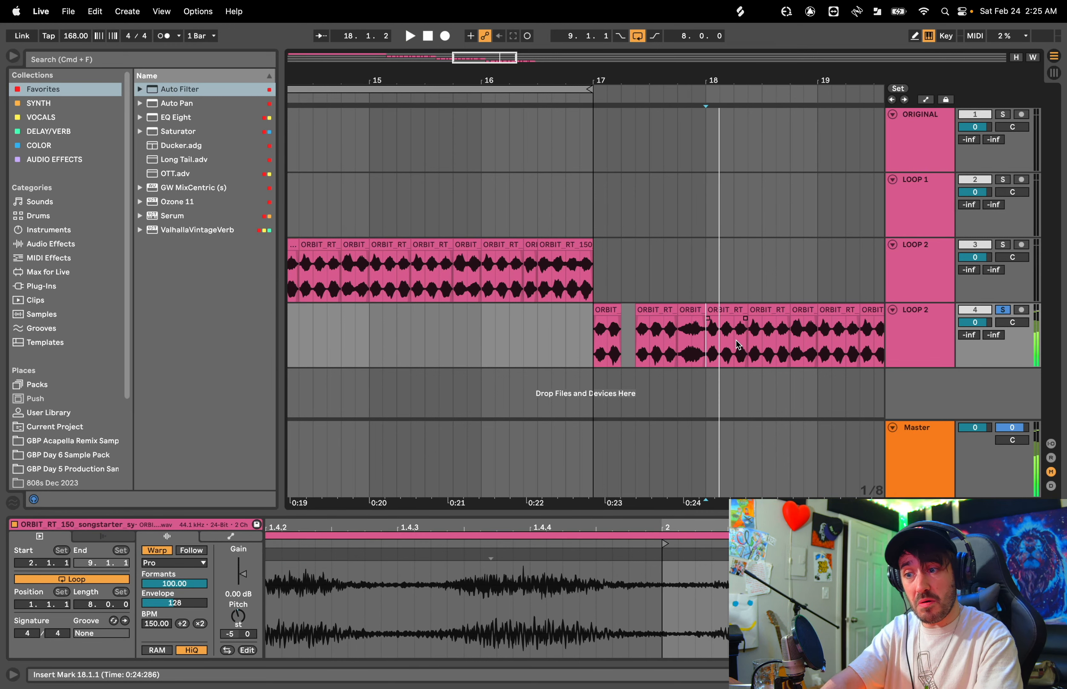
click(736, 343)
click(709, 341)
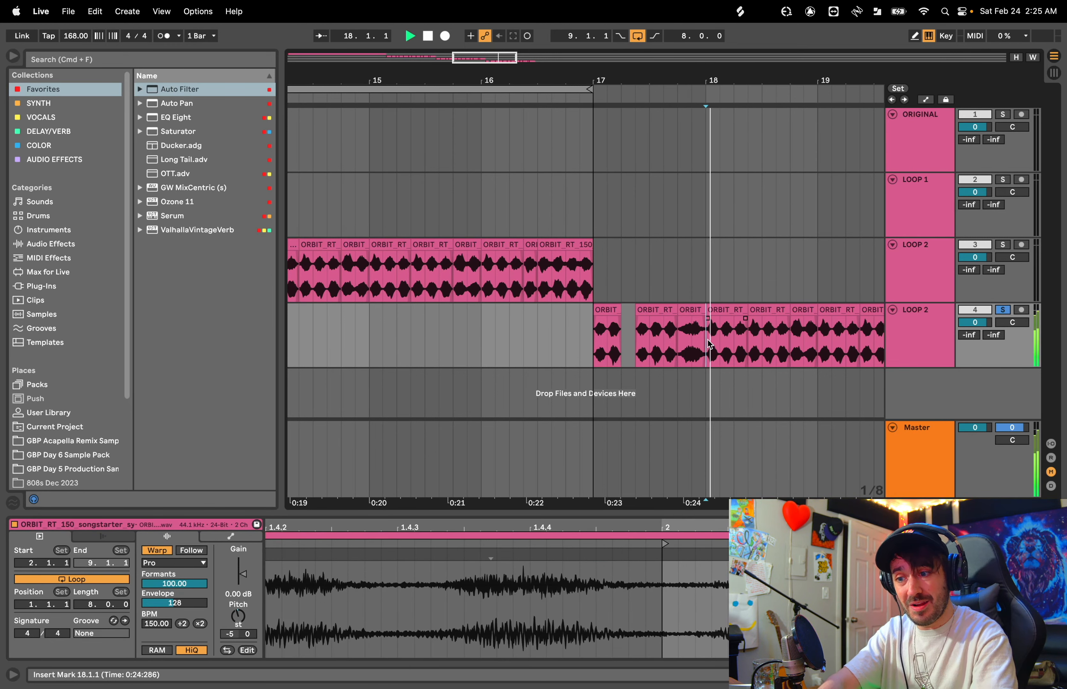
click(736, 340)
click(612, 345)
click(608, 344)
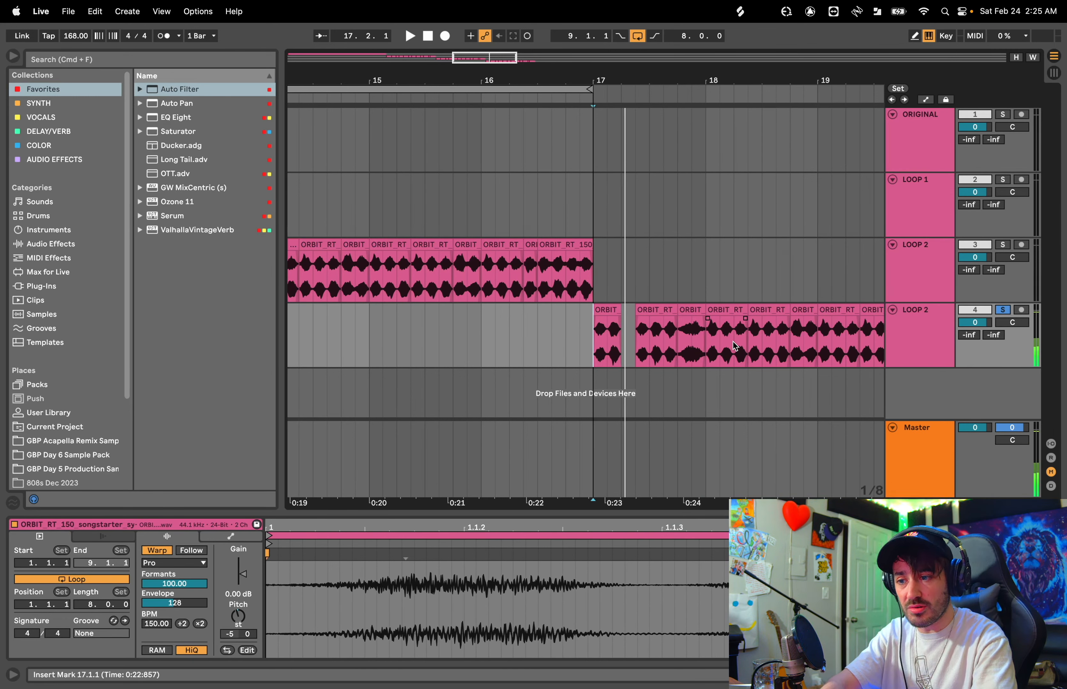
Step: Move the eighth-note slice at 18.2.1 back to 18.1.3, leaving a gap until 18.2.3, and play the result
drag(732, 341, 714, 313)
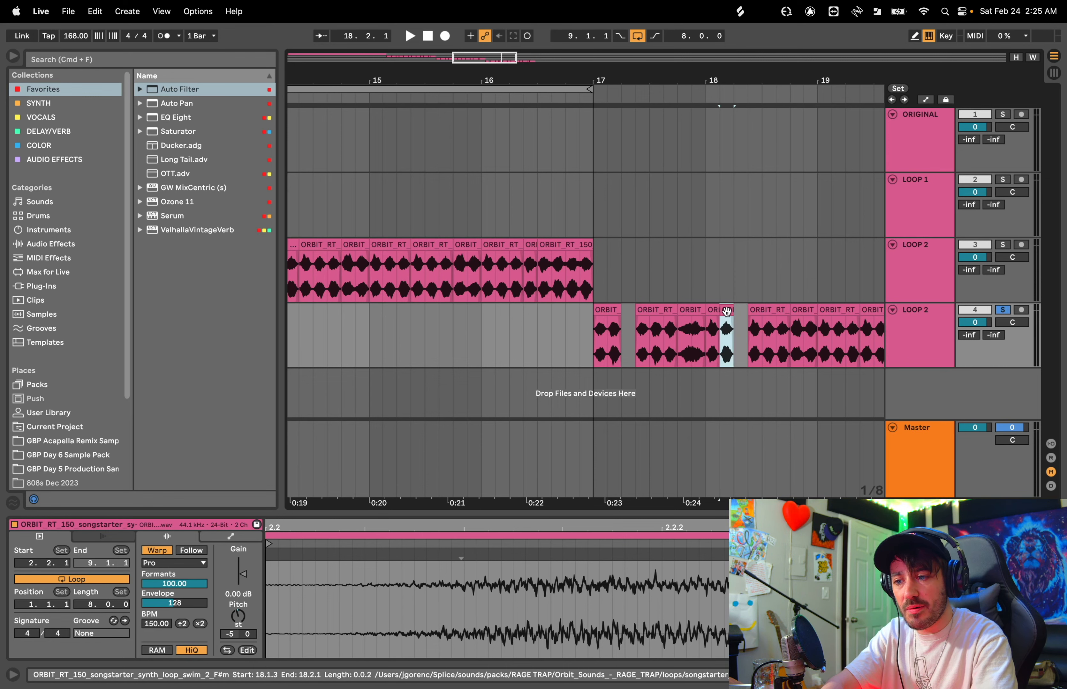
key(space)
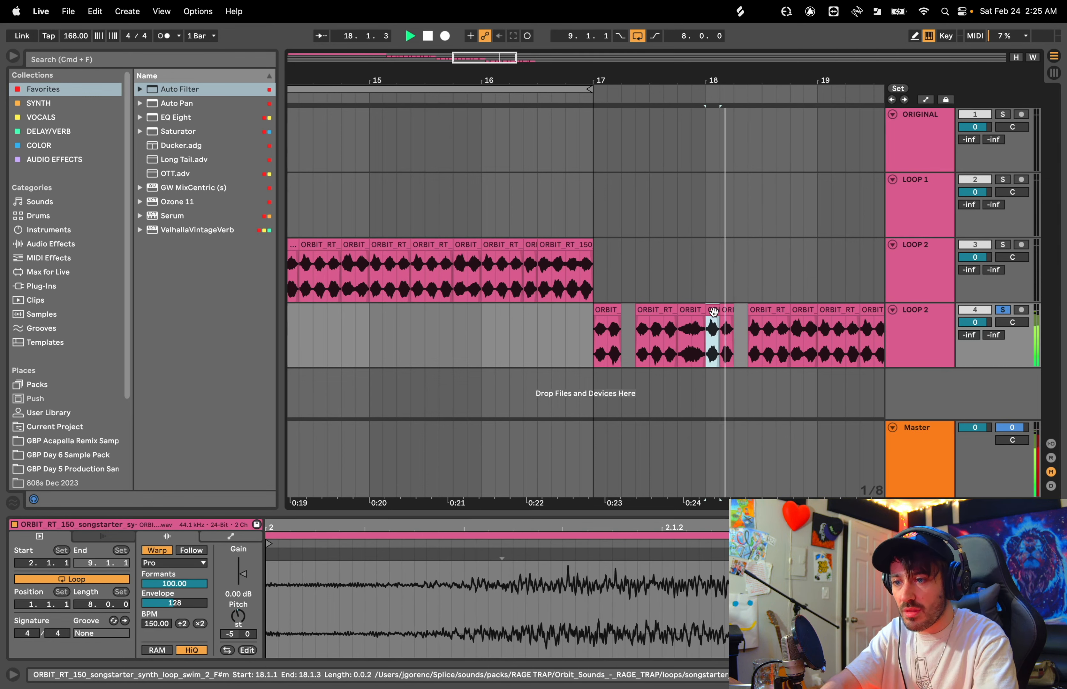
click(799, 314)
key(space)
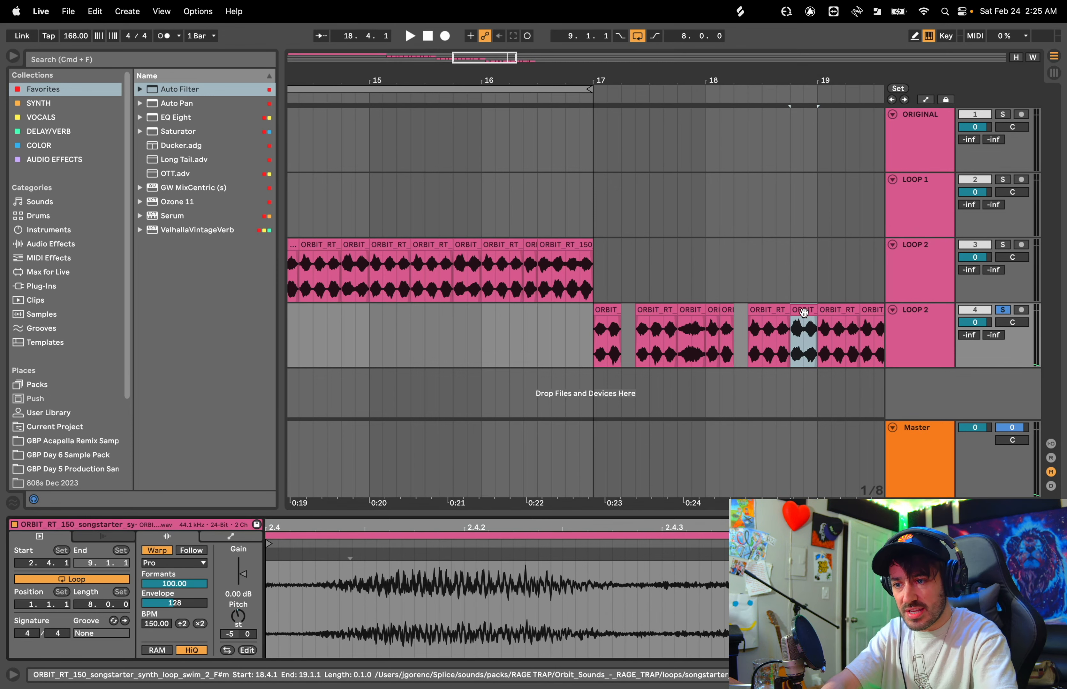
Step: Play the edited pattern from 17.1.1 and double the clip BPM of the chop at 18.4.1
click(607, 309)
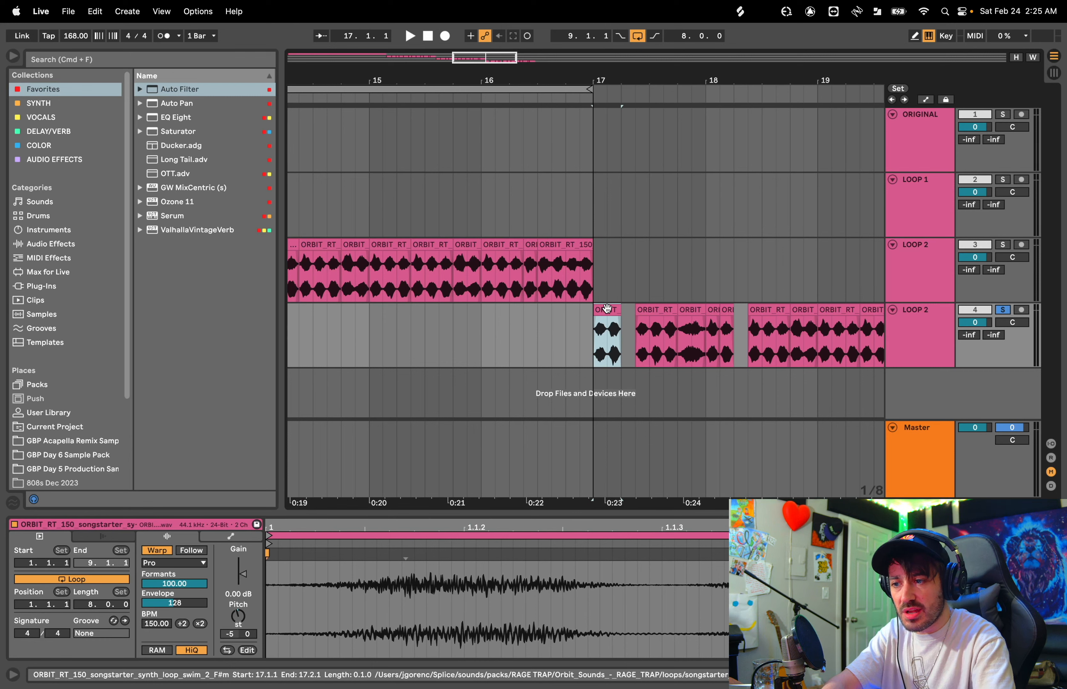
key(space)
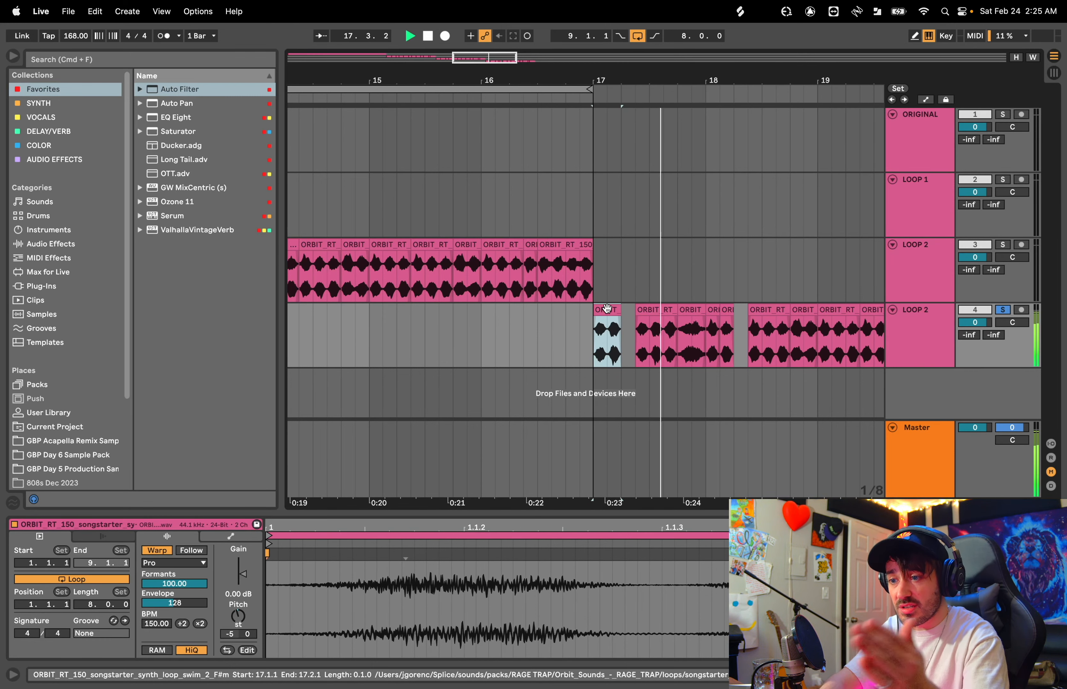
key(space)
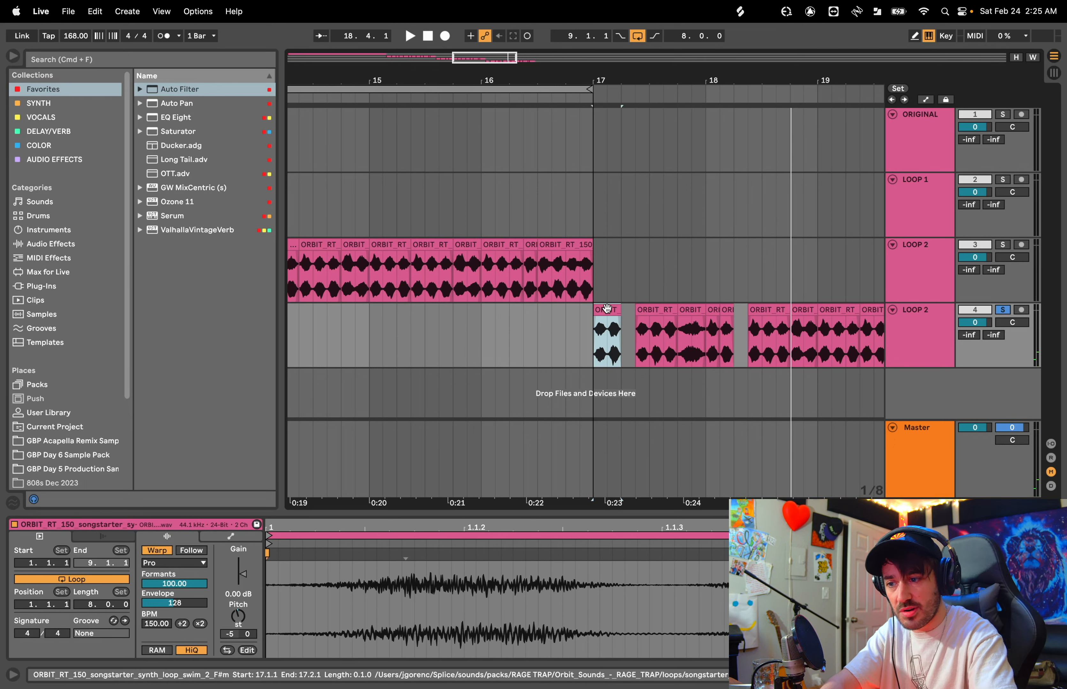
key(space)
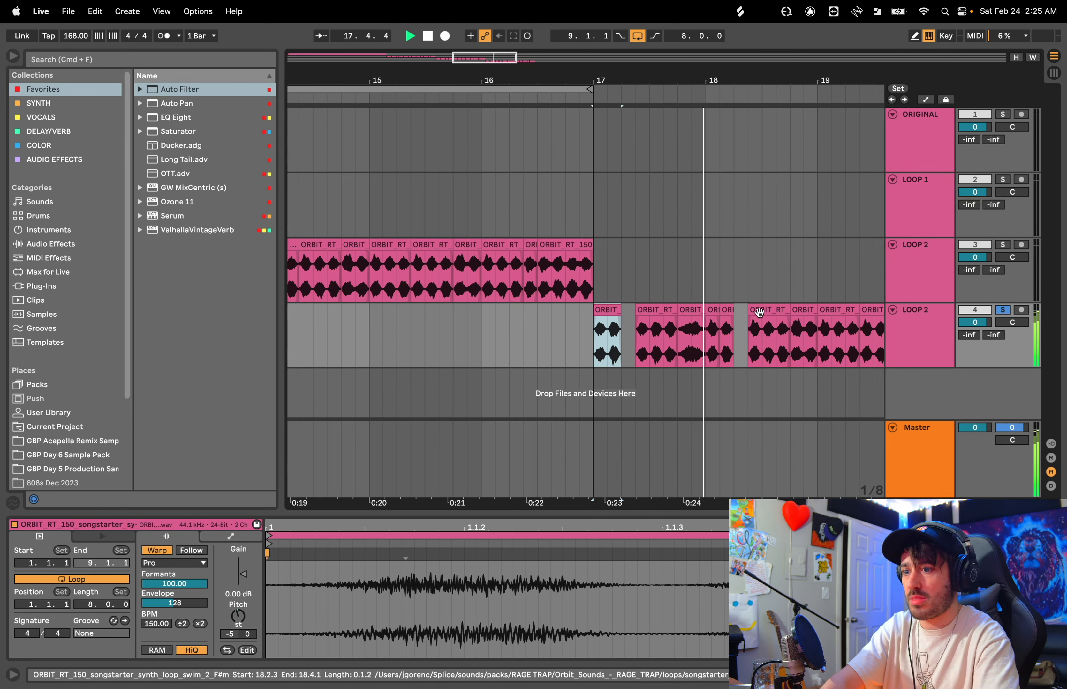
click(801, 310)
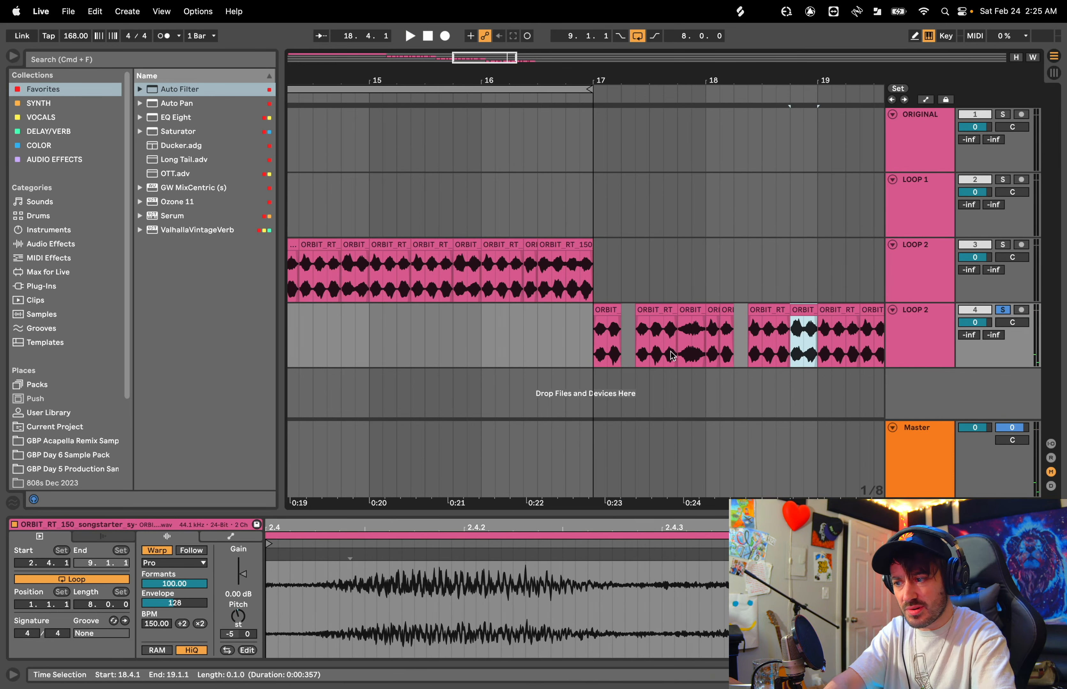
click(203, 626)
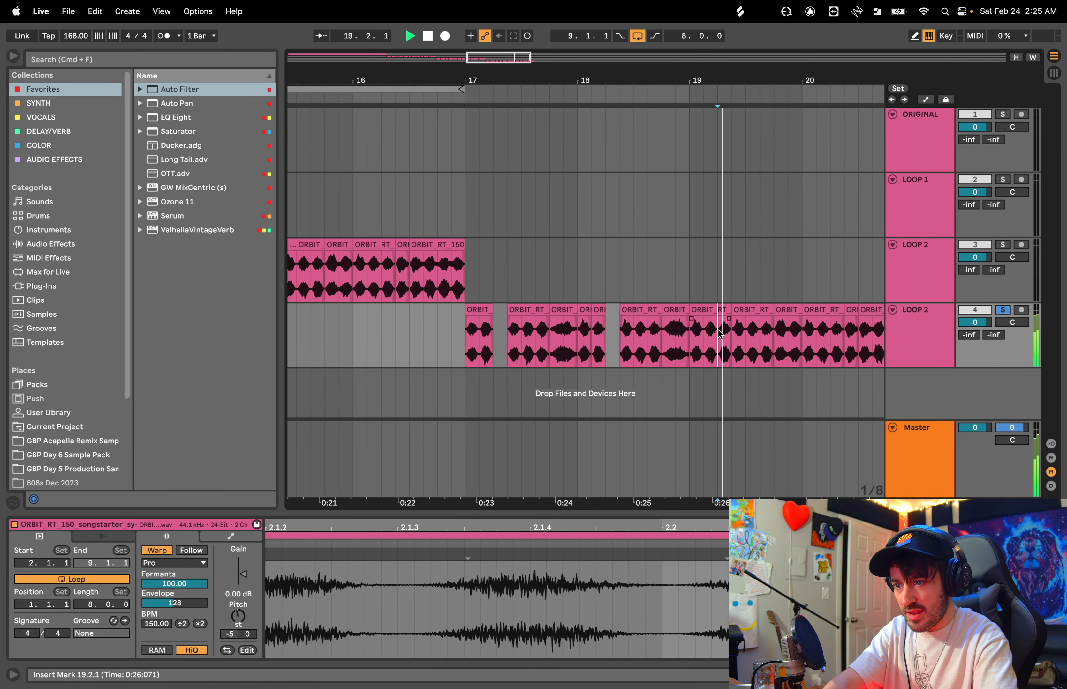
Step: Move the eighth-note slice at 19.2.1 back to 19.1.1, and copy the double-speed chop from 18.4.1 over the chop at 19.4.1
click(723, 314)
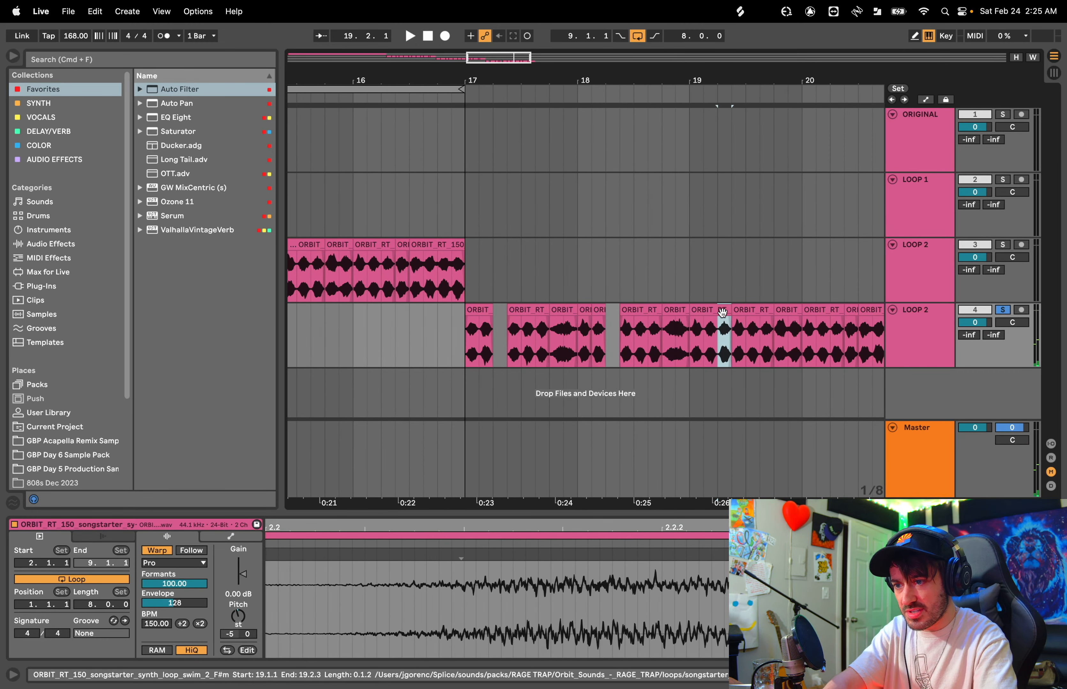
drag(723, 314, 695, 316)
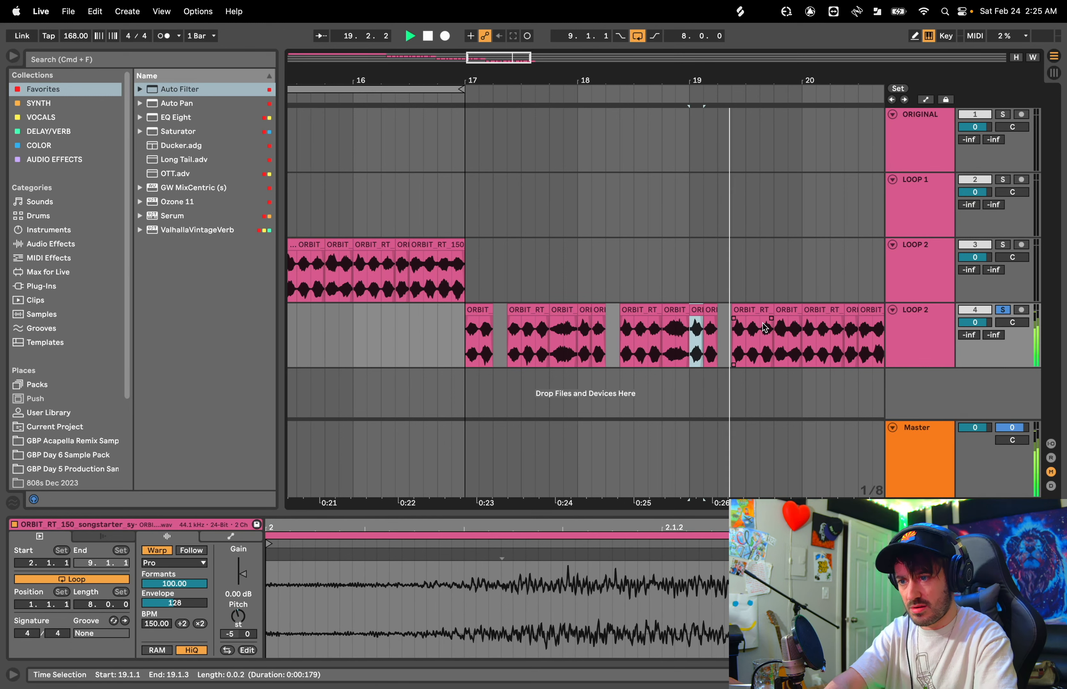
click(677, 312)
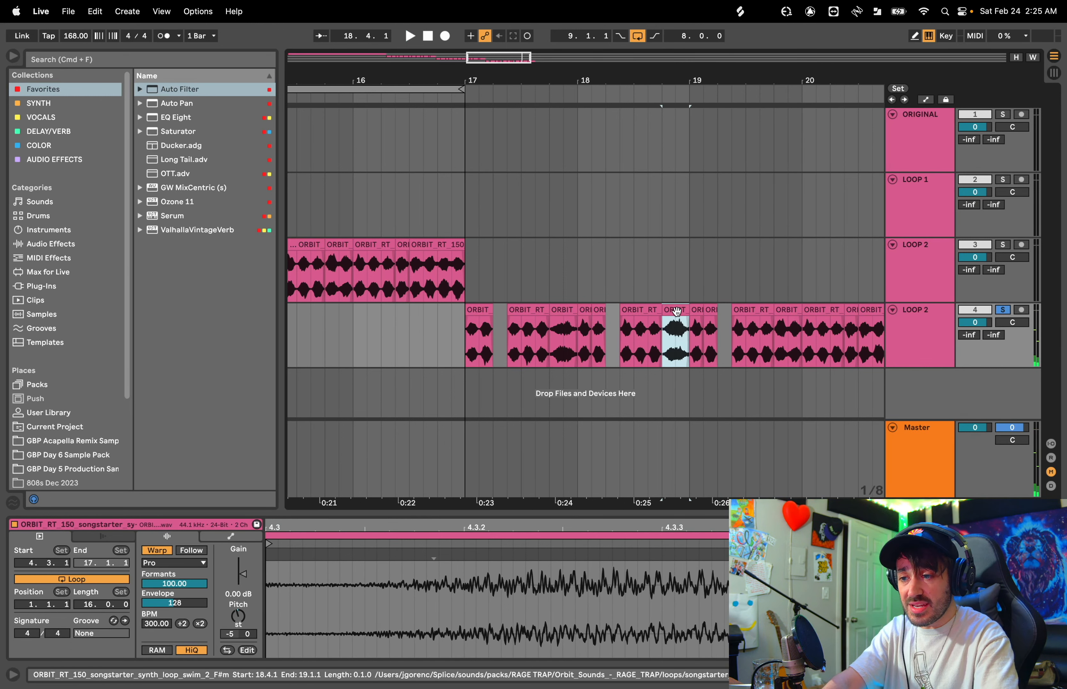
click(791, 314)
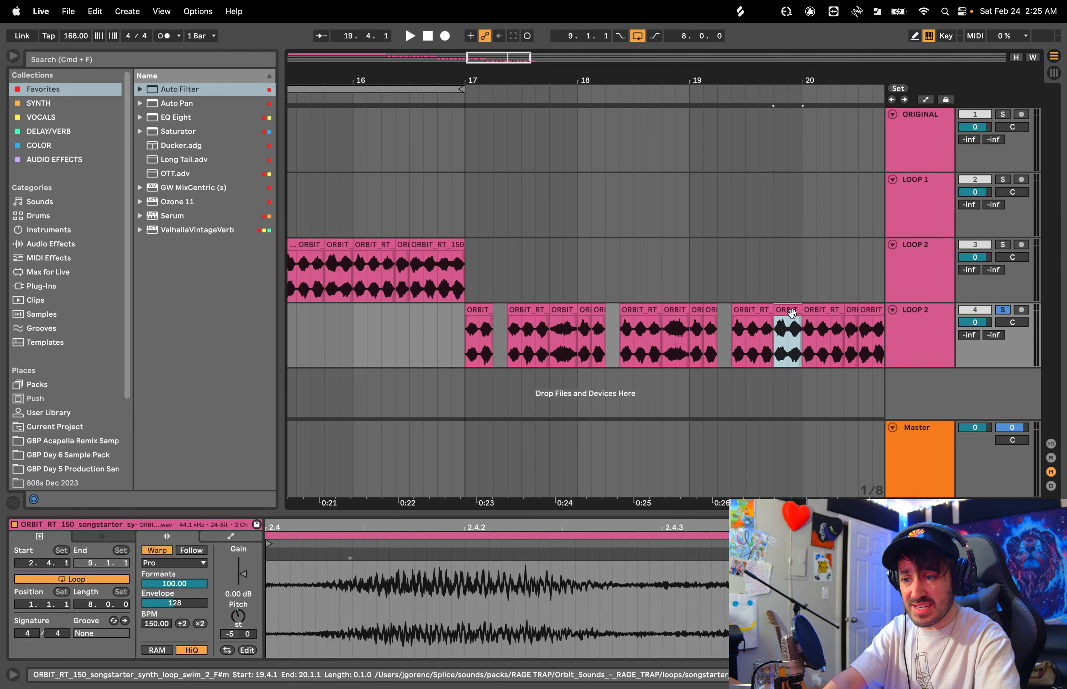
click(674, 313)
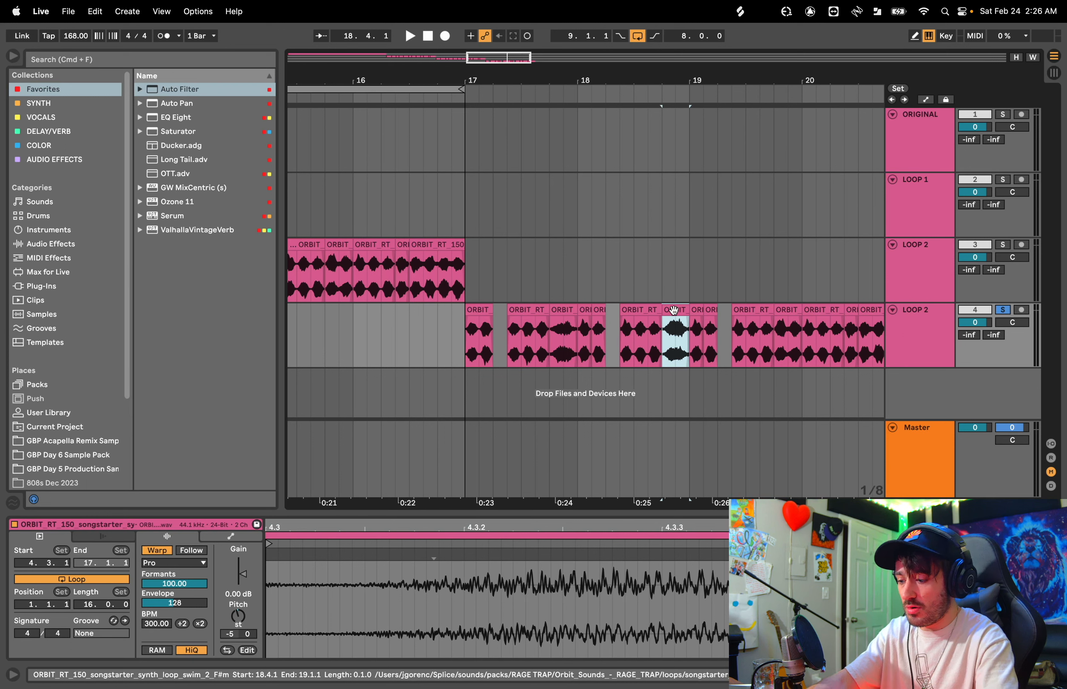
drag(674, 311, 790, 321)
Step: Play the pattern from 17.1.1 and shorten the chop at 20.1.1 to end at 20.2.1, leaving a gap until 20.2.3
click(481, 309)
key(space)
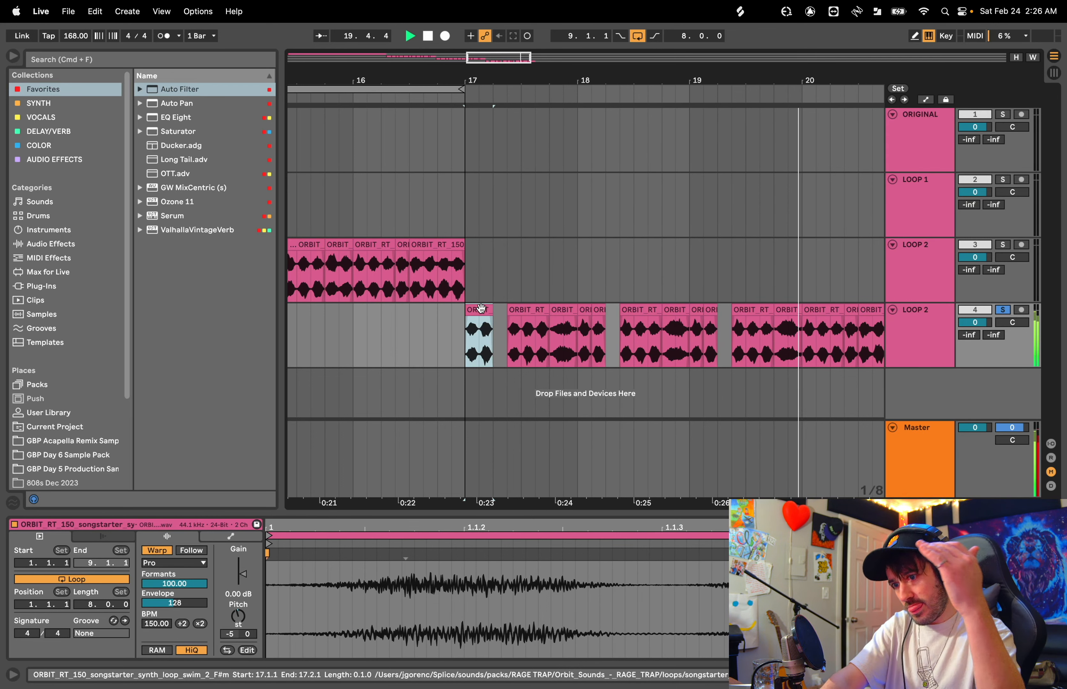
key(space)
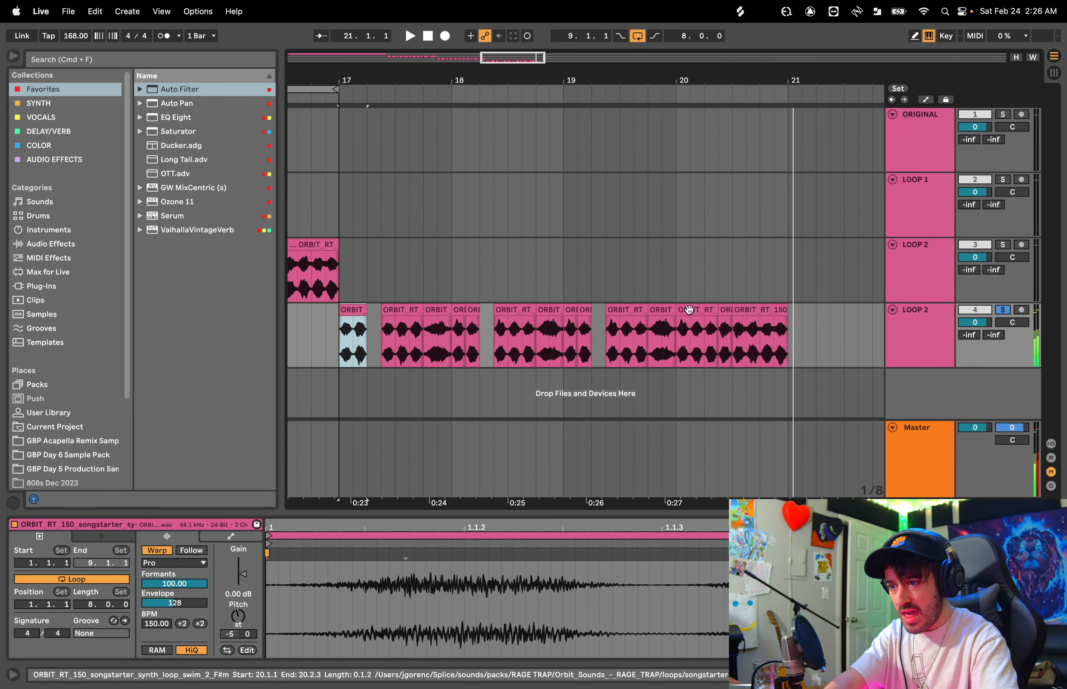
click(689, 309)
key(space)
key(space)
drag(708, 309, 704, 309)
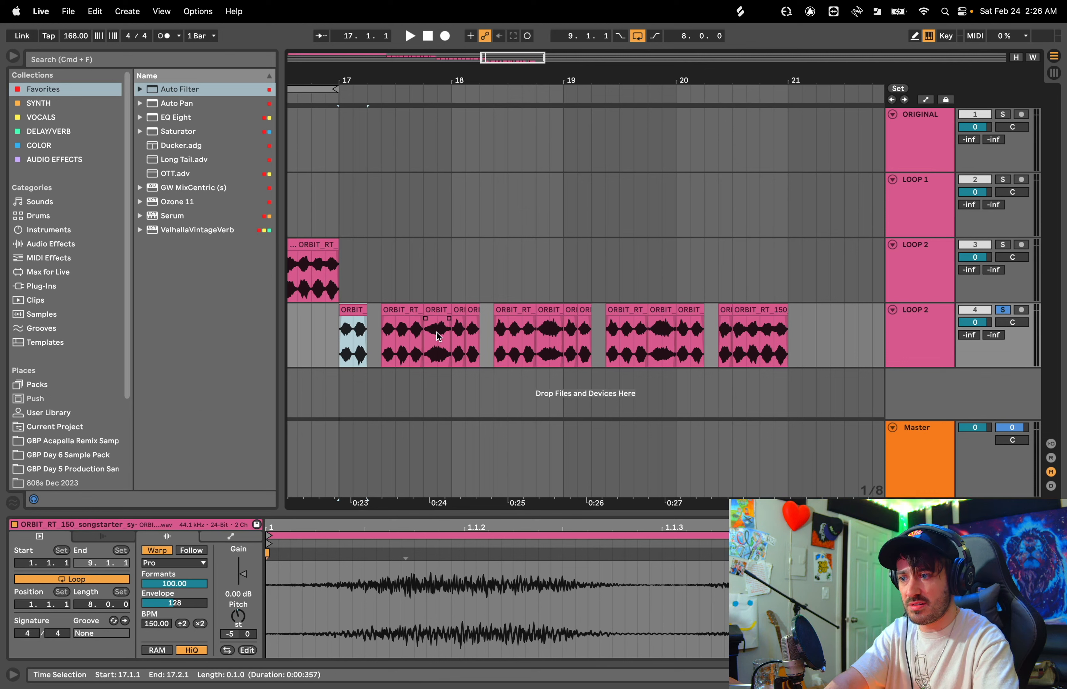
Step: Compare the short slices at the starts of bars 18, 19 and 20, and play from 20.1.1
drag(455, 337, 477, 337)
drag(563, 336, 592, 335)
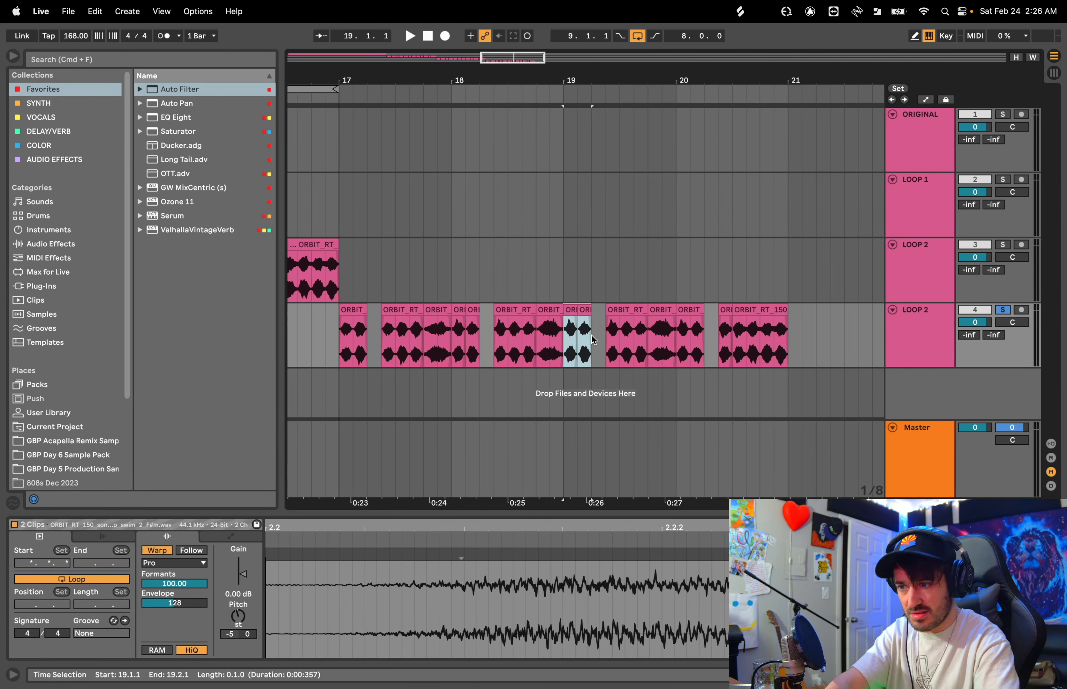
drag(675, 335, 705, 335)
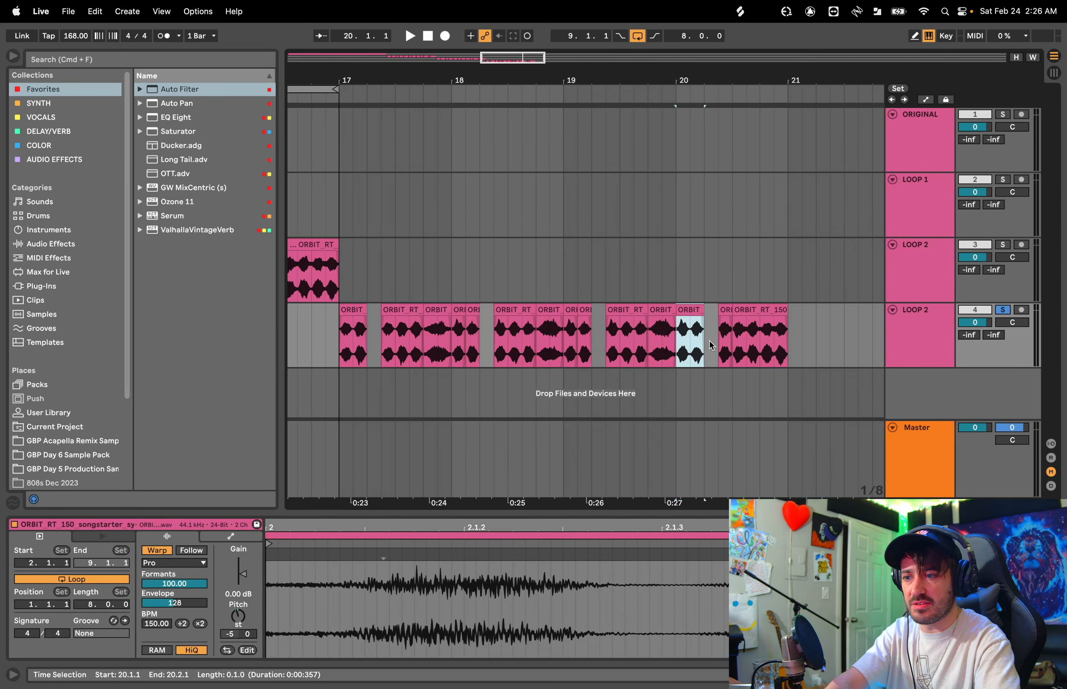
key(space)
key(space)
Step: Audition the ending from 20.2.3, 20.4.1 and 20.3.1, and copy the quarter-note slice at 20.4.1 over 20.3.1
click(720, 340)
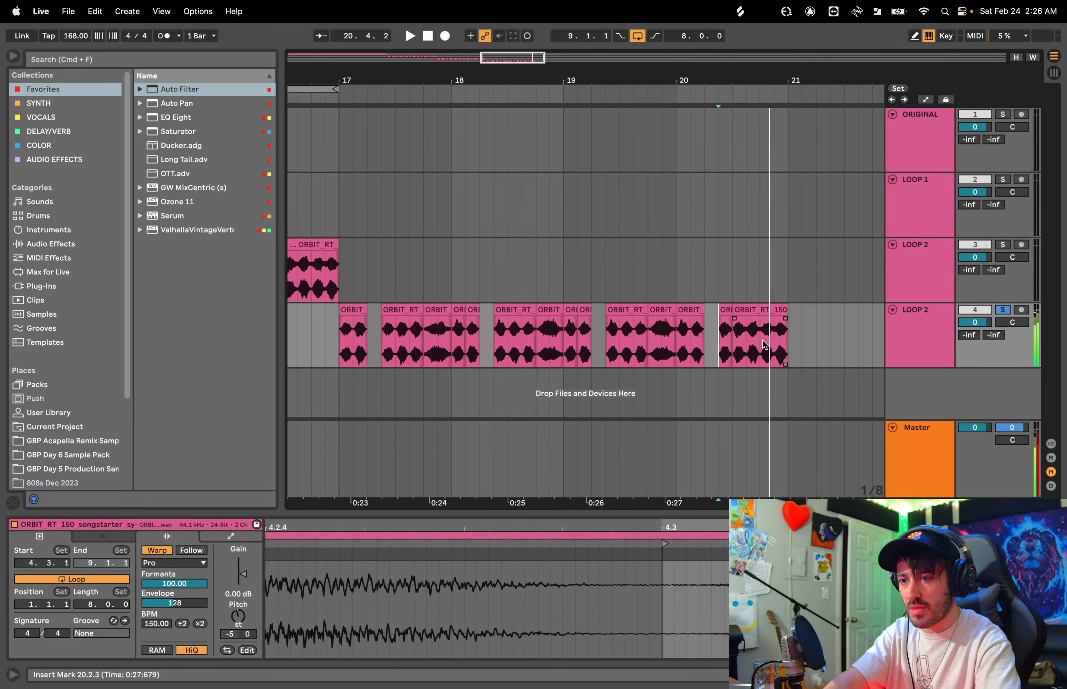
click(760, 345)
key(space)
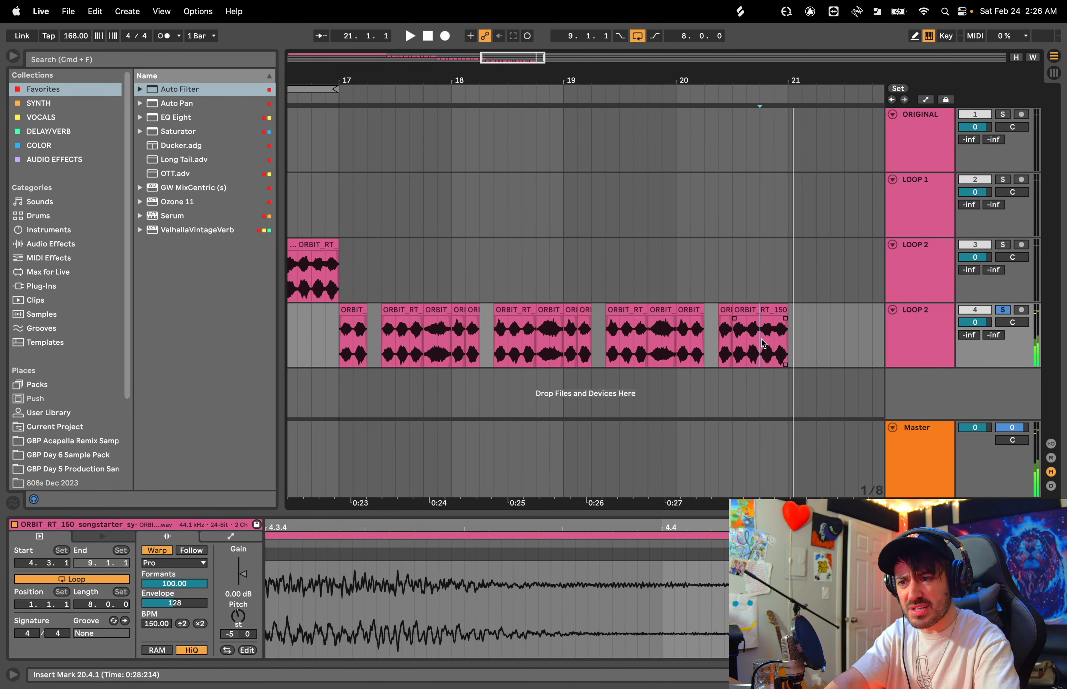
key(space)
click(733, 340)
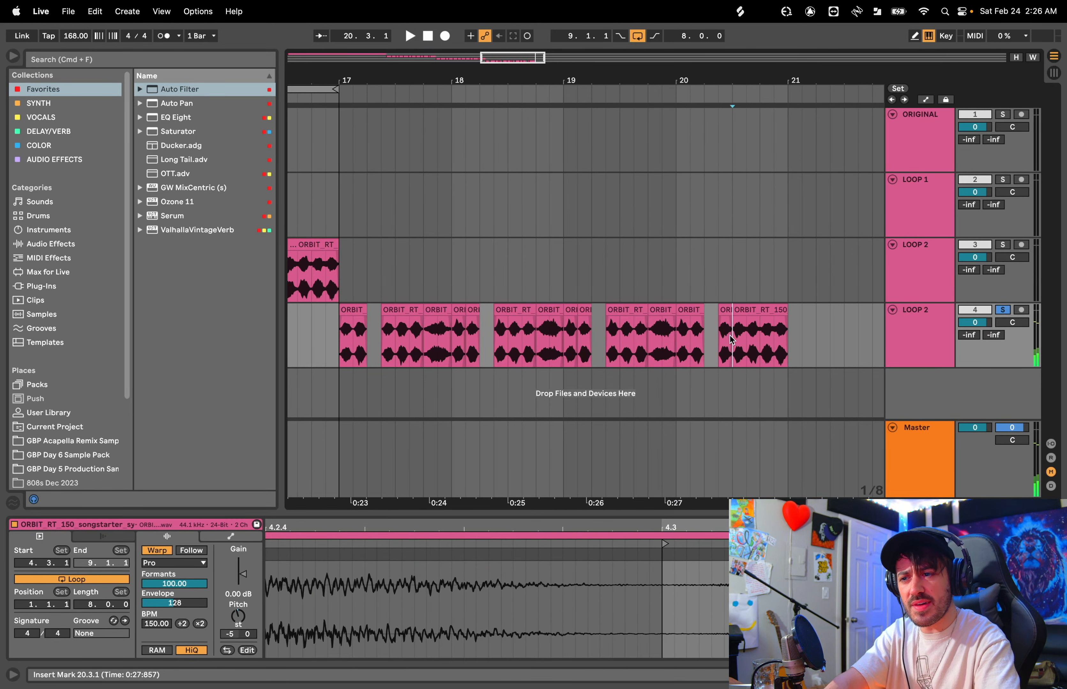
key(space)
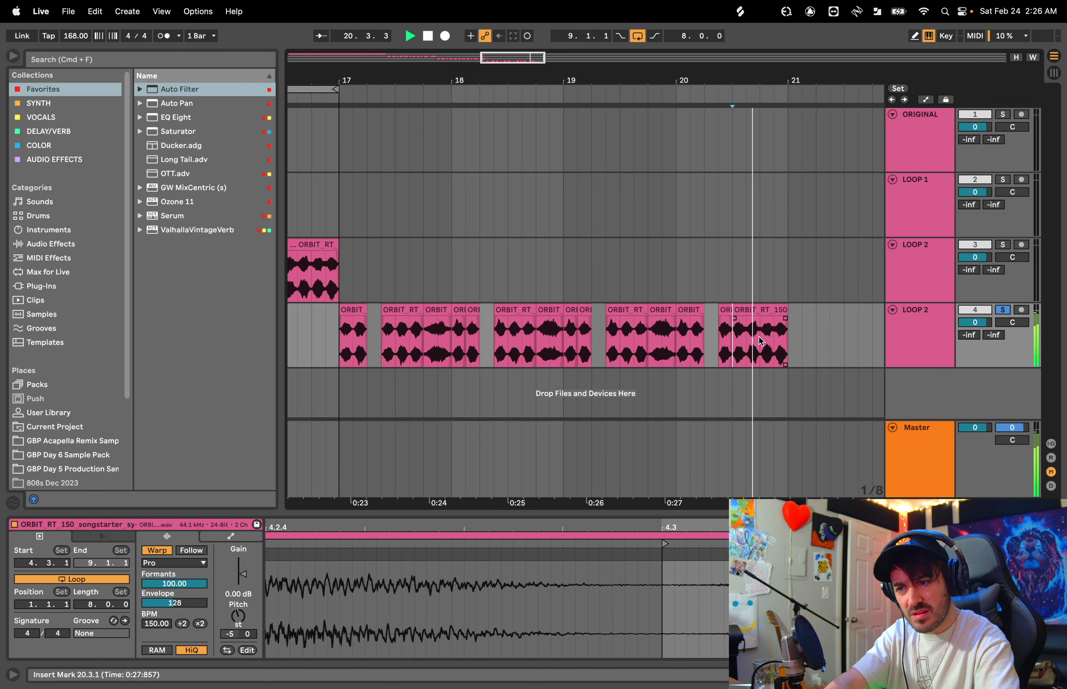
key(space)
mouse_move(760, 331)
mouse_down()
mouse_move(783, 316)
mouse_move(751, 313)
mouse_up()
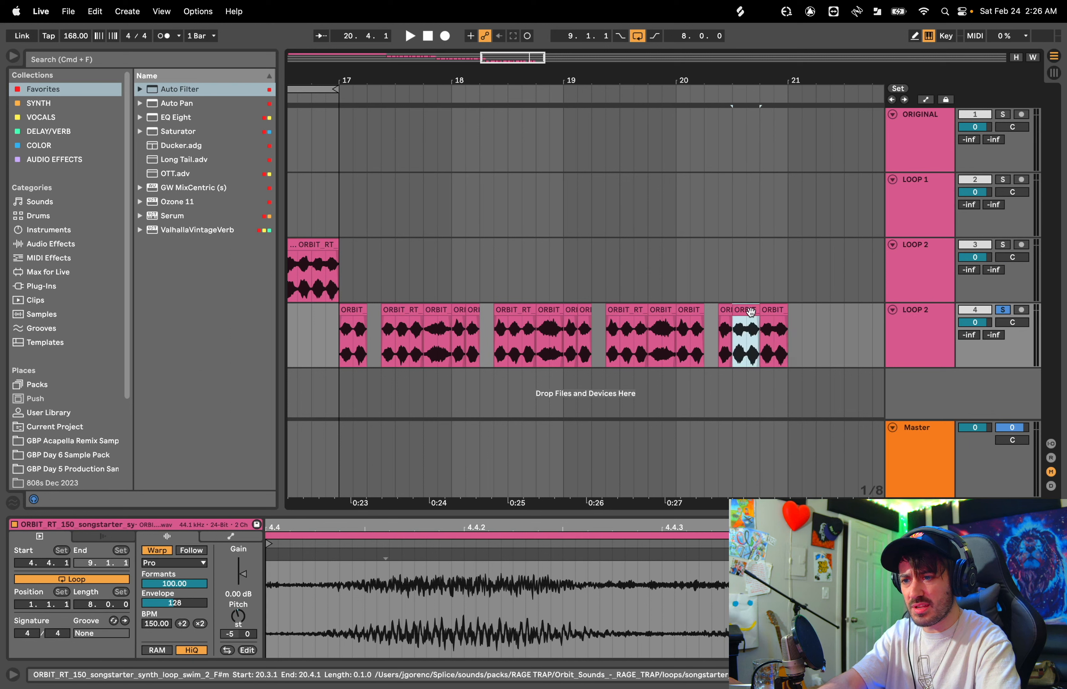
Step: Turn on the metronome and play the whole edited pattern from 17.1.1
click(340, 335)
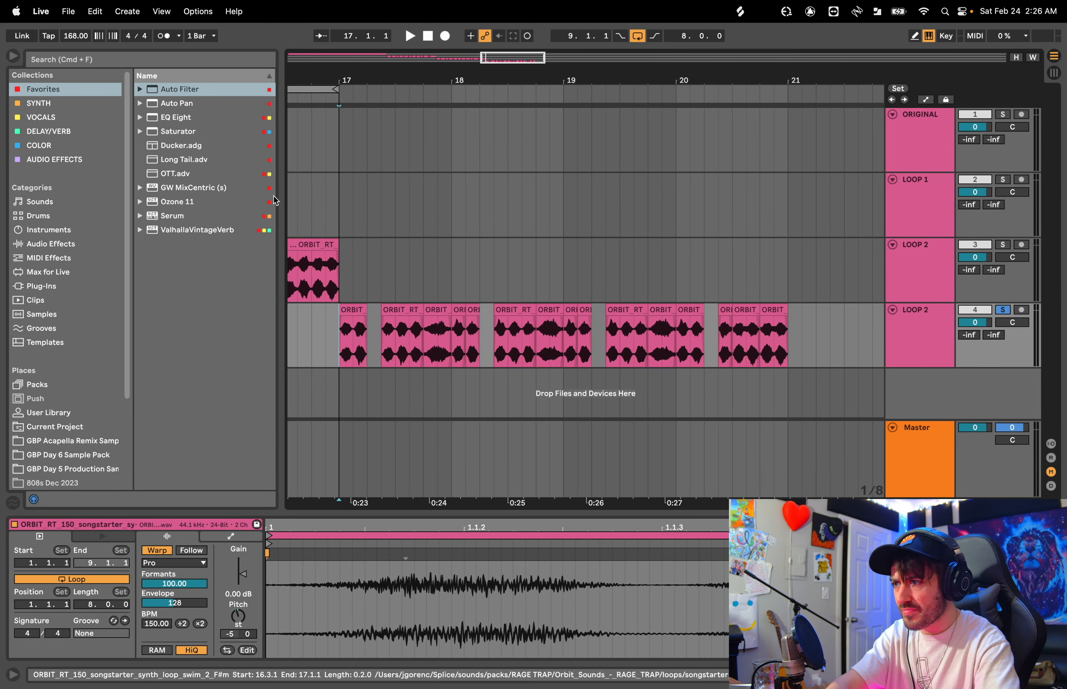
click(161, 36)
key(space)
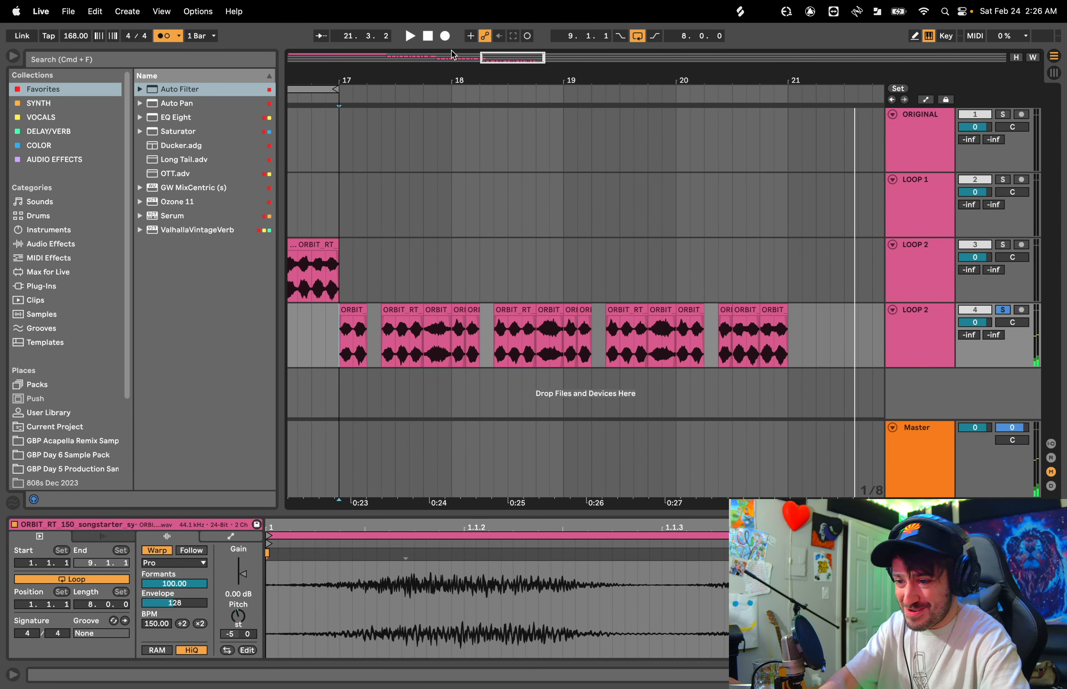
Step: Duplicate the eighth-note slice at 20.3.1 three times to fill the pattern up to 21.1.1, and play from 17.1.1
click(736, 345)
drag(732, 345, 744, 318)
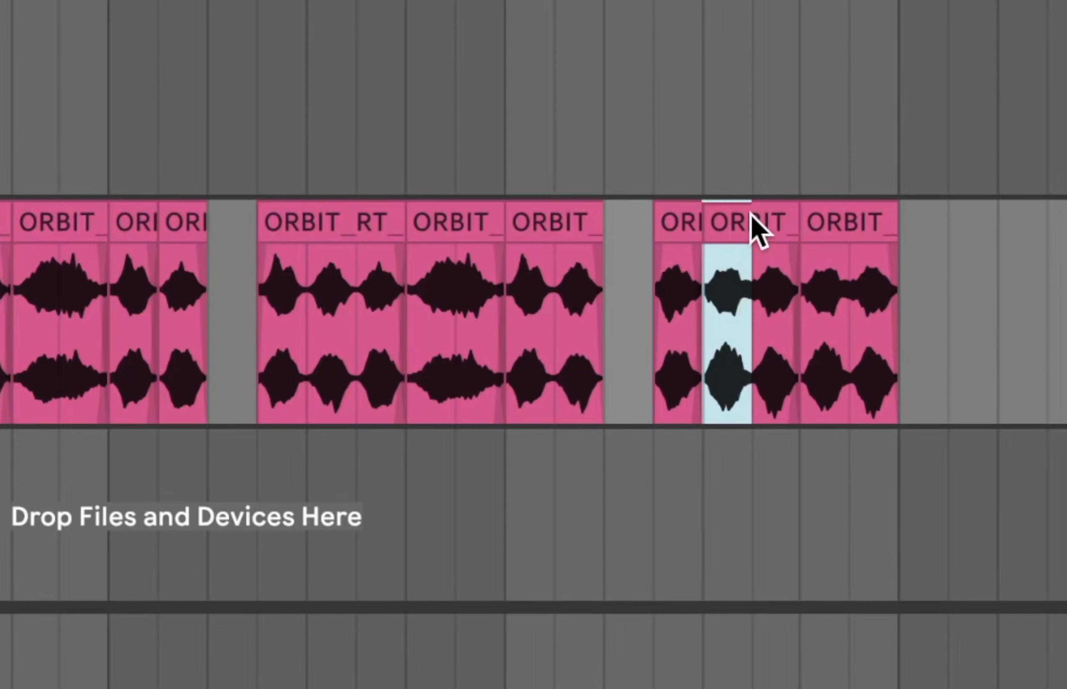
key(super+d)
key(super+d)
key(super+d)
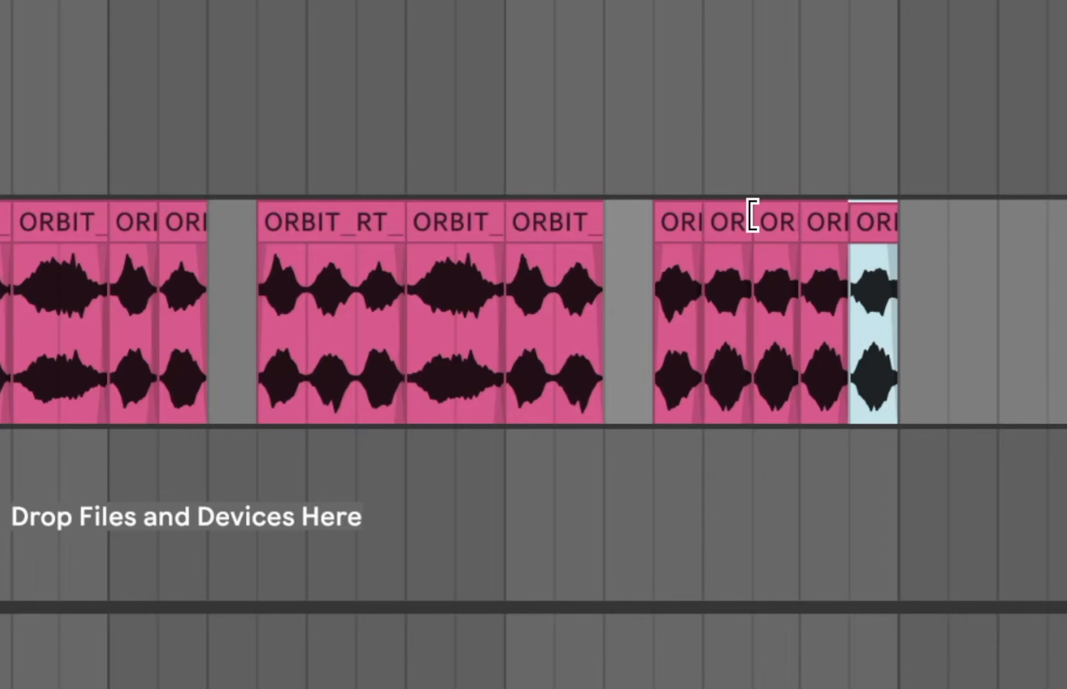
click(353, 312)
key(space)
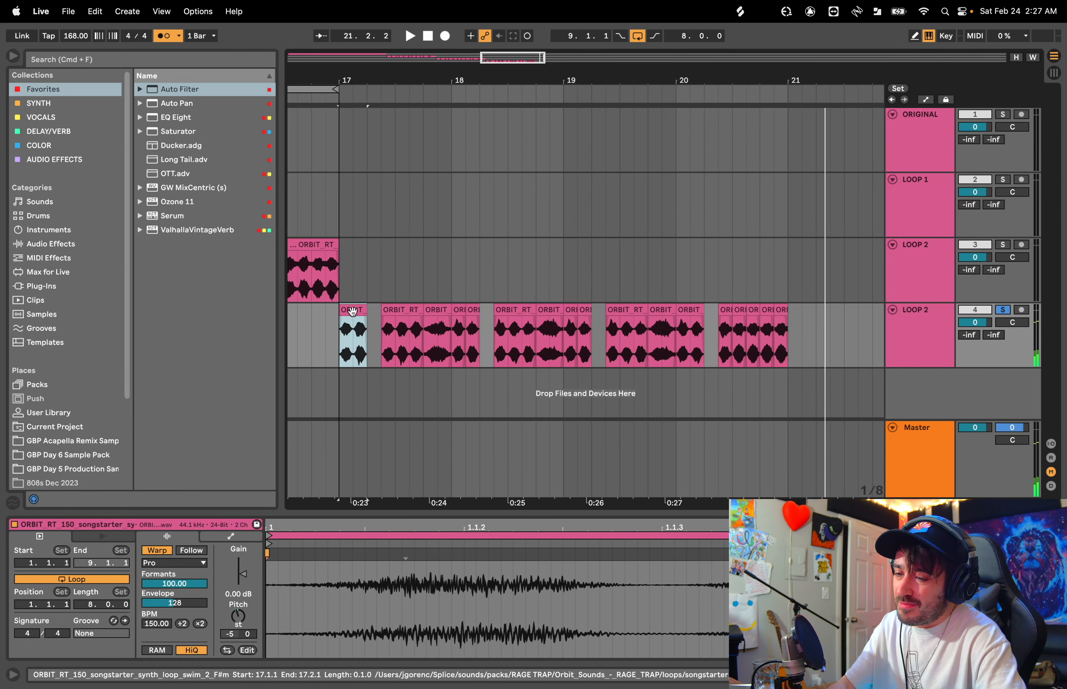
drag(491, 76, 490, 92)
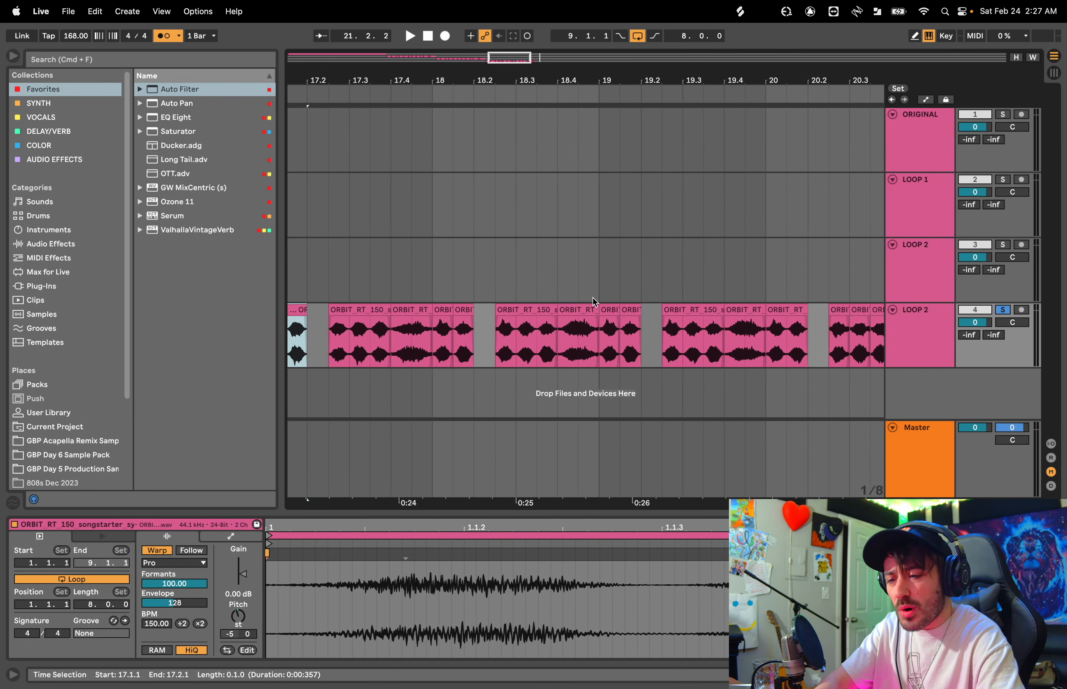
scroll(592, 299, right, 5)
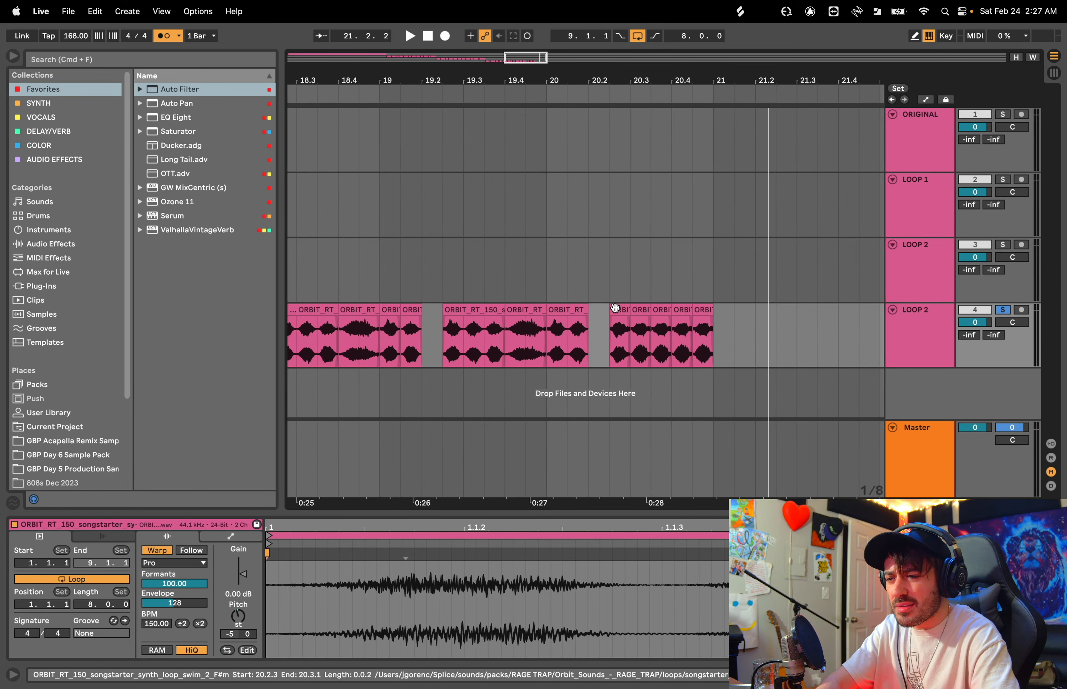
click(642, 311)
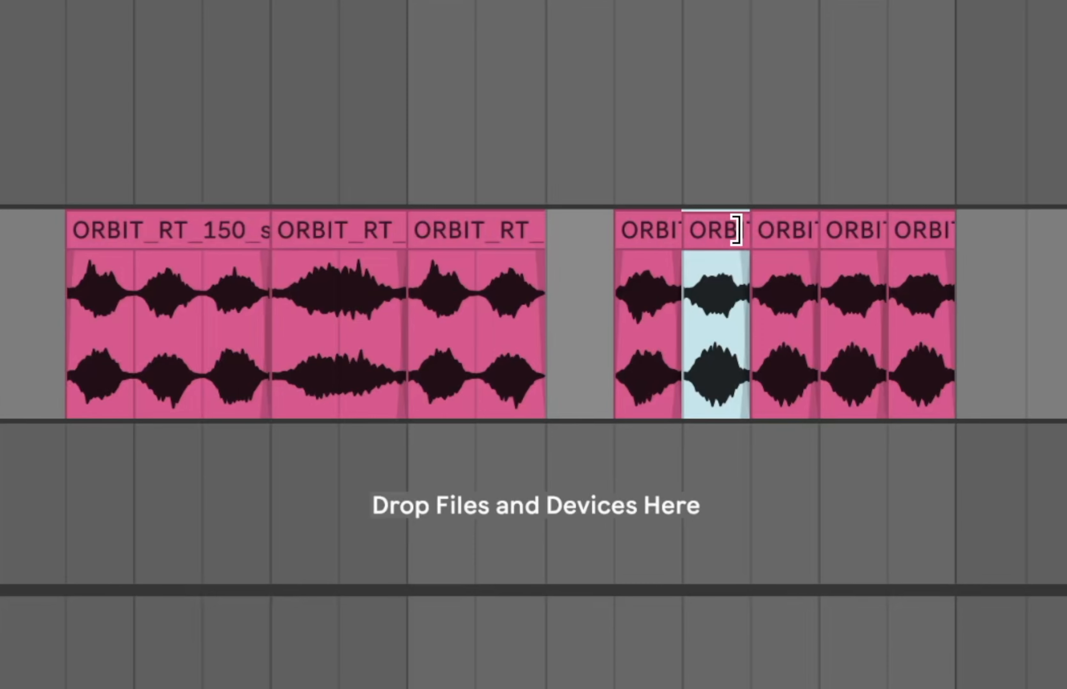
drag(646, 309, 642, 311)
drag(803, 232, 789, 232)
drag(872, 232, 866, 231)
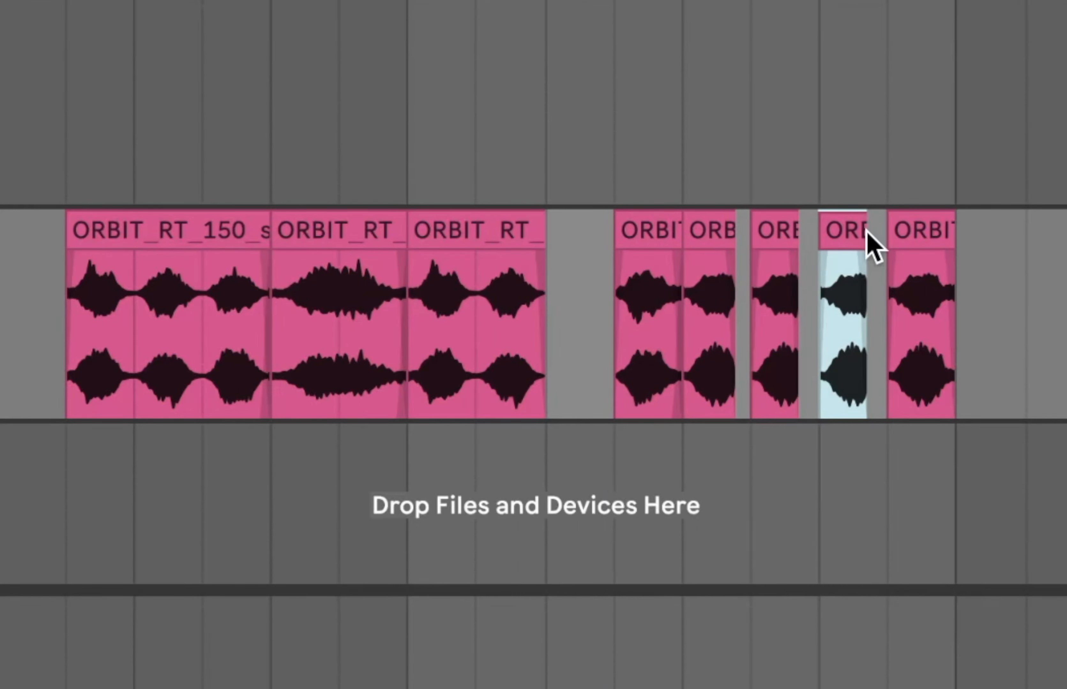
key(super+z)
key(super+z)
key(super+z)
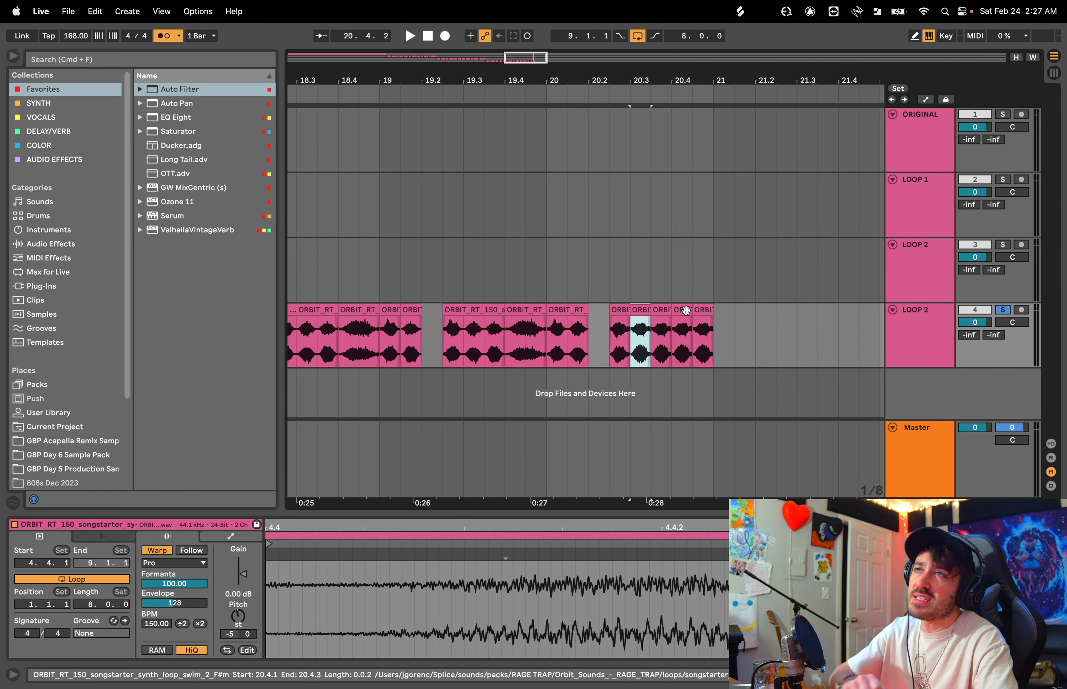
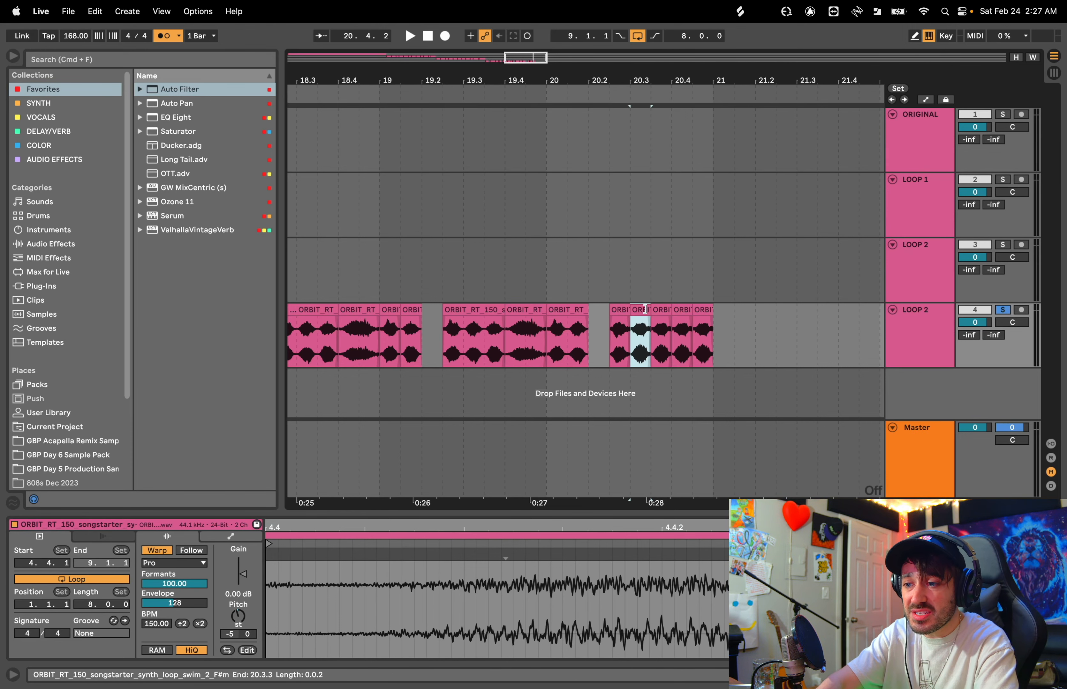
Step: Trim the ends of the four repeated slices between 20.3.1 and 21.1.1 with grid snapping off, leaving a short gap after each
drag(644, 309, 640, 312)
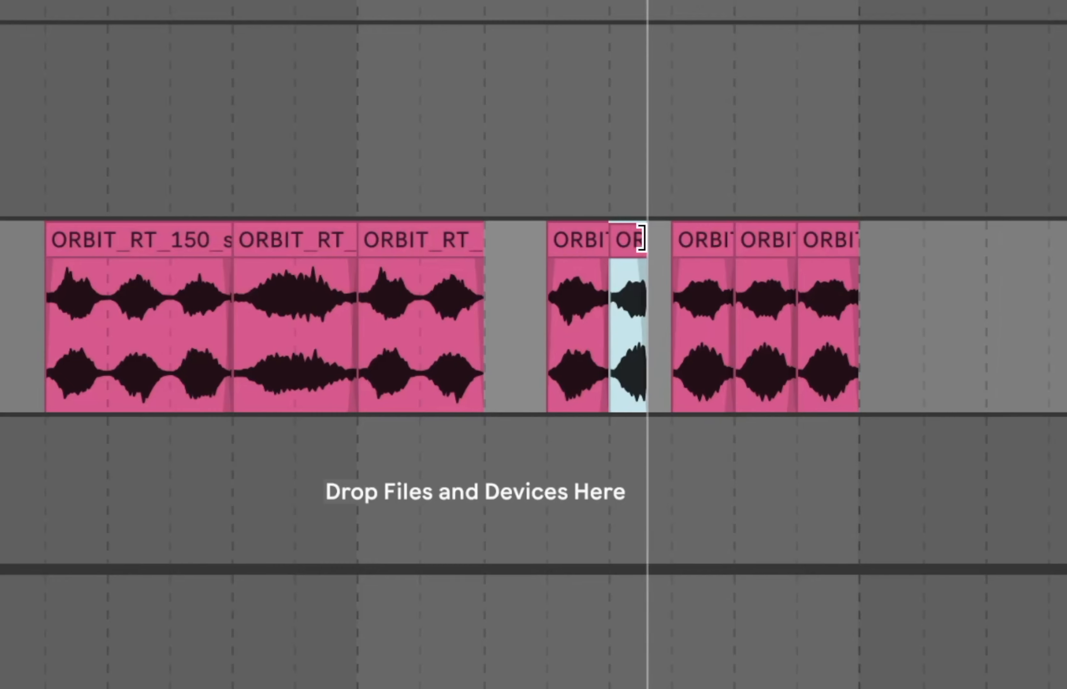
drag(634, 241, 649, 244)
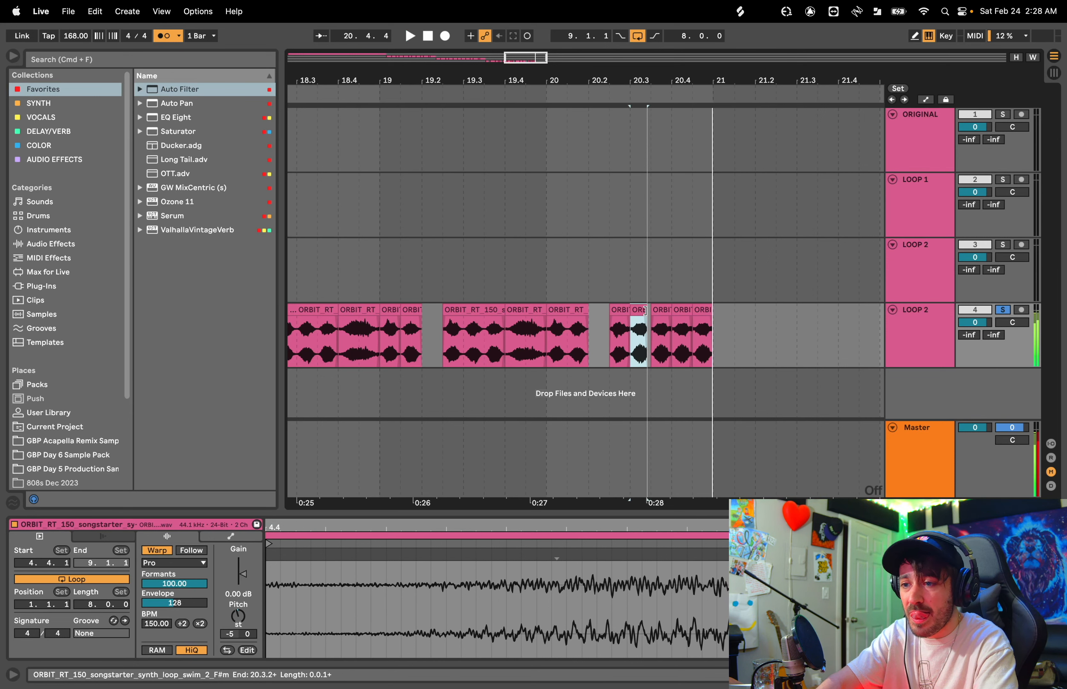
click(667, 314)
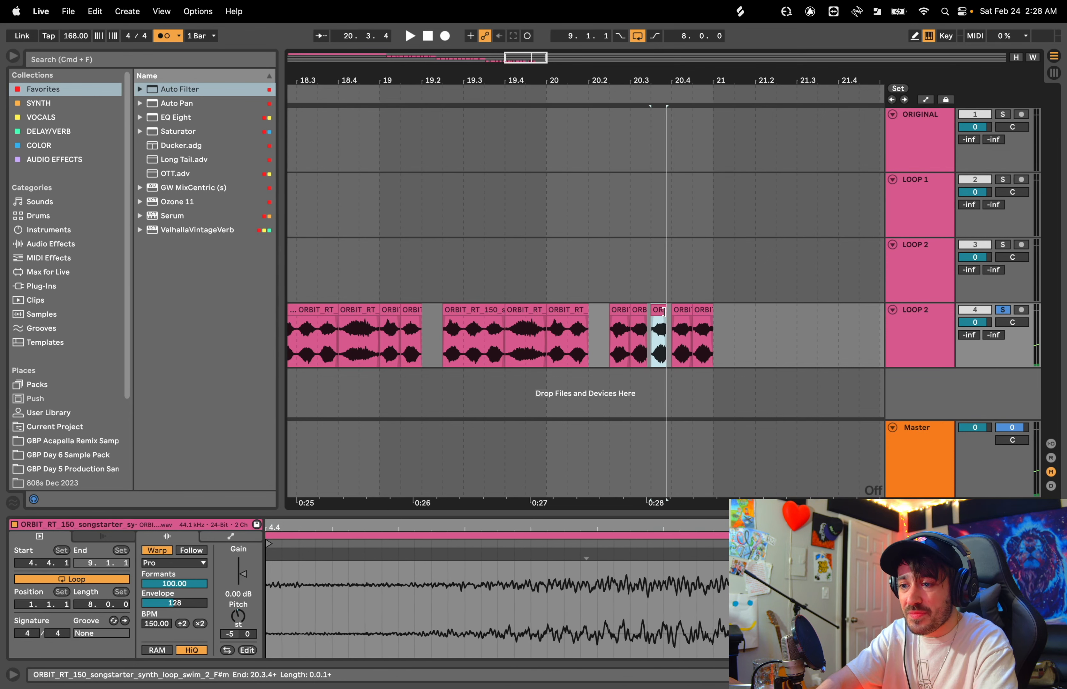
click(682, 312)
click(702, 313)
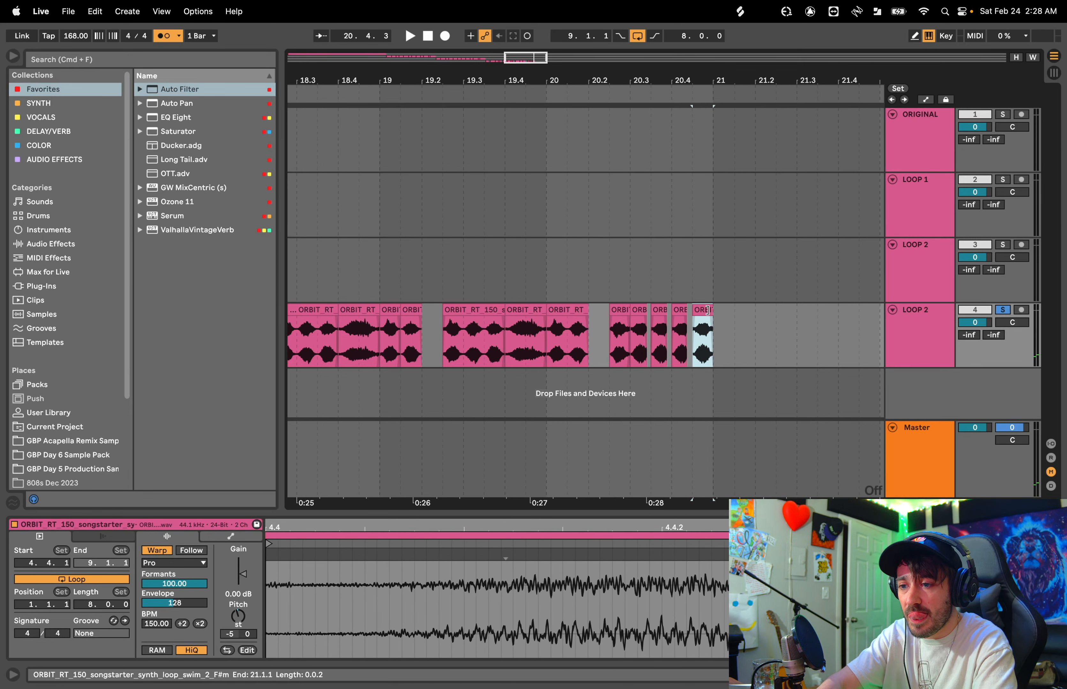
click(638, 312)
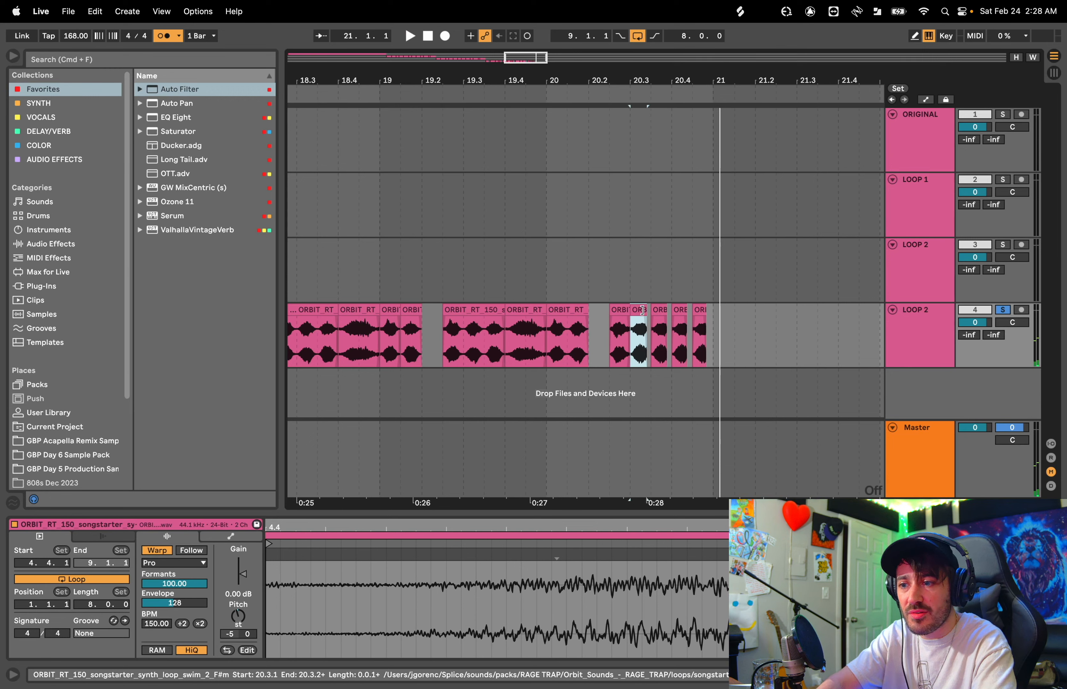
drag(644, 310, 664, 315)
click(637, 310)
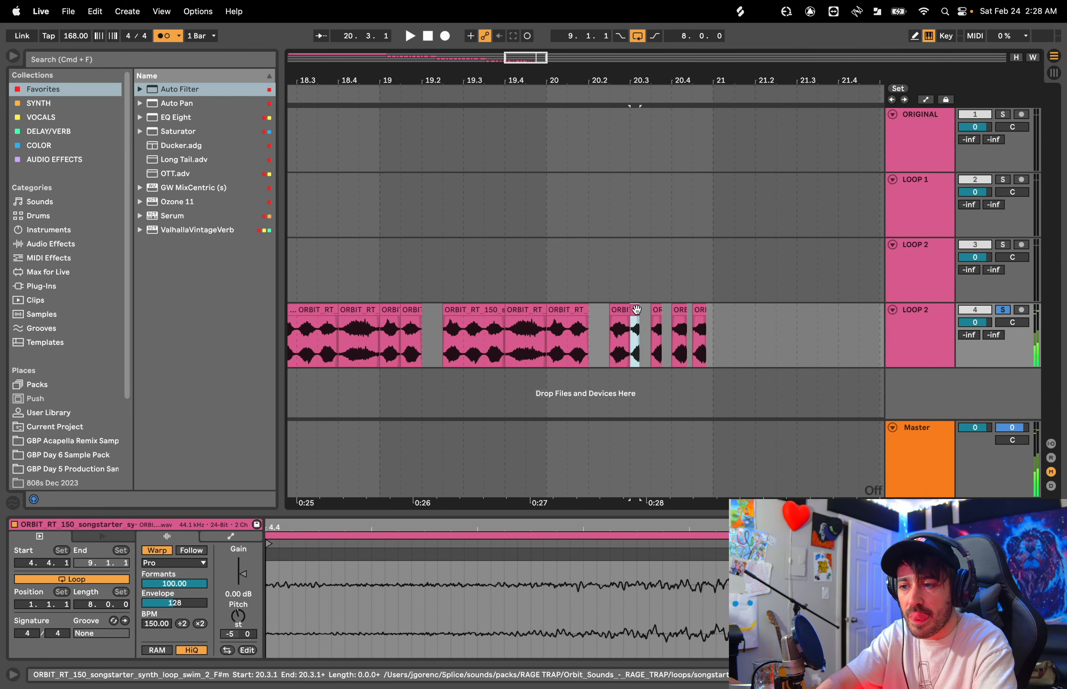
key(super+z)
key(super+z)
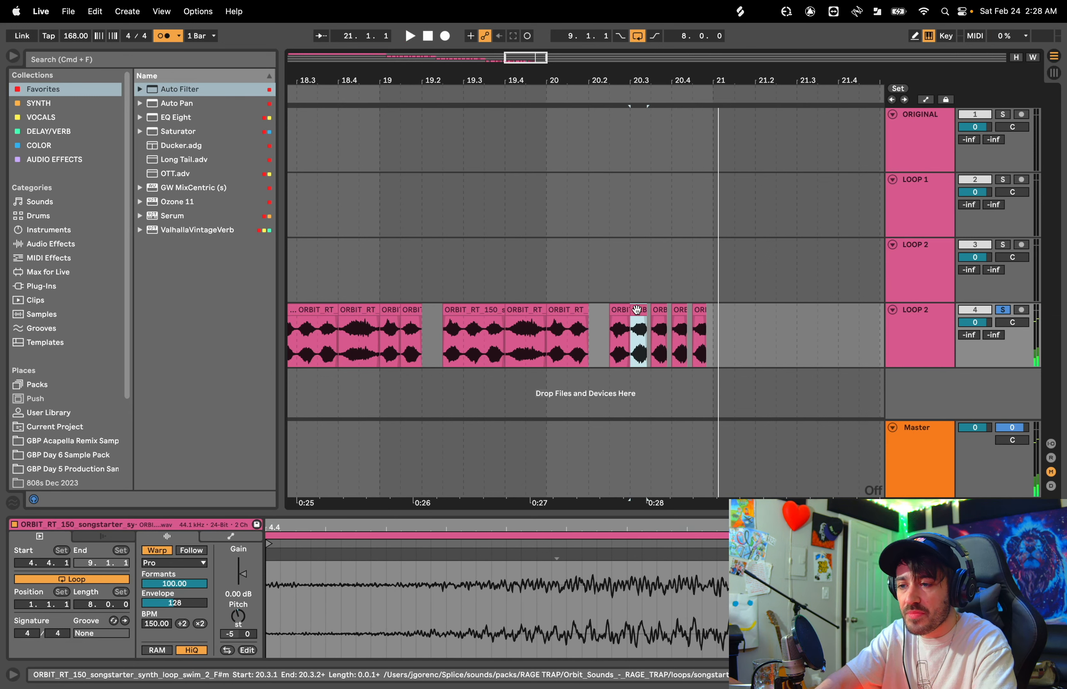
Step: Play the ending from 20.2.3 and extend the slice at 20.3.1 to end on the grid at 20.3.3
click(619, 310)
key(space)
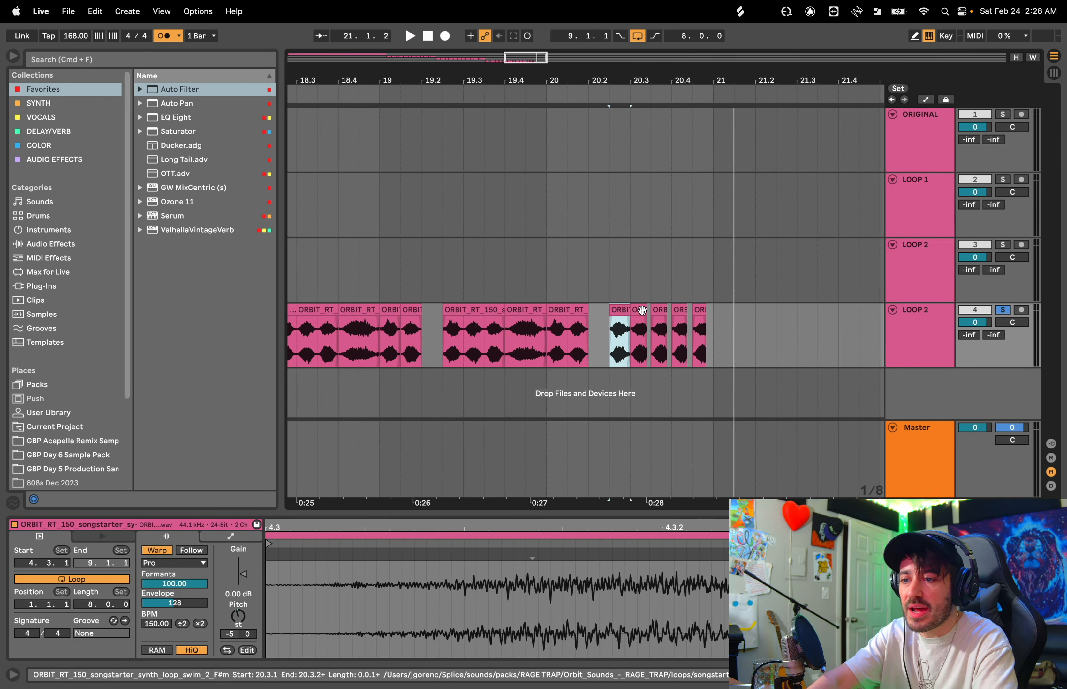
click(643, 311)
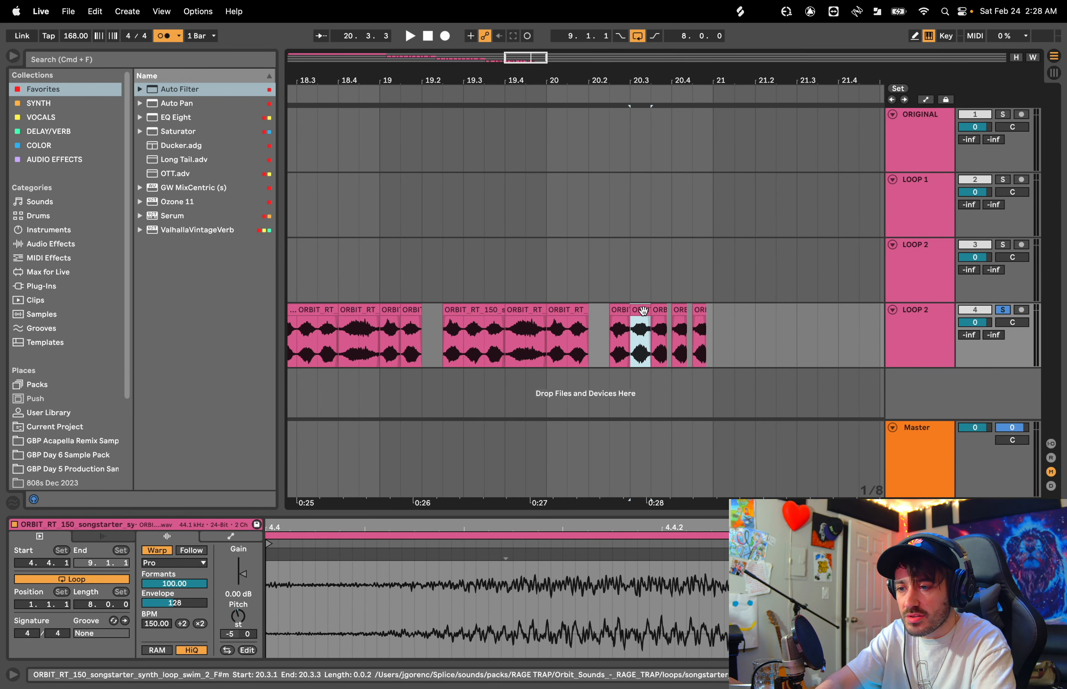
Step: Undo the end trims on the repeated slices between 20.3.1 and 21.1.1, and play the ending
key(super+z)
key(super+z)
key(super+z)
key(super+z)
key(space)
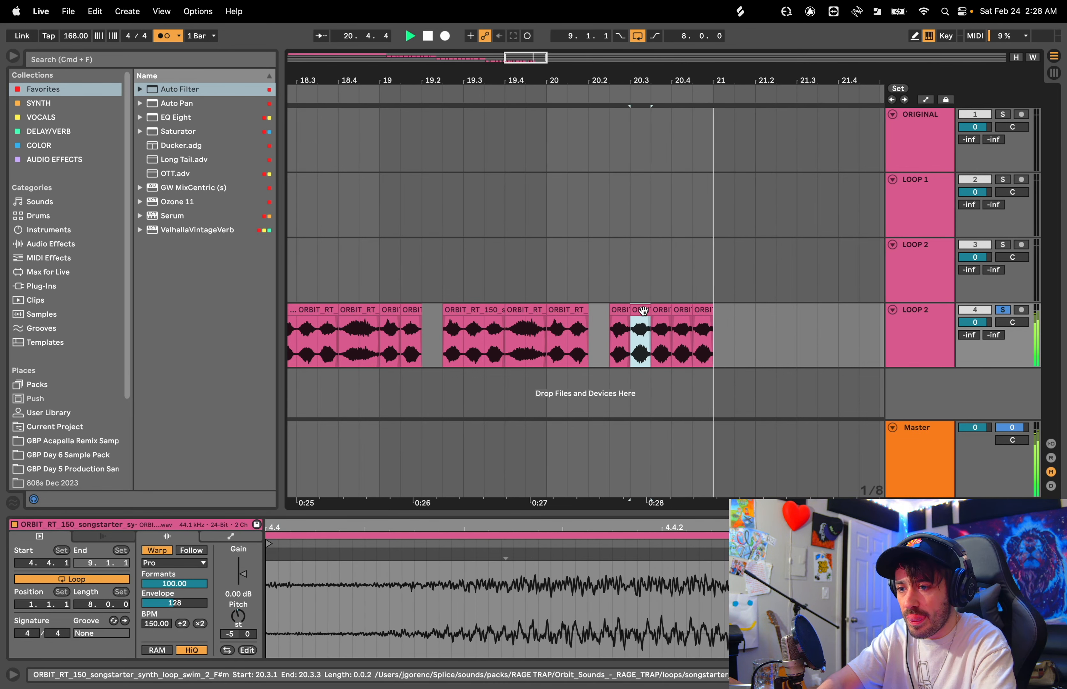
key(space)
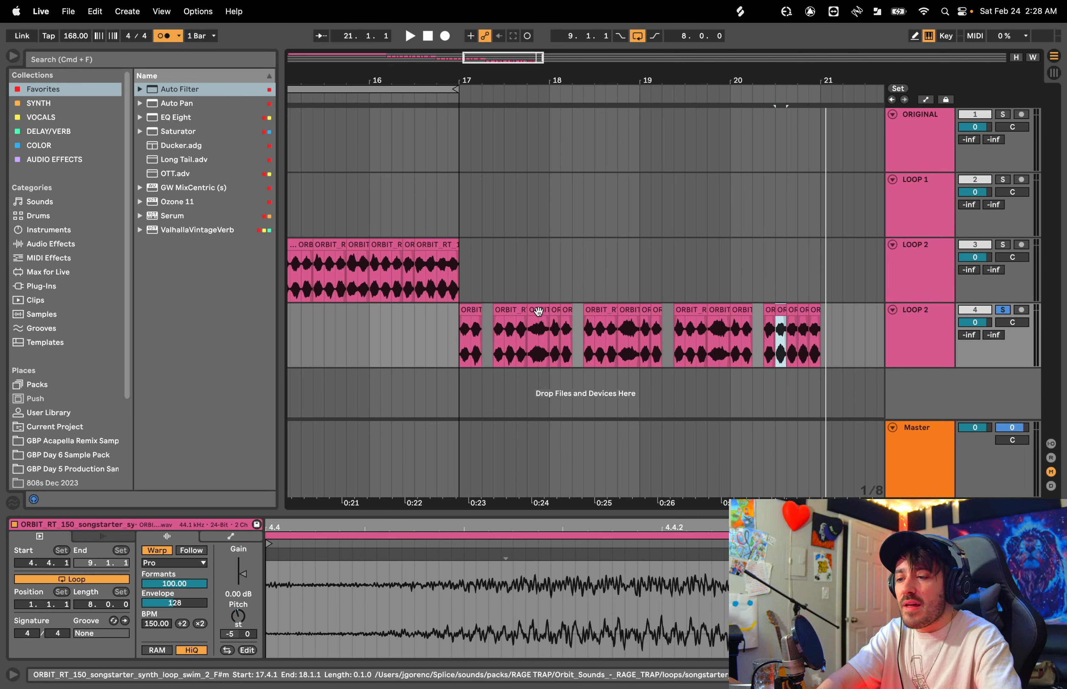
Step: Show the clip's Transposition envelope for the slice at 17.4.1
click(539, 312)
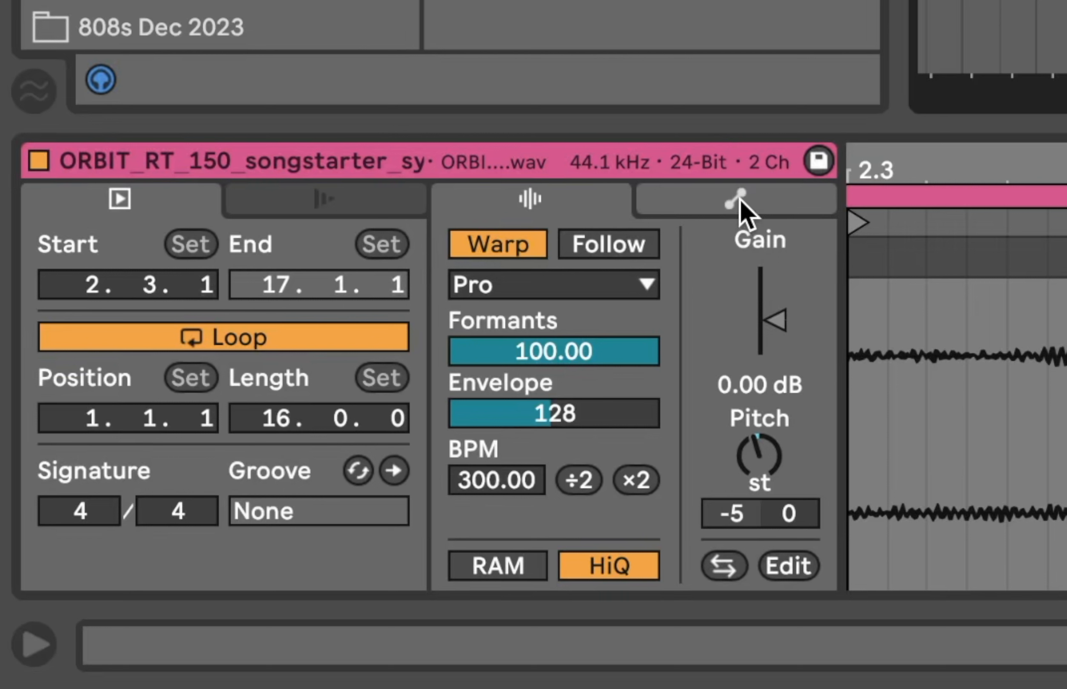
click(740, 209)
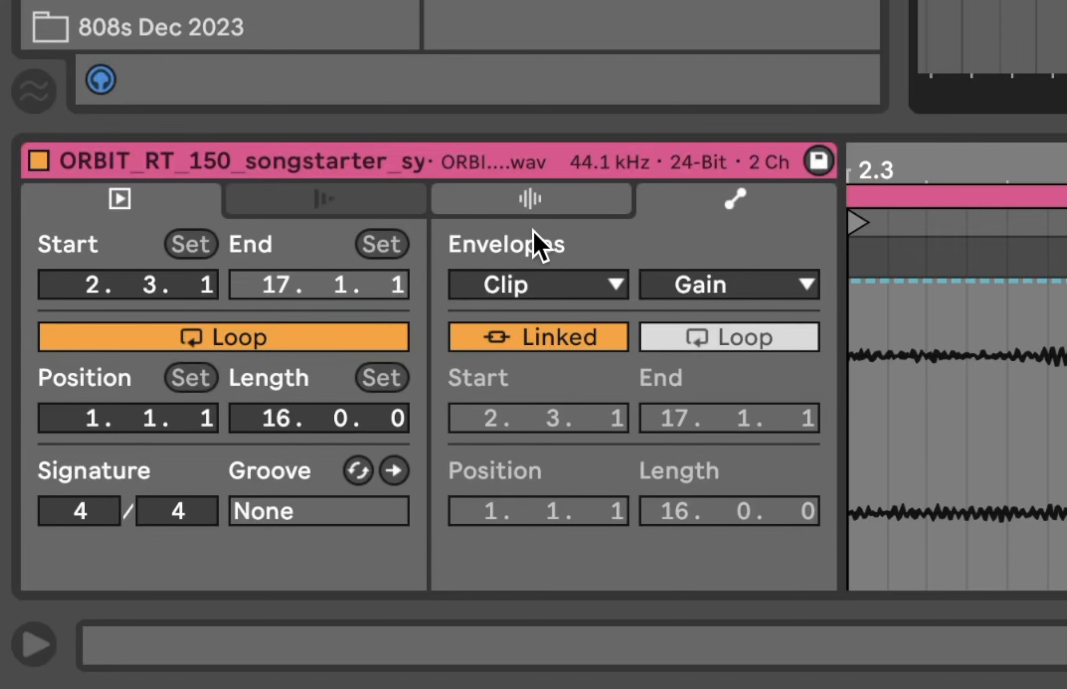
click(533, 288)
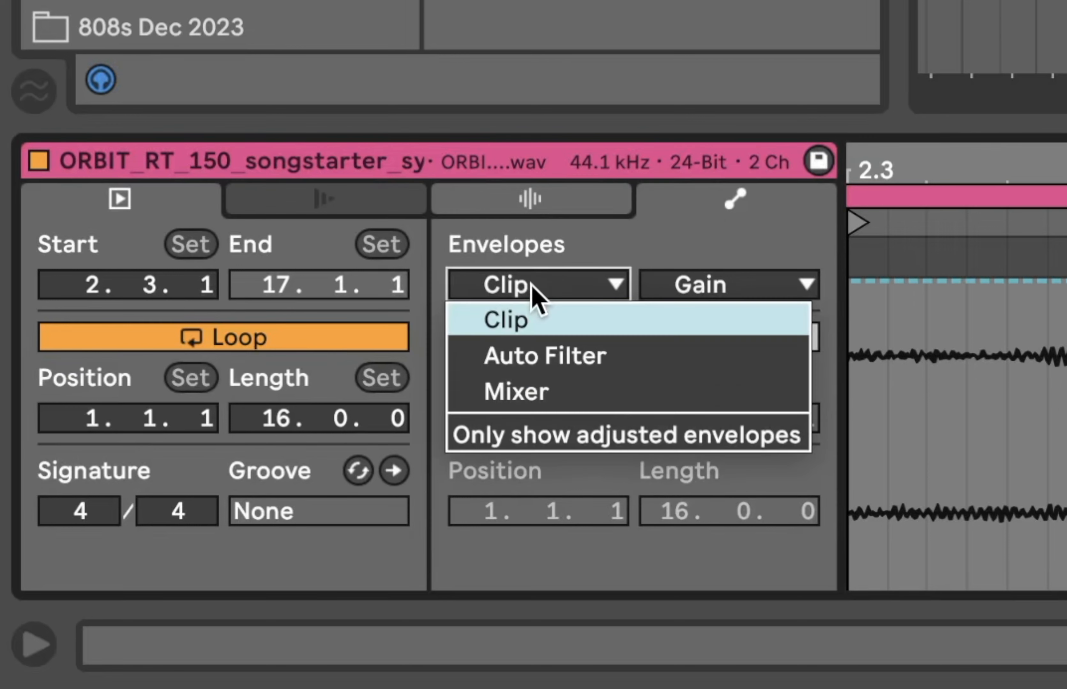
click(530, 326)
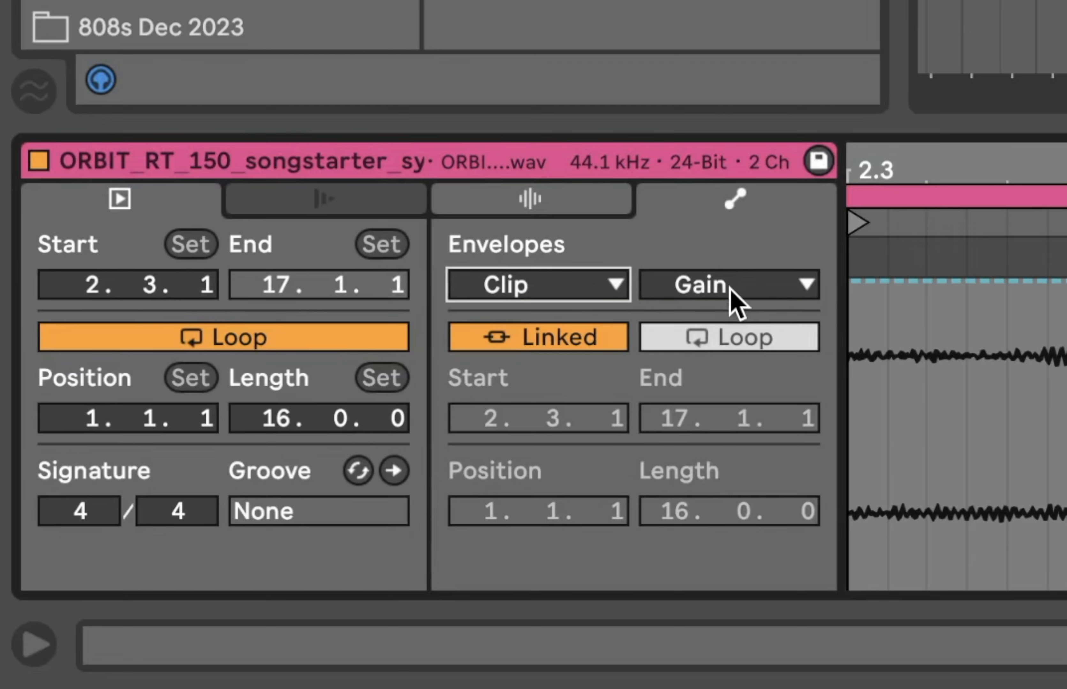
click(719, 289)
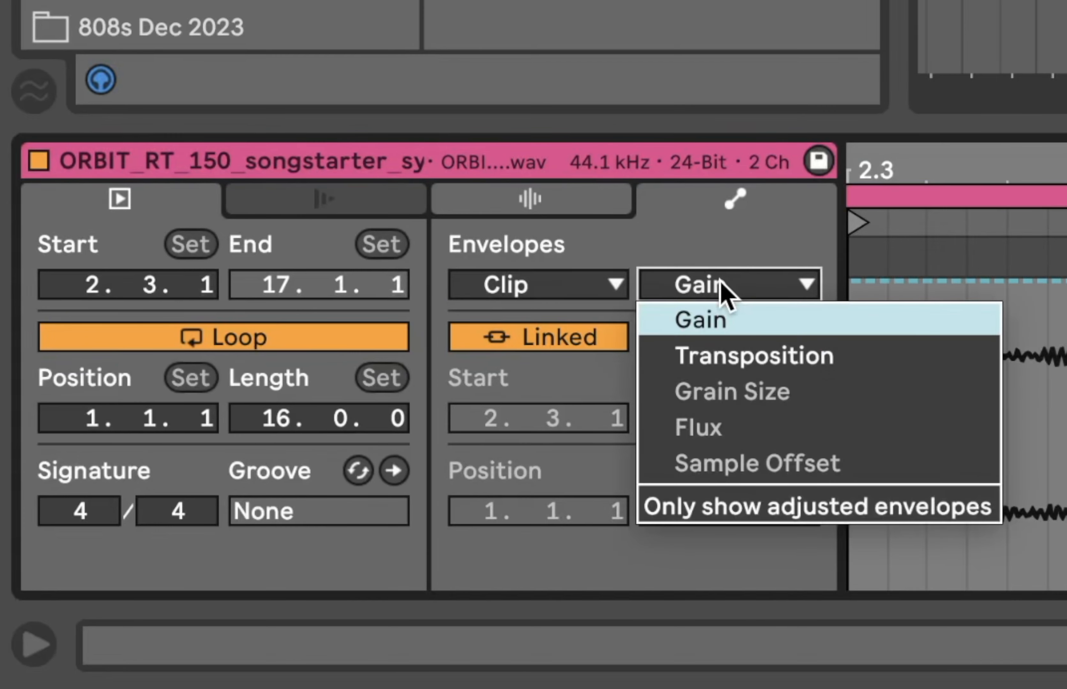
click(731, 356)
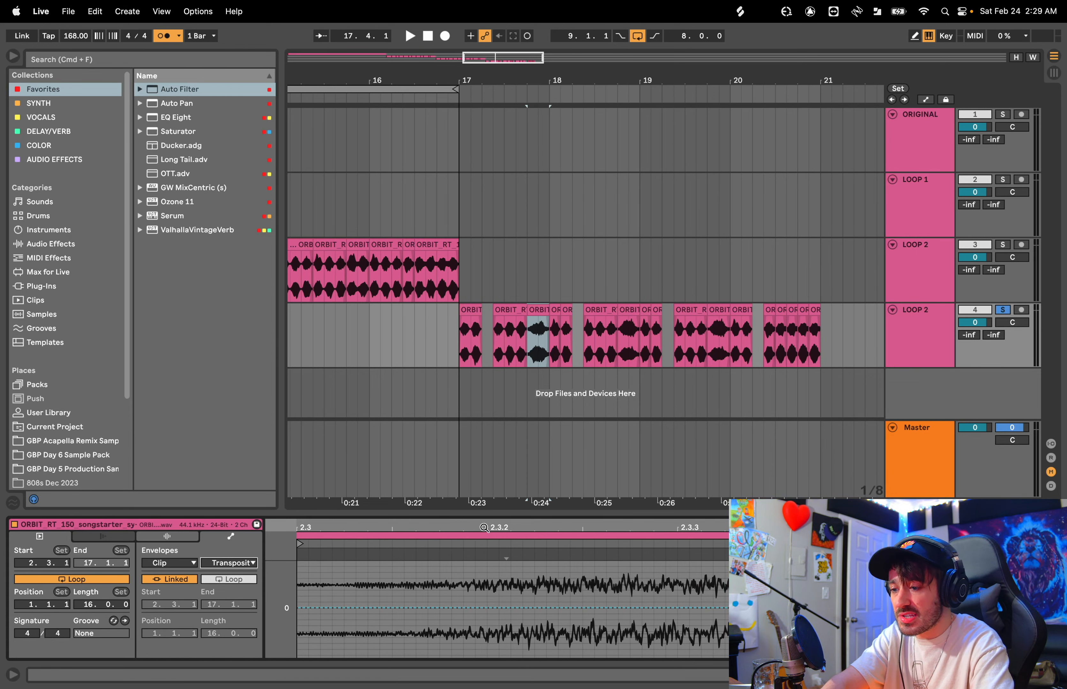
Step: Draw a pitch drop from 0 to about -15 st across the slice at 17.4.1, and play it back from 17.1.1
drag(484, 528, 485, 494)
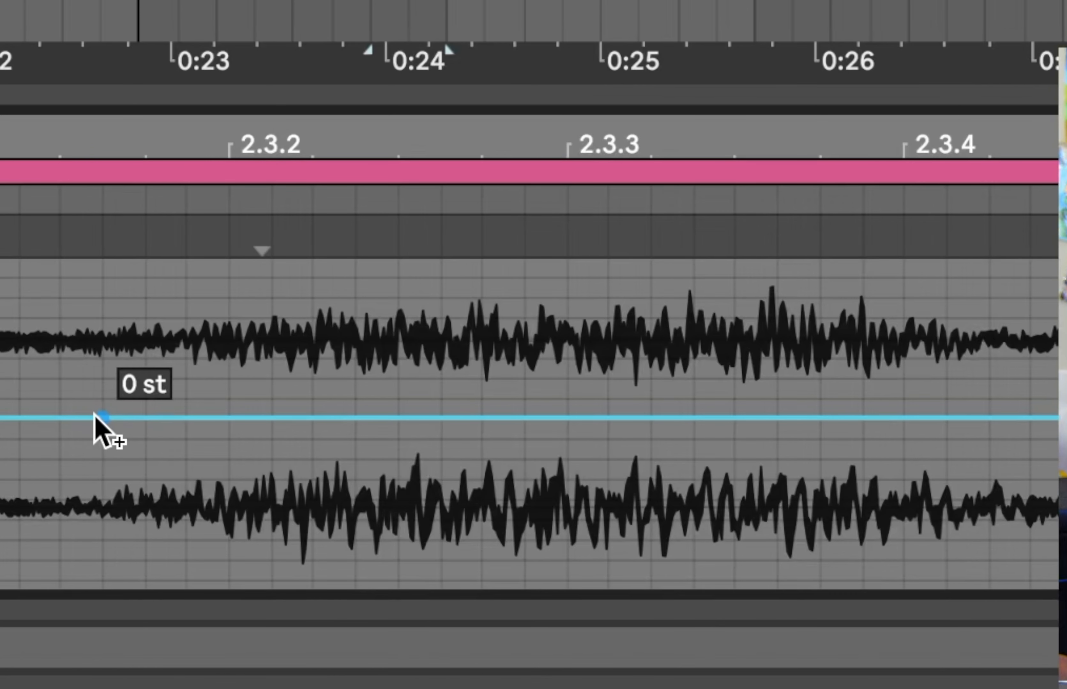
click(100, 419)
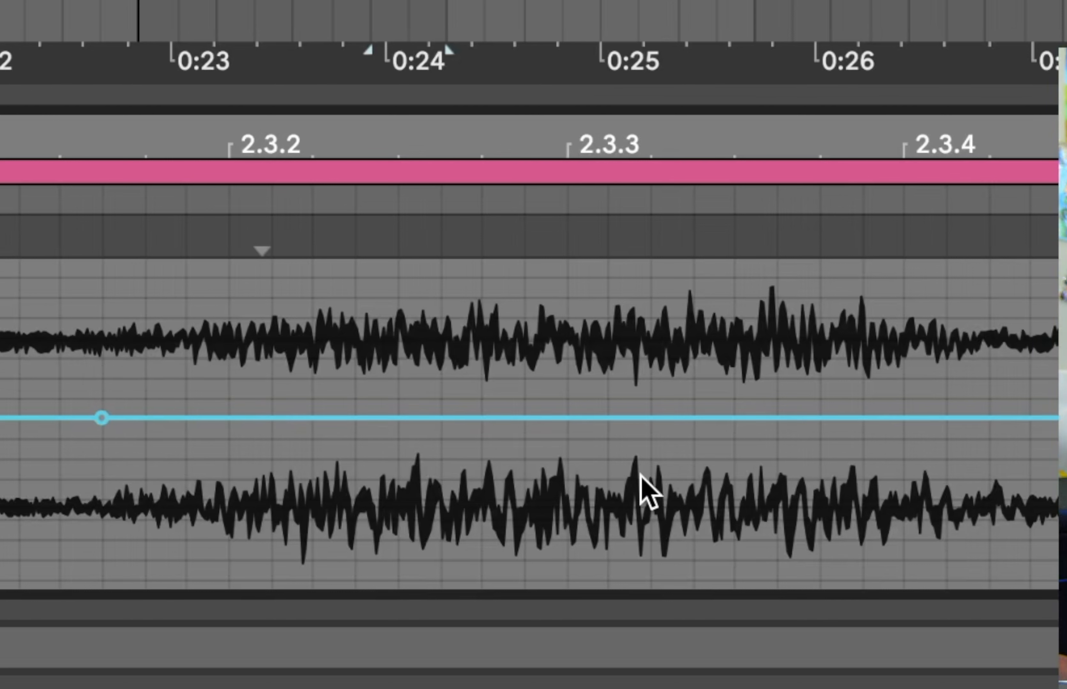
drag(963, 417, 966, 539)
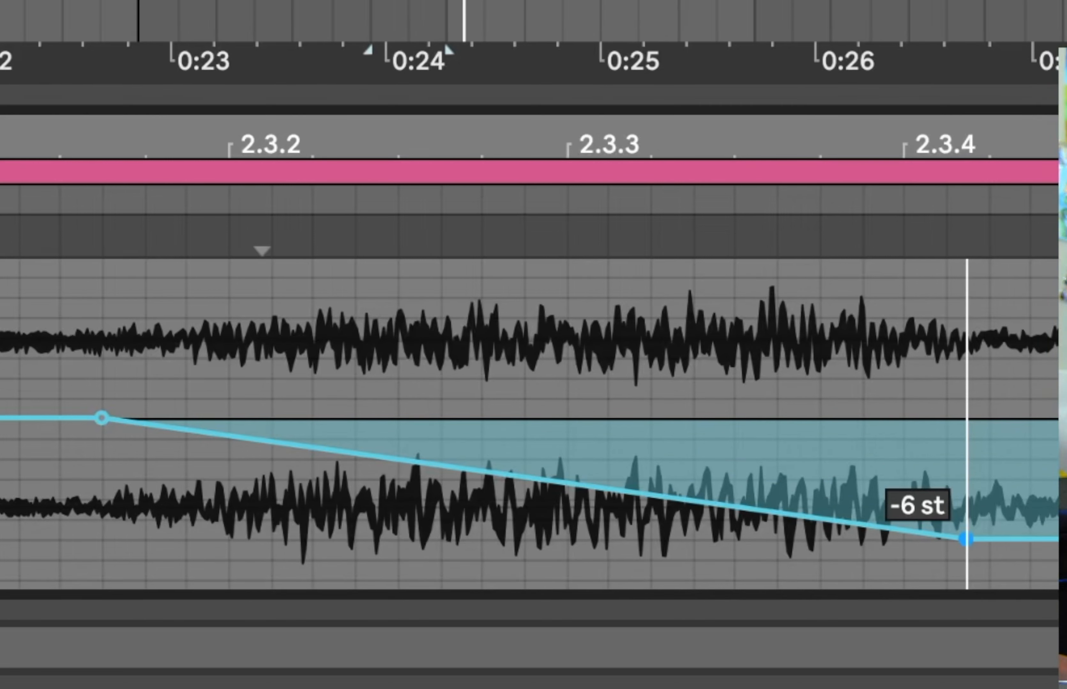
mouse_move(966, 539)
mouse_down()
mouse_move(967, 318)
mouse_move(966, 559)
mouse_up()
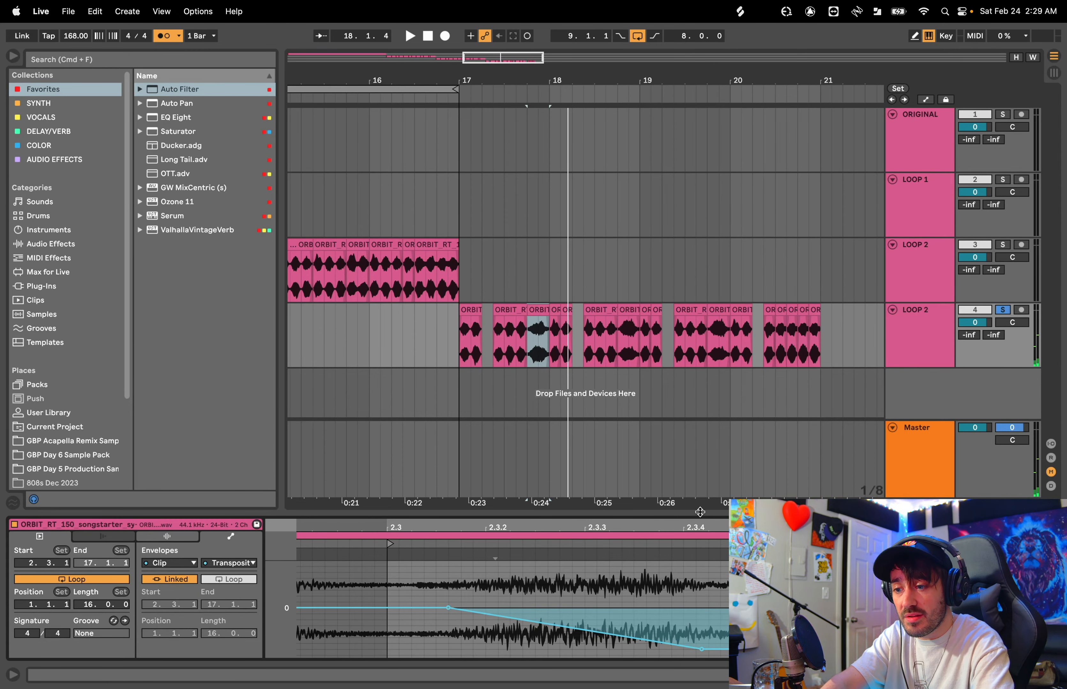
drag(699, 512, 707, 400)
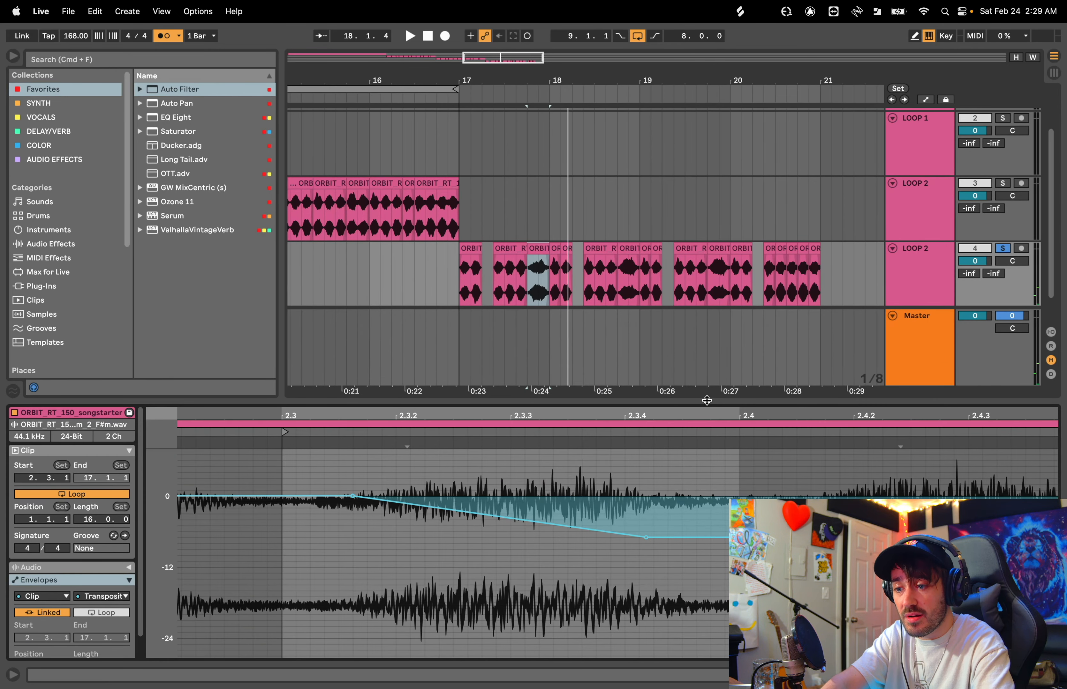
drag(647, 540, 646, 584)
key(space)
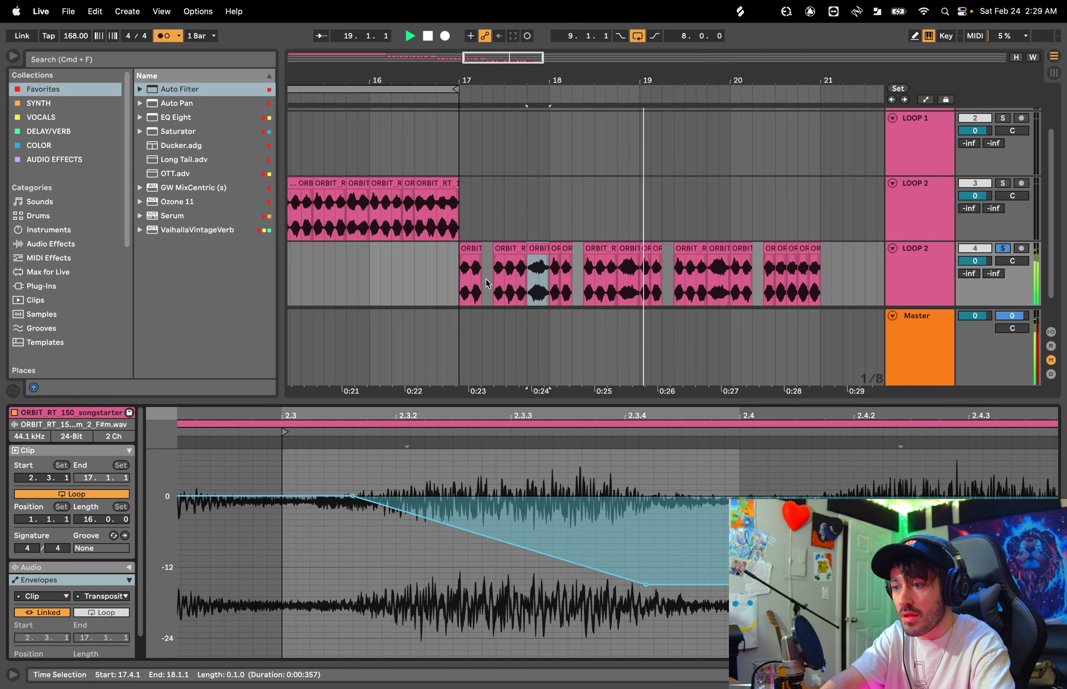
click(461, 290)
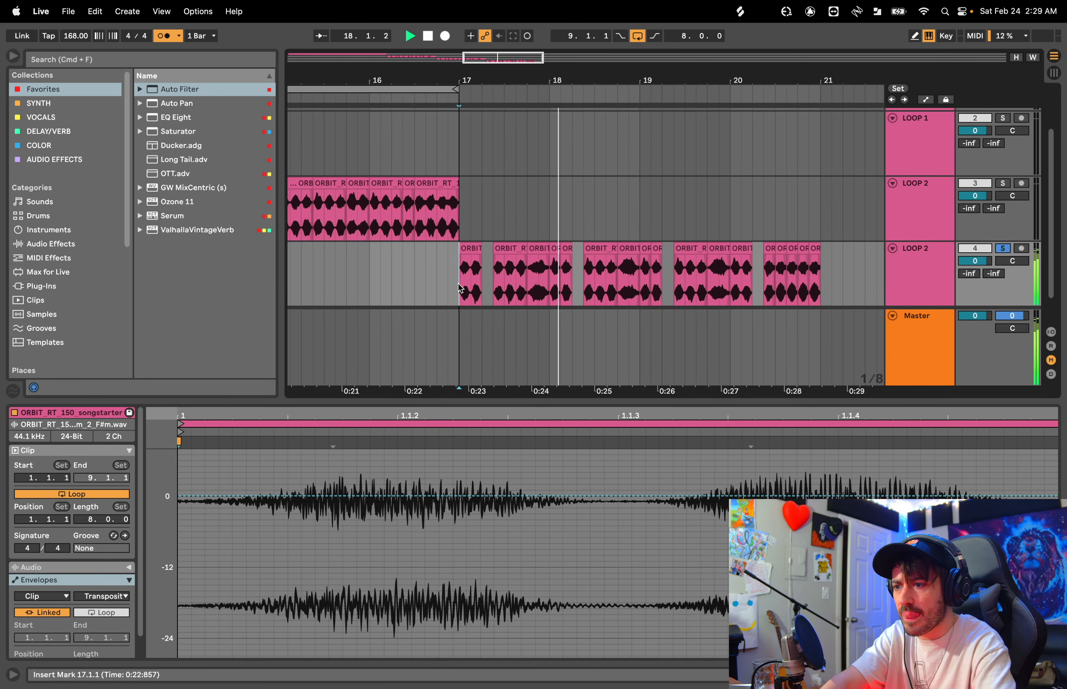
Step: Draw a transposition ramp from 0 to about -12 st across the second half of the slice at 18.4.1, and play it
click(631, 249)
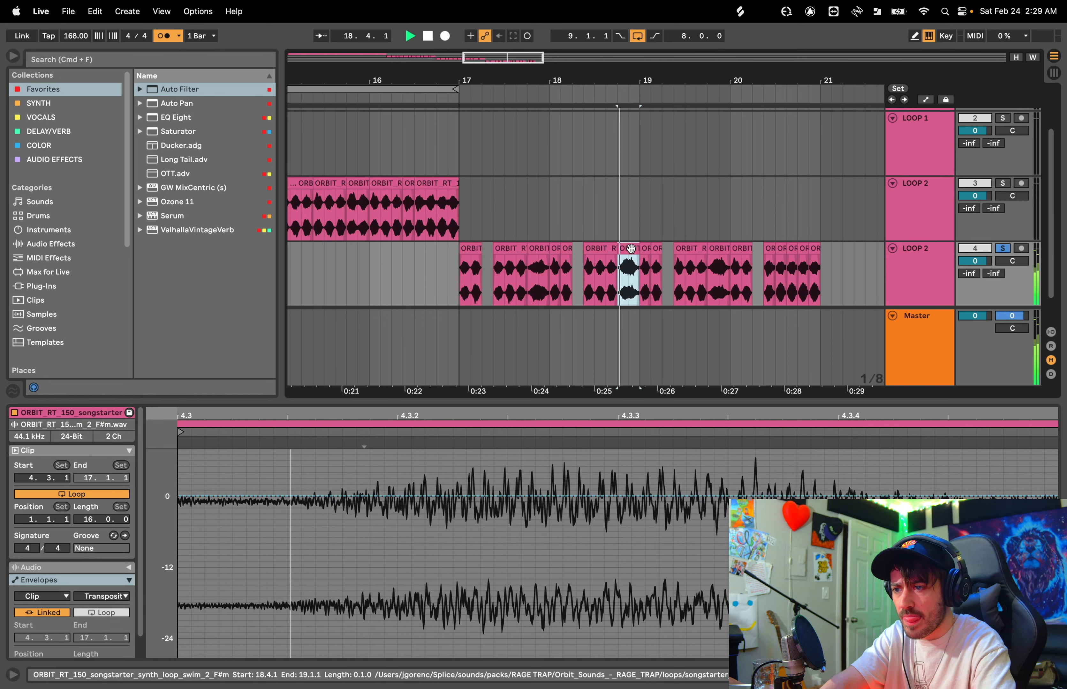
key(space)
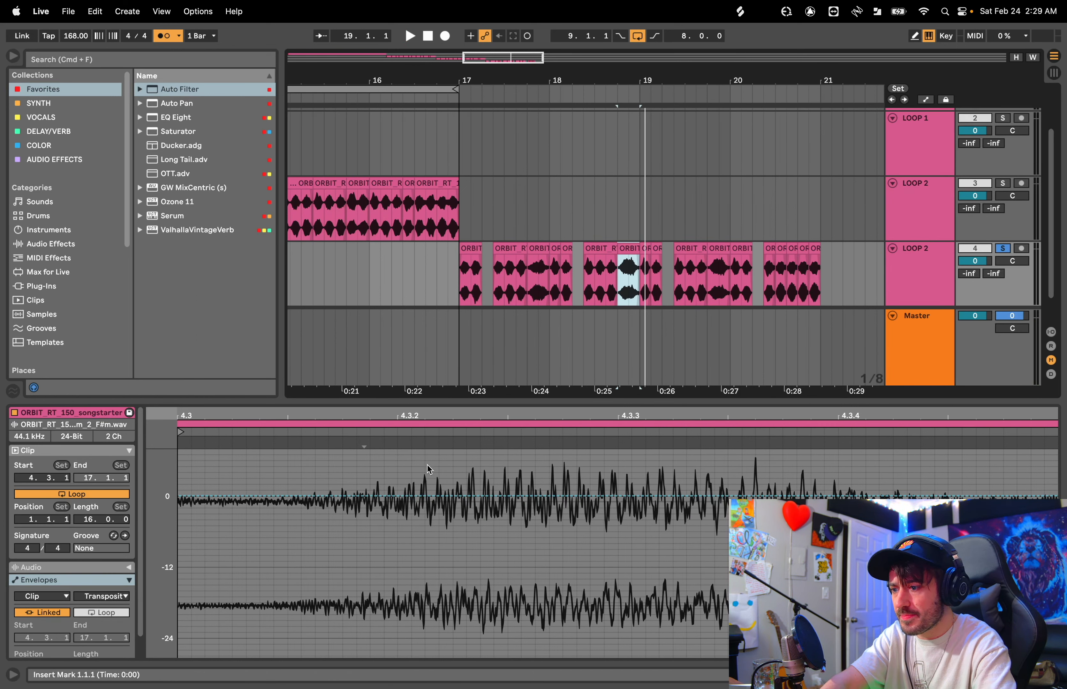
click(444, 497)
drag(882, 496, 882, 568)
key(space)
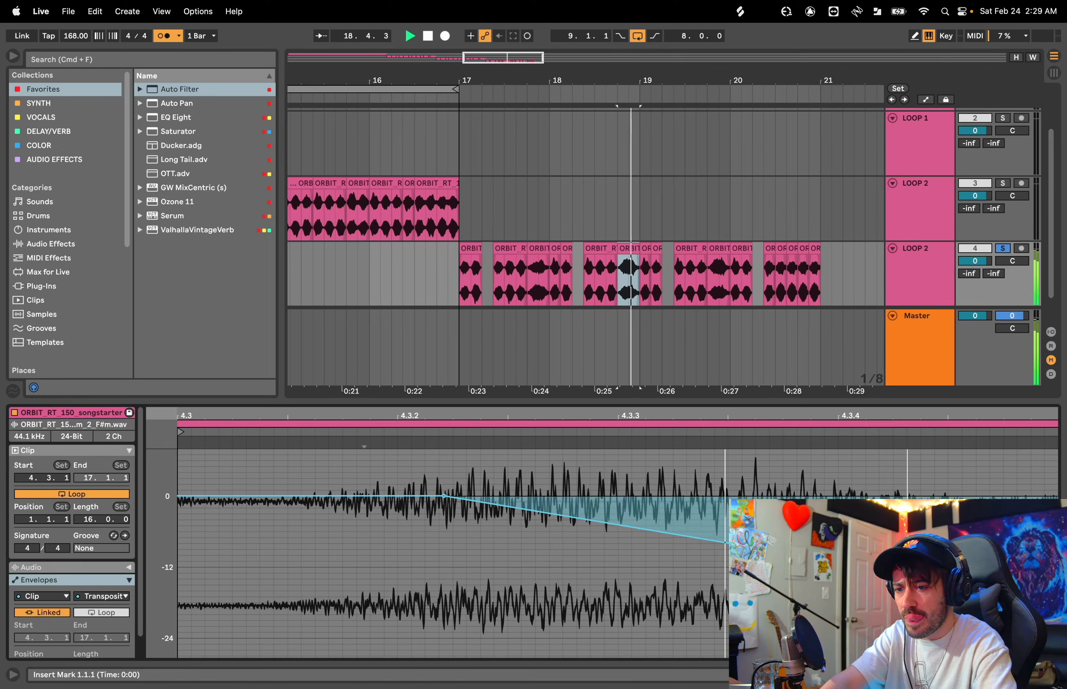
key(space)
key(space)
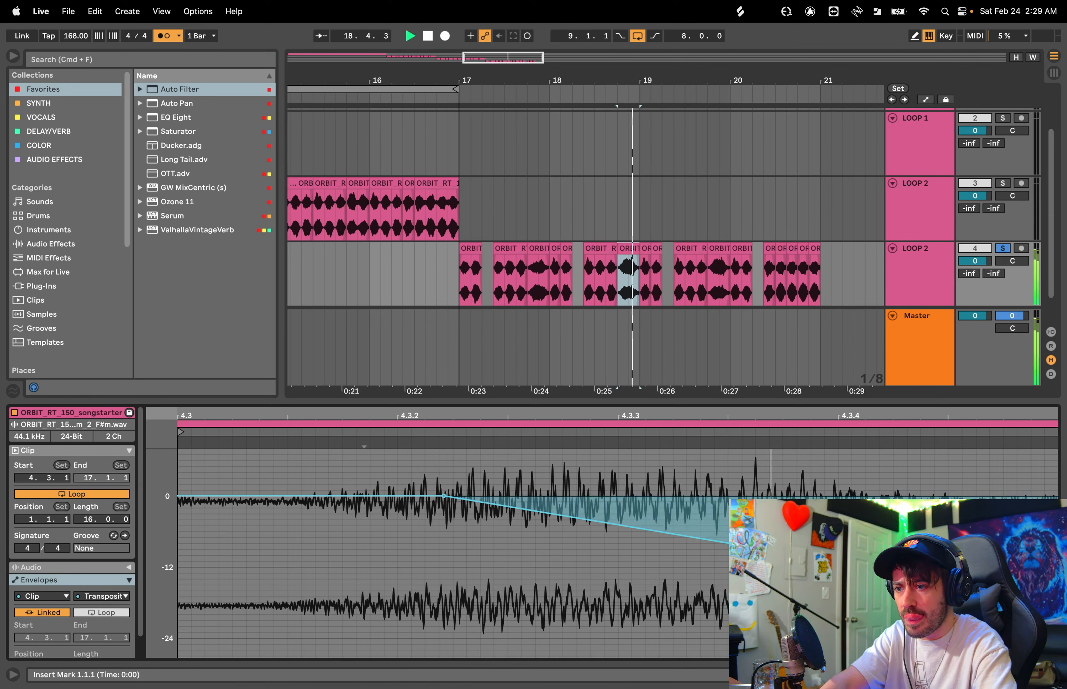
Step: Draw a downward transposition ramp on the slice at 19.4.1, starting at 0 st just before 4.3.2
click(717, 251)
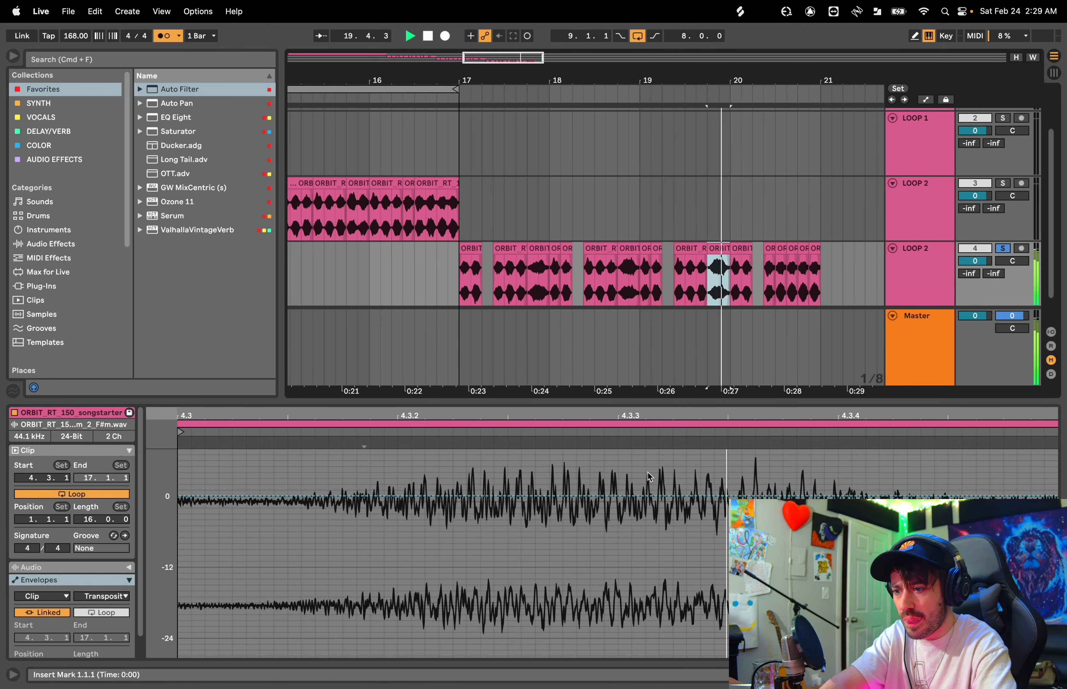
click(394, 498)
drag(816, 493, 816, 617)
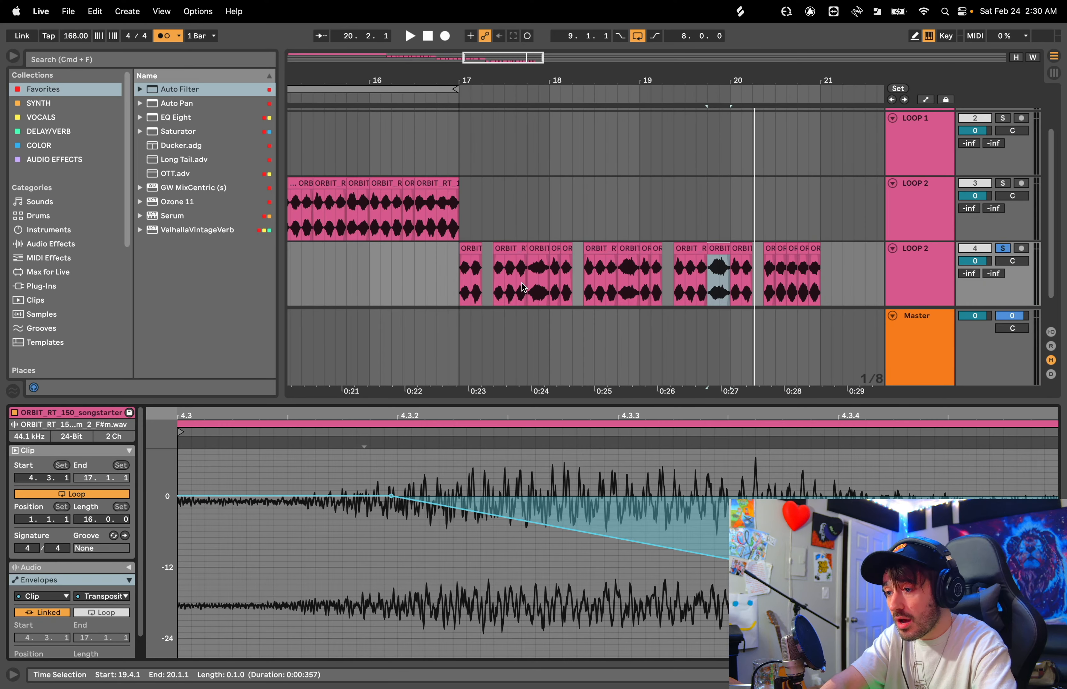
Step: Play the whole pattern from 17.1.1 to hear the pitch drops
click(464, 269)
key(space)
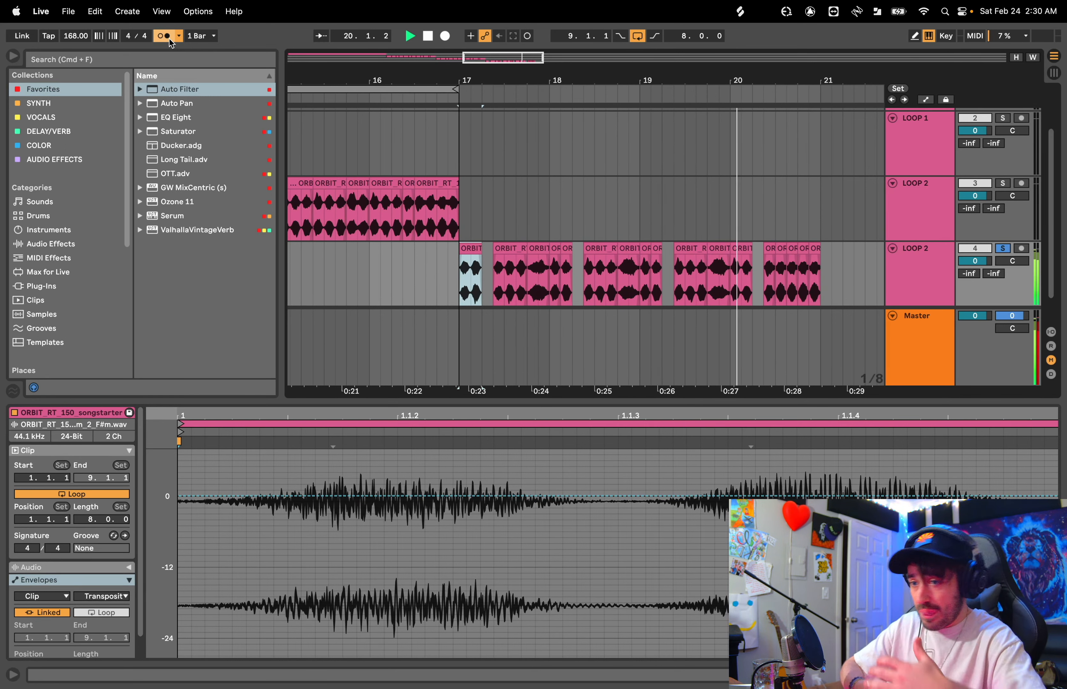
key(space)
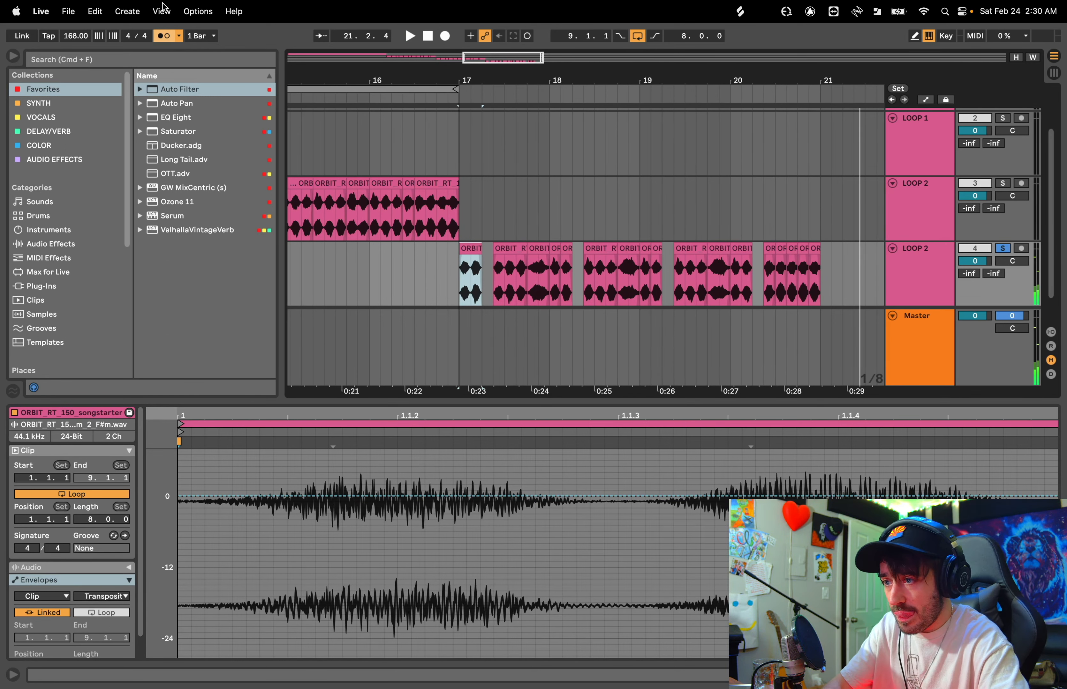
Step: Rename the fourth track, holding the gapped pattern, as LOOP 3
scroll(529, 208, down, 5)
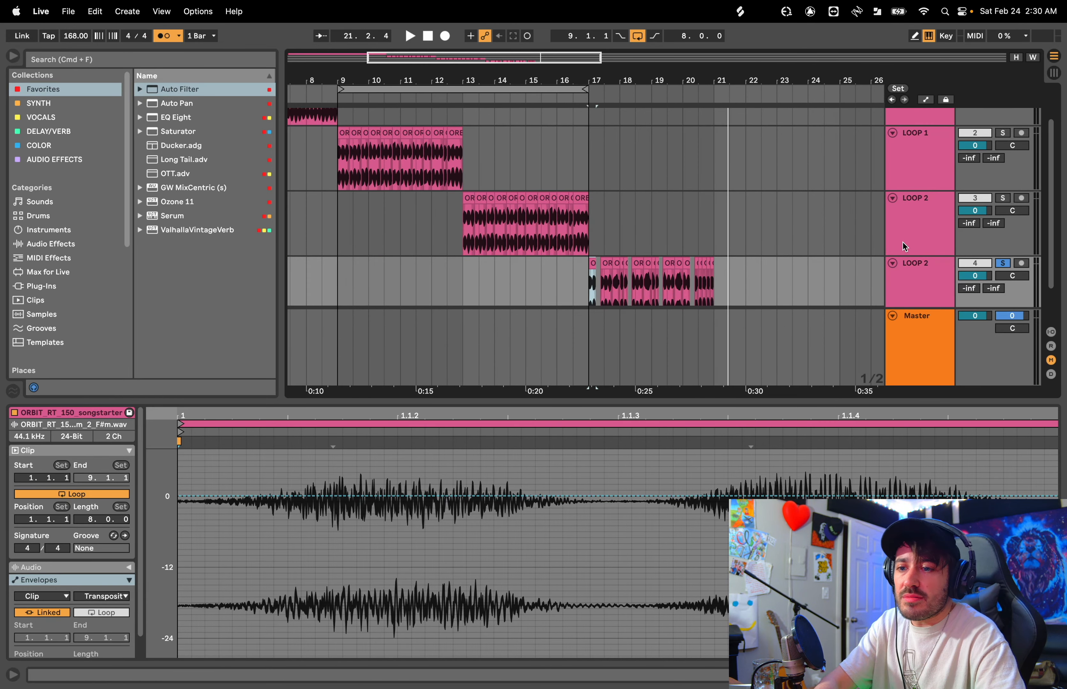
click(909, 275)
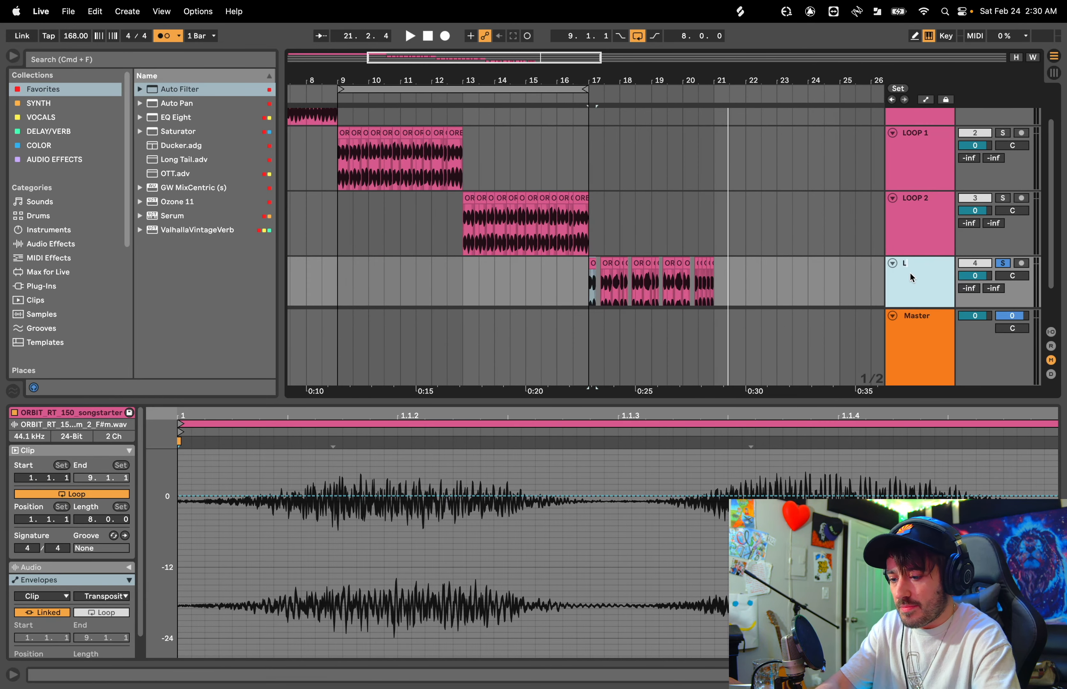
text(3)
click(824, 276)
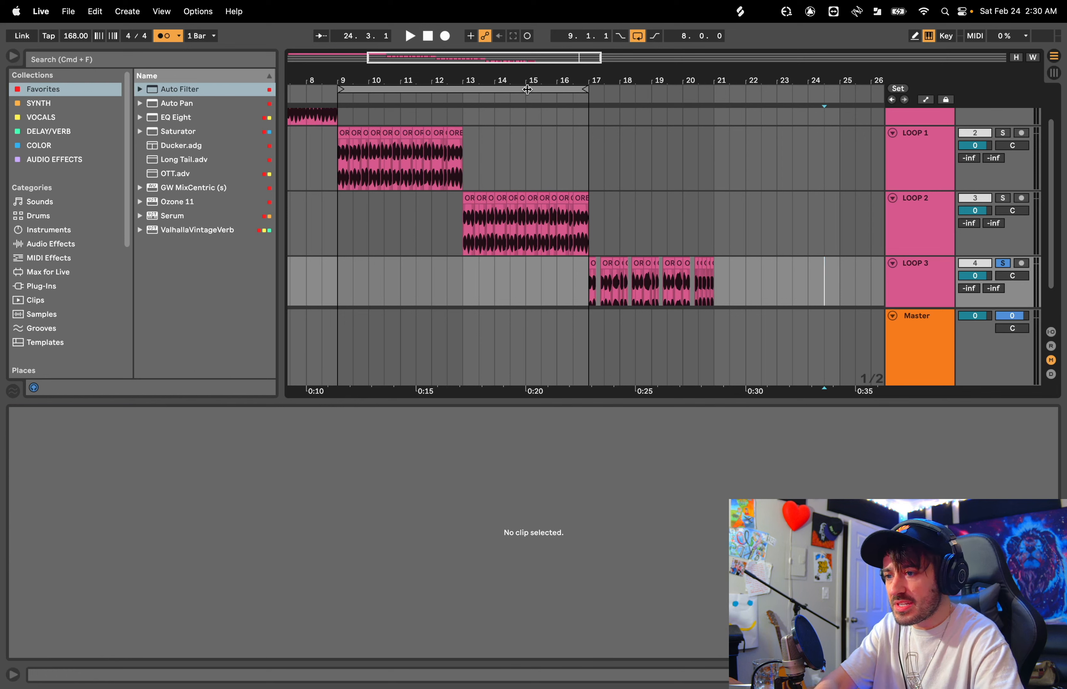
Step: Extend the arrangement loop's end to 21.1.1 so it covers all three patterns from 9.1.1
drag(473, 53, 474, 47)
scroll(472, 176, up, 1)
scroll(472, 175, left, 2)
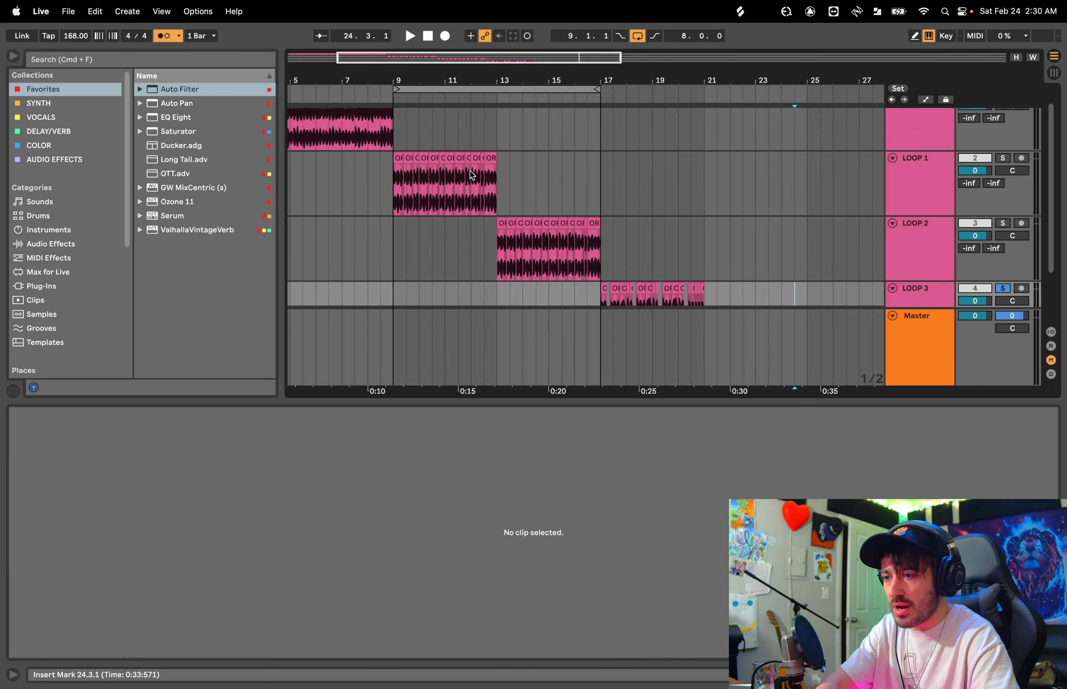
scroll(473, 175, down, 1)
scroll(472, 175, down, 1)
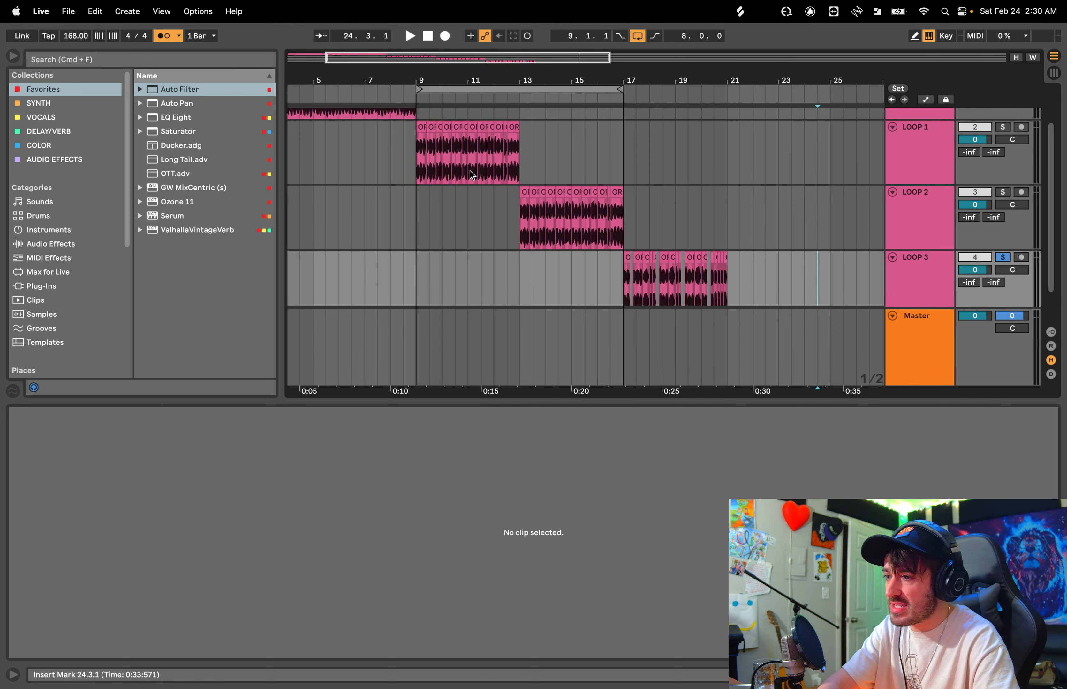
click(414, 156)
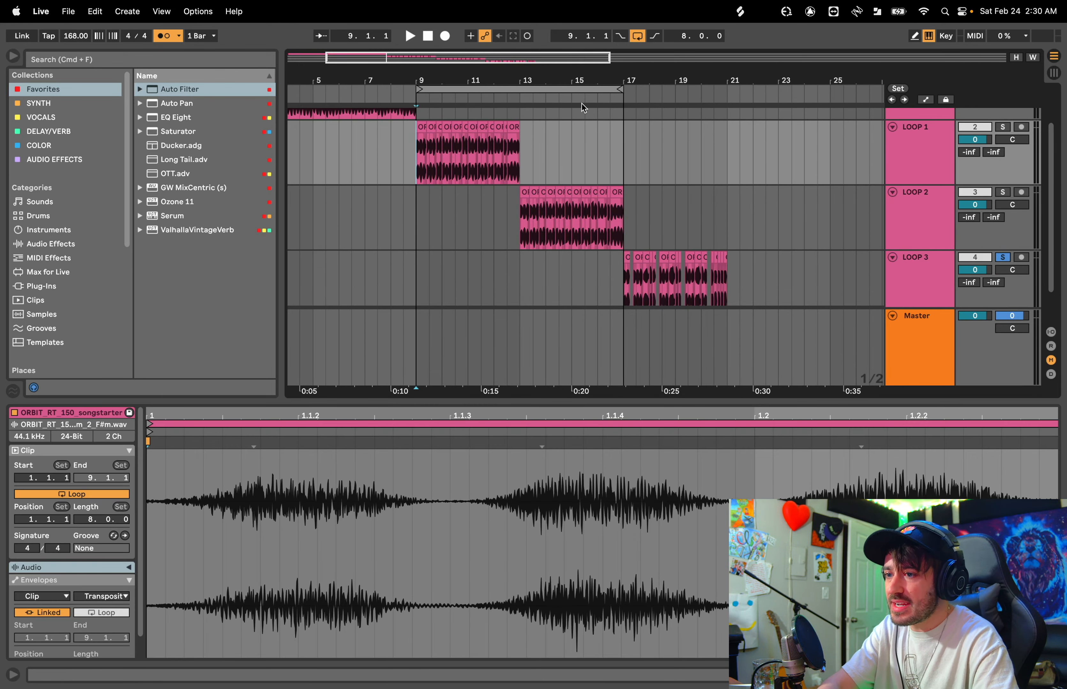
drag(616, 91, 725, 107)
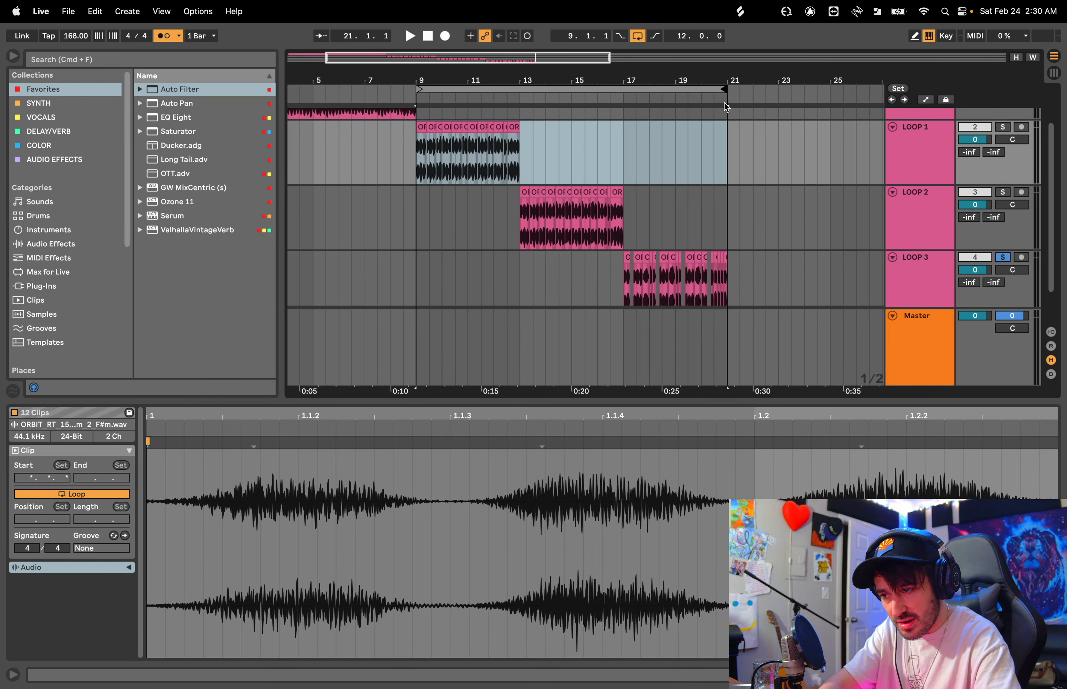
Step: Unsolo LOOP 3, turn off the metronome, and play the patterns from 9.1.1 and from 13.1.1
click(418, 156)
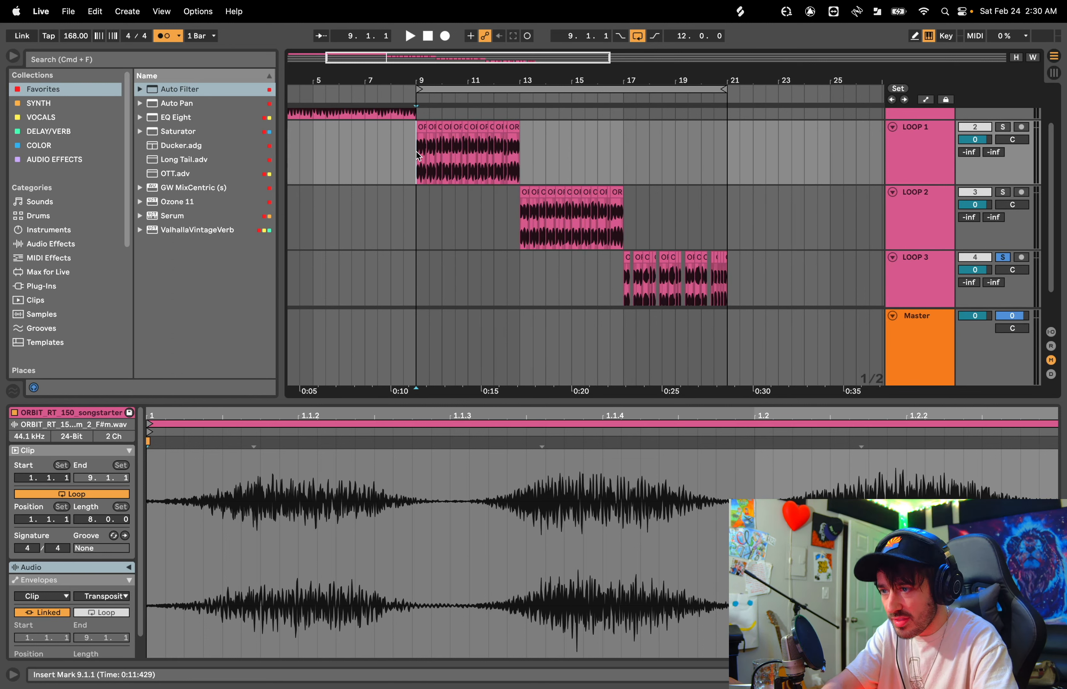
key(space)
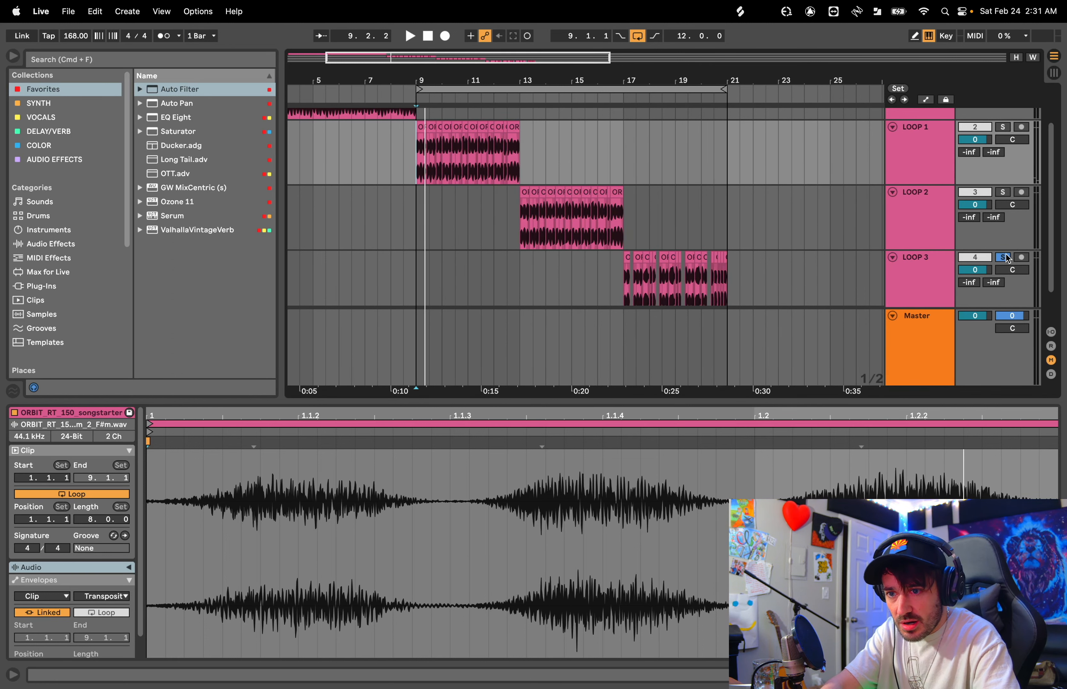
scroll(561, 186, up, 2)
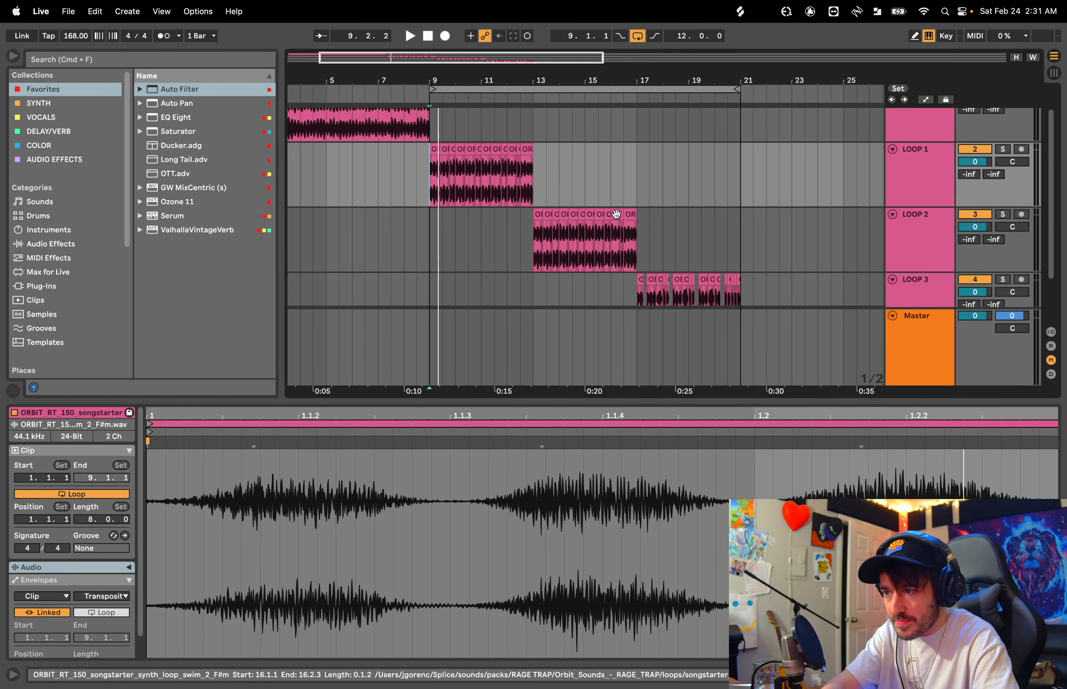
click(534, 236)
key(space)
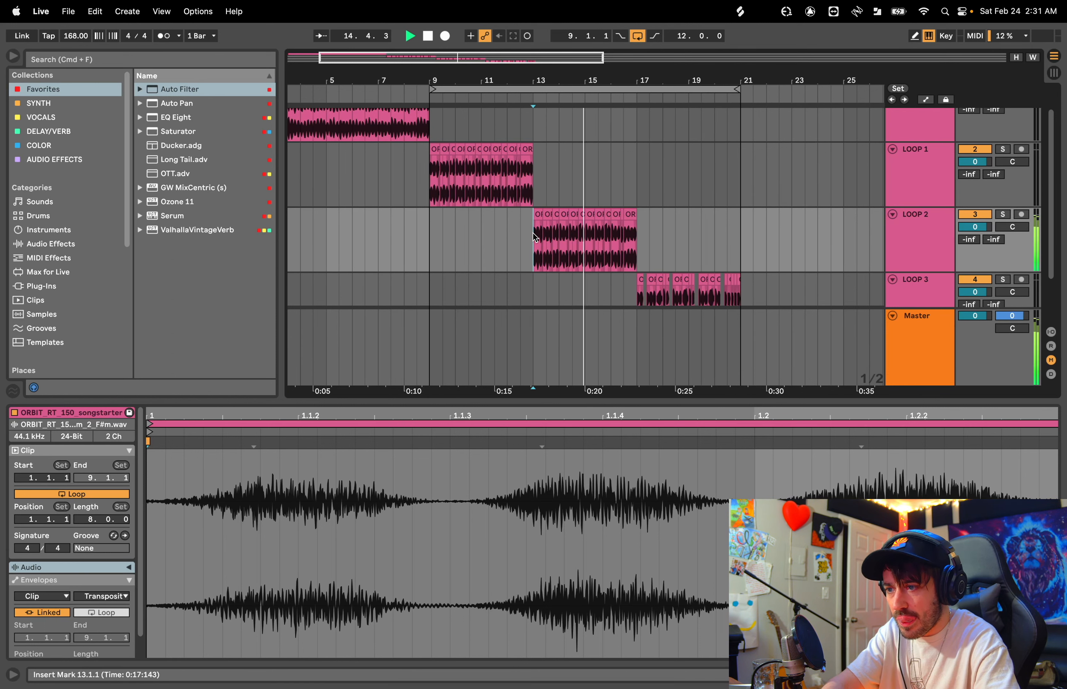
Step: Insert a new audio track below LOOP 3
scroll(618, 244, down, 2)
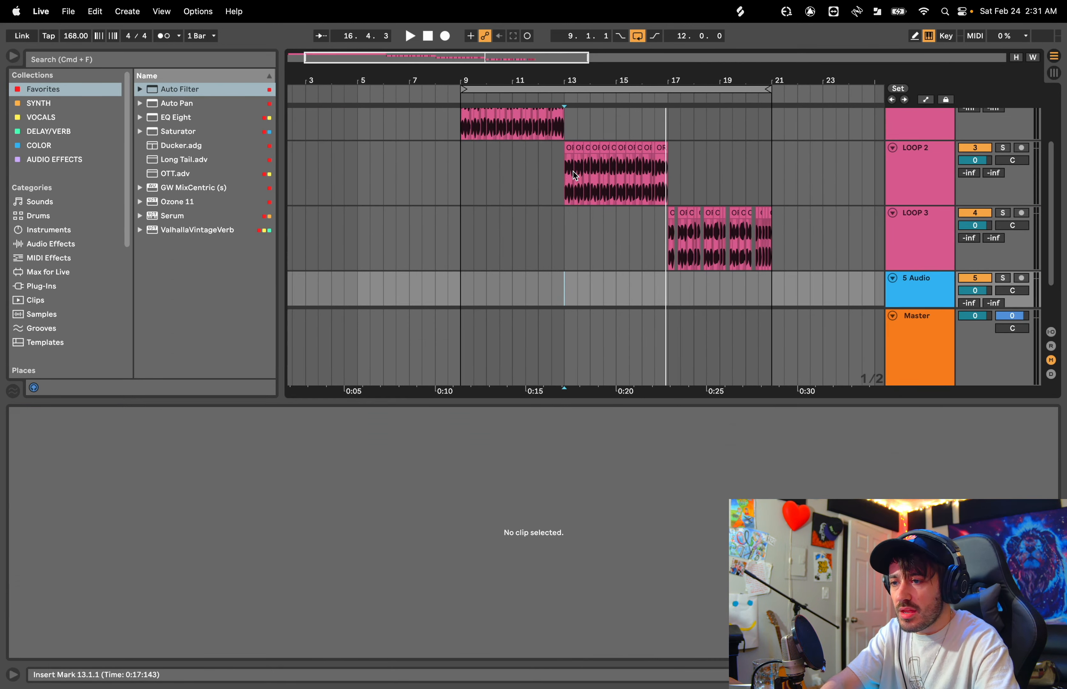
click(566, 175)
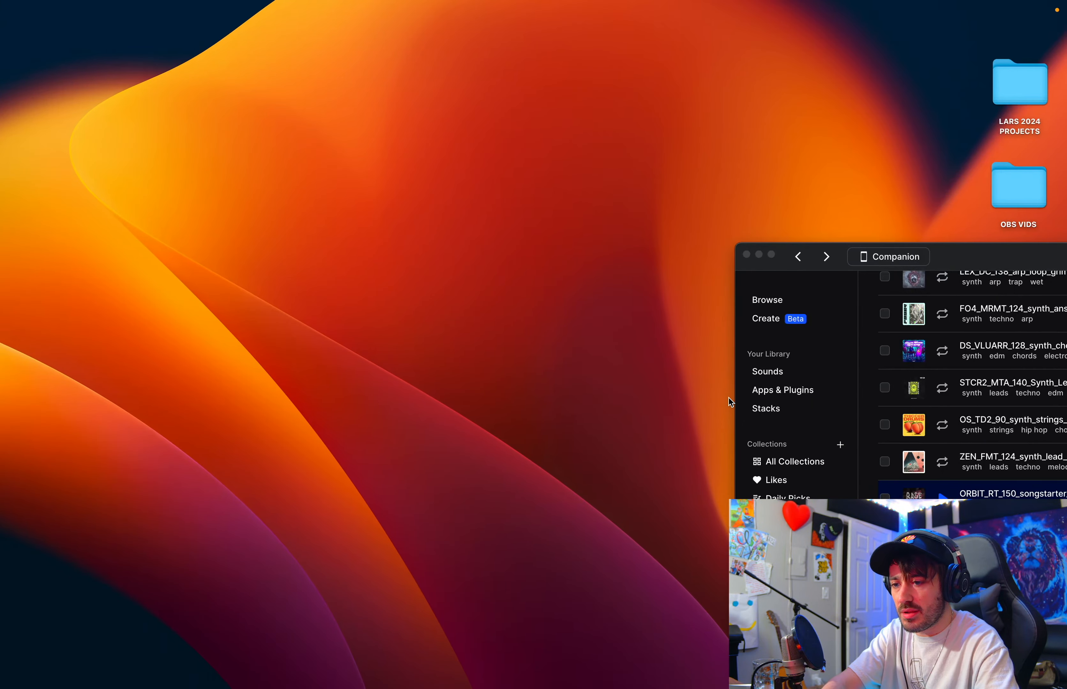
drag(728, 402, 733, 147)
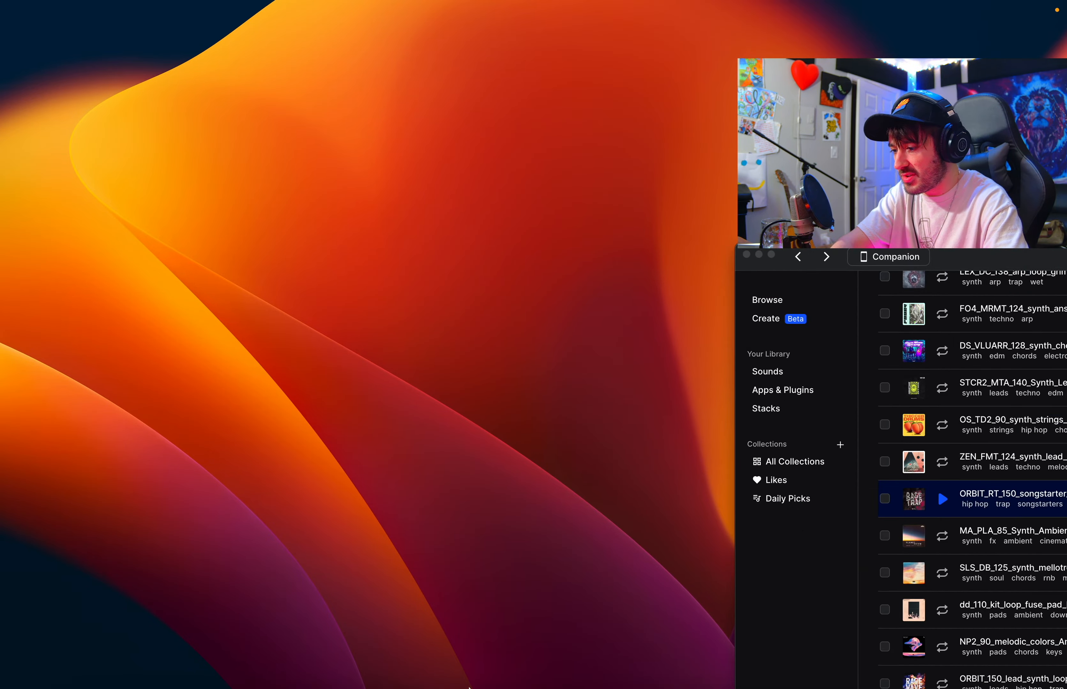
mouse_move(362, 672)
click(283, 661)
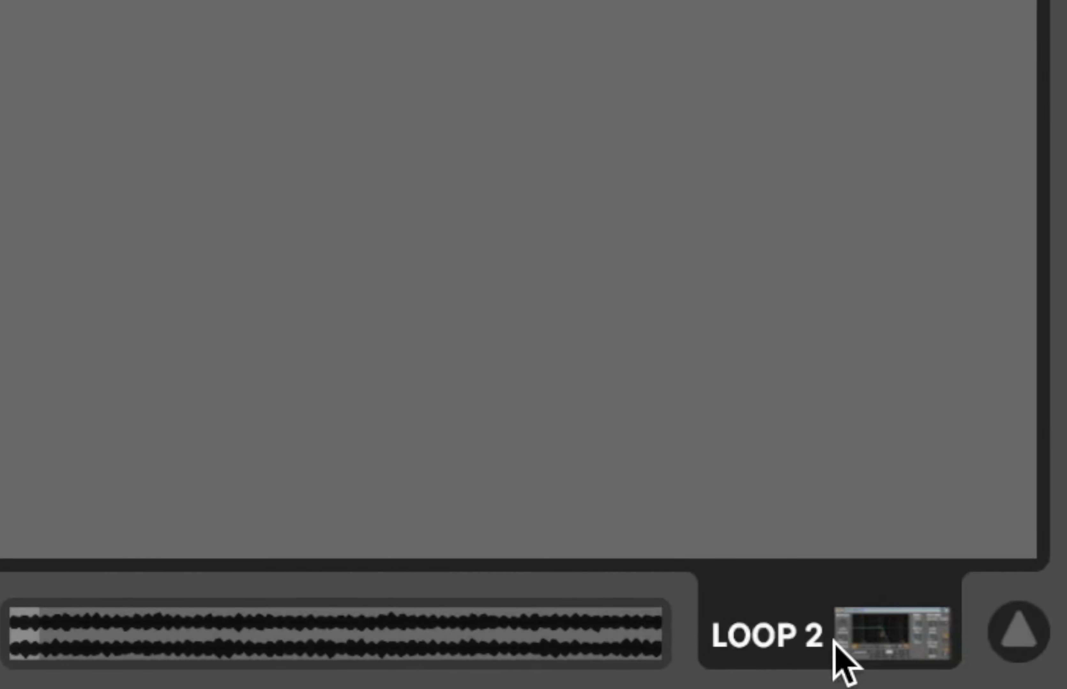
Step: Switch between the clip view and the device view of LOOP 2, ending on its Auto Filter
click(576, 635)
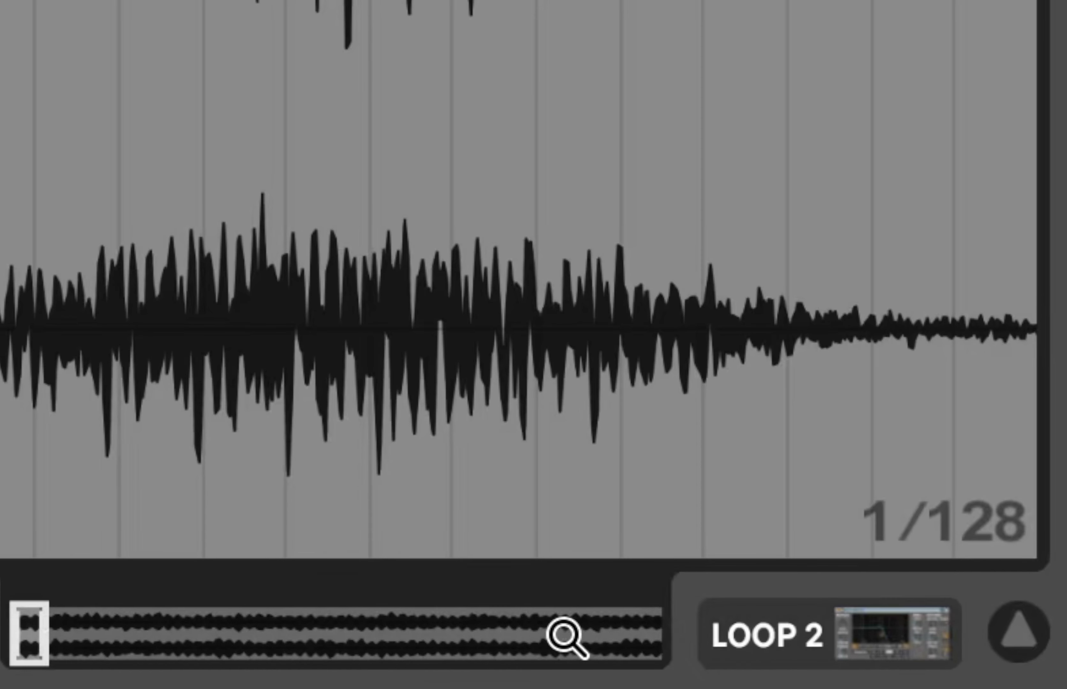
click(522, 632)
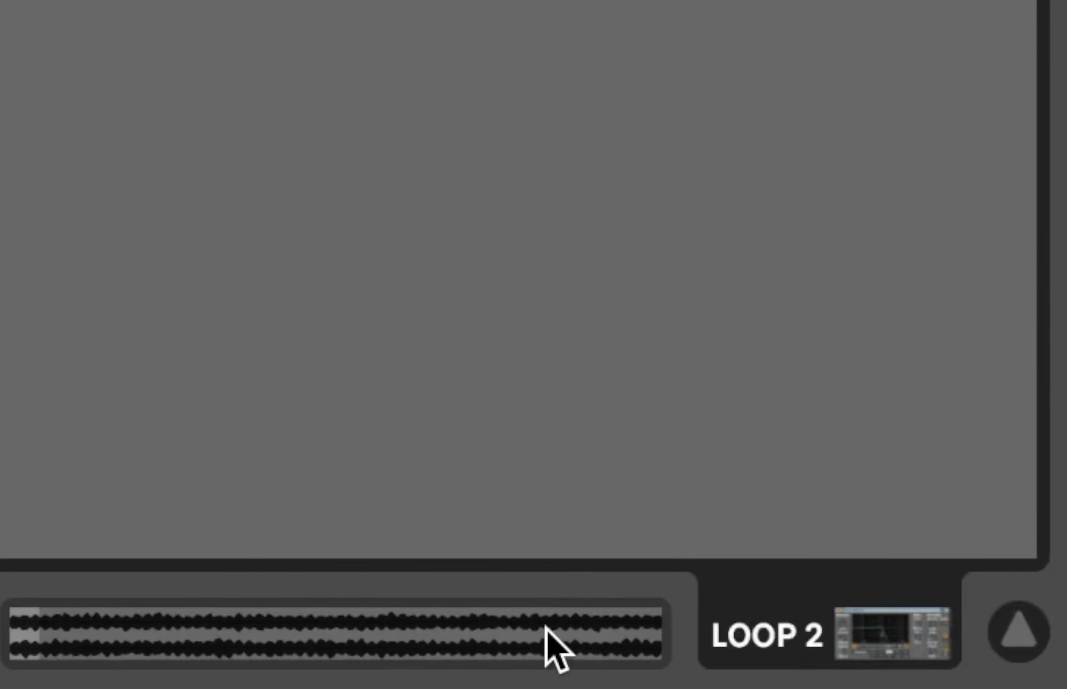
click(552, 648)
click(784, 637)
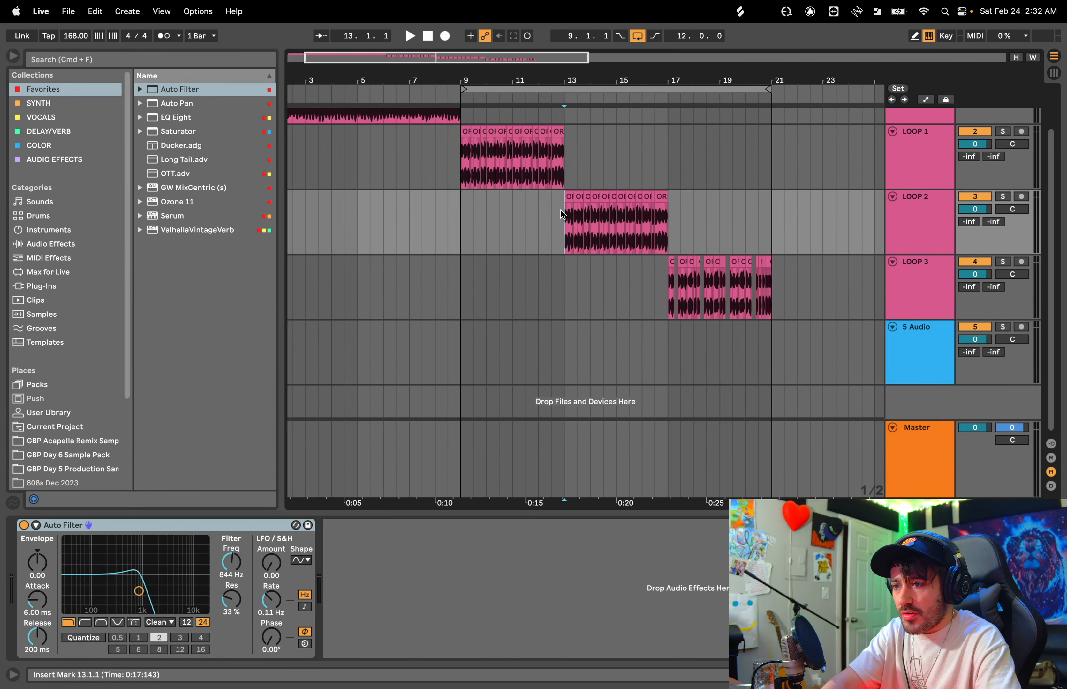
Step: Move LOOP 2's four-bar pattern from 13.1.1 to the start of the arrangement at 1.1.1
drag(565, 205, 376, 207)
scroll(379, 216, left, 3)
scroll(371, 205, up, 2)
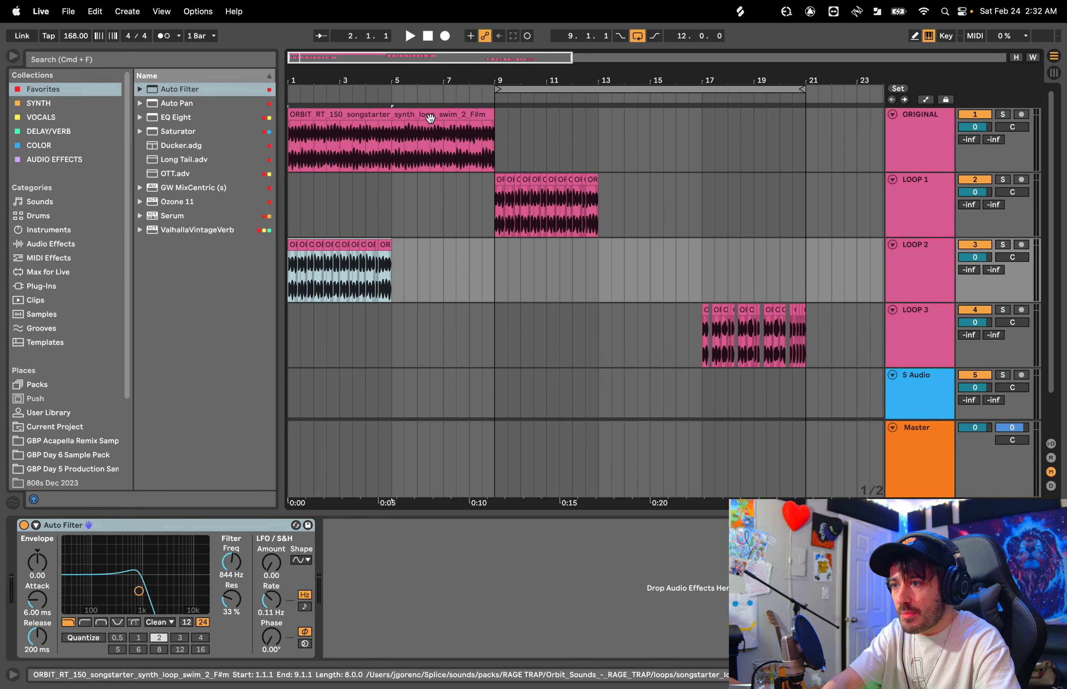
Step: Recolour the ORIGINAL track and its eight-bar clip grey
click(926, 132)
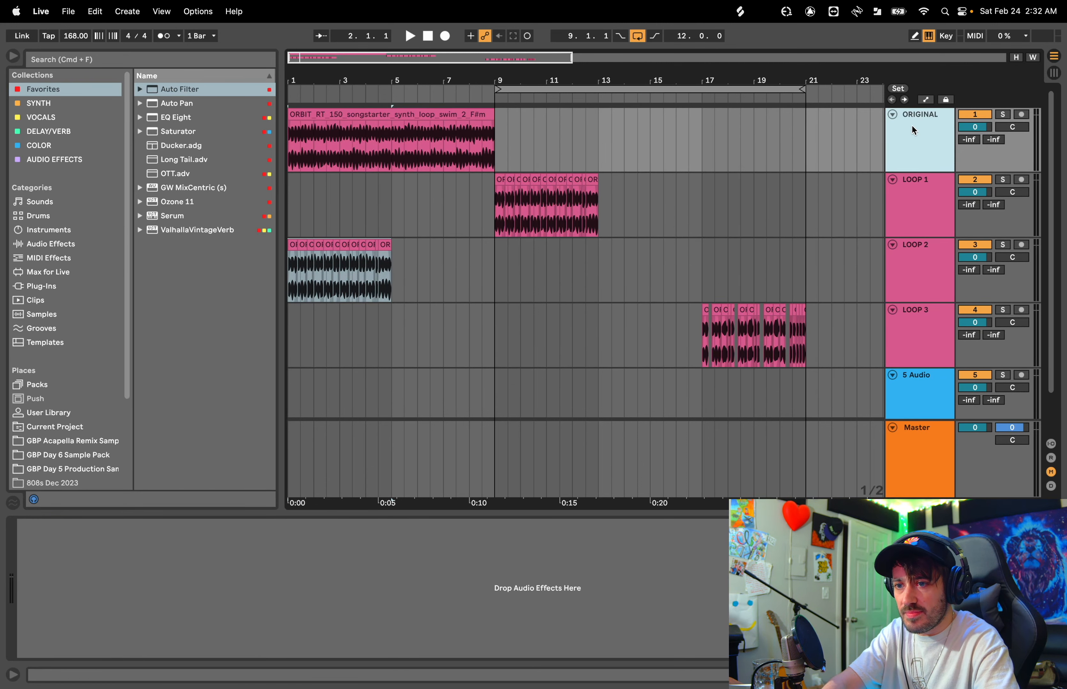
right_click(911, 127)
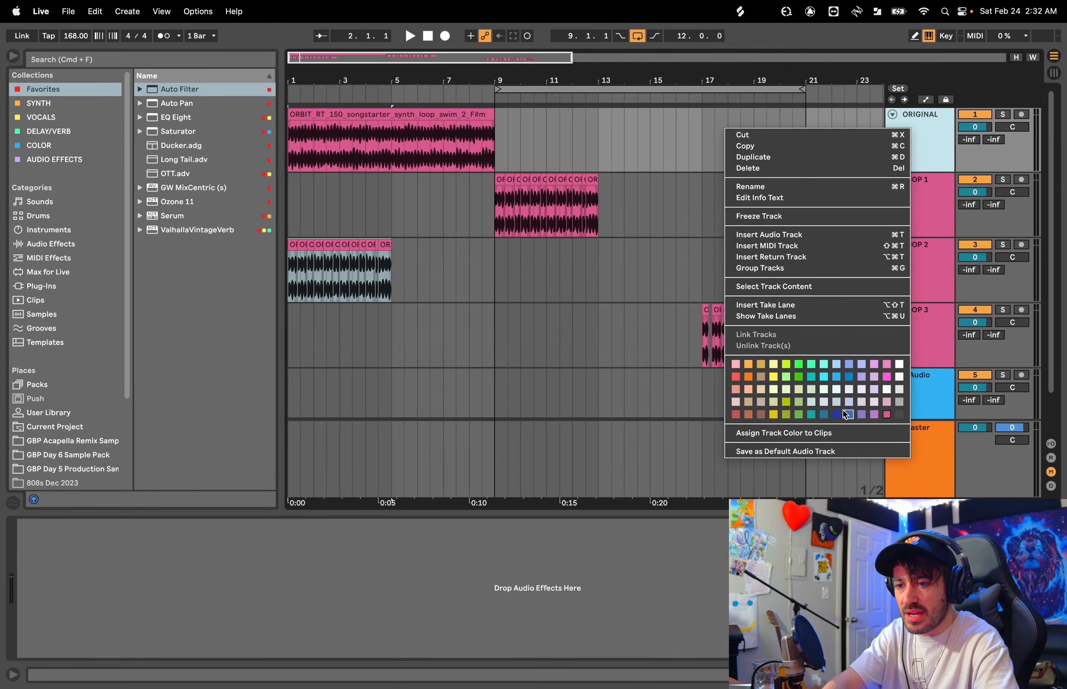
click(897, 406)
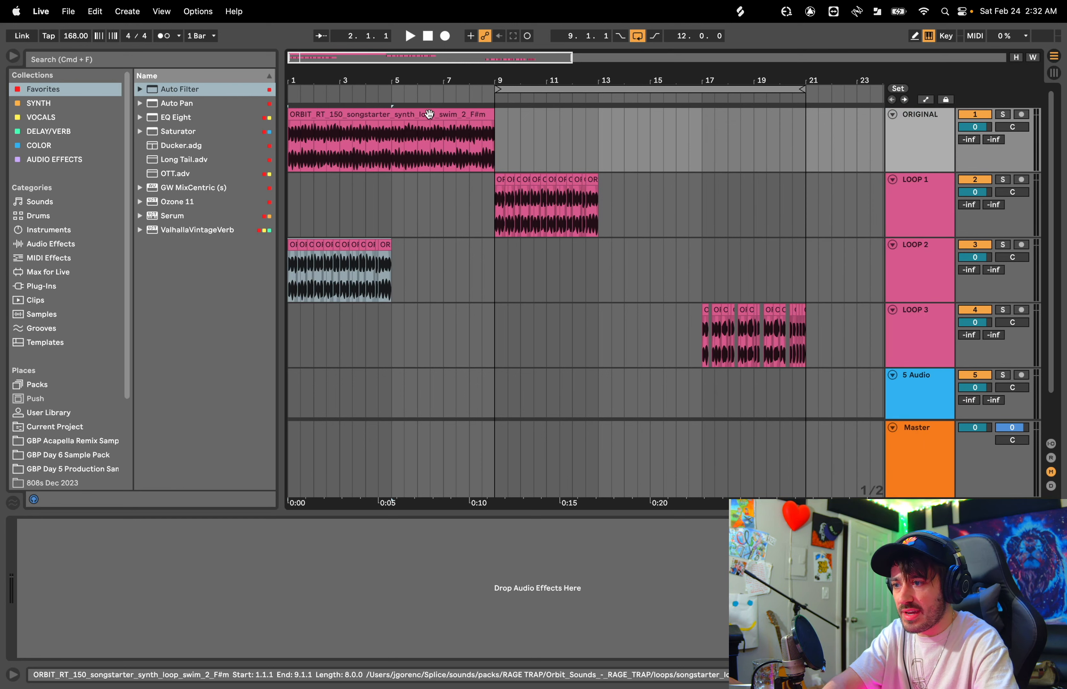
click(399, 115)
right_click(369, 117)
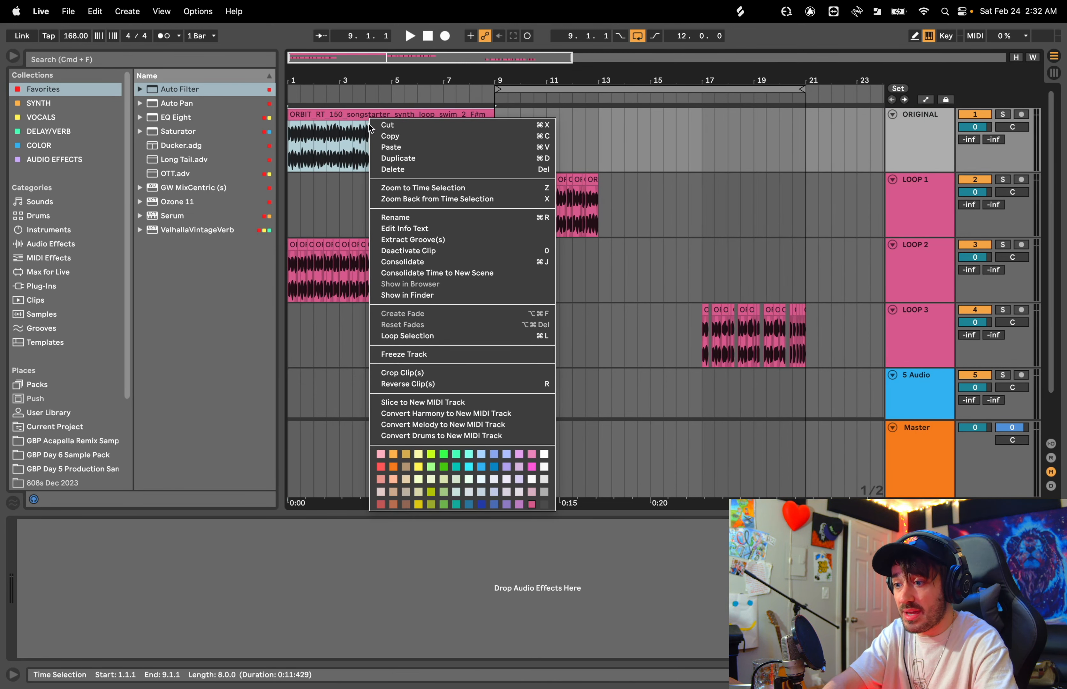
click(547, 492)
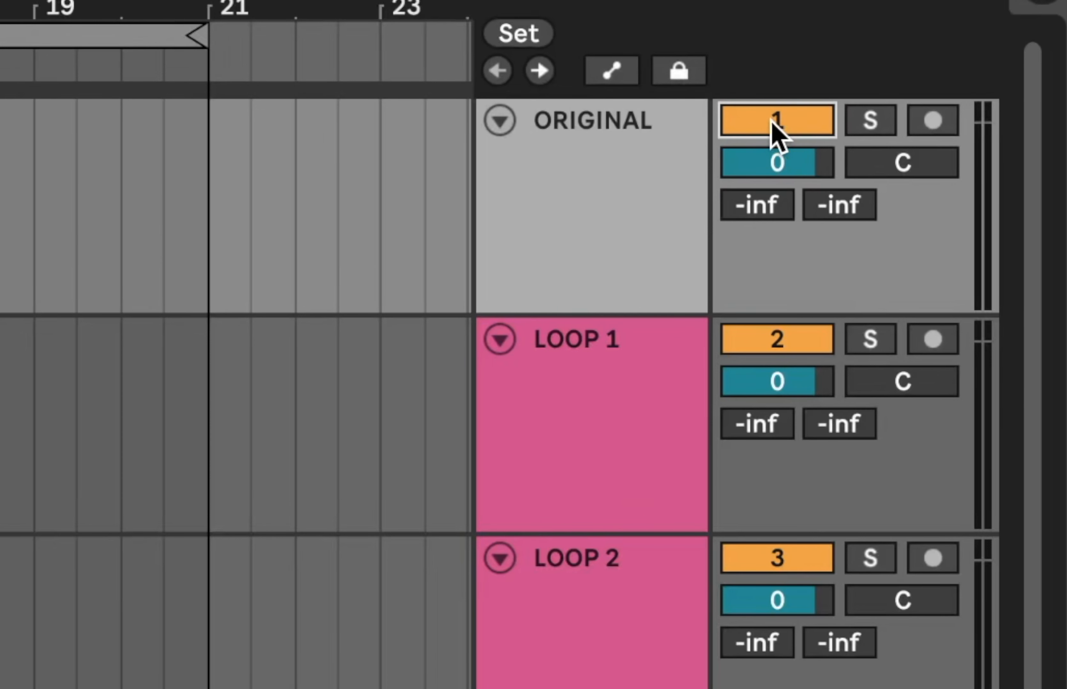
Step: Deactivate the ORIGINAL track and fold it
click(773, 120)
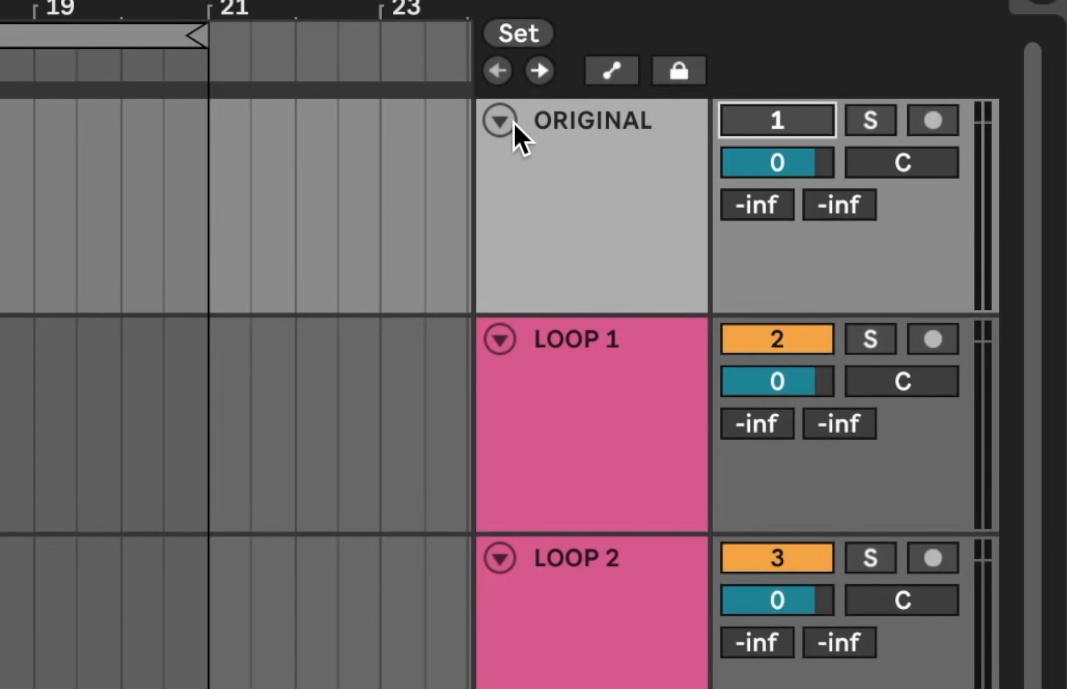
click(503, 122)
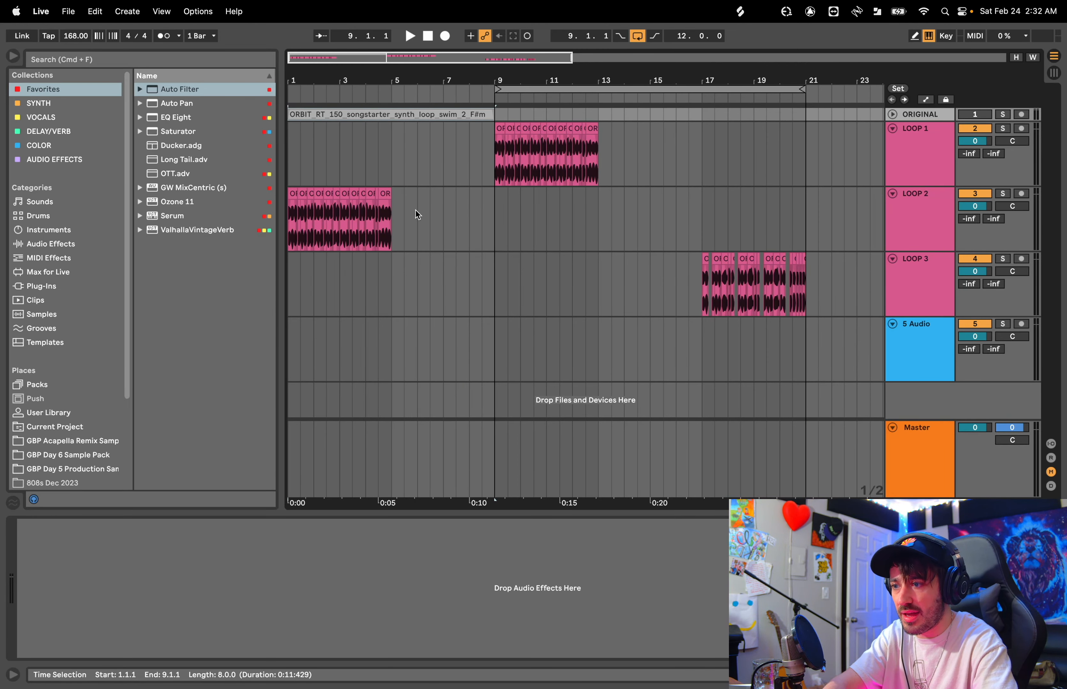
Step: Select all of LOOP 2's clips from 1.1.1 to 5.1.1 and duplicate them to fill up to 9.1.1
click(386, 197)
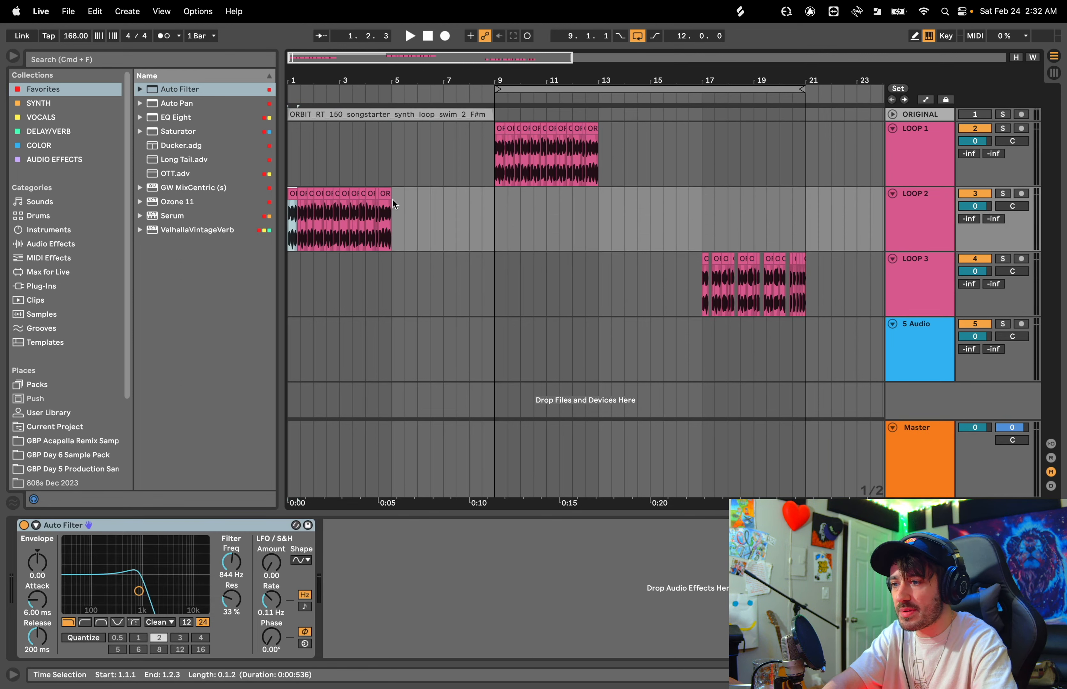
drag(386, 197, 290, 195)
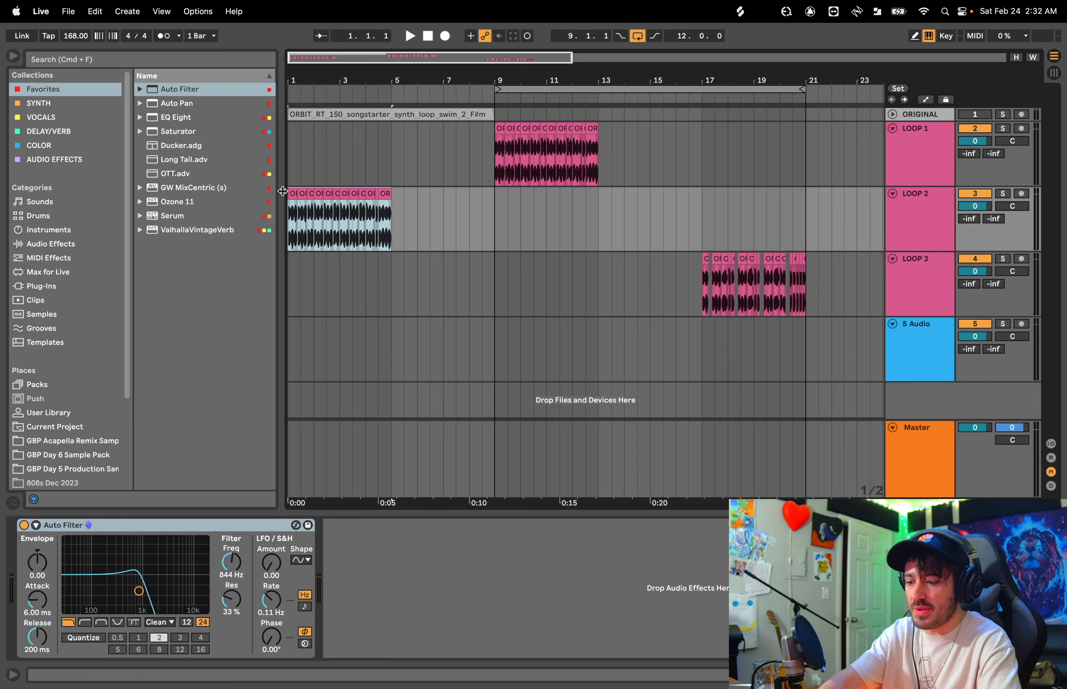
key(super+d)
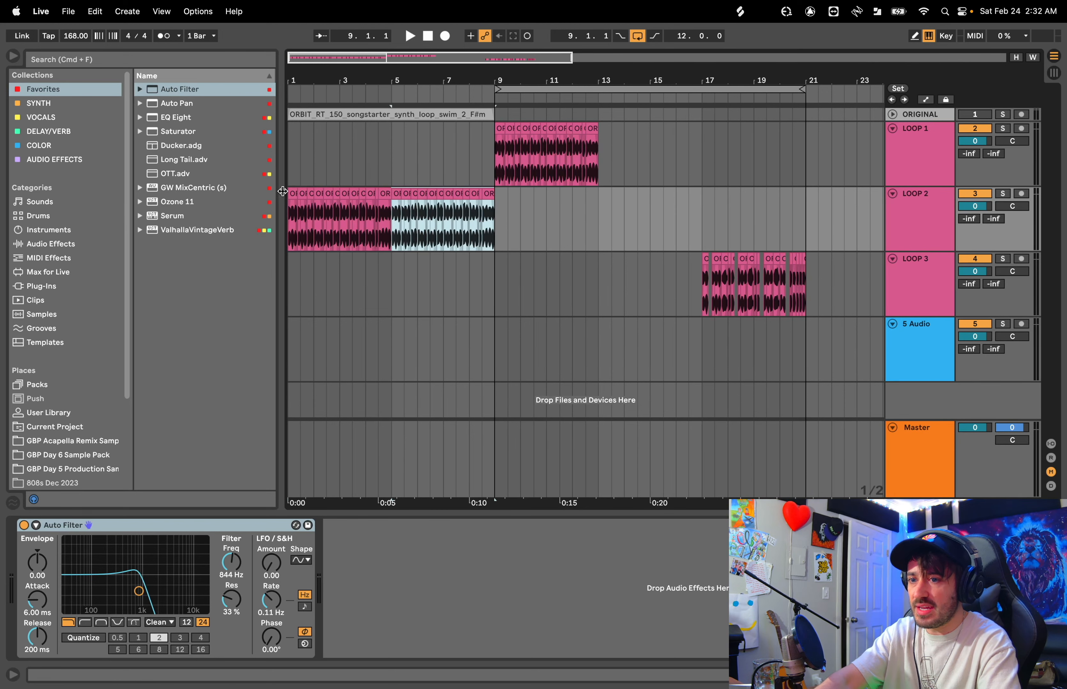
Step: Play LOOP 1 from 9.1.1, LOOP 3 from 17.1.1, LOOP 1 again, and LOOP 2 from 1.1.1 to compare the patterns
click(494, 157)
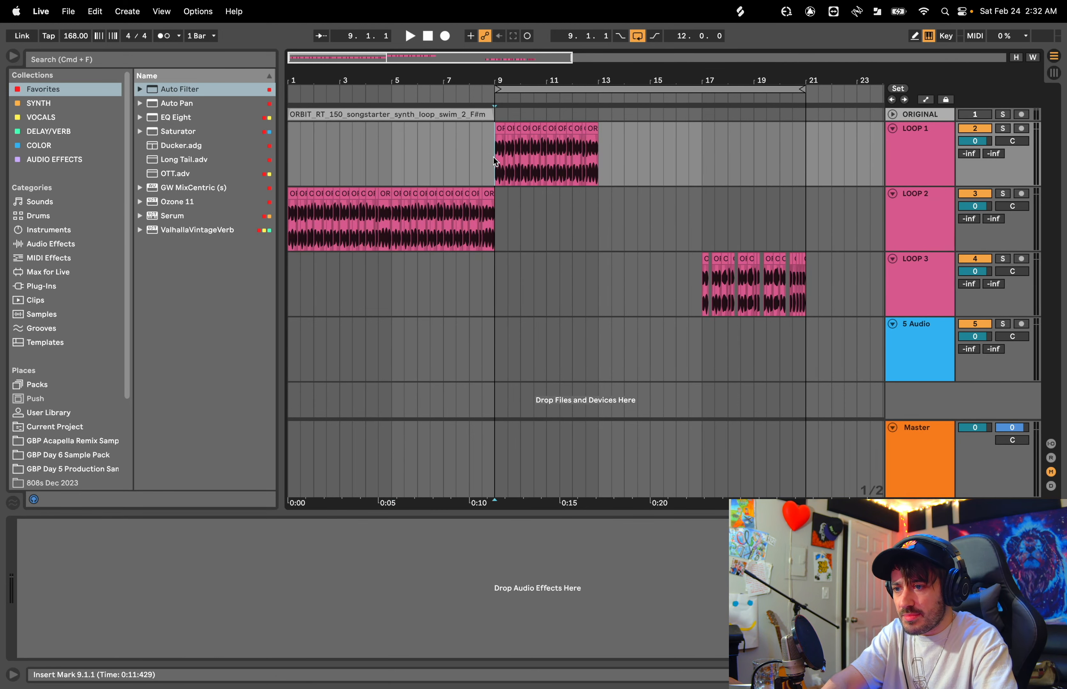
key(space)
click(702, 280)
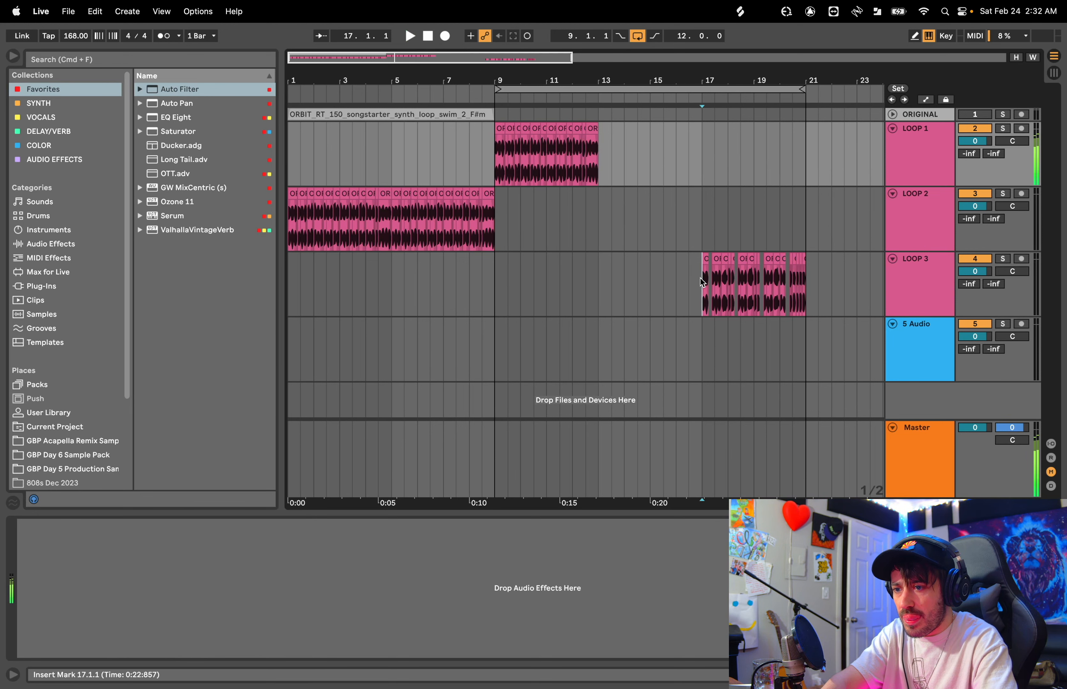
key(space)
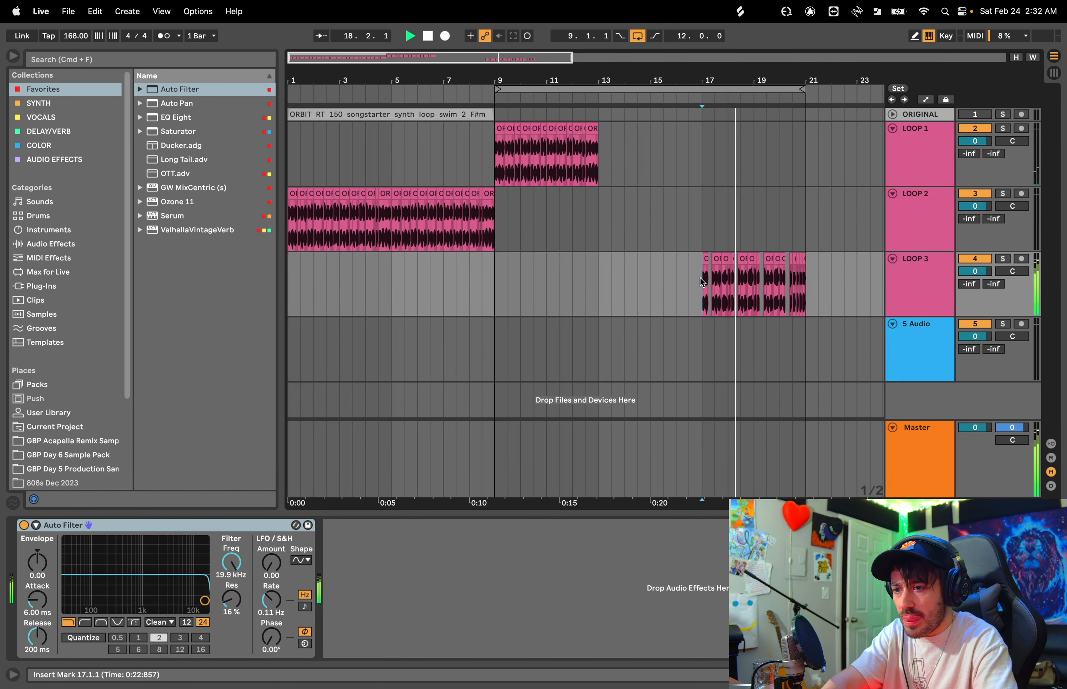
key(space)
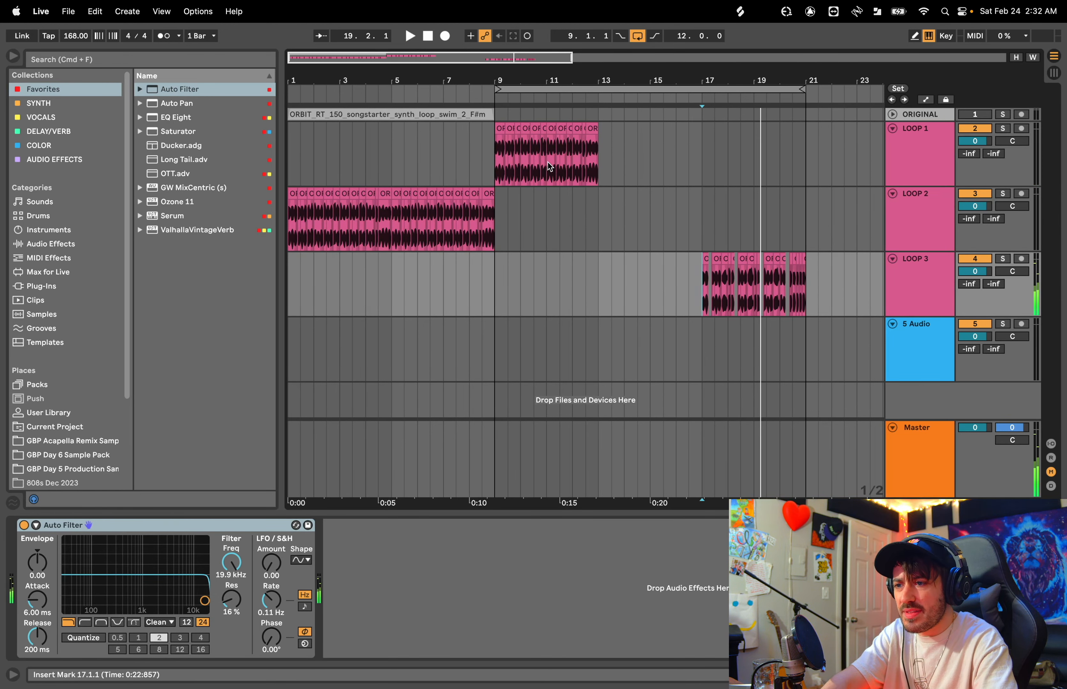
click(497, 155)
key(space)
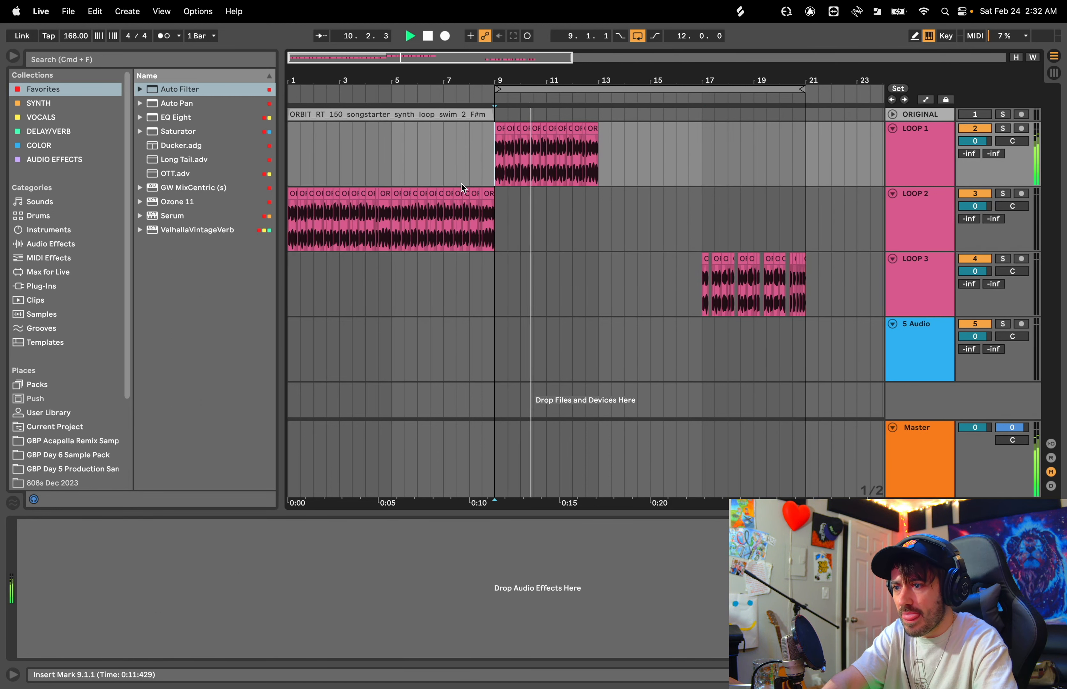
key(space)
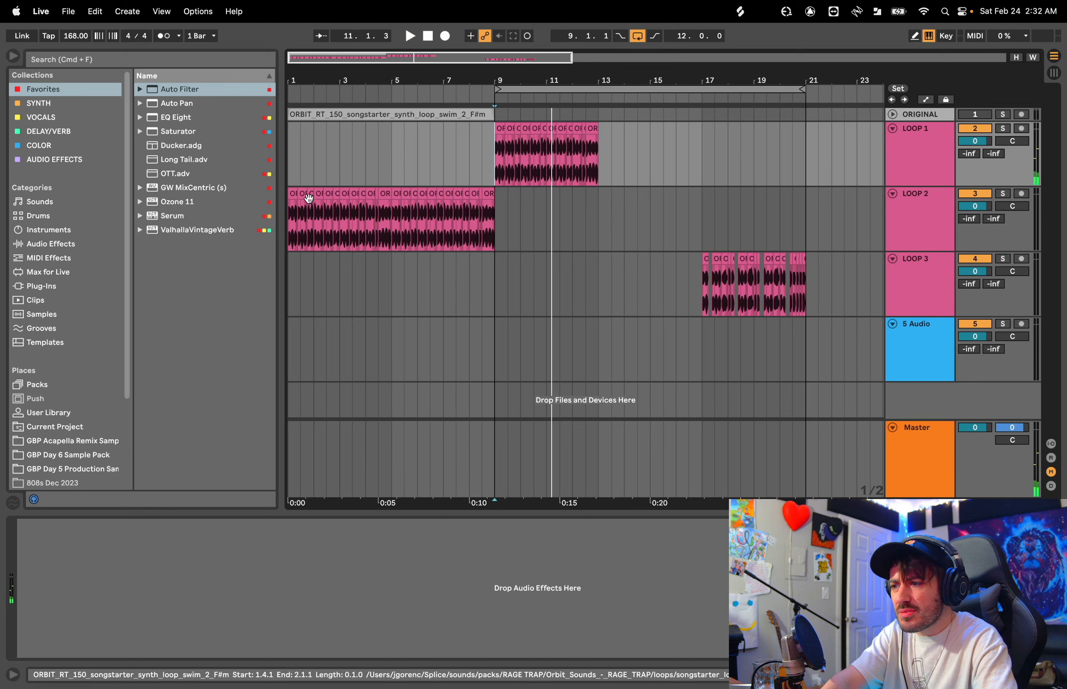
click(289, 195)
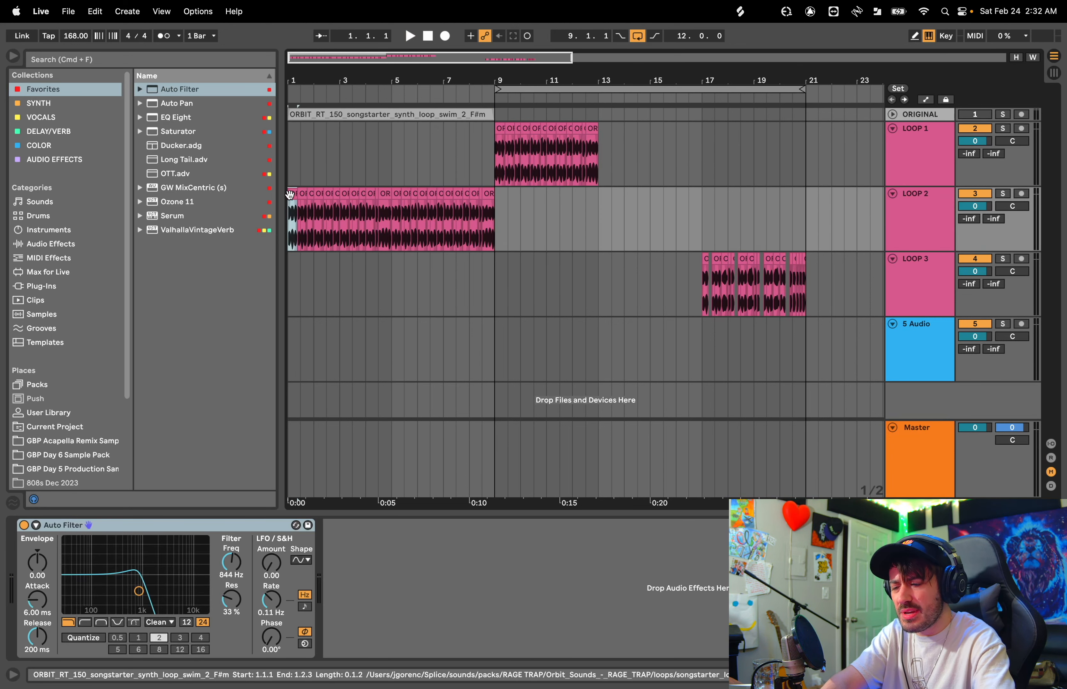
key(space)
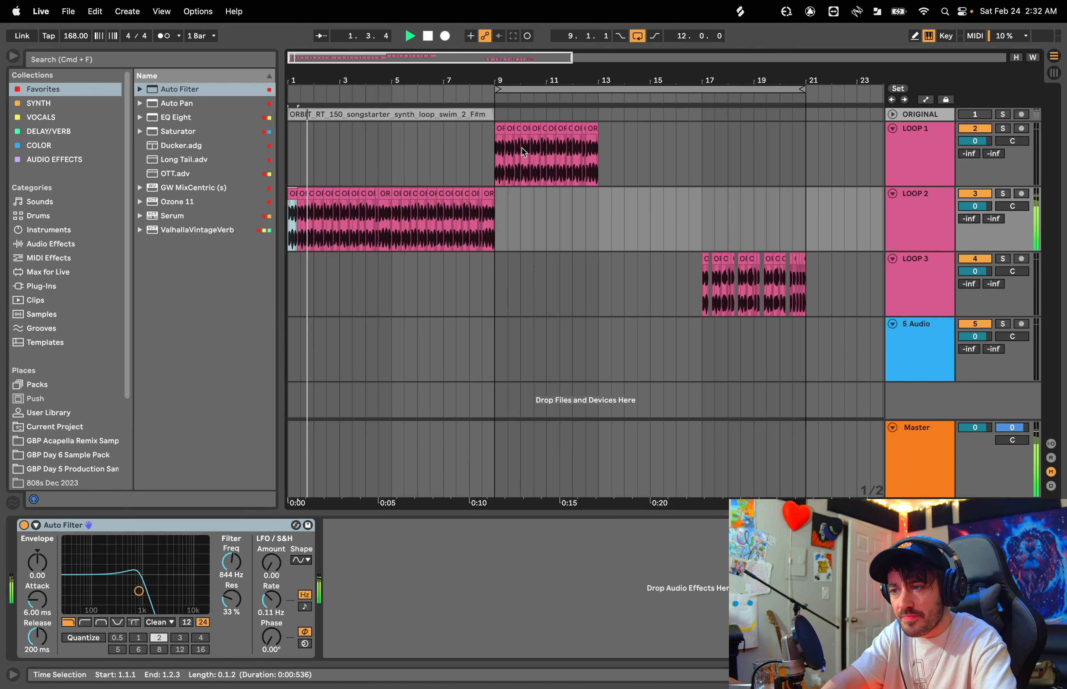
key(space)
Step: Play LOOP 1 from 9.1.1 and select all its clips up to 13.1.1
click(499, 129)
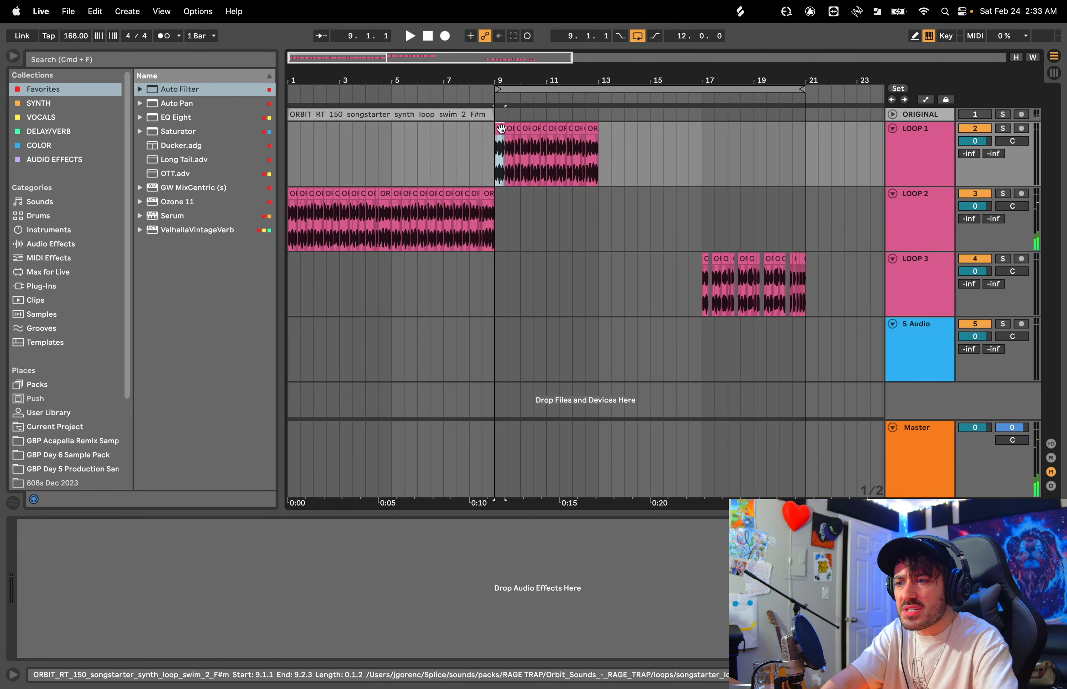
click(591, 139)
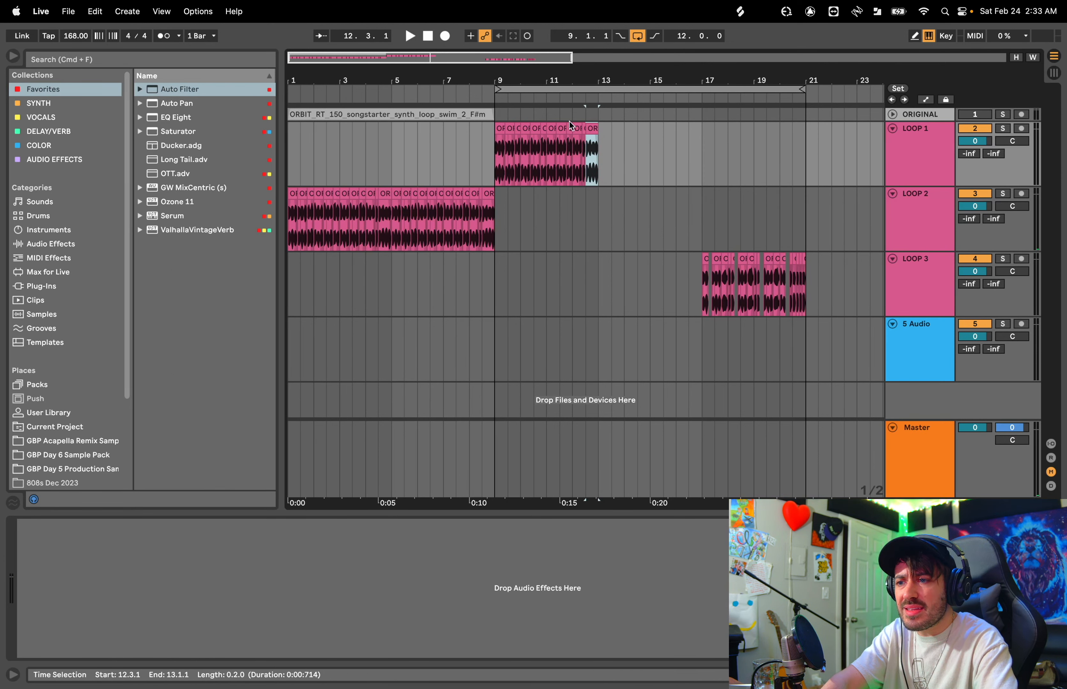
click(501, 130)
key(space)
key(space)
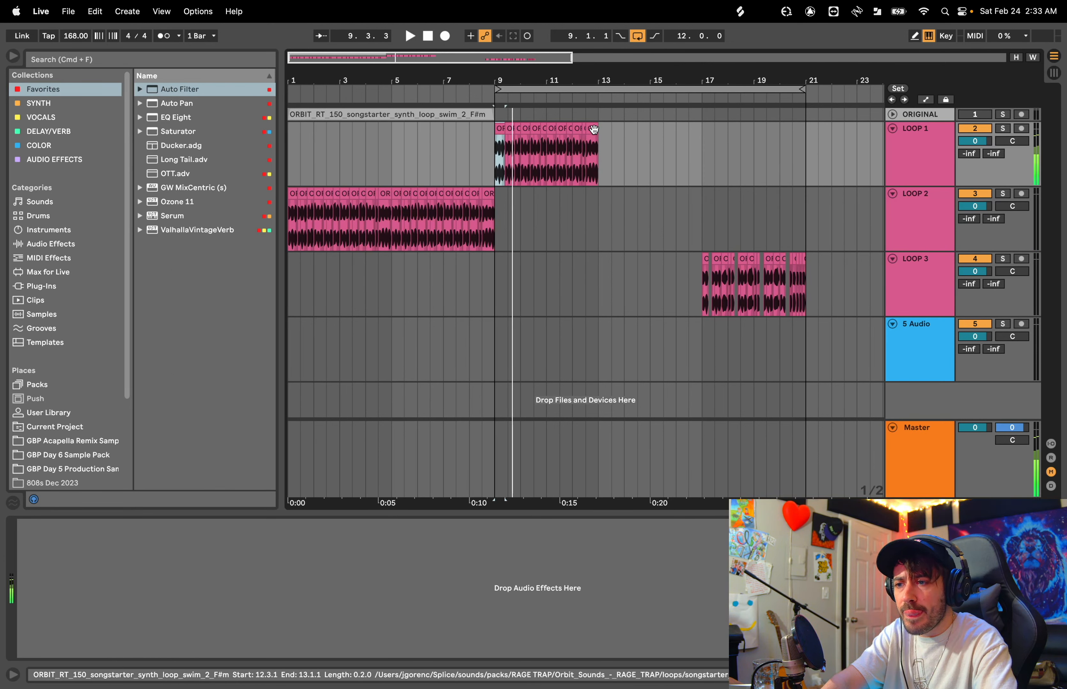
shift+click(593, 129)
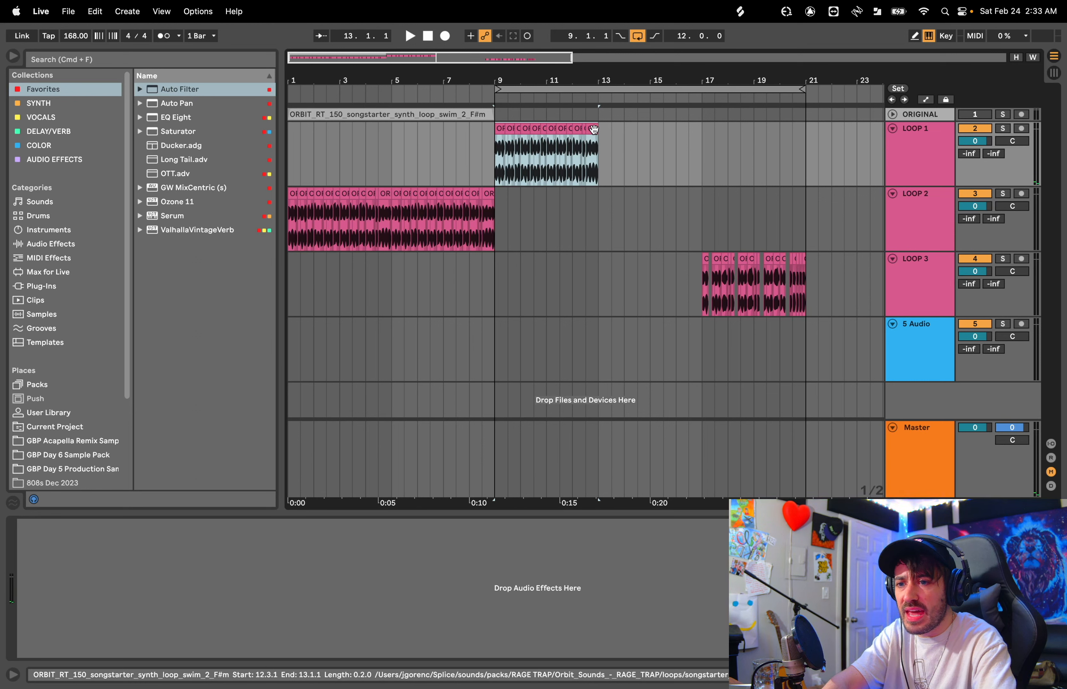
click(497, 128)
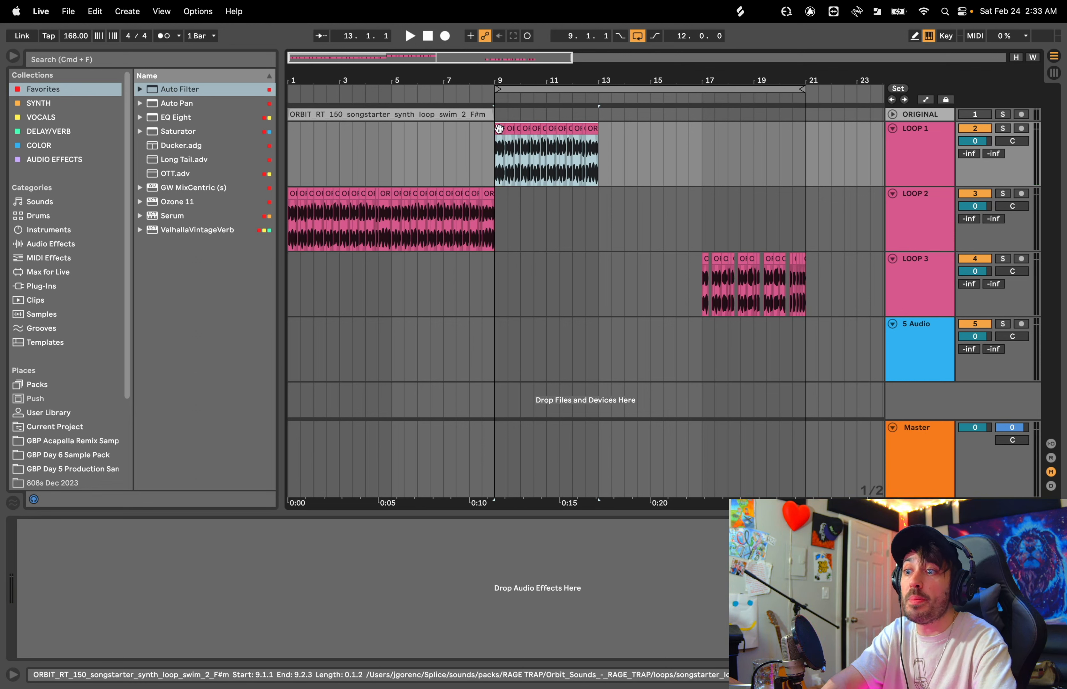
key(space)
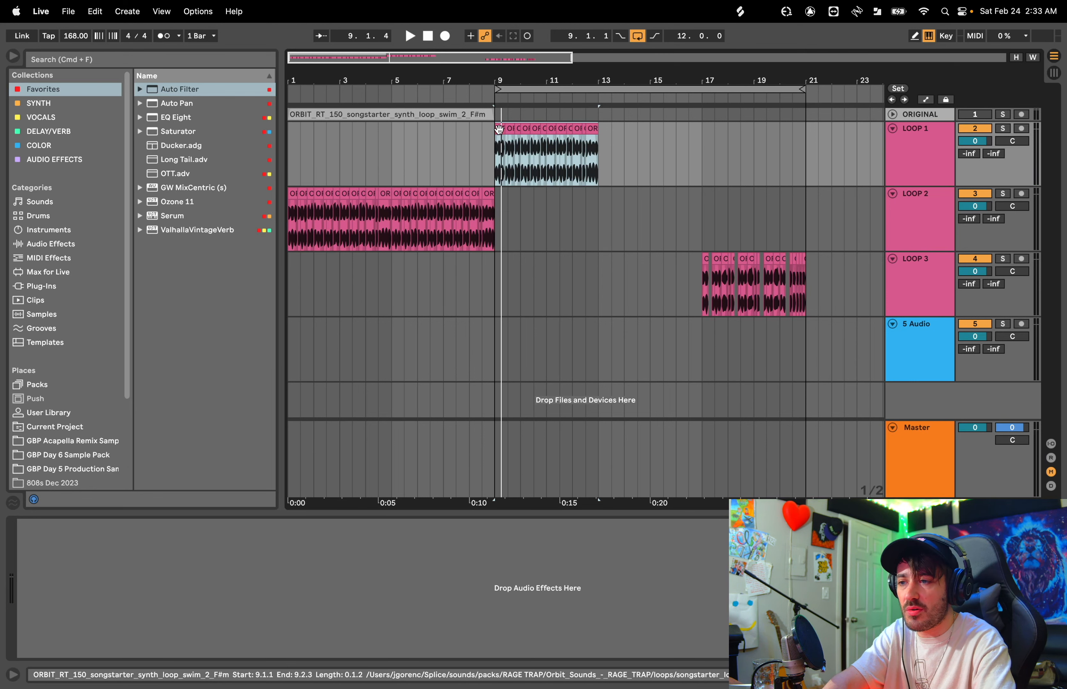
Step: Open the audio settings for all of LOOP 1's clips and set their pitch to -5 st
double_click(499, 129)
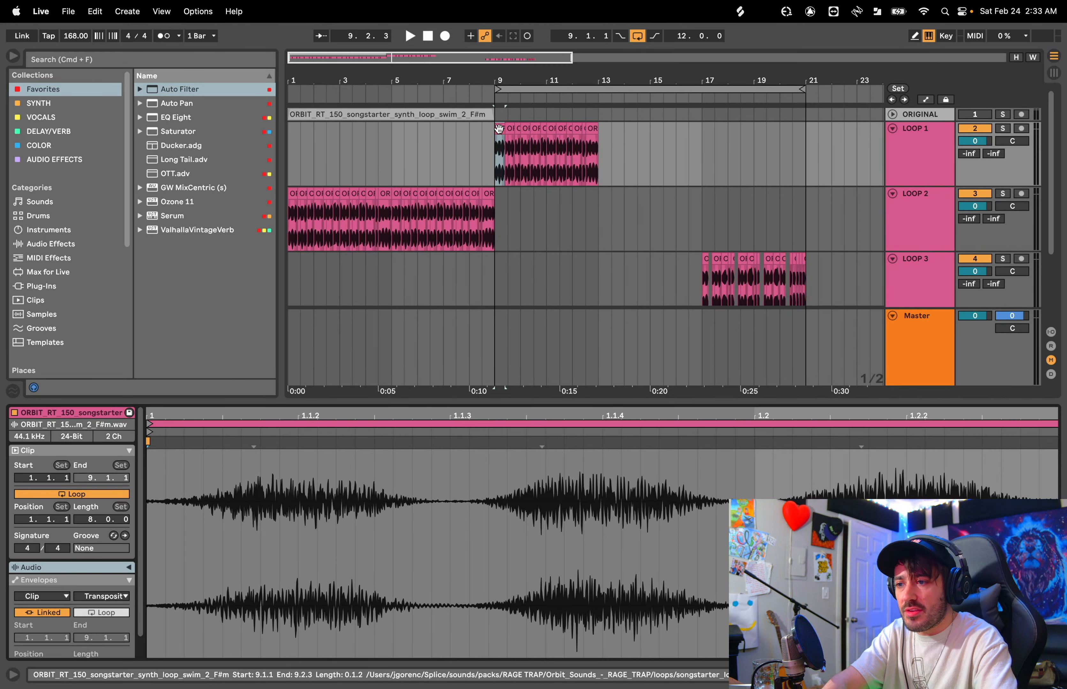
click(593, 129)
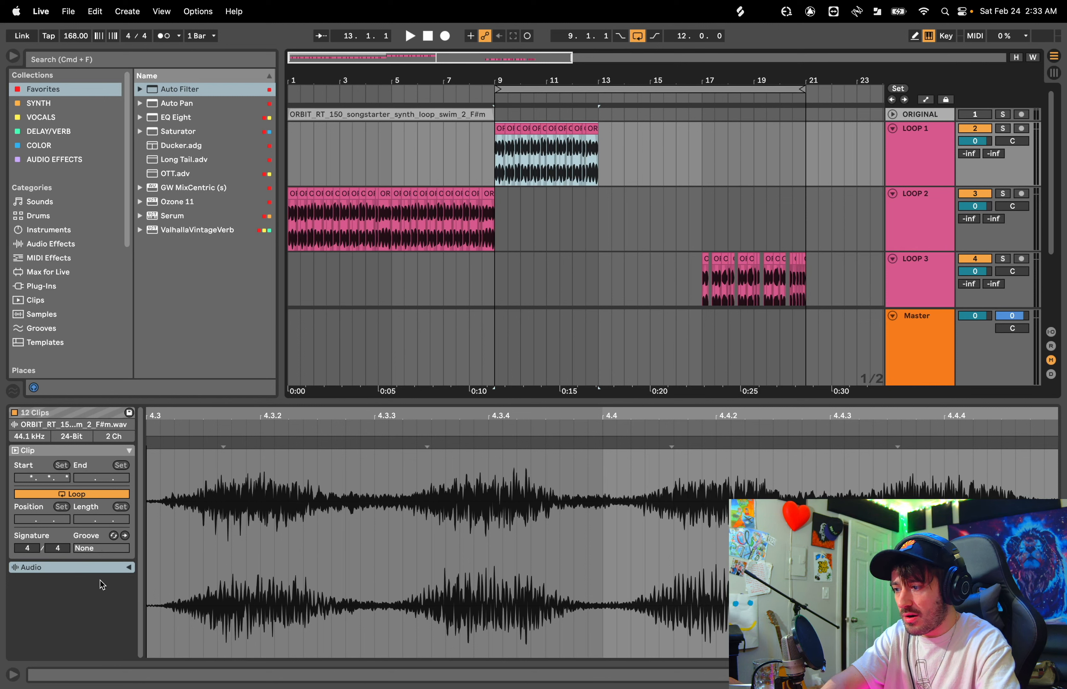
click(75, 567)
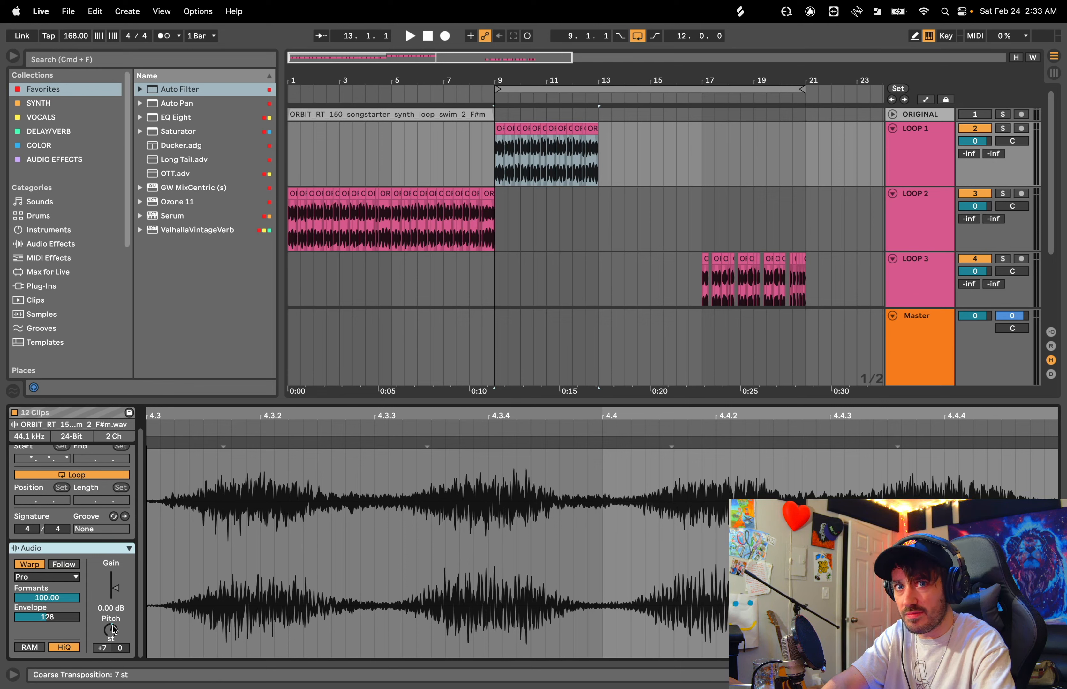
mouse_move(114, 630)
mouse_down()
mouse_move(114, 651)
mouse_move(114, 626)
mouse_up()
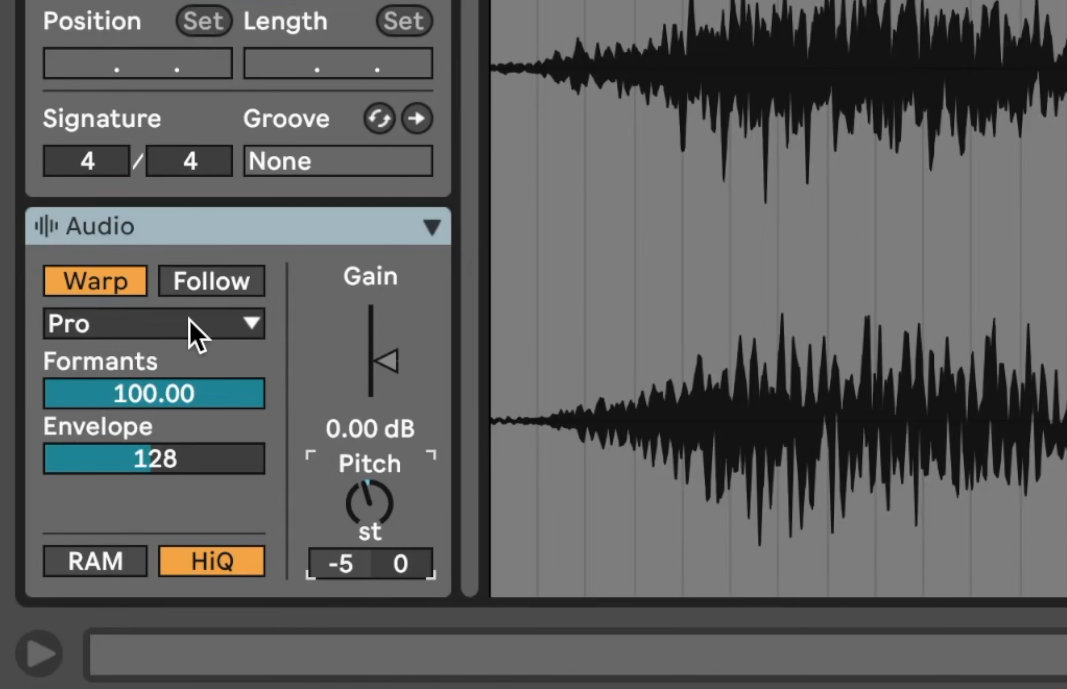
Step: Set the warp mode of LOOP 1's selected clips to Complex and play the arrangement from 6.3.1
click(177, 320)
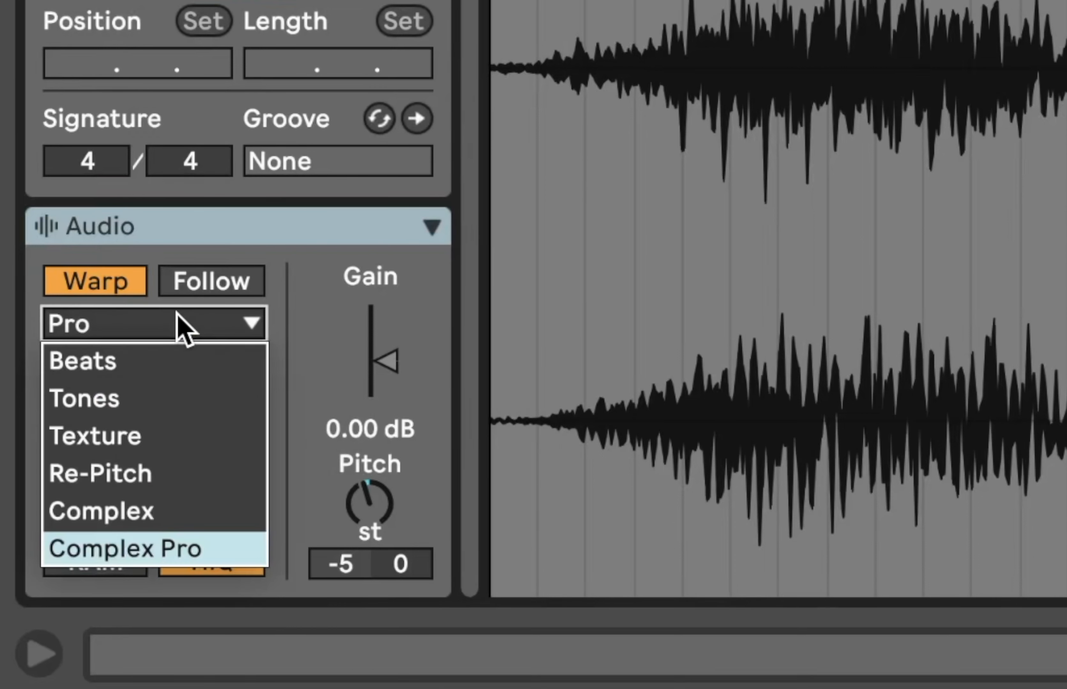
click(165, 509)
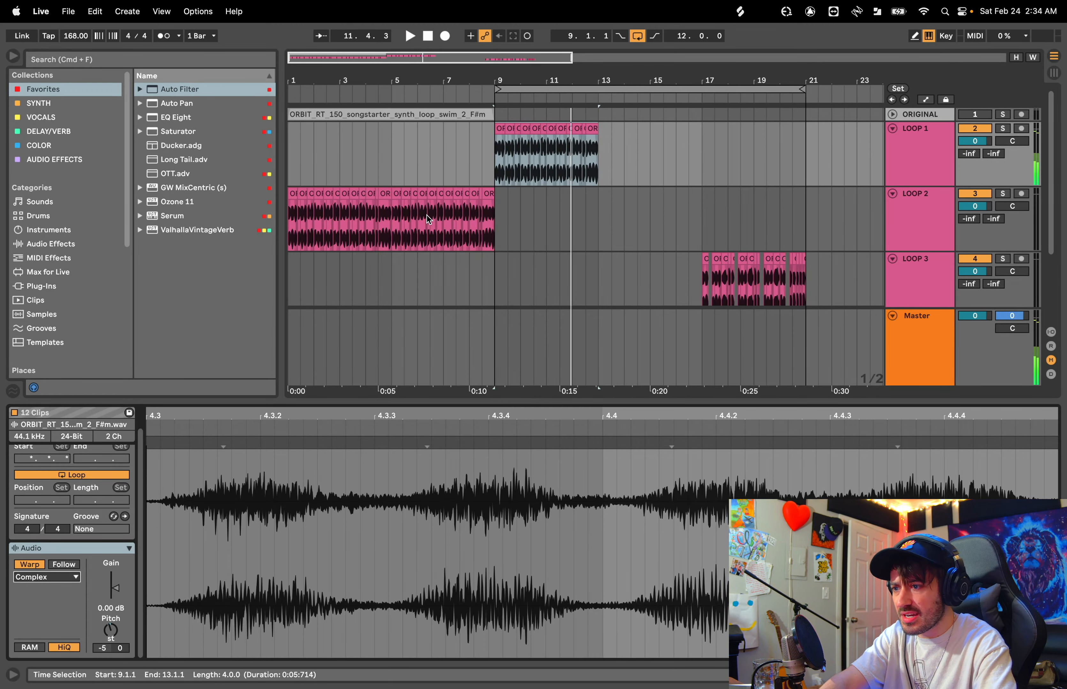
click(427, 216)
key(space)
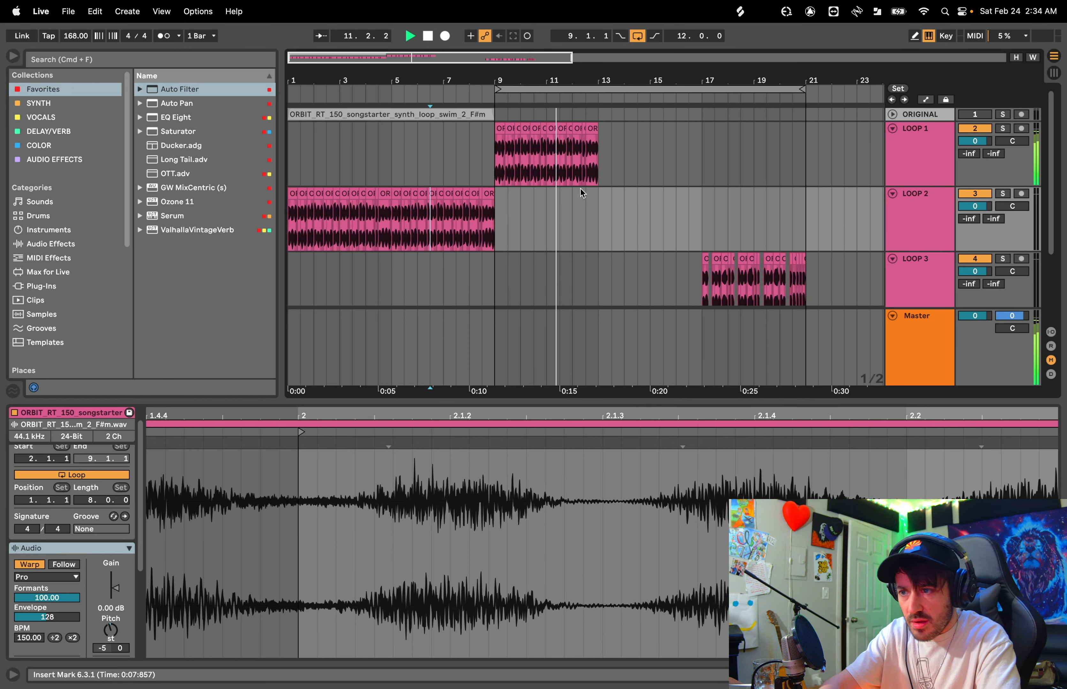
Step: Stop playback and duplicate LOOP 1's clips from 9.1.1 to 13.1.1 so the pattern fills up to 17.1.1
click(599, 166)
key(space)
drag(600, 169, 497, 130)
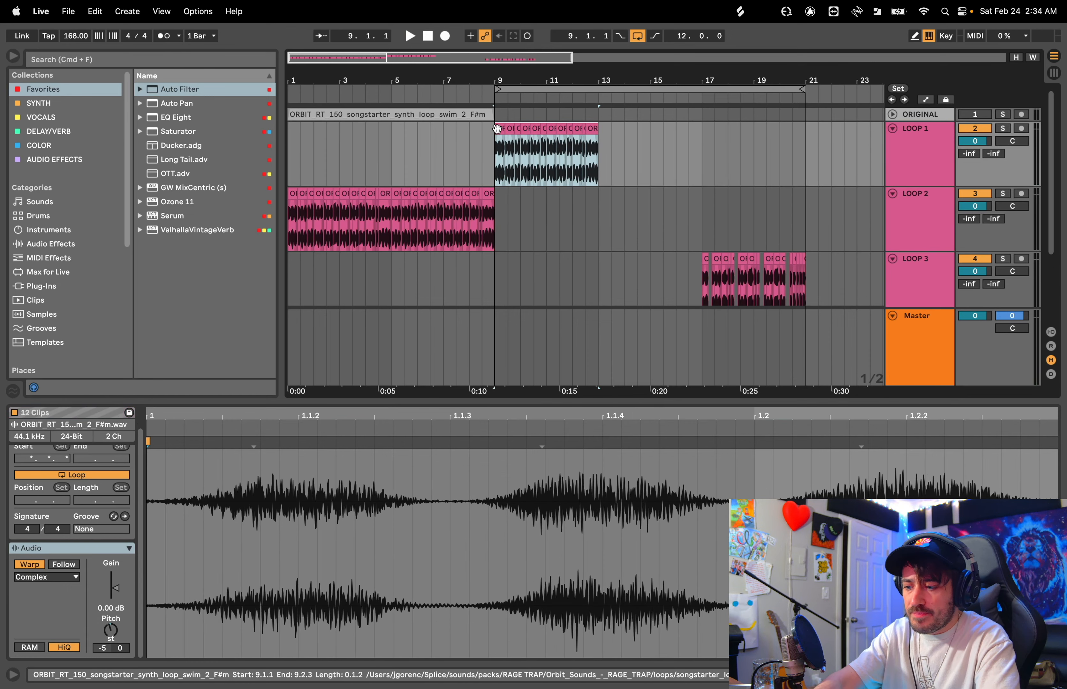
key(super+d)
key(super+j)
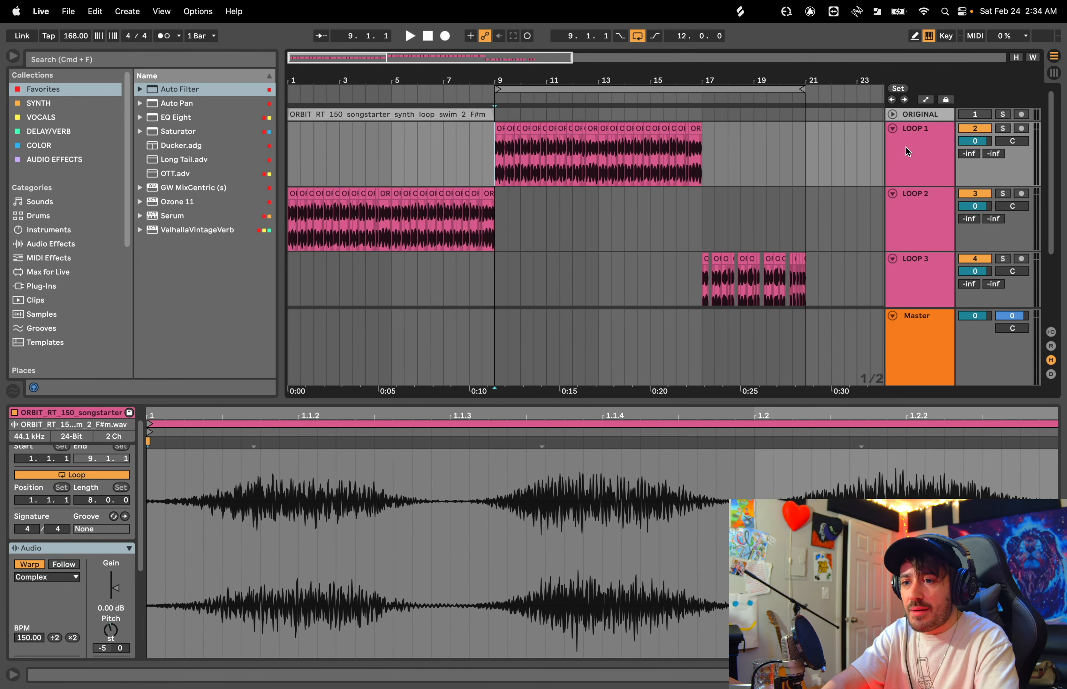
Step: Move the LOOP 1 track below LOOP 2 and play the transition from its last bars into LOOP 3
drag(915, 141, 915, 240)
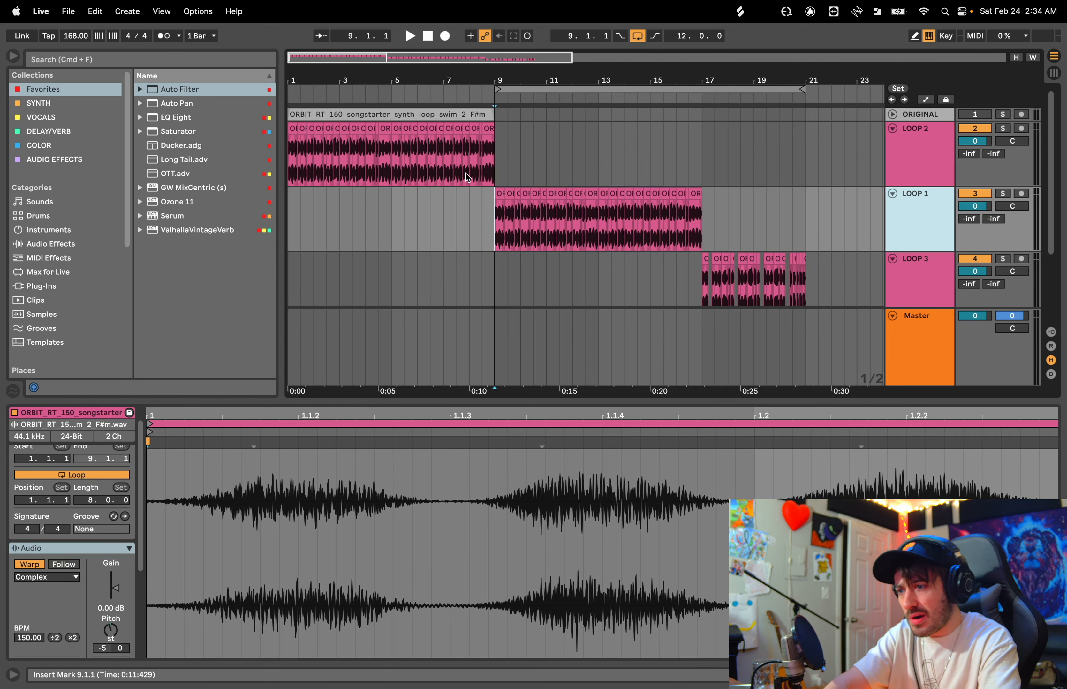
click(670, 232)
key(space)
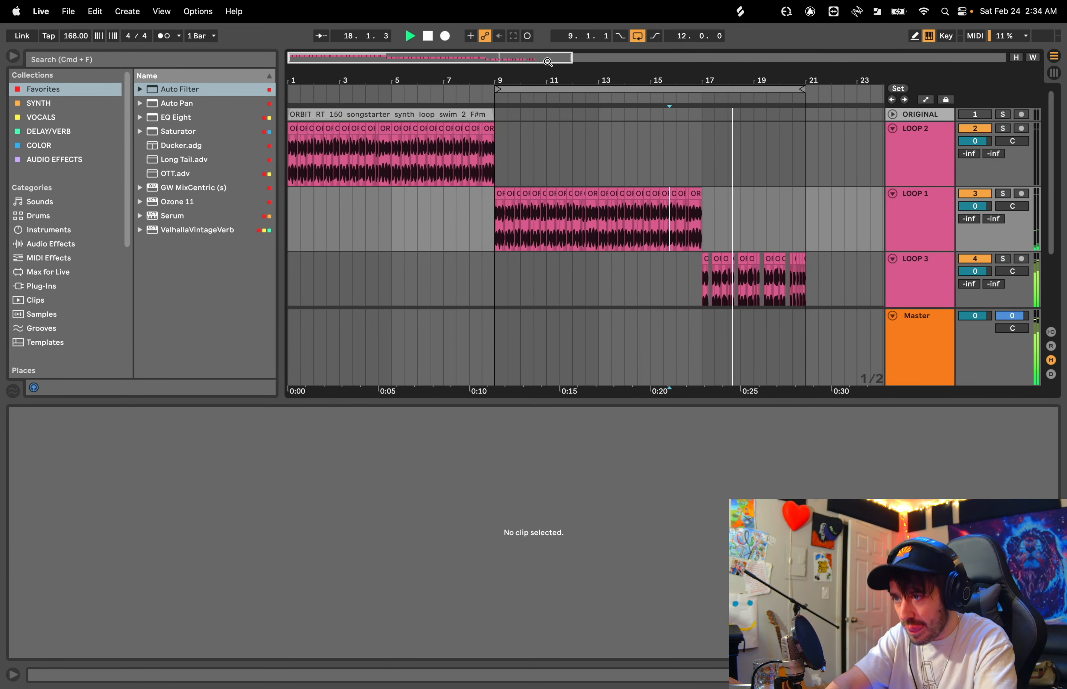
Step: Extend the arrangement loop region's end to 29.1.1, making it 20 bars long
drag(546, 59, 546, 38)
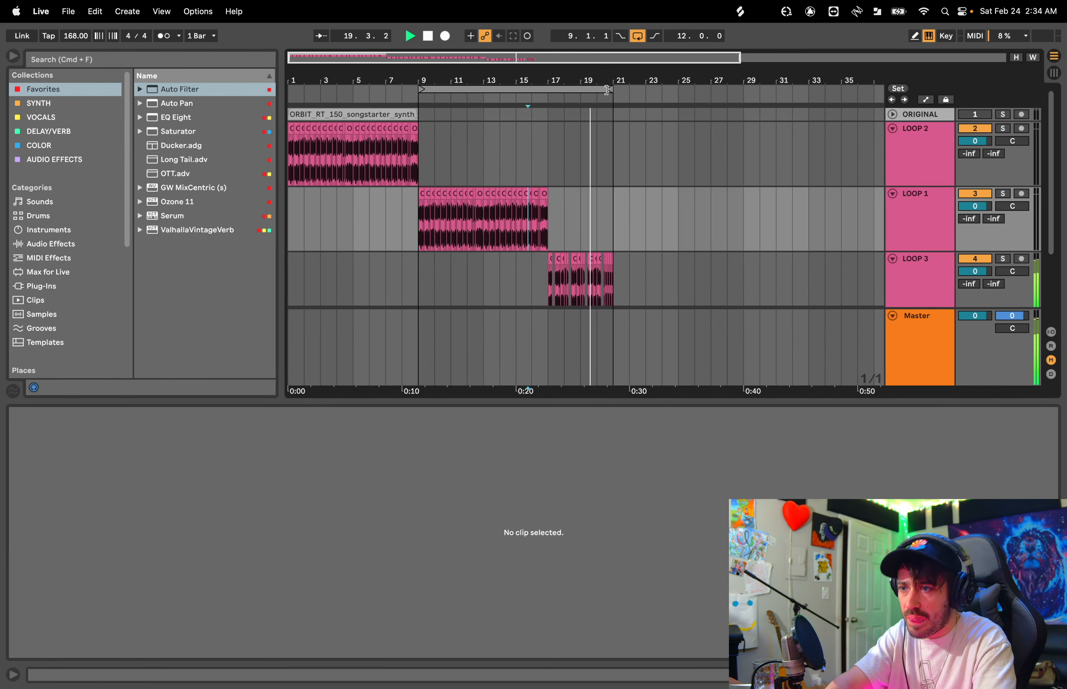
drag(613, 89, 740, 91)
scroll(601, 229, down, 4)
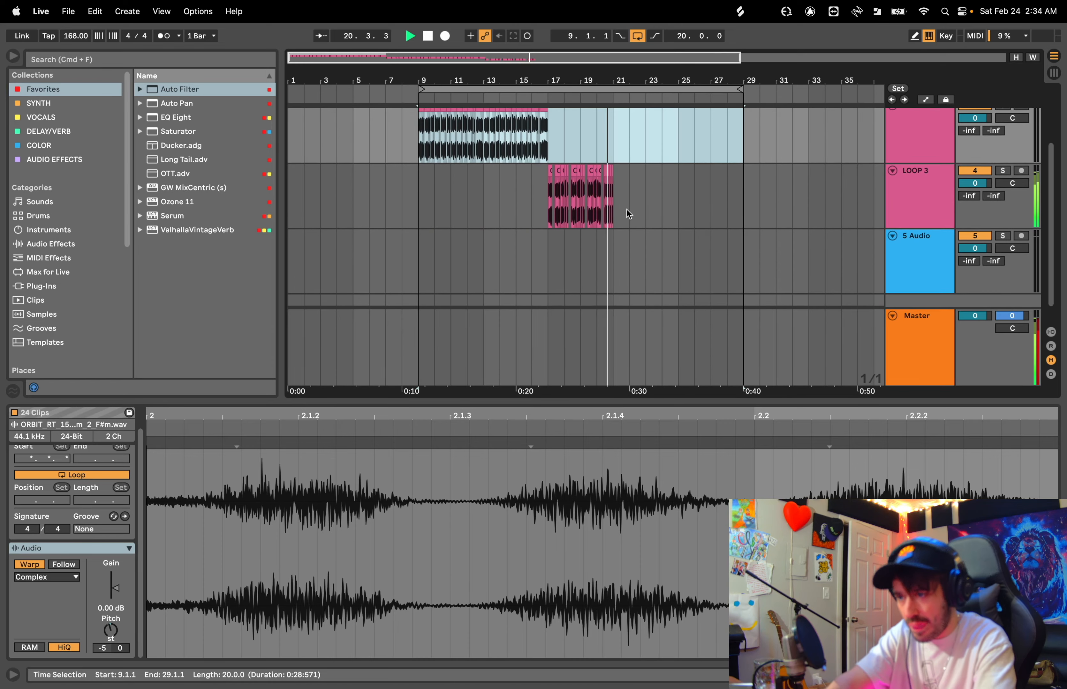
Step: Stop playback and duplicate LOOP 3's clips from 17.1.1 to 21.1.1 so the pattern fills up to 25.1.1
key(space)
click(612, 191)
drag(614, 195, 550, 179)
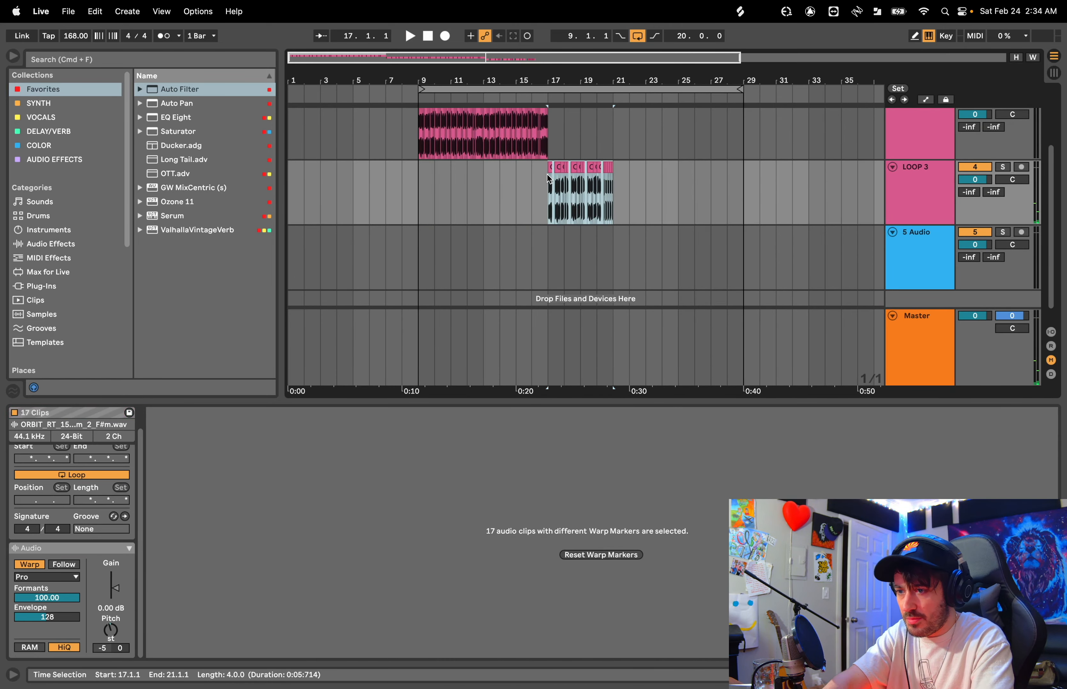
key(super+d)
scroll(596, 196, up, 3)
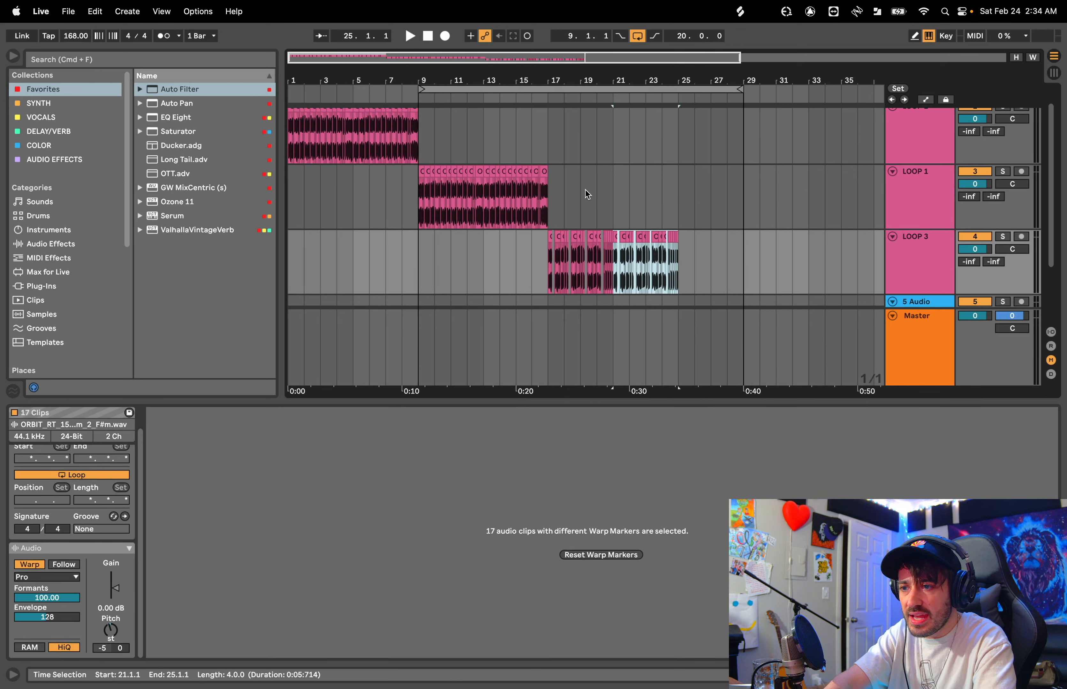
Step: Play LOOP 2 from 1.1.1 and LOOP 1 from 9.1.1 to review the sequence
scroll(484, 165, up, 2)
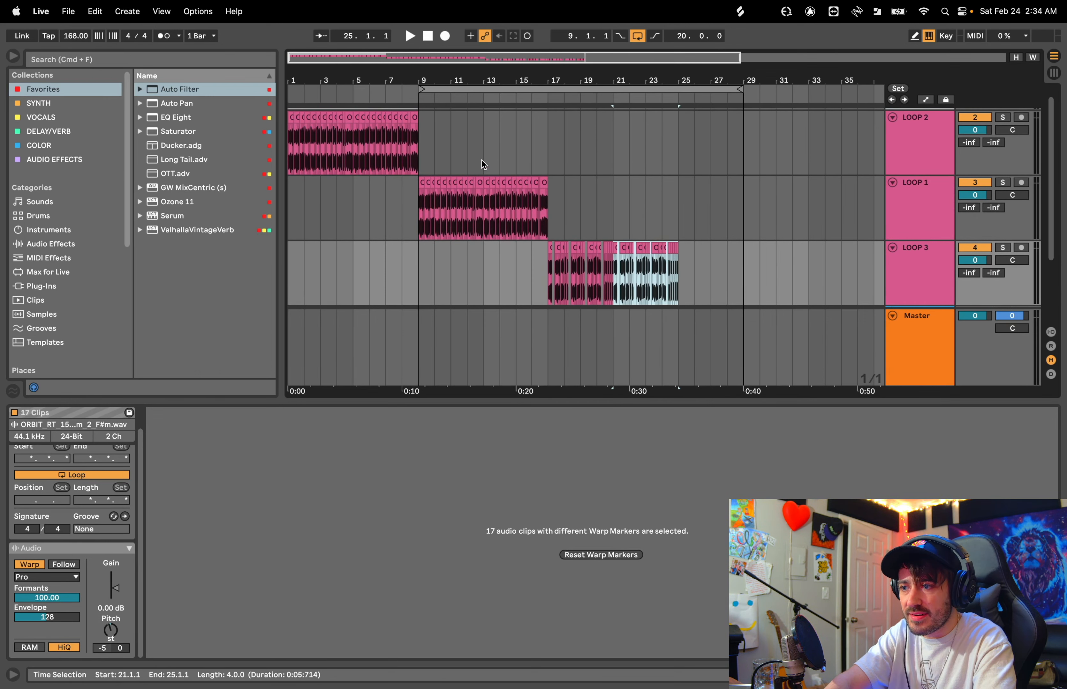
click(288, 144)
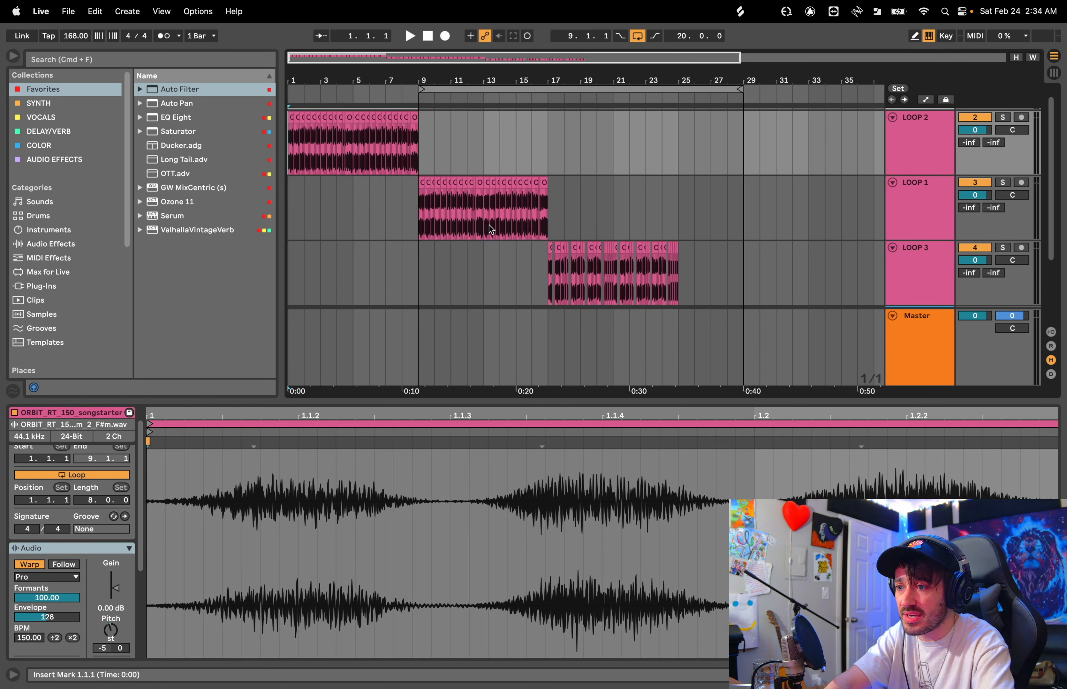
key(space)
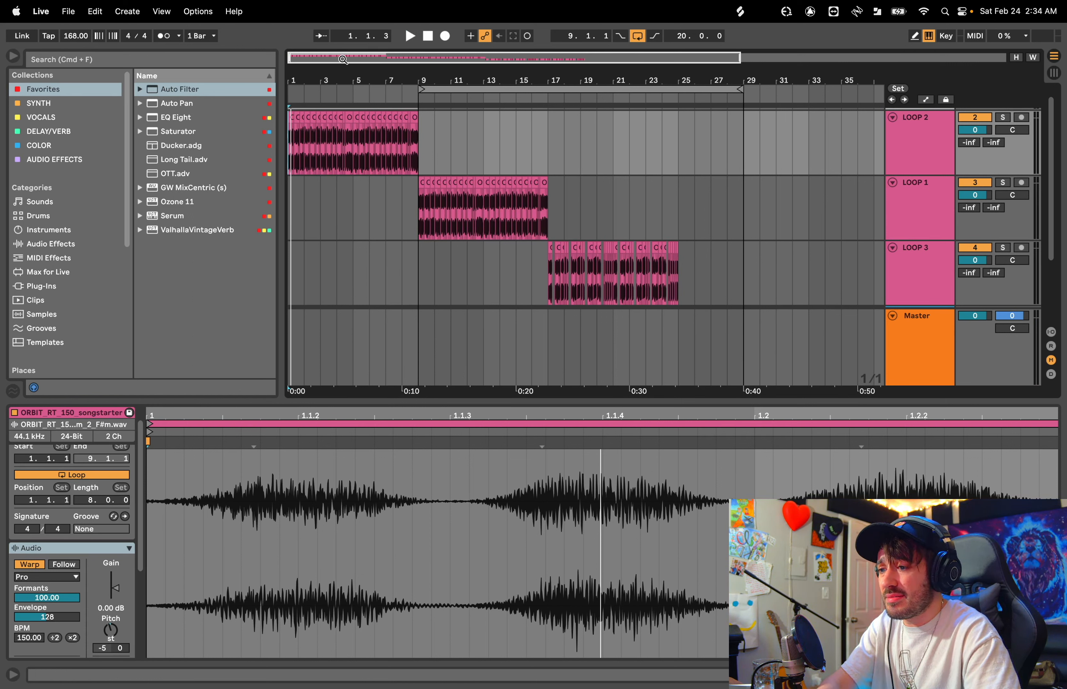
drag(343, 59, 343, 64)
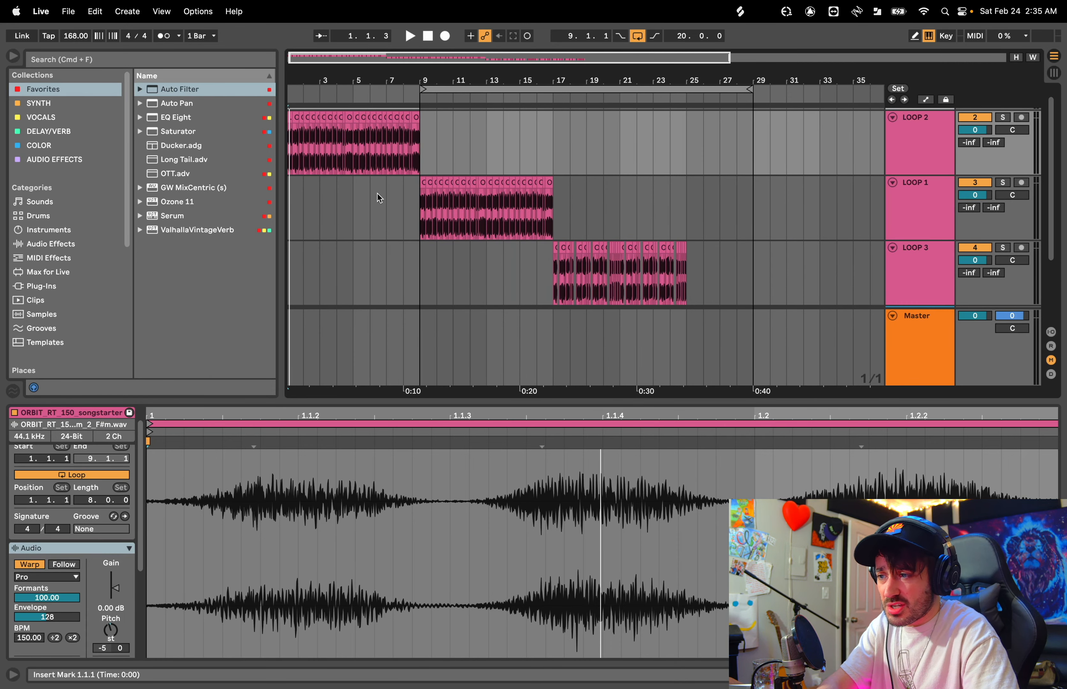
key(super+t)
key(space)
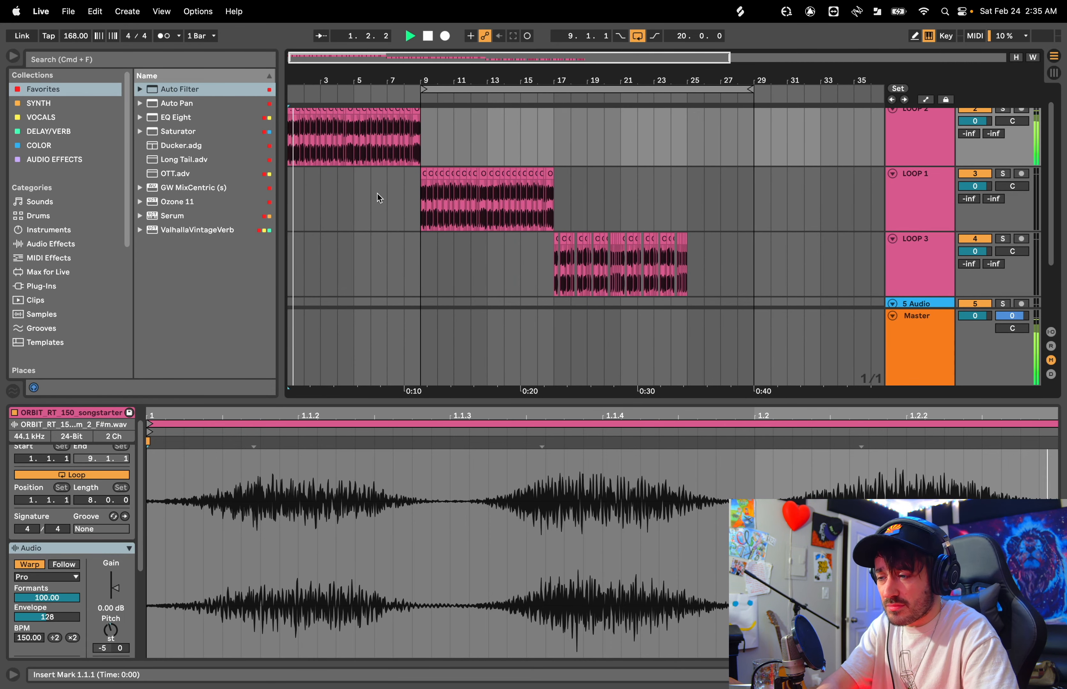
click(417, 189)
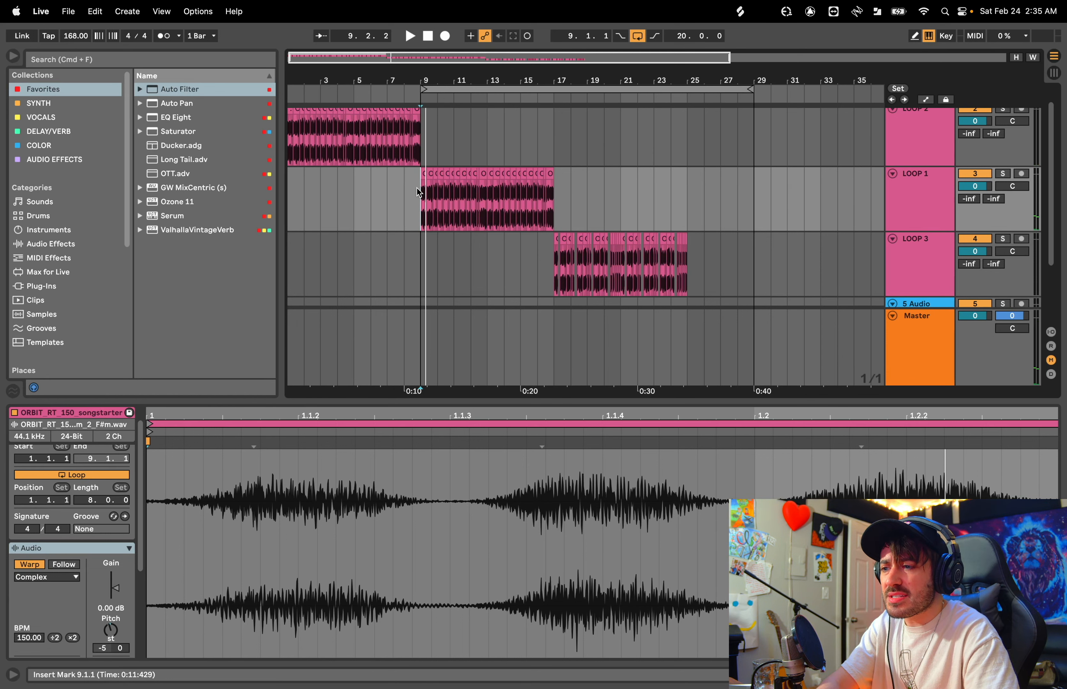
Step: Place the insert marker at 9.1.1 on the empty 5 Audio track below LOOP 3
scroll(911, 242, down, 1)
scroll(912, 244, down, 3)
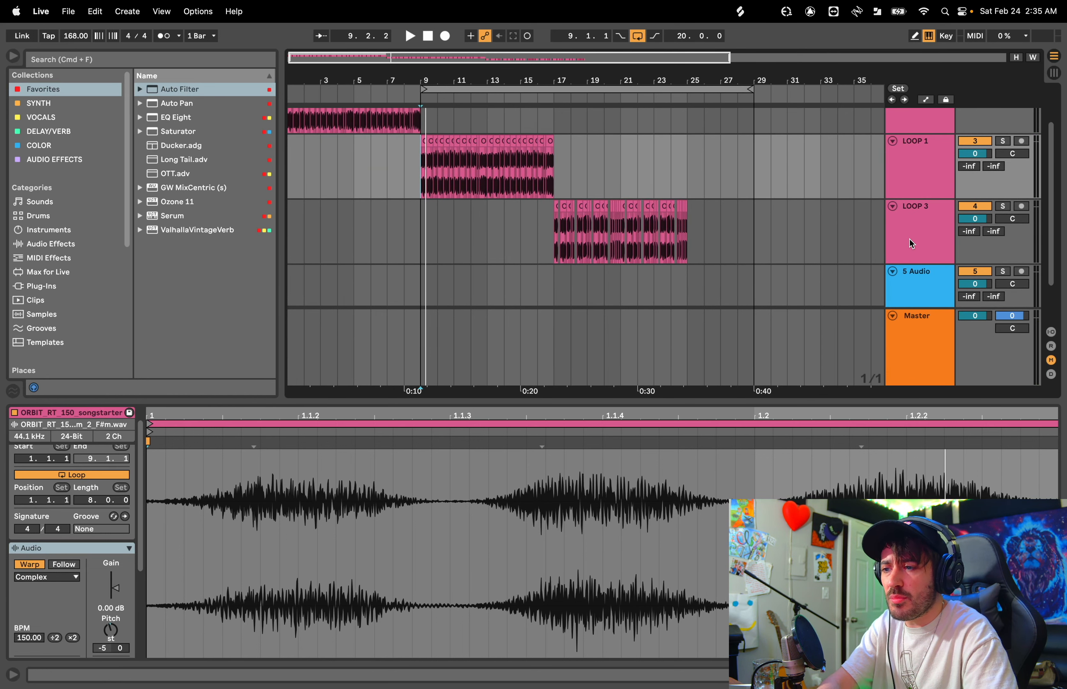
click(418, 263)
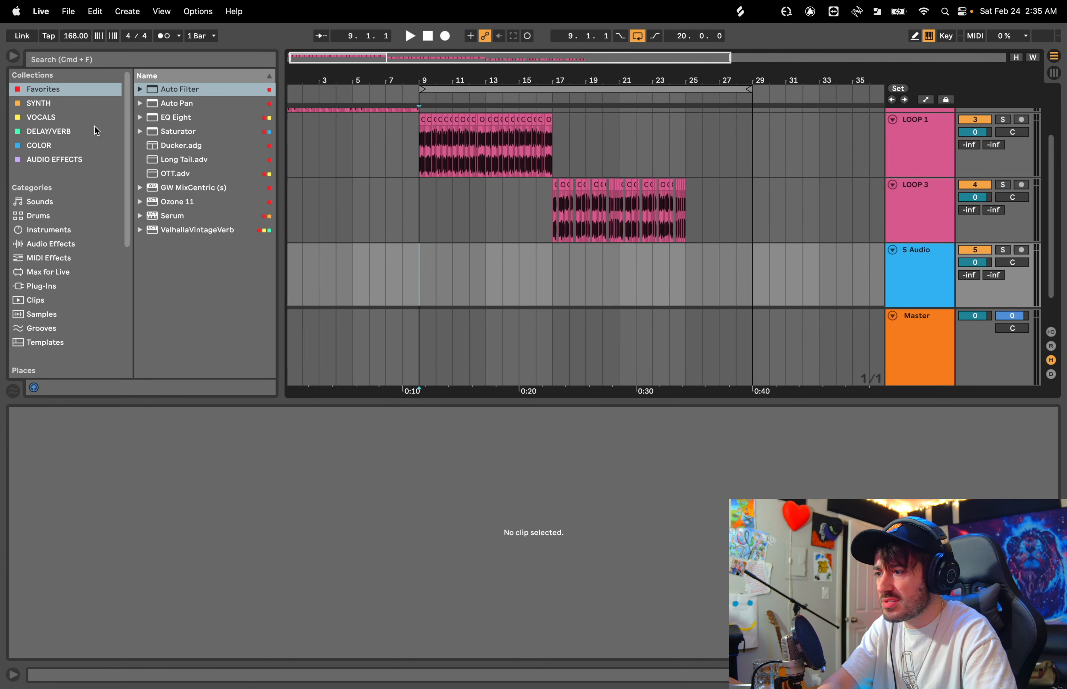
scroll(76, 211, down, 10)
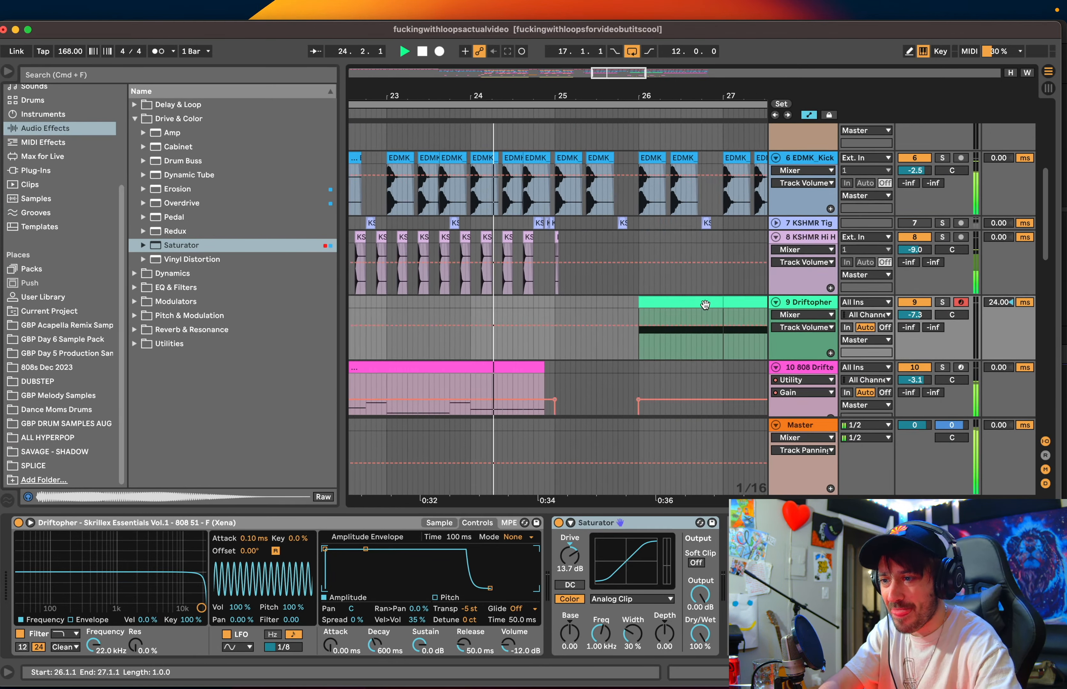
Step: Examine the kick, hi-hat, Driftopher, 808 and DUBBEL tracks of the finished project during playback
scroll(705, 305, down, 5)
scroll(705, 305, up, 5)
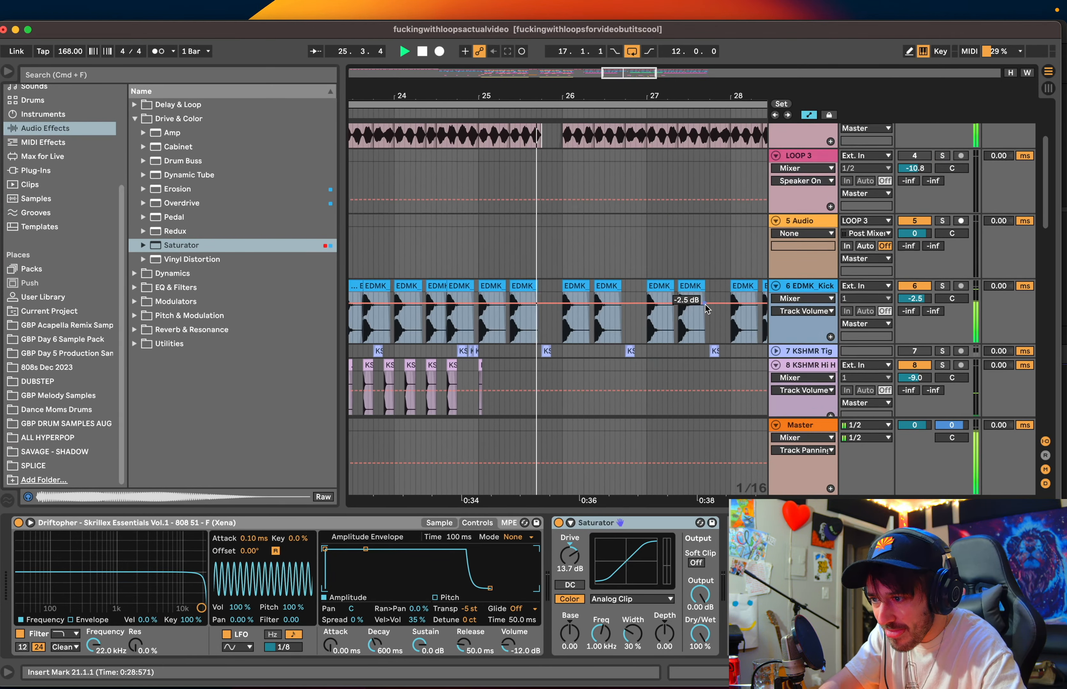
scroll(705, 305, down, 1)
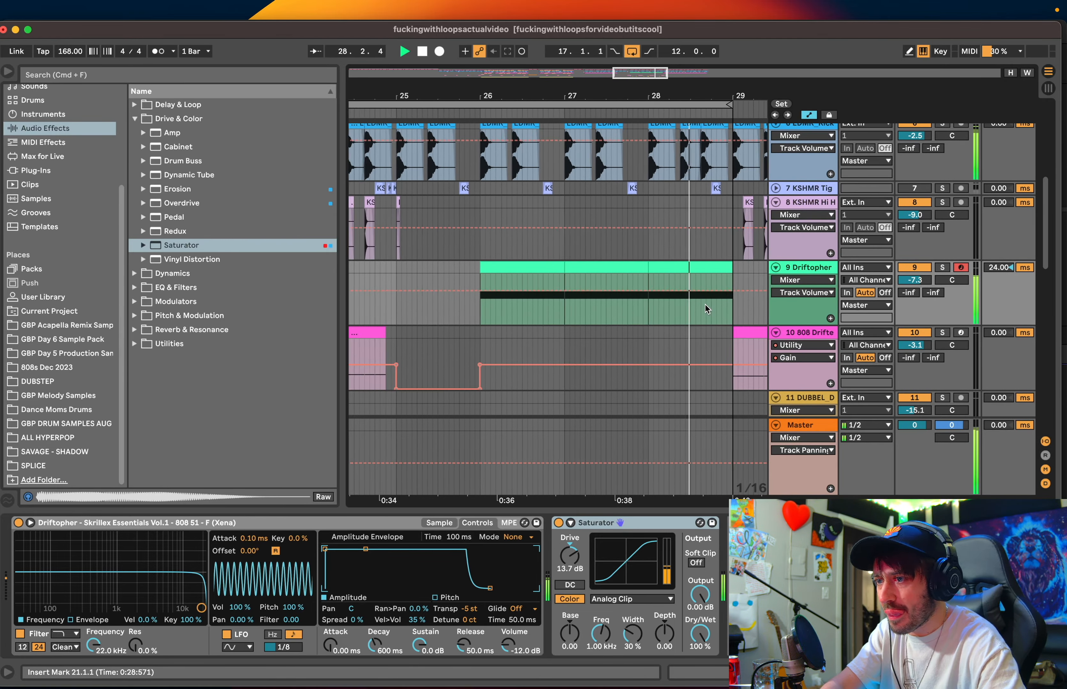
scroll(705, 306, down, 1)
scroll(706, 305, down, 2)
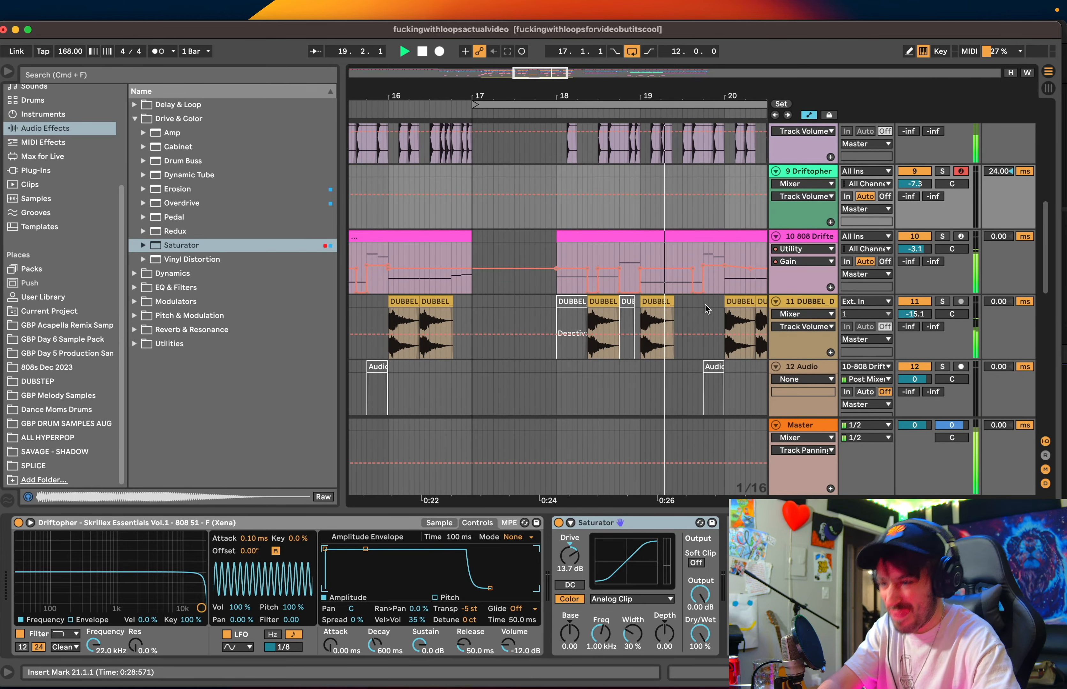
scroll(706, 305, up, 3)
scroll(705, 306, right, 4)
scroll(705, 306, down, 4)
scroll(705, 305, down, 10)
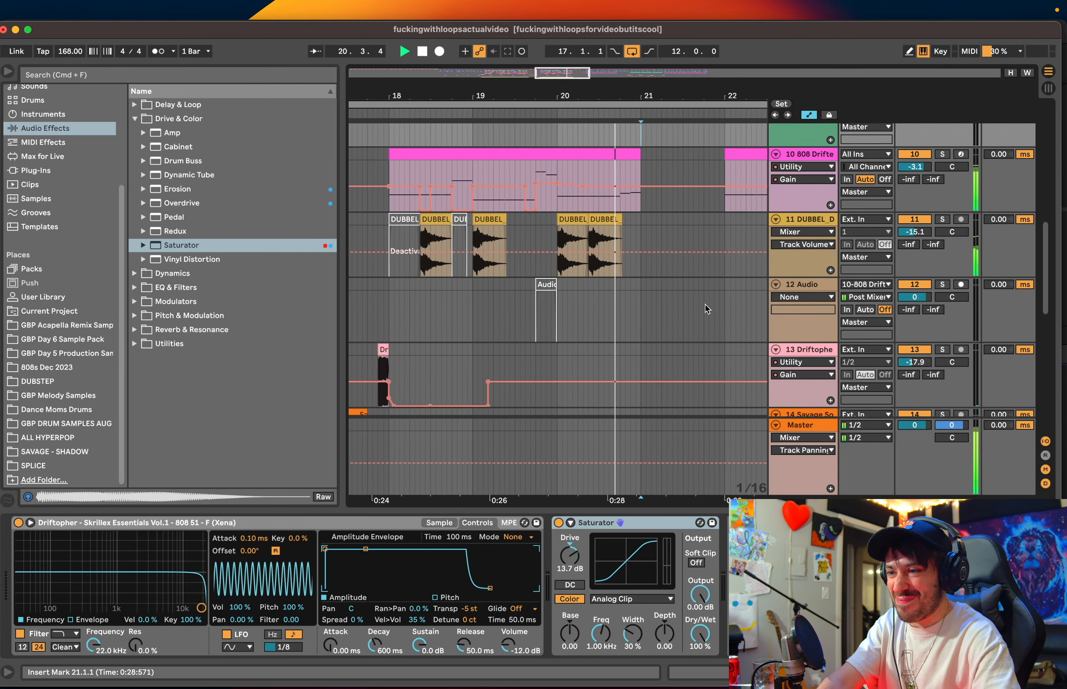